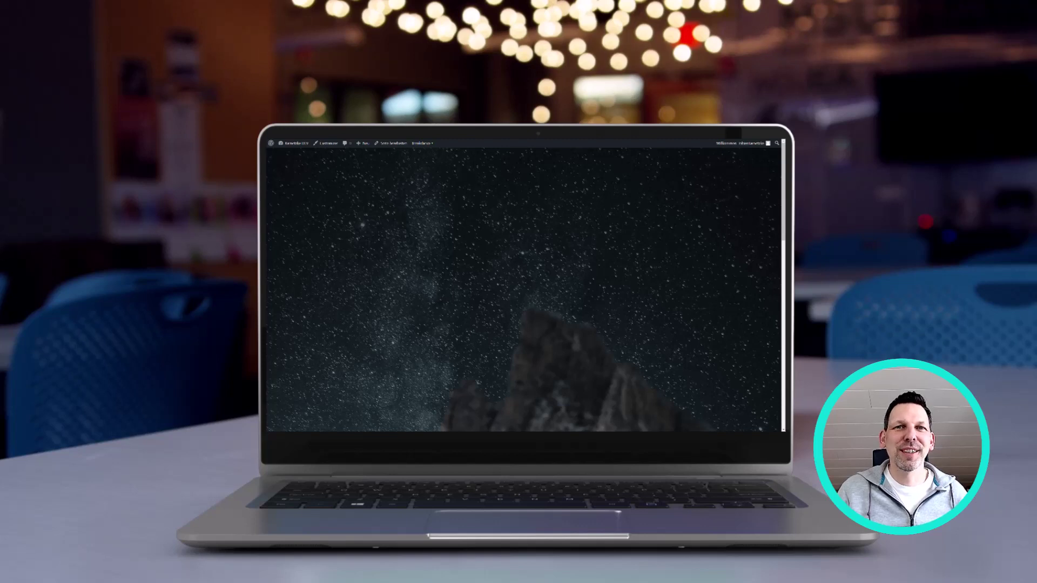
Step: Scroll through the finished parallax demo page
{"action": "scroll", "coordinate": [524, 289], "scroll_direction": "down", "scroll_amount": 5}
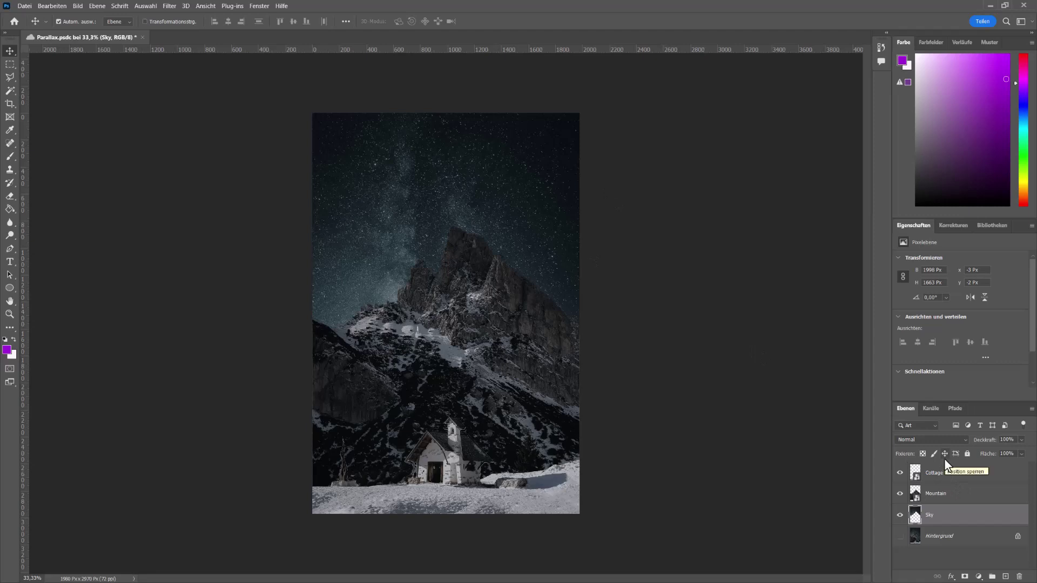
Step: Toggle the Sky, Mountain and Cottage layers off and on, then switch to the browser
{"action": "left_click", "coordinate": [900, 516]}
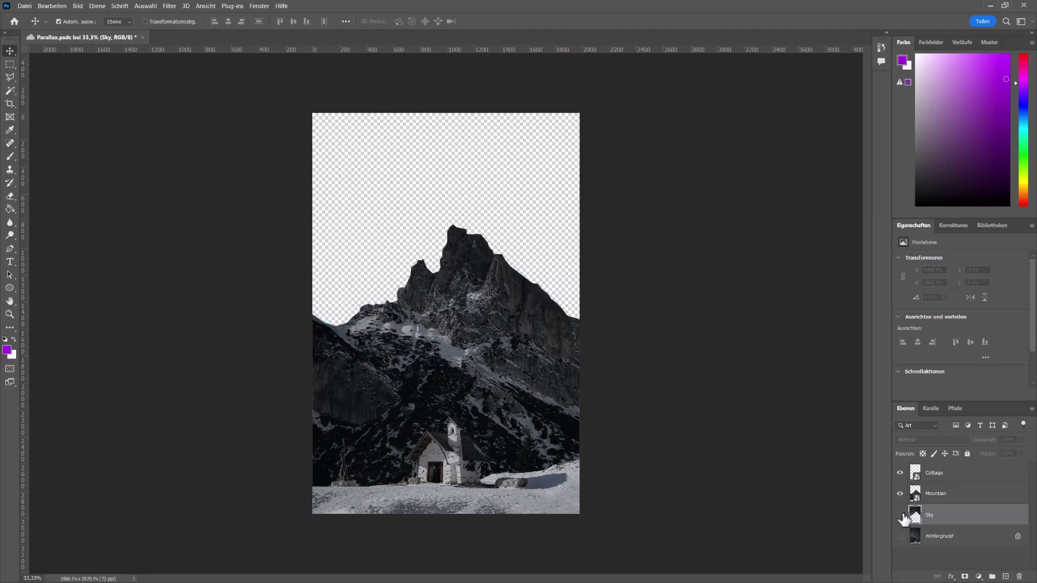
{"action": "left_click", "coordinate": [900, 515]}
{"action": "left_click", "coordinate": [901, 493]}
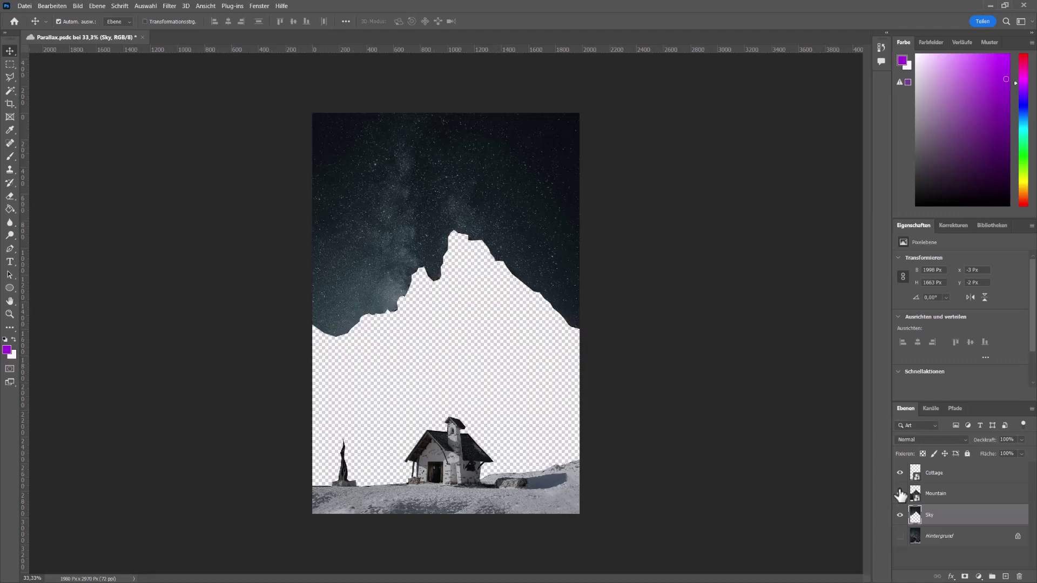
{"action": "left_click", "coordinate": [900, 493]}
{"action": "left_click", "coordinate": [900, 472]}
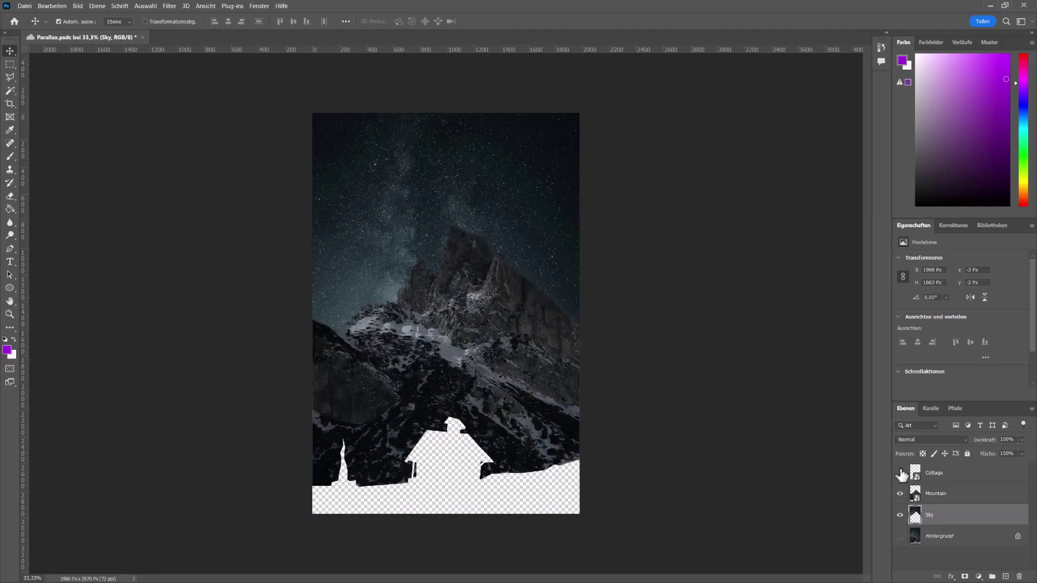
{"action": "left_click", "coordinate": [901, 473]}
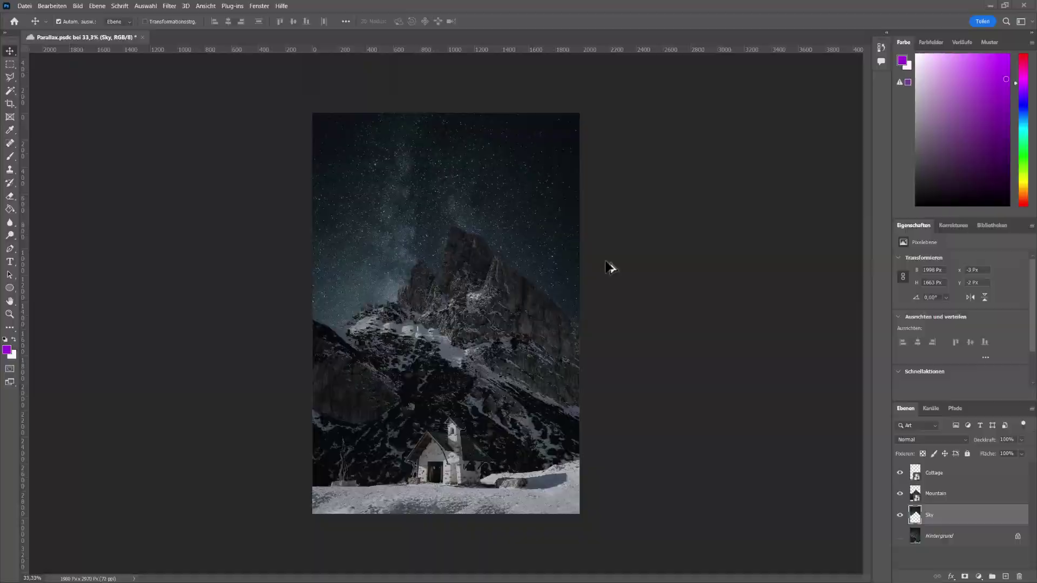
{"action": "key", "text": "alt+Tab"}
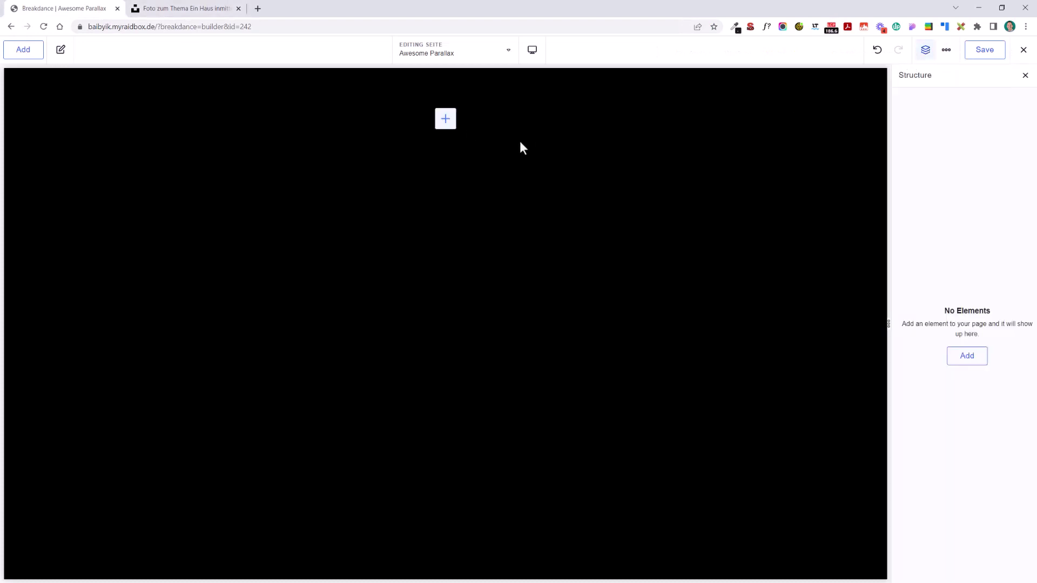
Step: Add a Section to the empty page
{"action": "left_click", "coordinate": [455, 117]}
{"action": "type", "text": "section"}
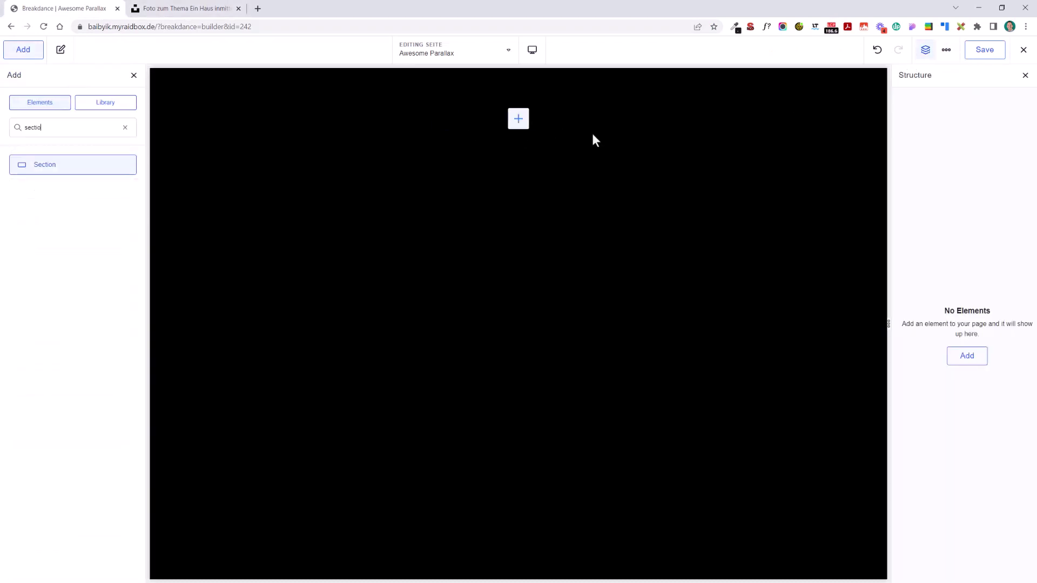
{"action": "key", "text": "Return"}
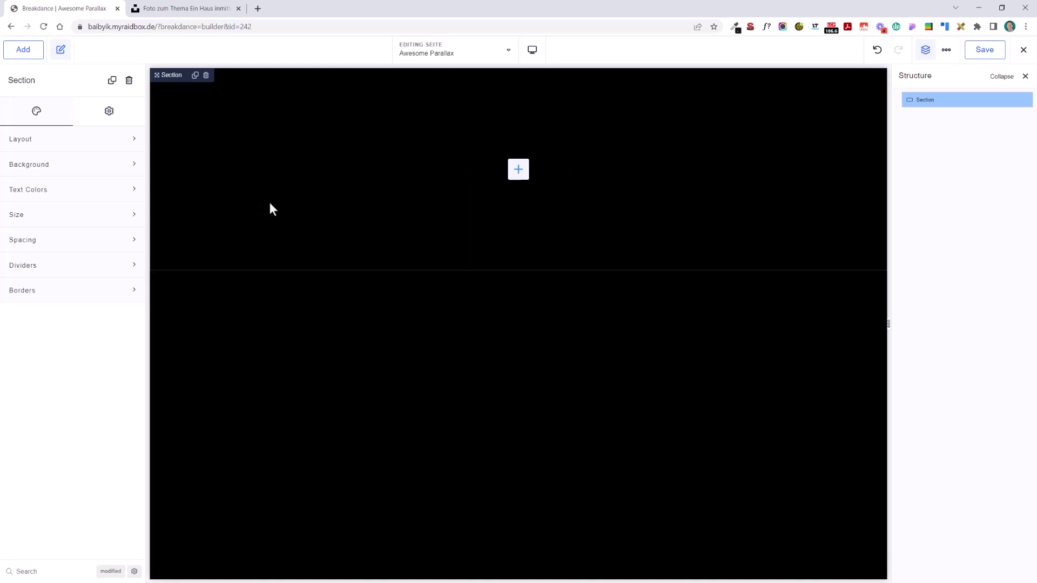
Step: Add an Image element showing the starry sky with the mountain cut out
{"action": "type", "text": "a"}
{"action": "type", "text": "image"}
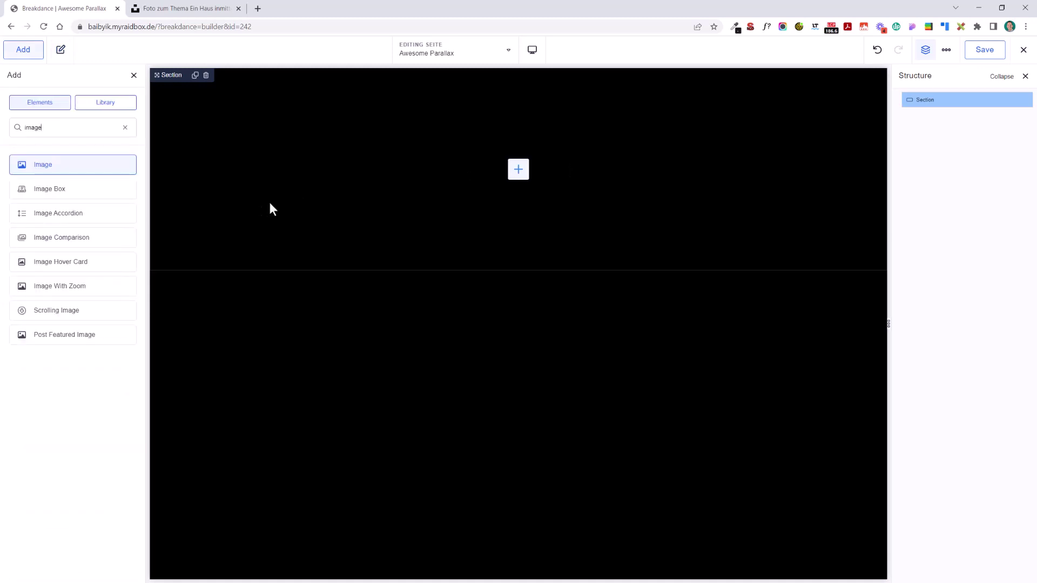
{"action": "key", "text": "Return"}
{"action": "left_click", "coordinate": [129, 195]}
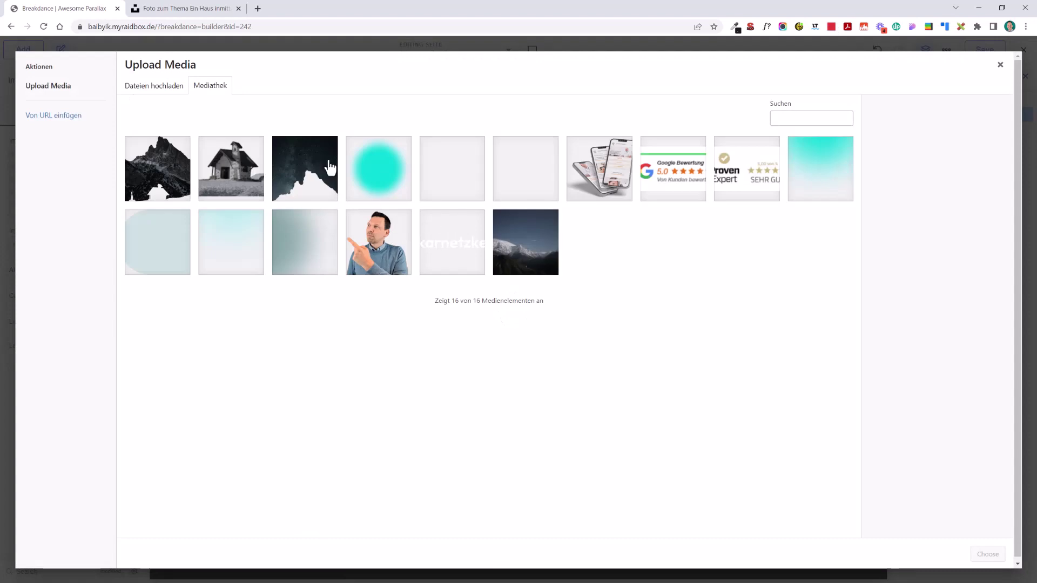
{"action": "left_click", "coordinate": [329, 168]}
{"action": "left_click", "coordinate": [987, 555]}
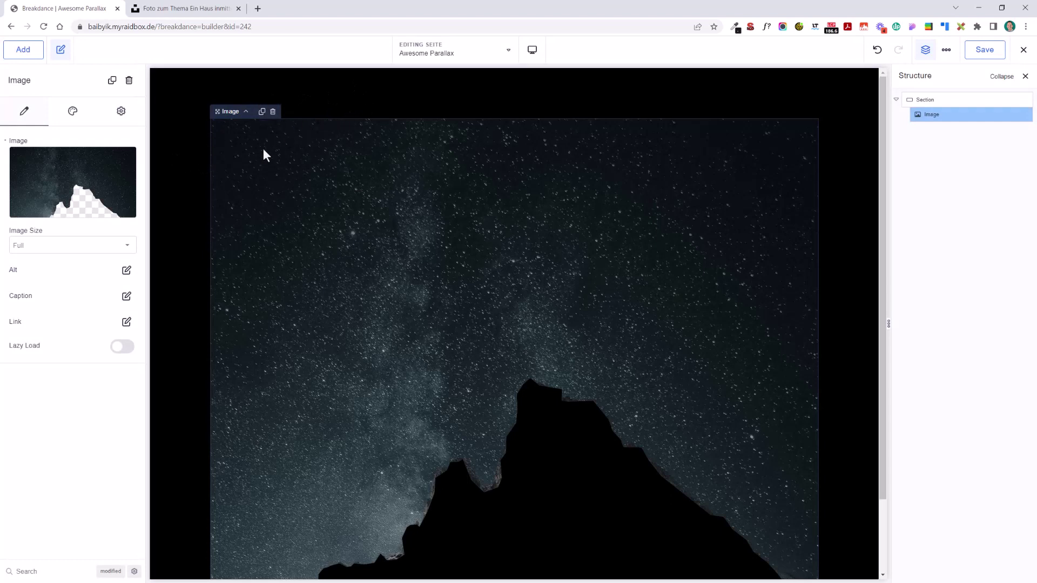
Step: Set the section's width to Full
{"action": "left_click", "coordinate": [951, 99]}
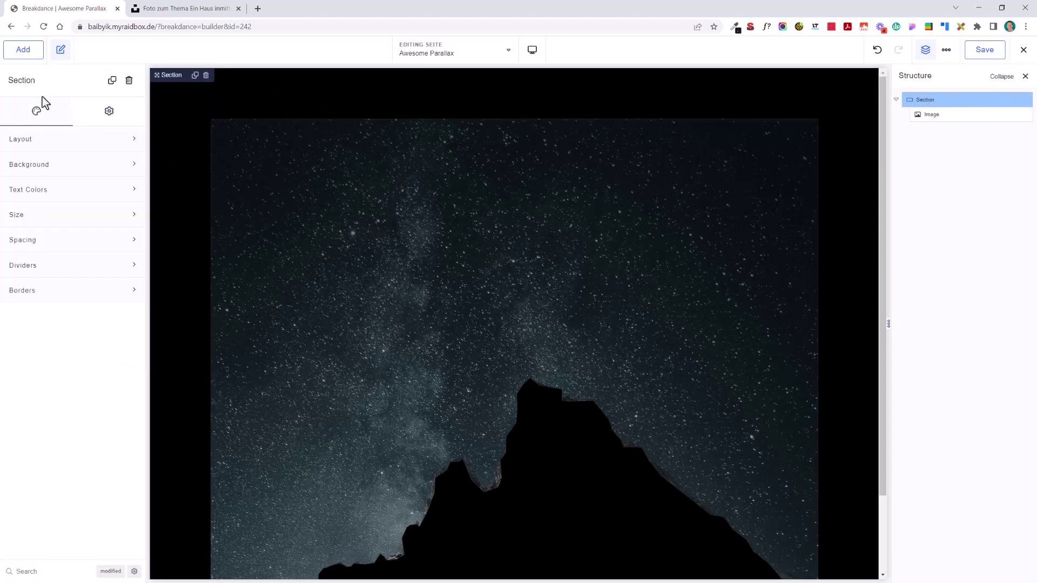
{"action": "left_click", "coordinate": [52, 141]}
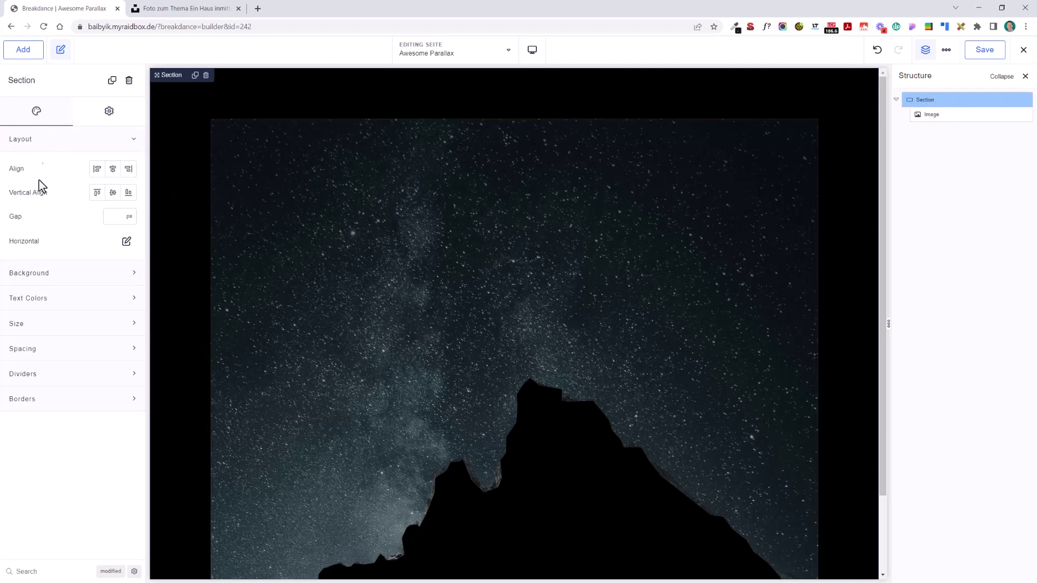
{"action": "left_click", "coordinate": [43, 326]}
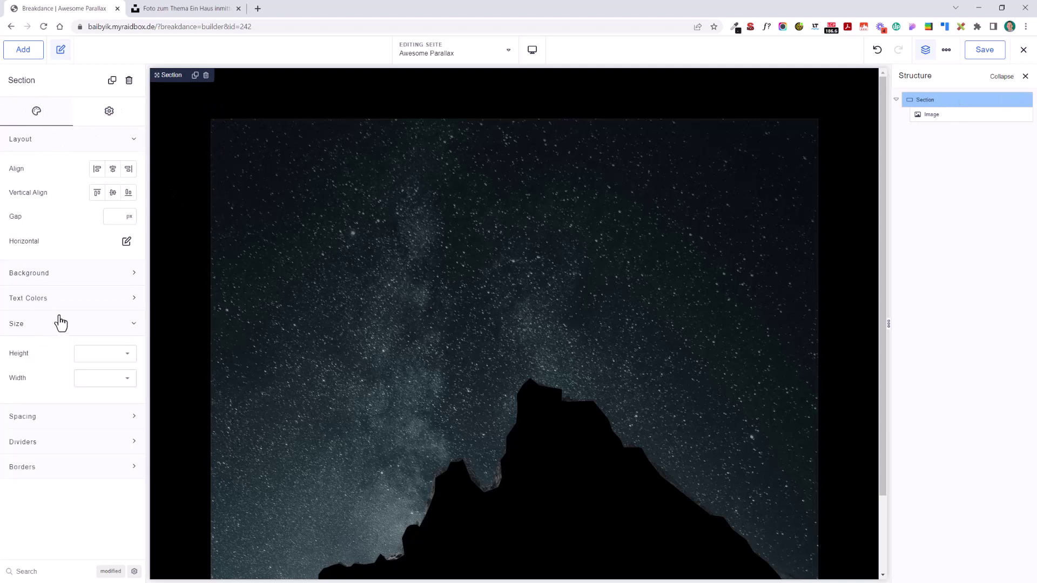
{"action": "left_click", "coordinate": [107, 354]}
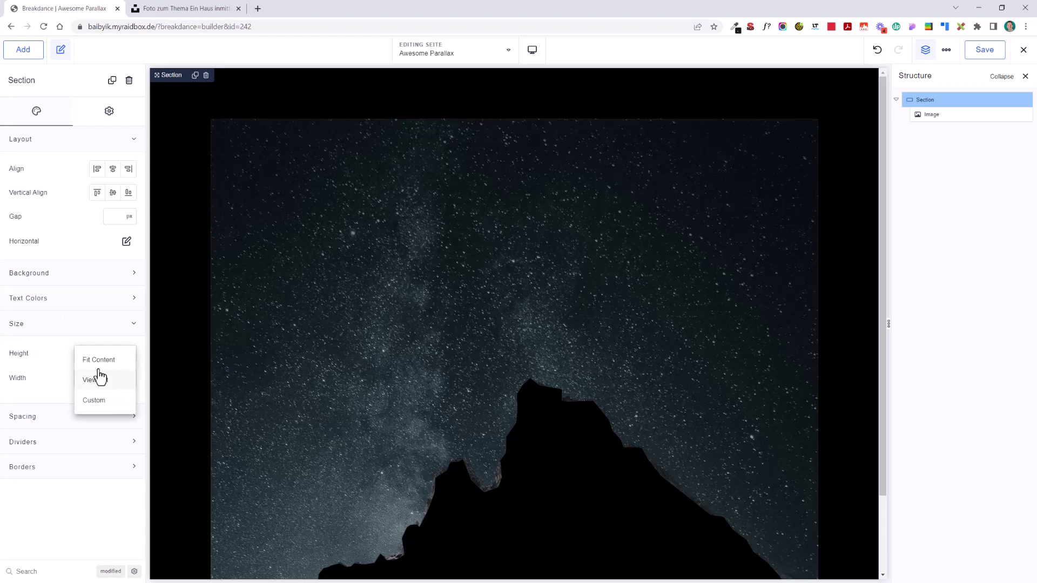
{"action": "left_click", "coordinate": [56, 382]}
{"action": "left_click", "coordinate": [89, 381]}
{"action": "left_click", "coordinate": [104, 411]}
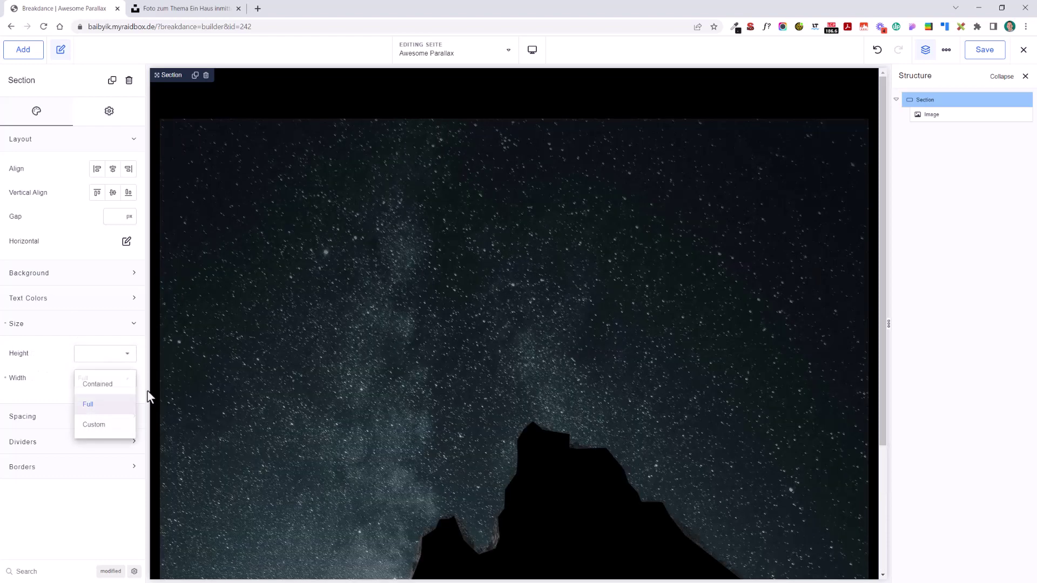
Step: Set the section's padding to 0 on all four sides
{"action": "left_click", "coordinate": [51, 417]}
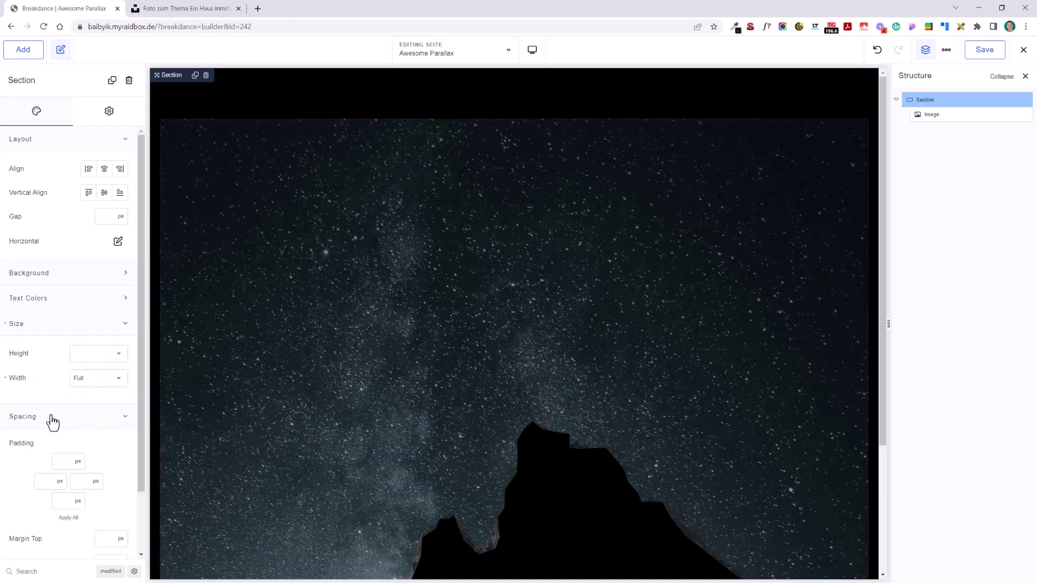
{"action": "left_click", "coordinate": [67, 462]}
{"action": "type", "text": "0"}
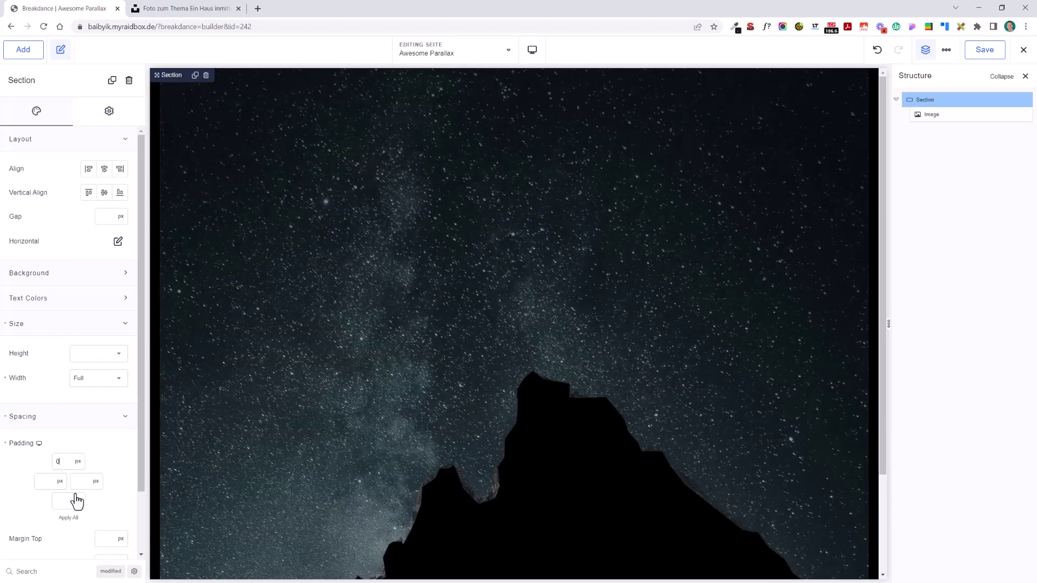
{"action": "left_click", "coordinate": [69, 518]}
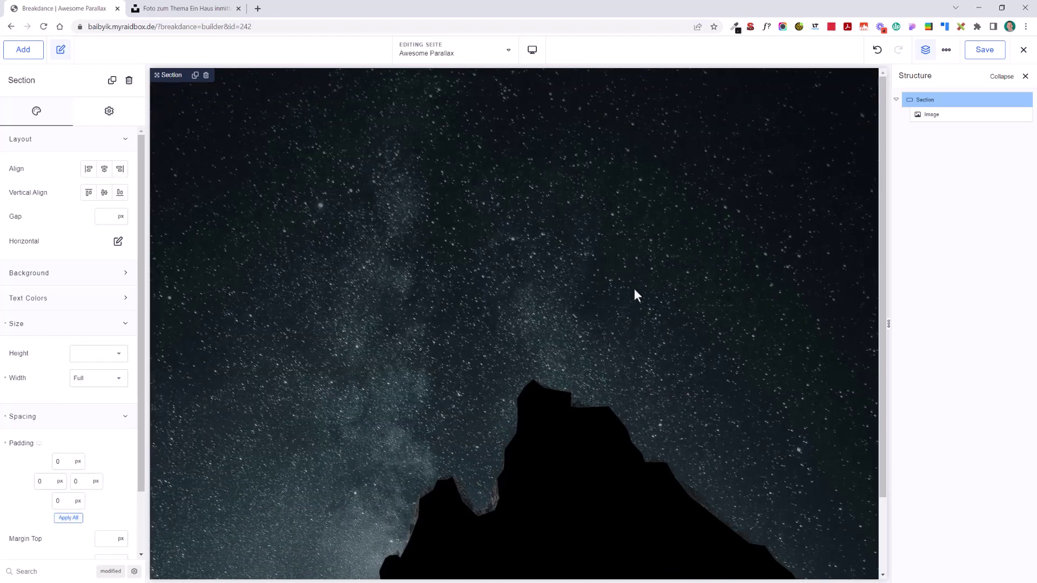
{"action": "left_click", "coordinate": [943, 115]}
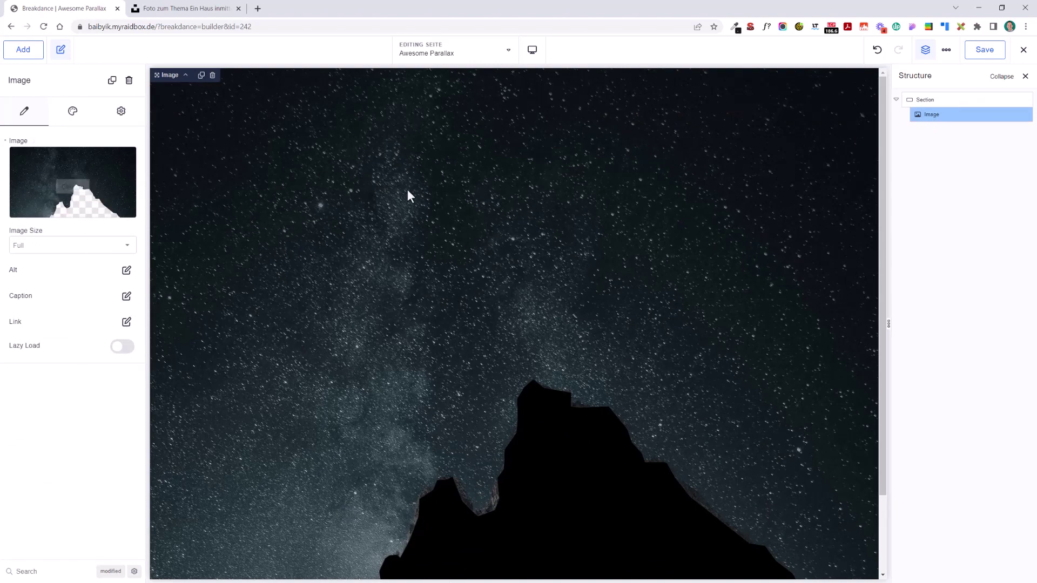
Step: Add a second Image element with the cut-out mountain picture
{"action": "type", "text": "aimage"}
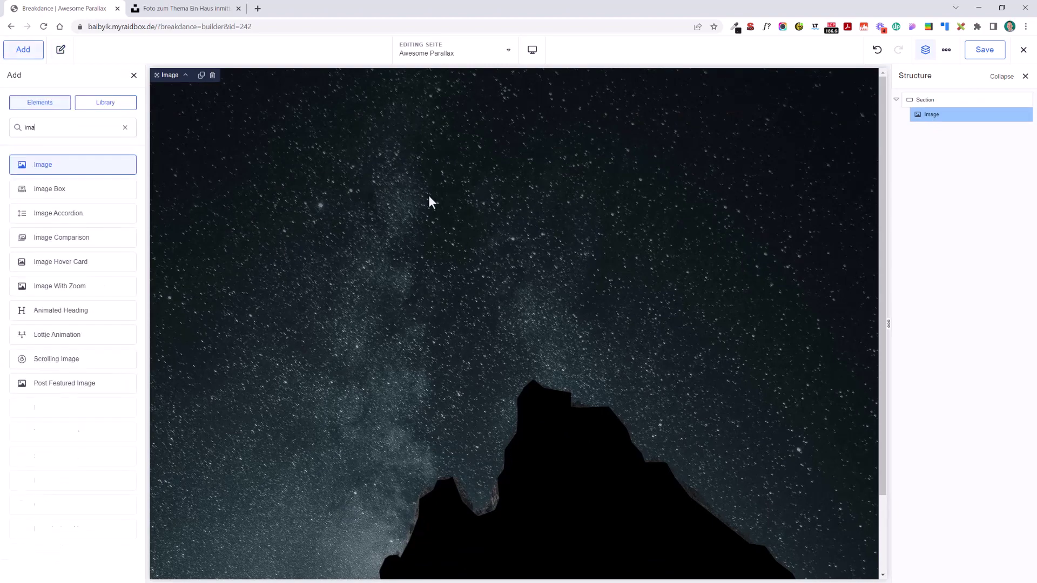
{"action": "key", "text": "Return"}
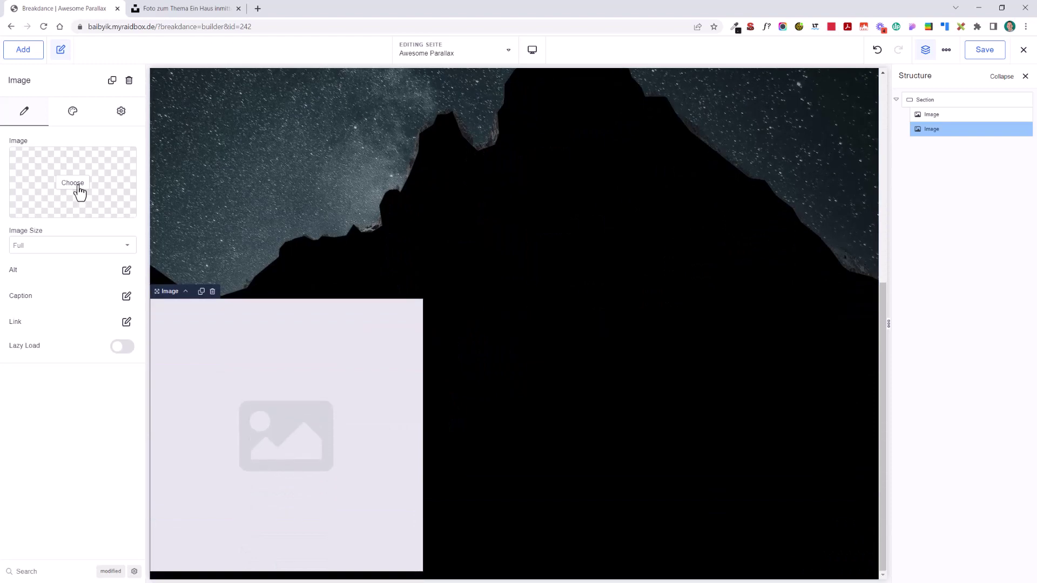
{"action": "left_click", "coordinate": [74, 186]}
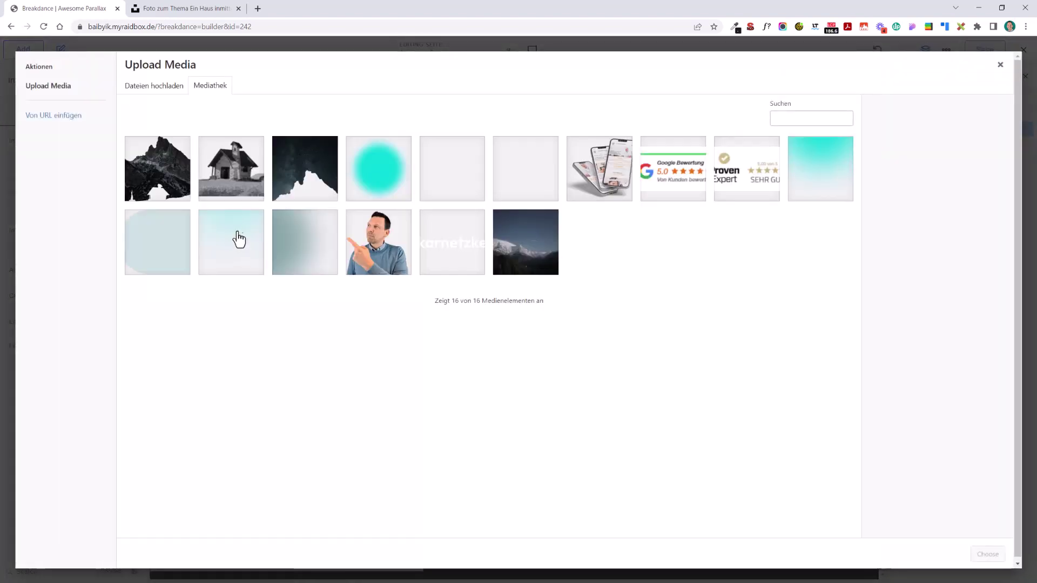
{"action": "left_click", "coordinate": [169, 168]}
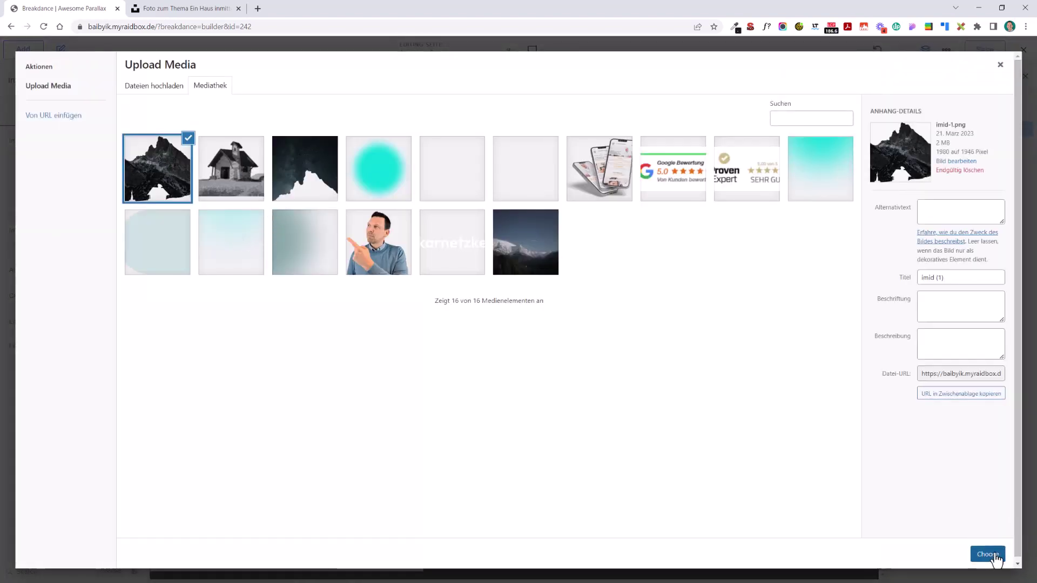
{"action": "left_click", "coordinate": [988, 554]}
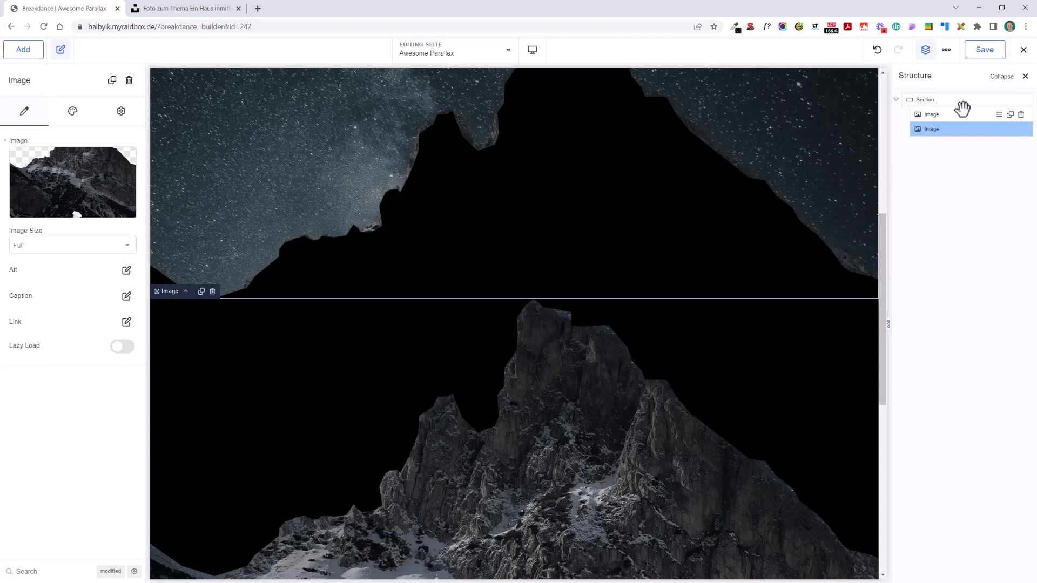
Step: Rename the two image elements Sky and Mountain
{"action": "double_click", "coordinate": [933, 115]}
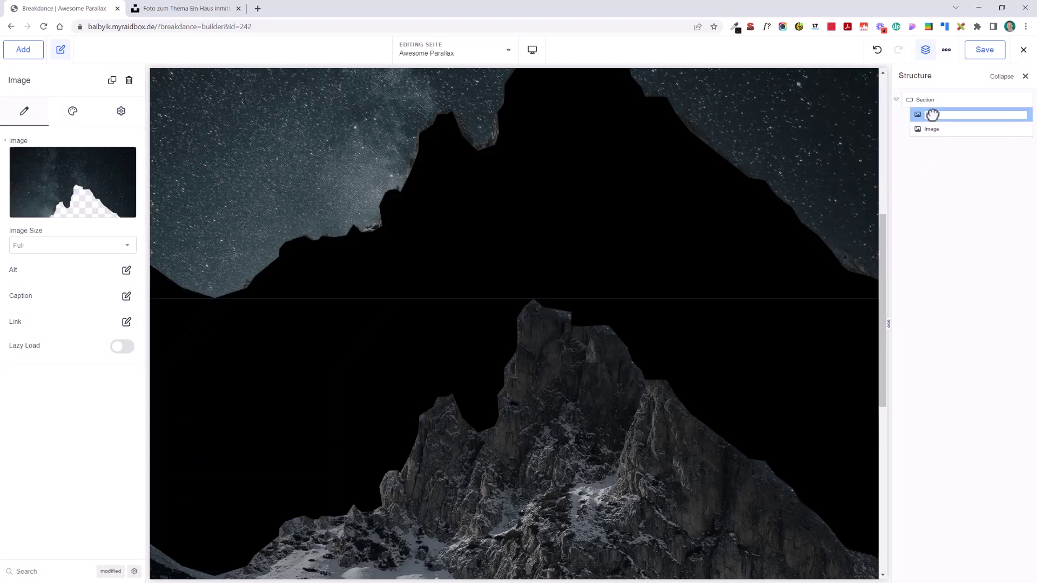
{"action": "type", "text": "Sky"}
{"action": "key", "text": "Return"}
{"action": "double_click", "coordinate": [932, 129]}
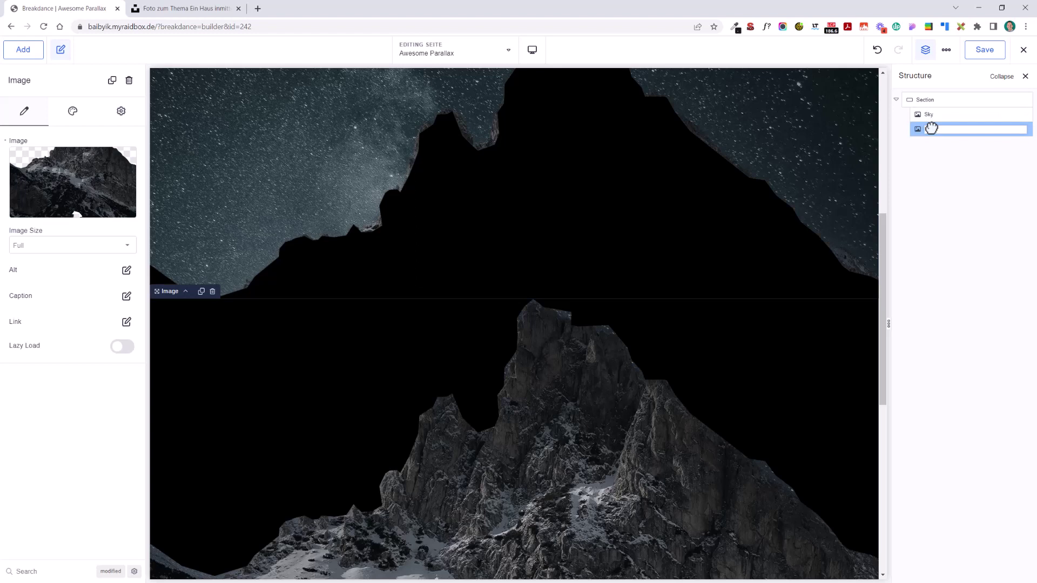
{"action": "key", "text": "Return"}
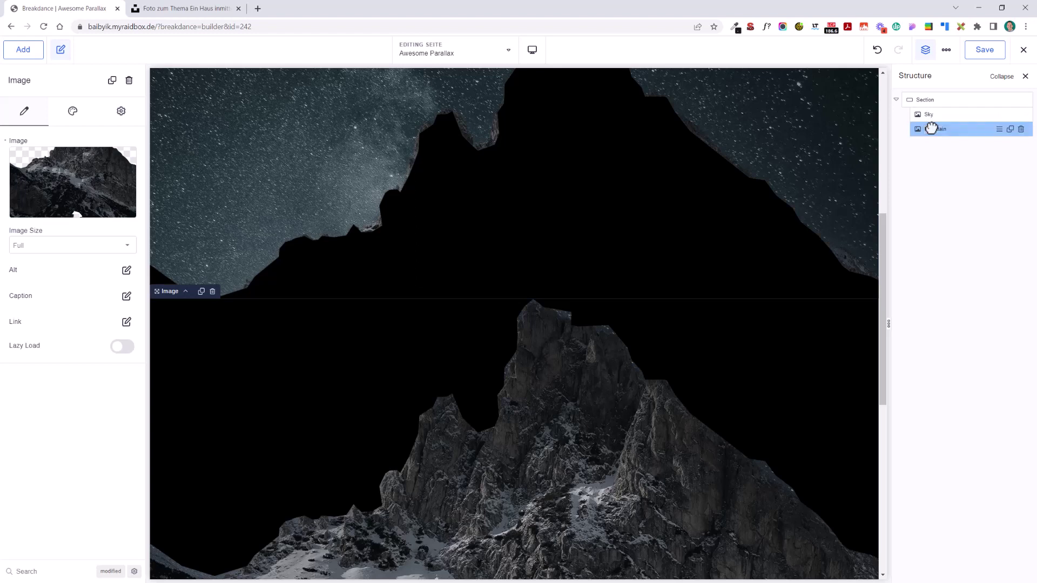
{"action": "scroll", "coordinate": [621, 211], "scroll_direction": "up", "scroll_amount": 3}
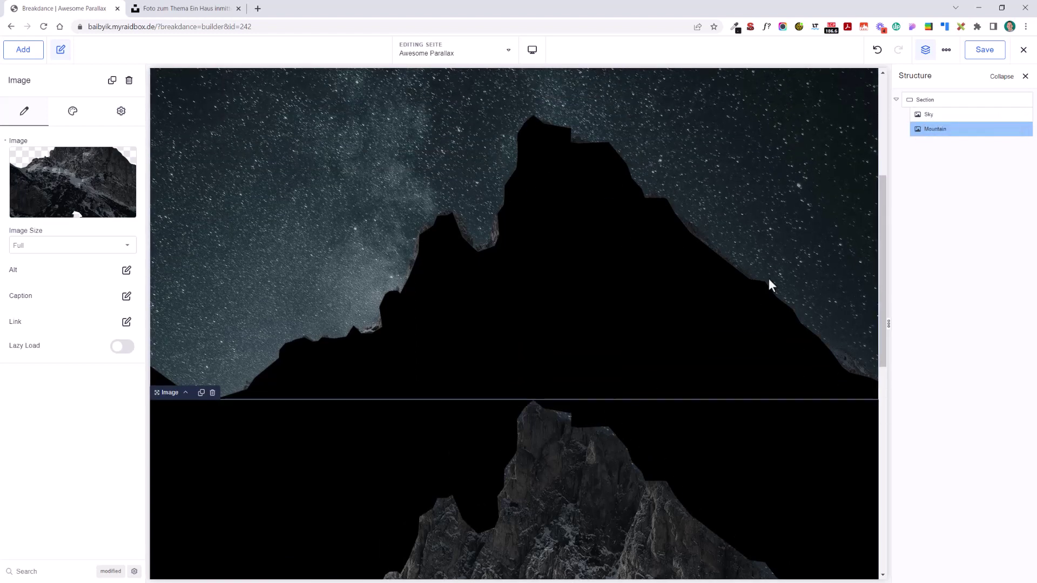
{"action": "left_click", "coordinate": [558, 222]}
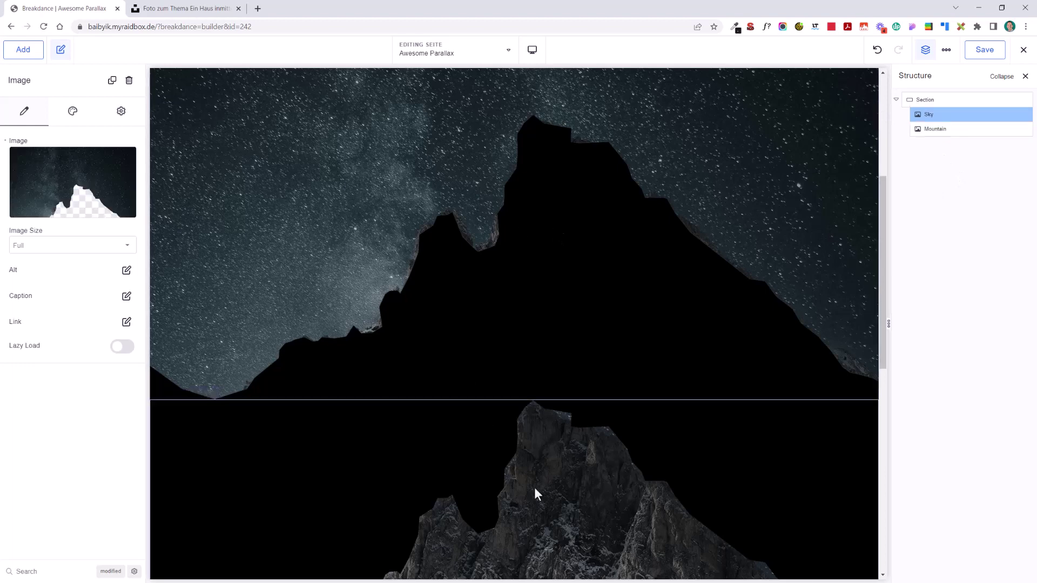
{"action": "left_click", "coordinate": [534, 488]}
{"action": "scroll", "coordinate": [496, 243], "scroll_direction": "up", "scroll_amount": 2}
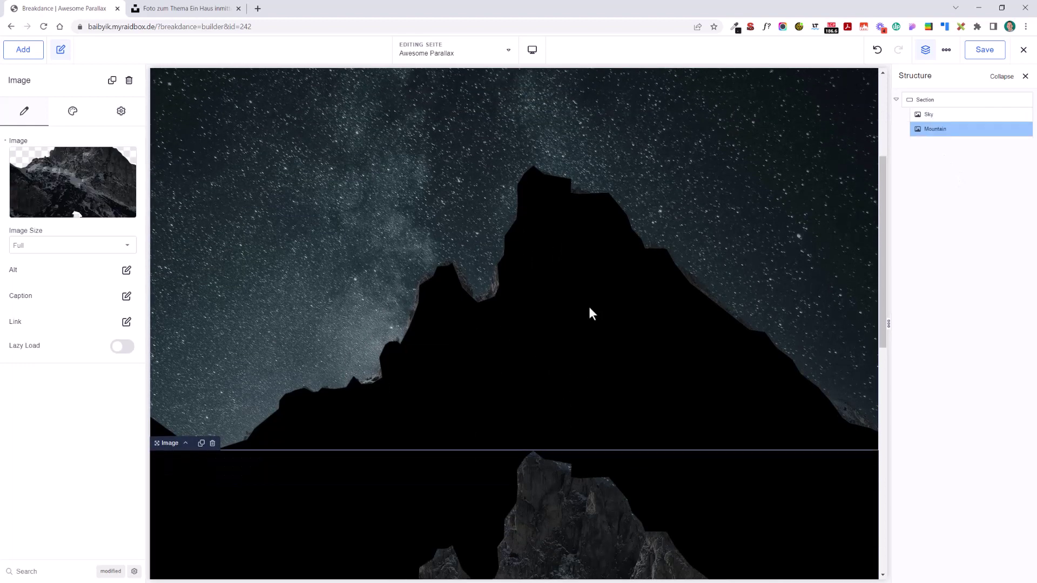
Step: Make the Mountain image absolute at 0 left, right and bottom, with z-index 5
{"action": "left_click", "coordinate": [43, 573]}
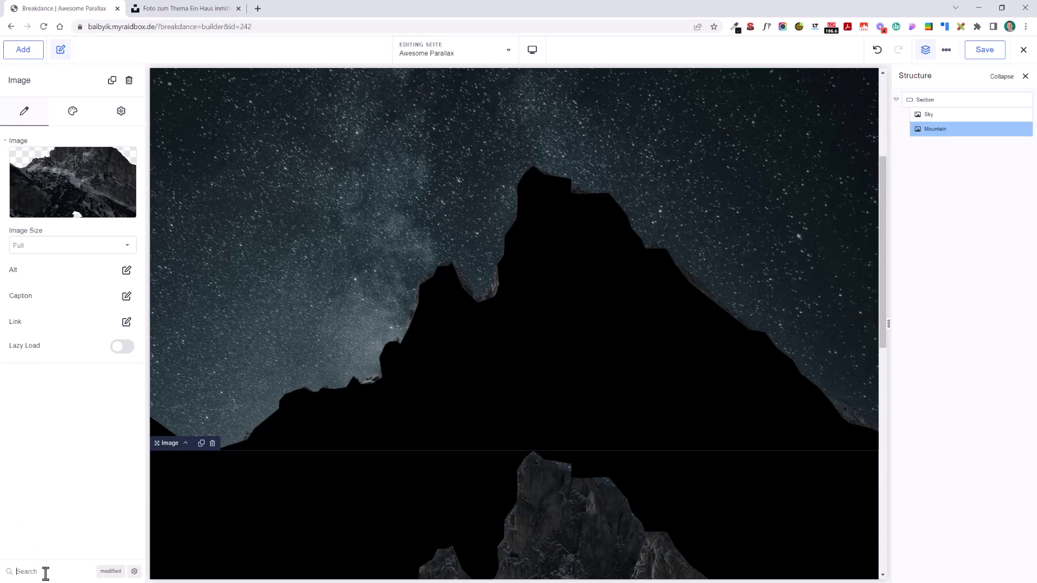
{"action": "type", "text": "position"}
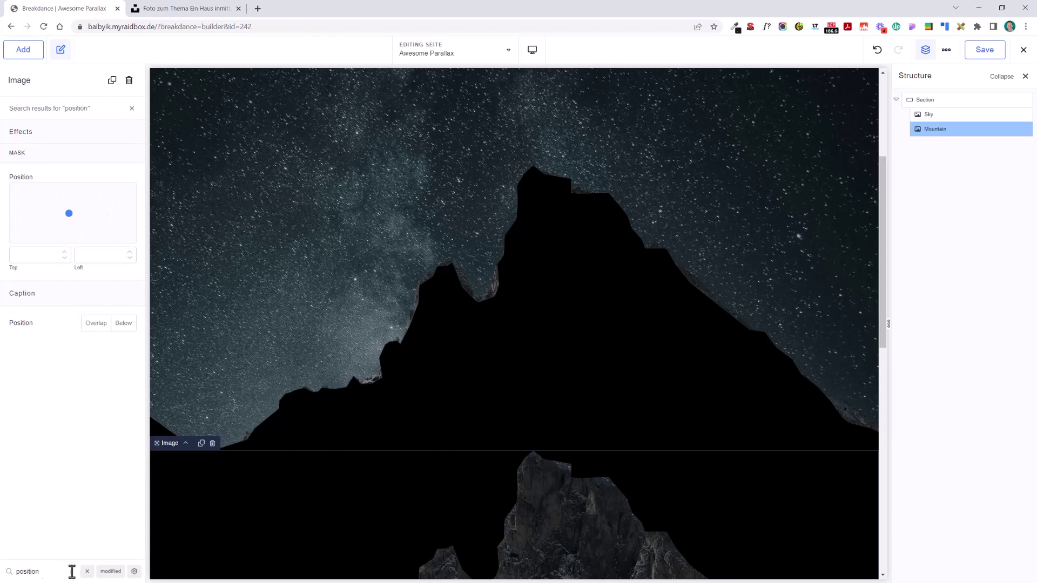
{"action": "left_click", "coordinate": [134, 573]}
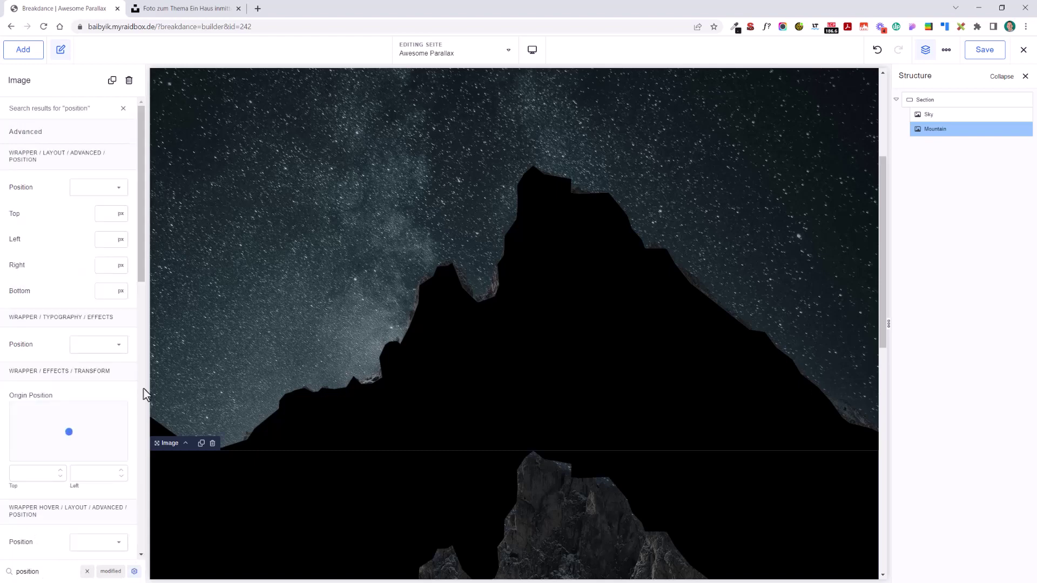
{"action": "left_click", "coordinate": [98, 194]}
{"action": "left_click", "coordinate": [104, 234]}
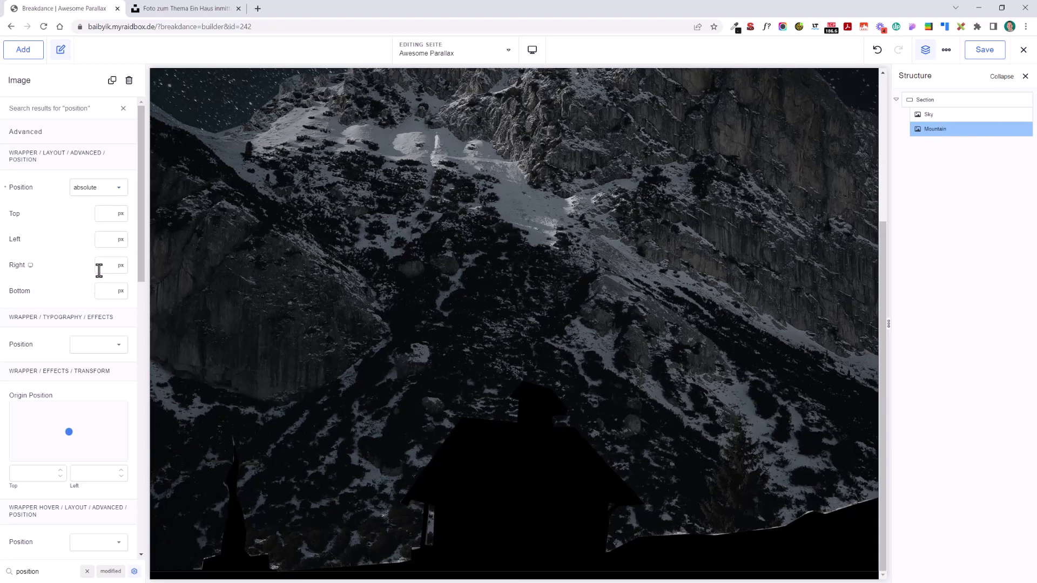
{"action": "type", "text": "0"}
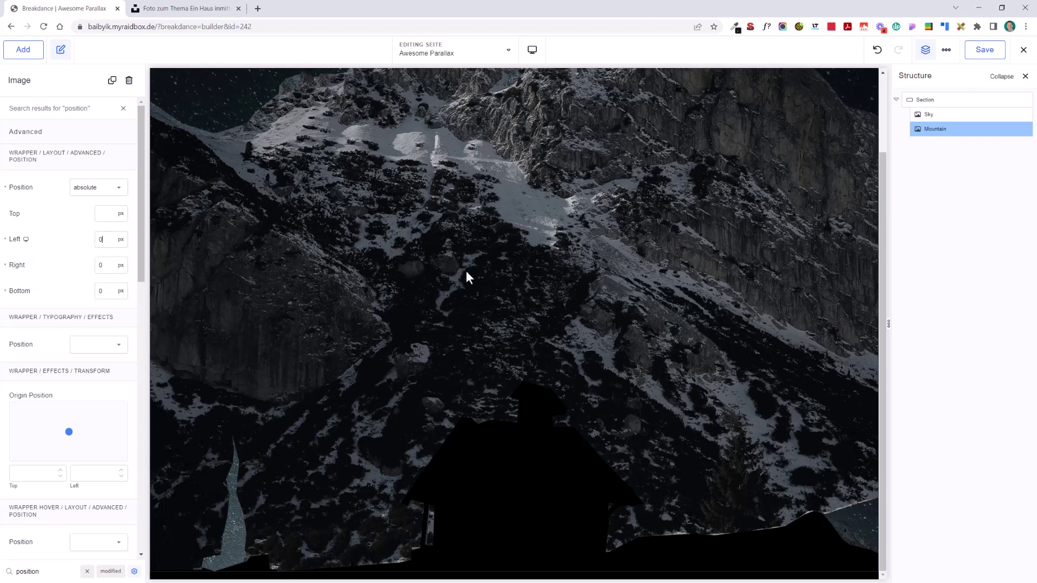
{"action": "scroll", "coordinate": [755, 206], "scroll_direction": "up", "scroll_amount": 3}
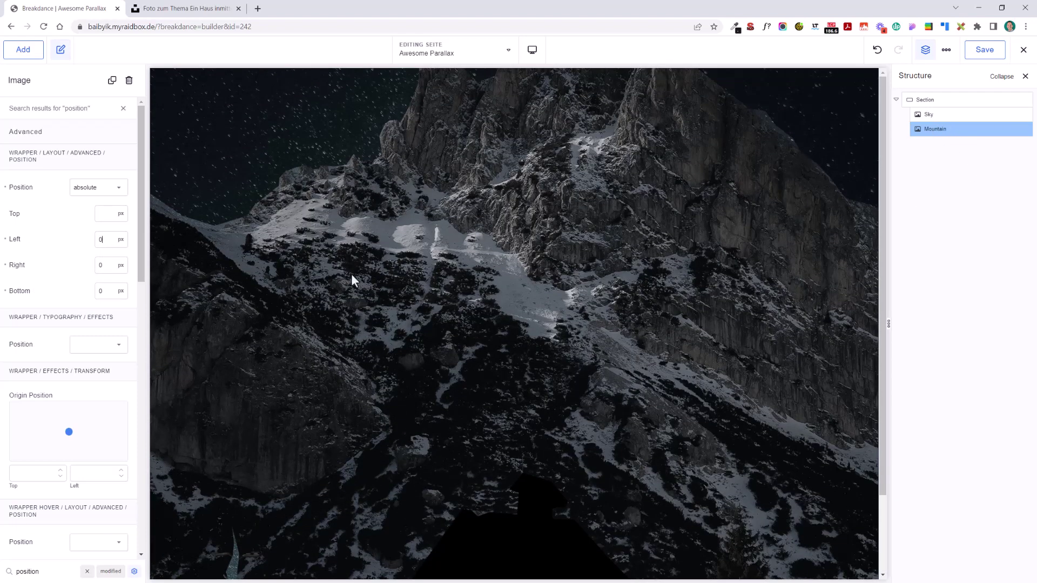
{"action": "left_click_drag", "start_coordinate": [36, 573], "coordinate": [1, 574]}
{"action": "type", "text": "z-index"}
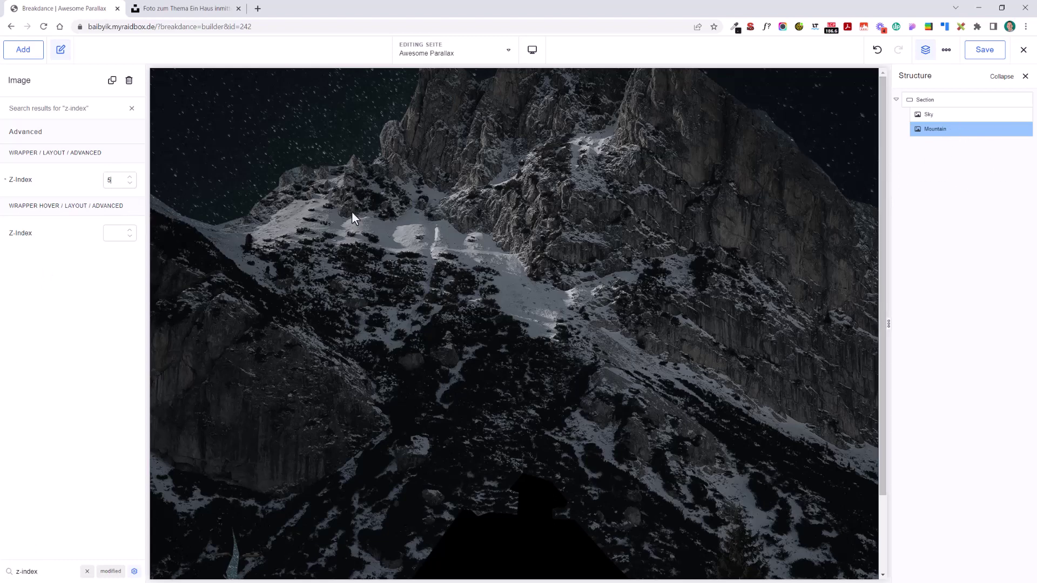
Step: Add a third Image element with the church house picture
{"action": "type", "text": "a"}
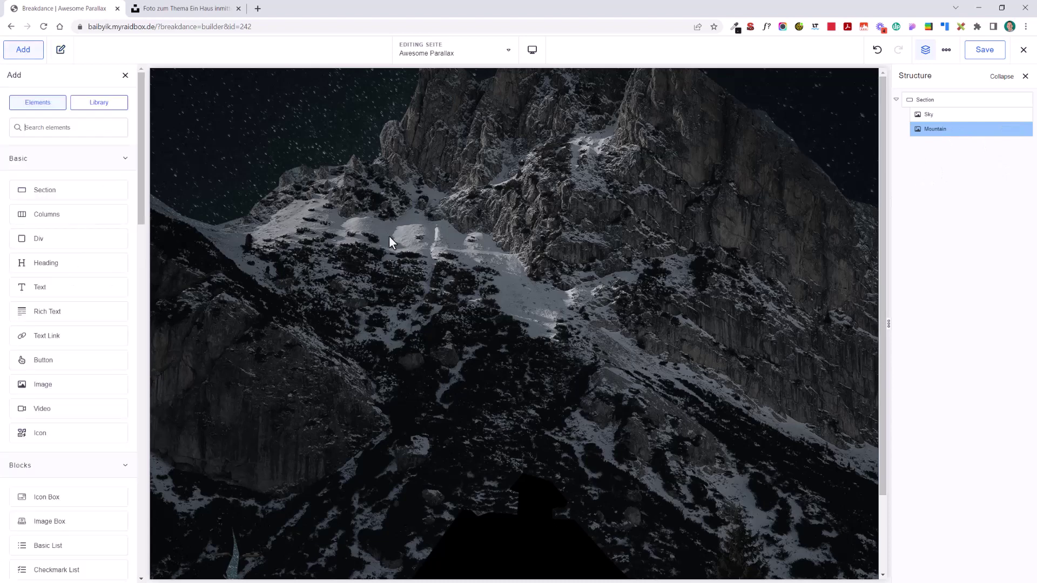
{"action": "type", "text": "image"}
{"action": "key", "text": "Return"}
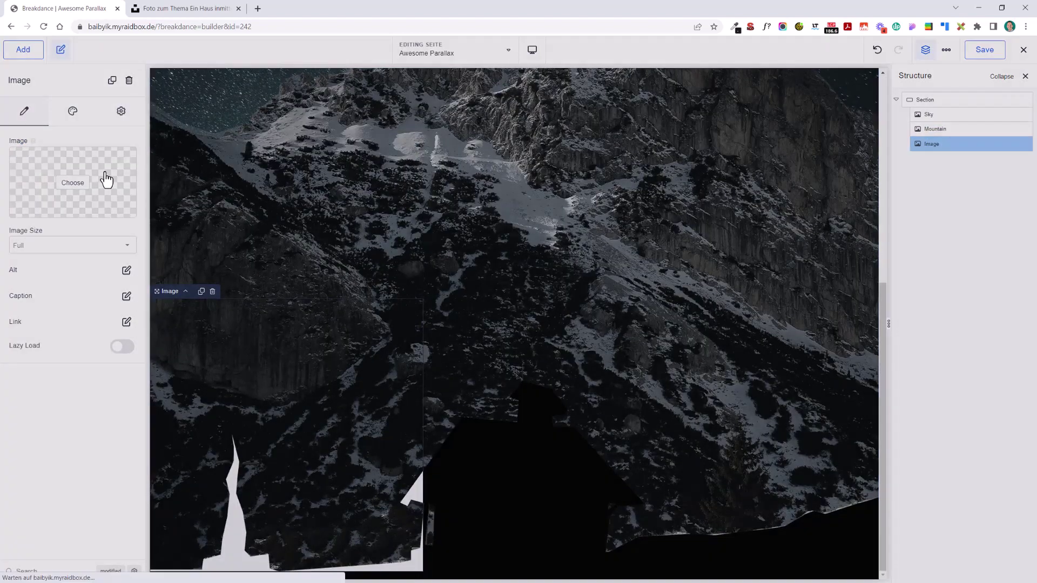
{"action": "left_click", "coordinate": [105, 180]}
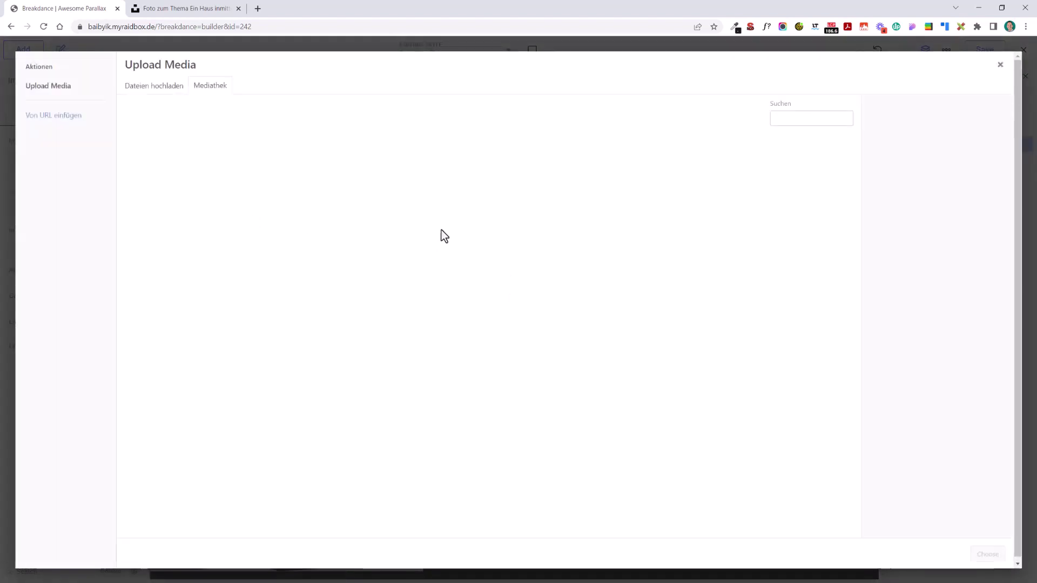
{"action": "left_click", "coordinate": [238, 188]}
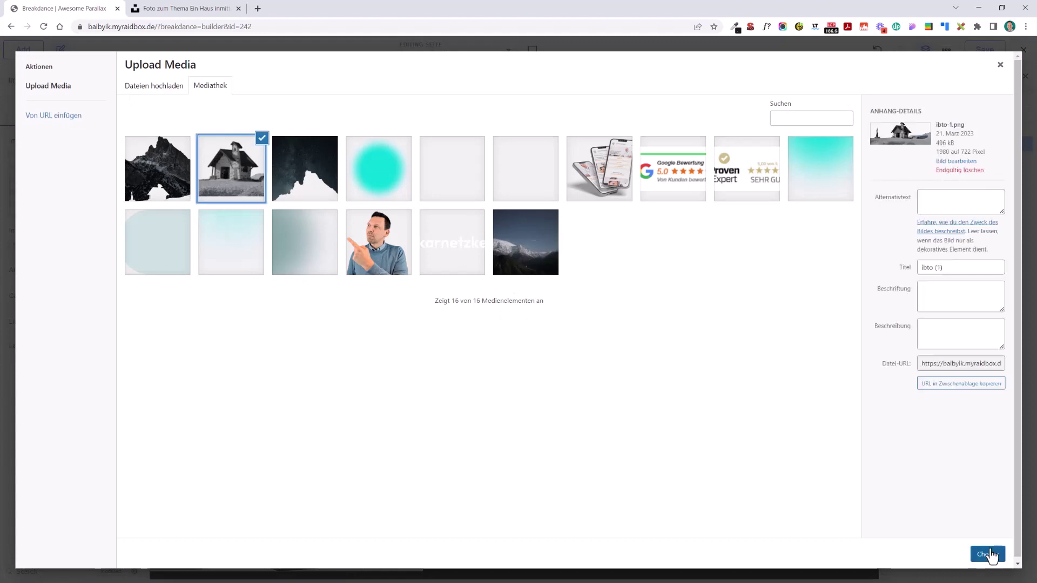
{"action": "left_click", "coordinate": [987, 554]}
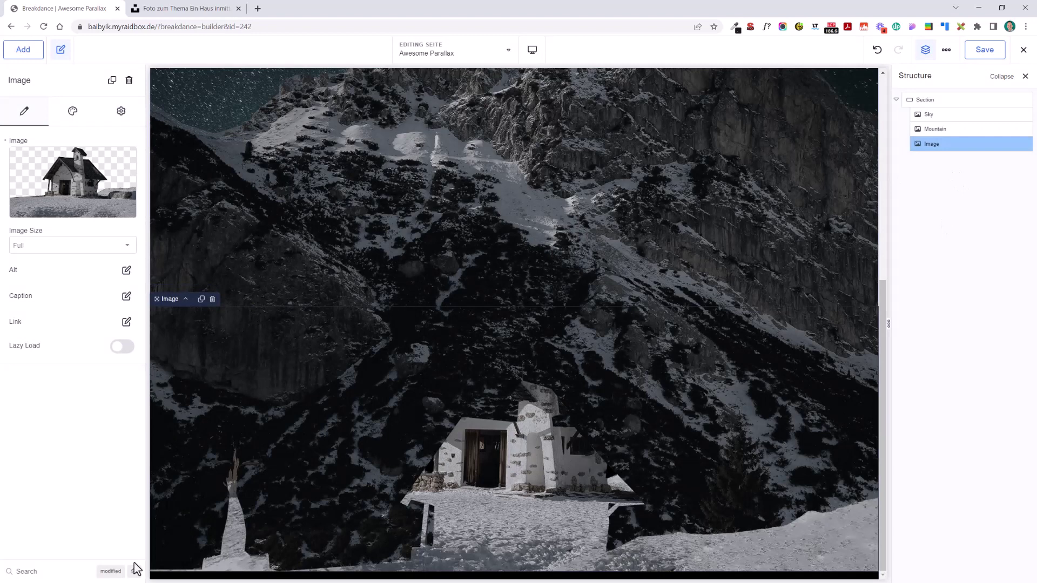
Step: Set the church image's z-index to 10
{"action": "left_click", "coordinate": [70, 569]}
{"action": "type", "text": "z-index"}
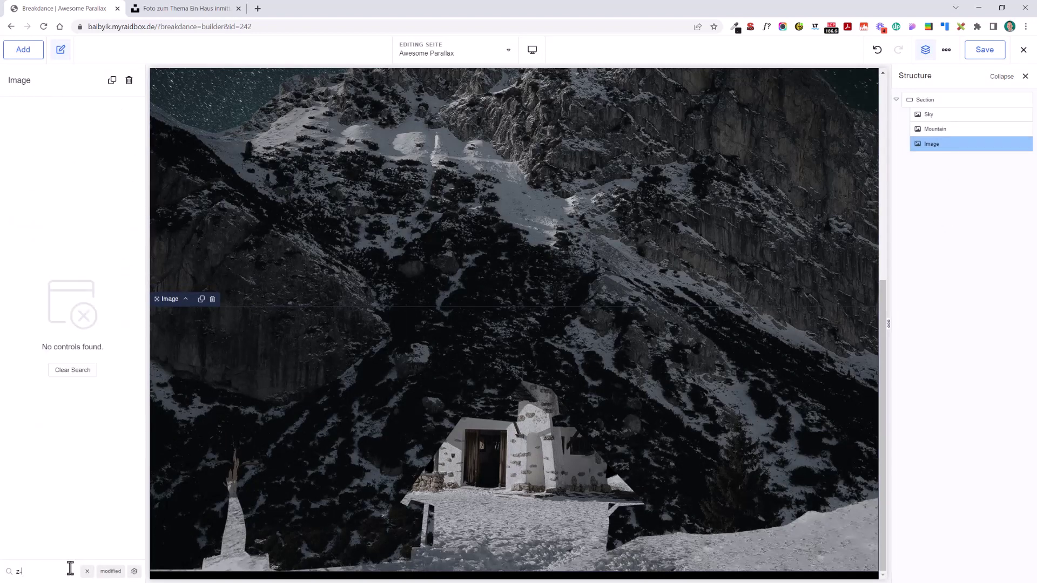
{"action": "left_click", "coordinate": [134, 572]}
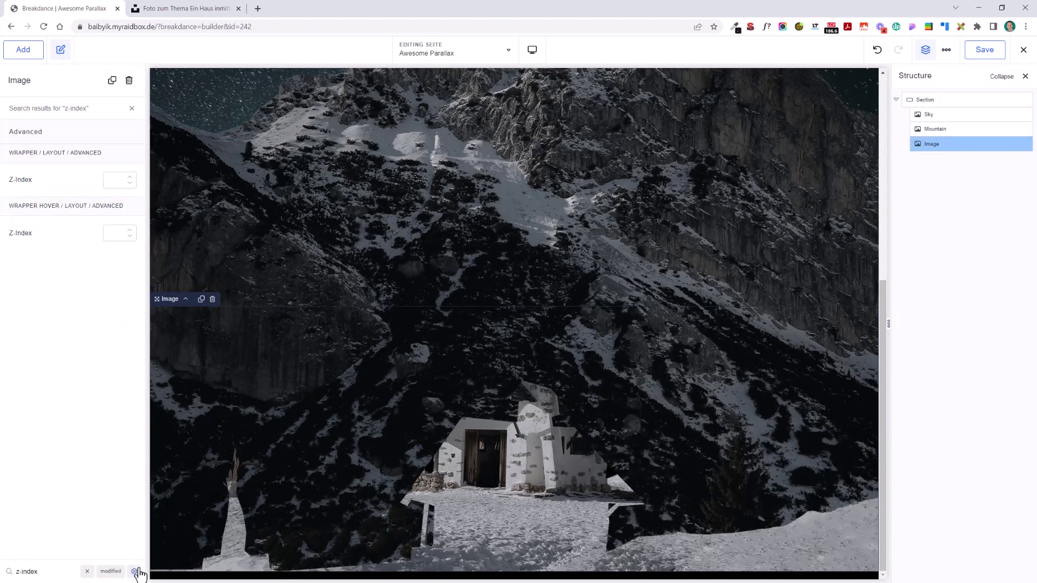
{"action": "left_click", "coordinate": [124, 185]}
{"action": "type", "text": "10"}
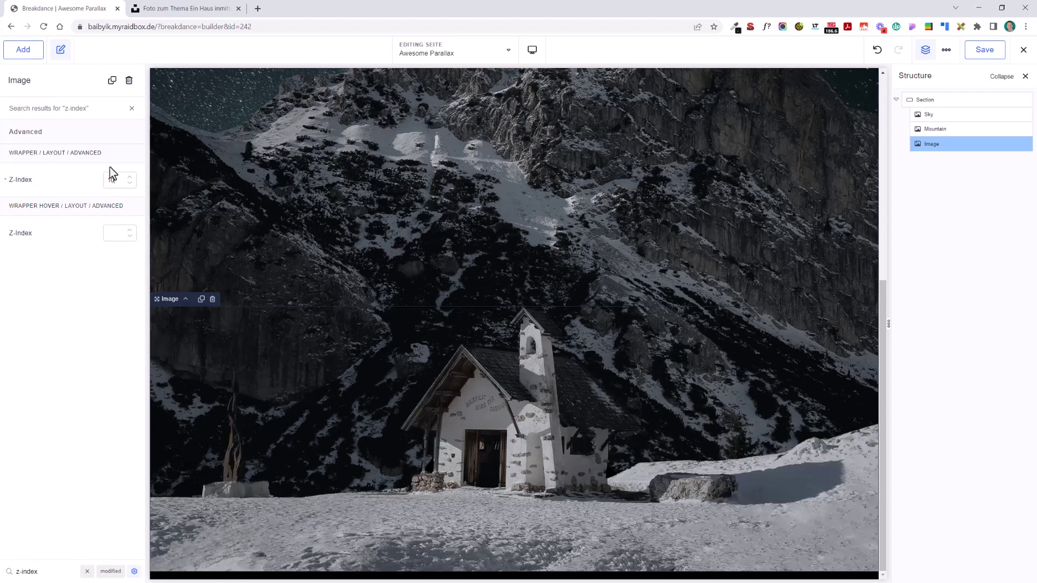
Step: Make the church image absolutely positioned with 0 left, right and bottom offsets
{"action": "left_click", "coordinate": [50, 571]}
{"action": "key", "text": "ctrl+a"}
{"action": "type", "text": "position"}
{"action": "left_click", "coordinate": [74, 192]}
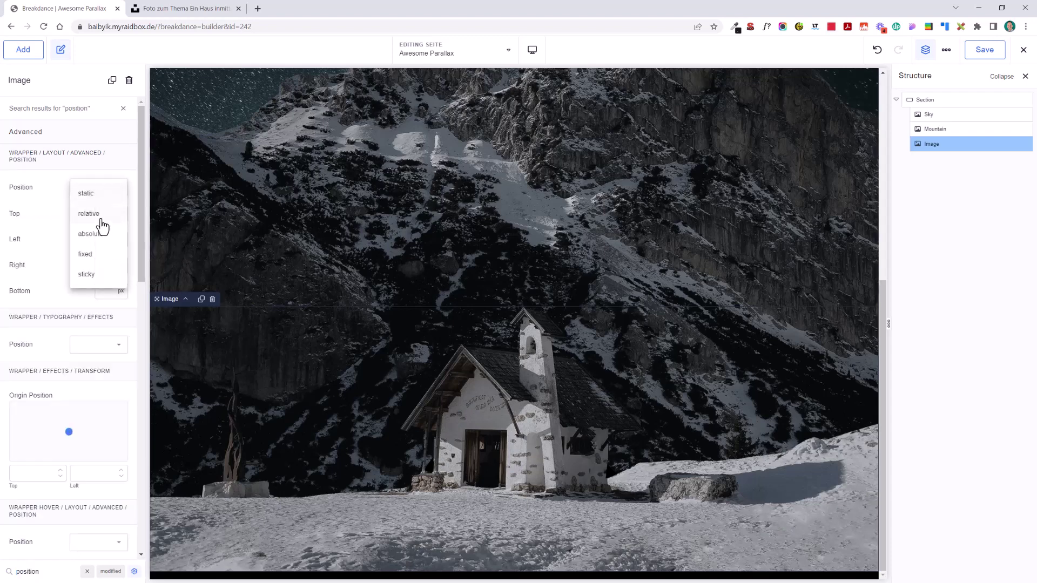
{"action": "left_click", "coordinate": [102, 234]}
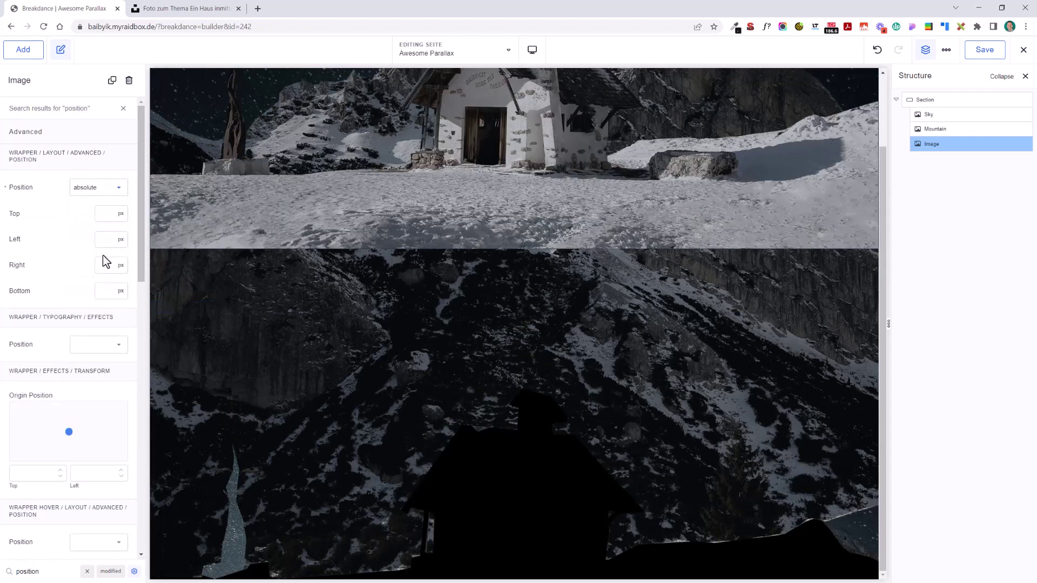
{"action": "left_click", "coordinate": [104, 285]}
{"action": "type", "text": "0"}
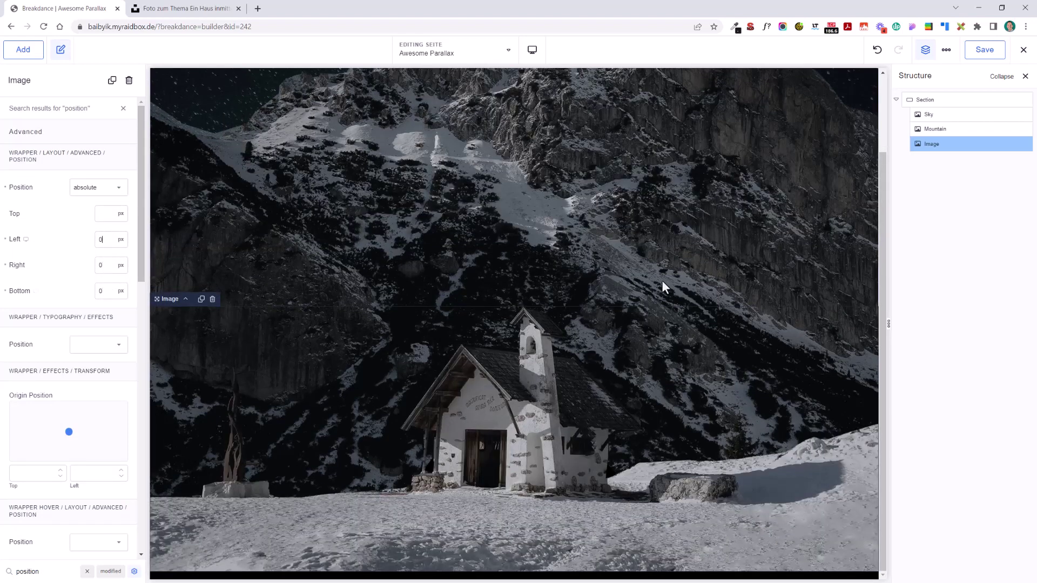
{"action": "type", "text": "0"}
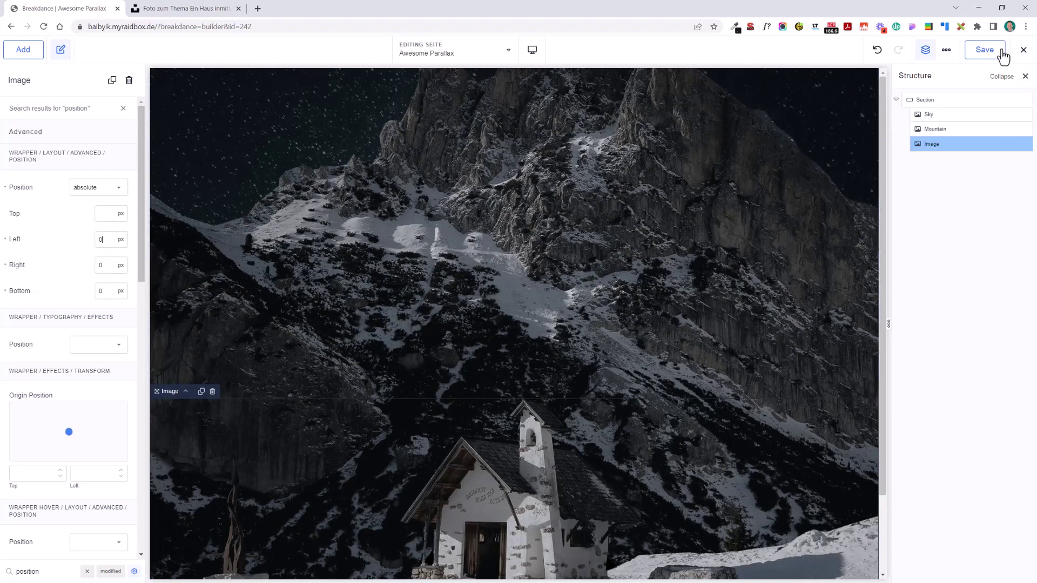
Step: Open the live parallax page in a new tab and scroll through it
{"action": "left_click", "coordinate": [1028, 57]}
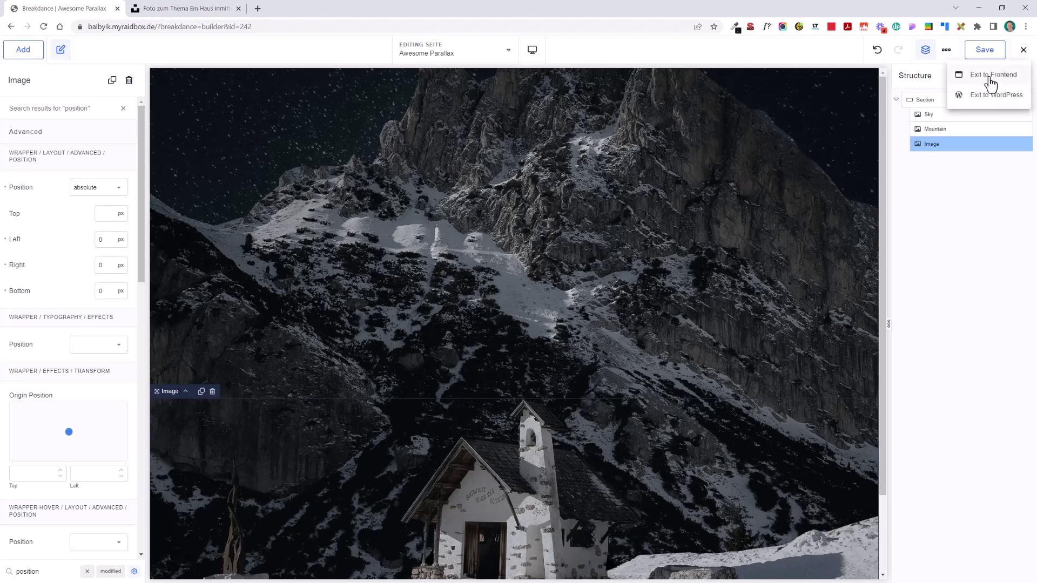
{"action": "right_click", "coordinate": [991, 74]}
{"action": "left_click", "coordinate": [833, 85]}
{"action": "left_click", "coordinate": [183, 8]}
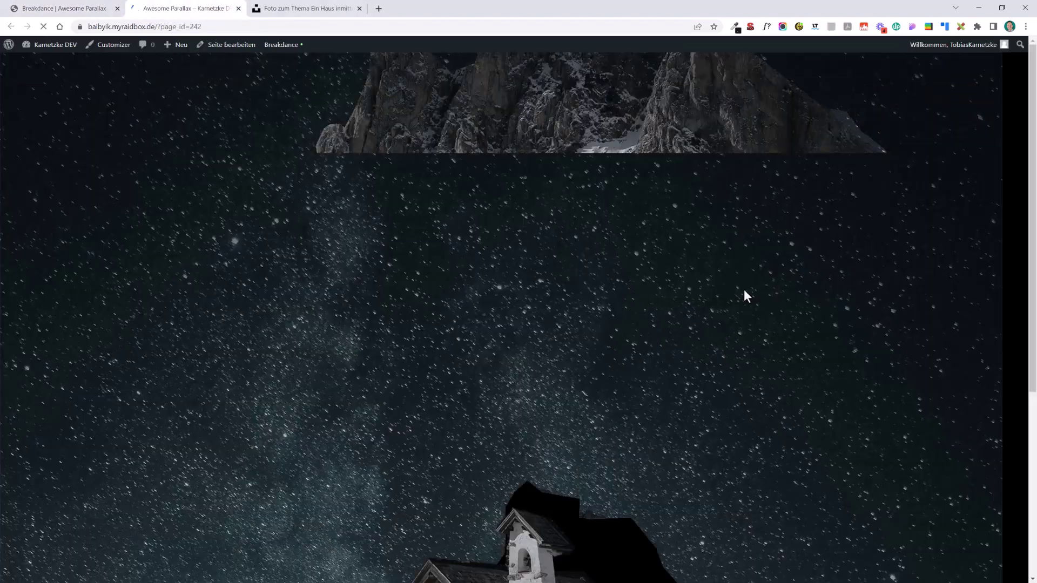
{"action": "scroll", "coordinate": [745, 287], "scroll_direction": "down", "scroll_amount": 5}
{"action": "scroll", "coordinate": [738, 283], "scroll_direction": "up", "scroll_amount": 5}
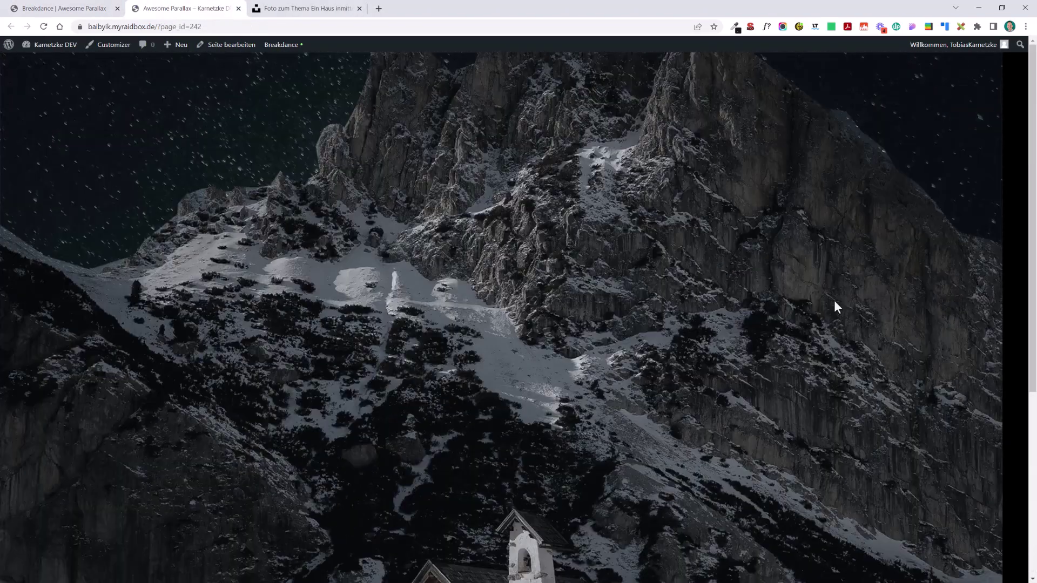
{"action": "scroll", "coordinate": [1002, 288], "scroll_direction": "down", "scroll_amount": 5}
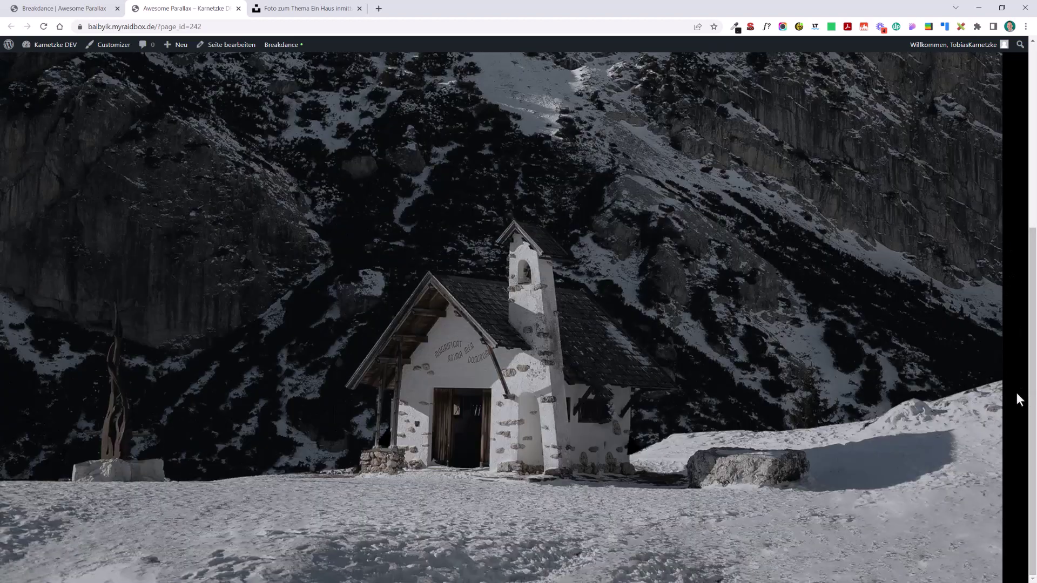
{"action": "scroll", "coordinate": [616, 134], "scroll_direction": "up", "scroll_amount": 5}
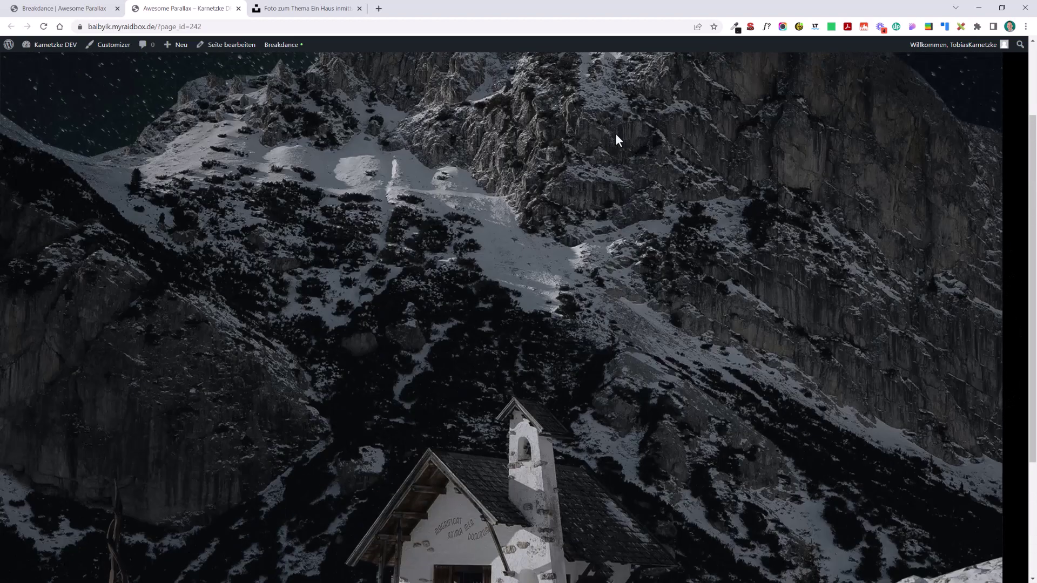
Step: Check the image info shows 1980 x 1946 pixels, then return to the builder
{"action": "right_click", "coordinate": [616, 135]}
{"action": "left_click", "coordinate": [650, 242]}
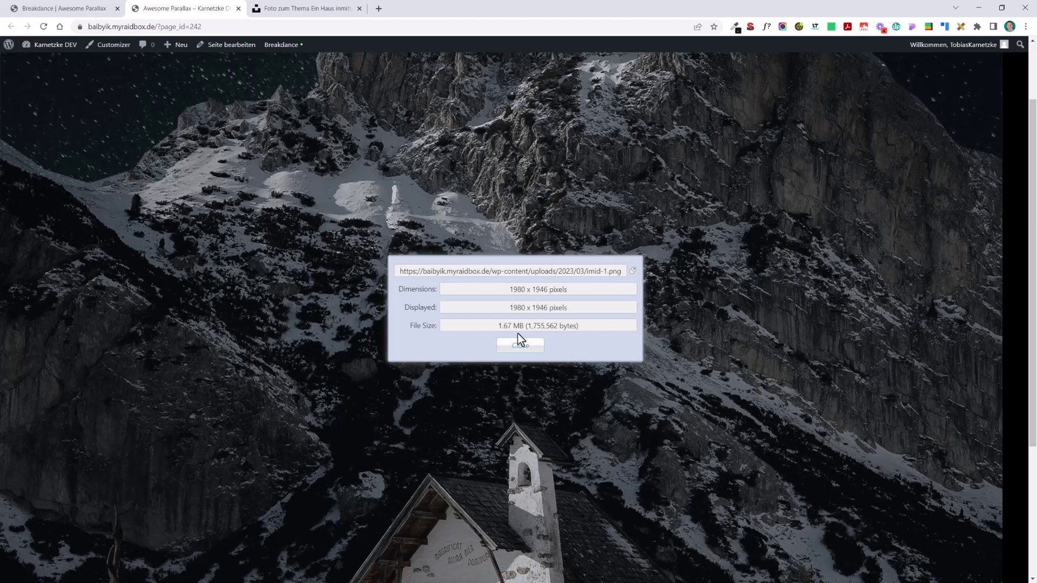
{"action": "left_click_drag", "start_coordinate": [506, 309], "coordinate": [520, 309]}
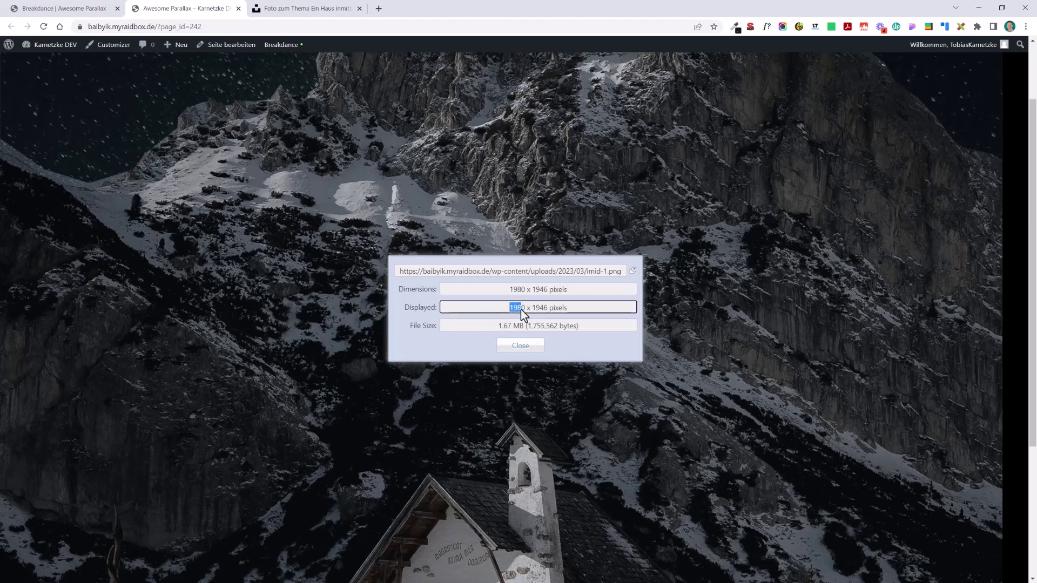
{"action": "left_click", "coordinate": [526, 346]}
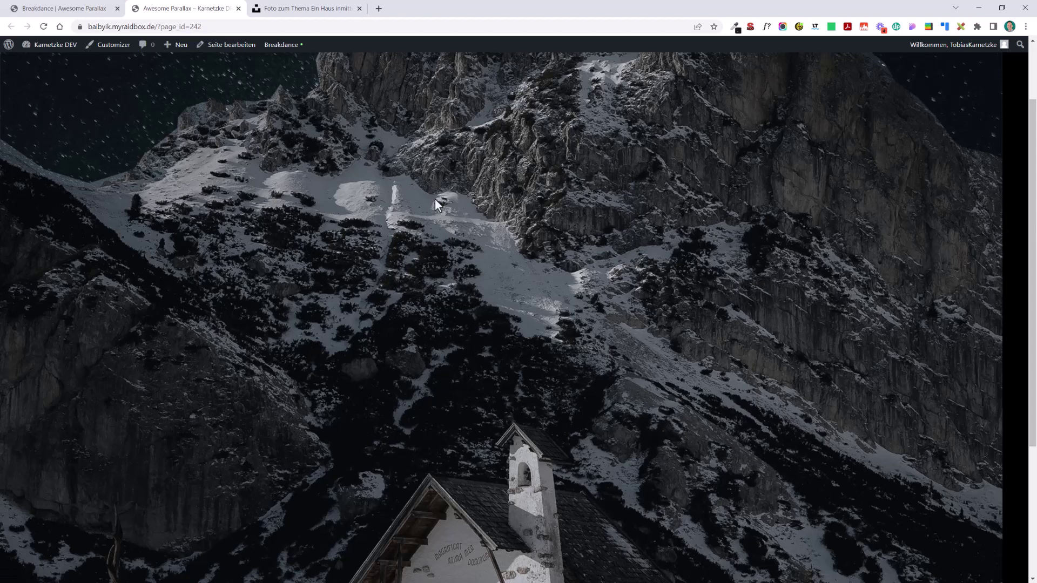
{"action": "left_click", "coordinate": [62, 8]}
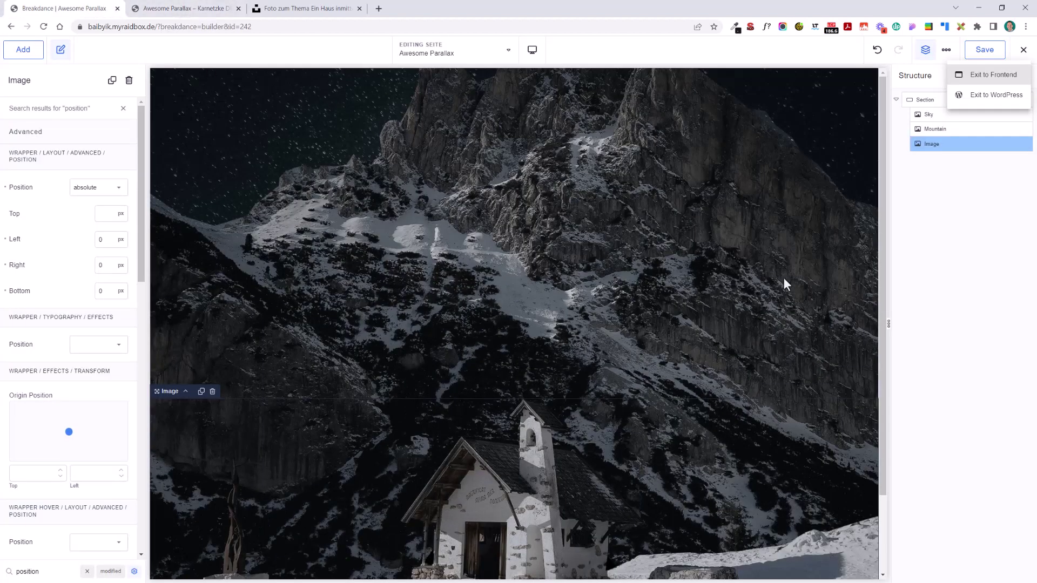
Step: Set the Sky image's width and max width to 100%
{"action": "left_click", "coordinate": [929, 114]}
{"action": "left_click", "coordinate": [70, 113]}
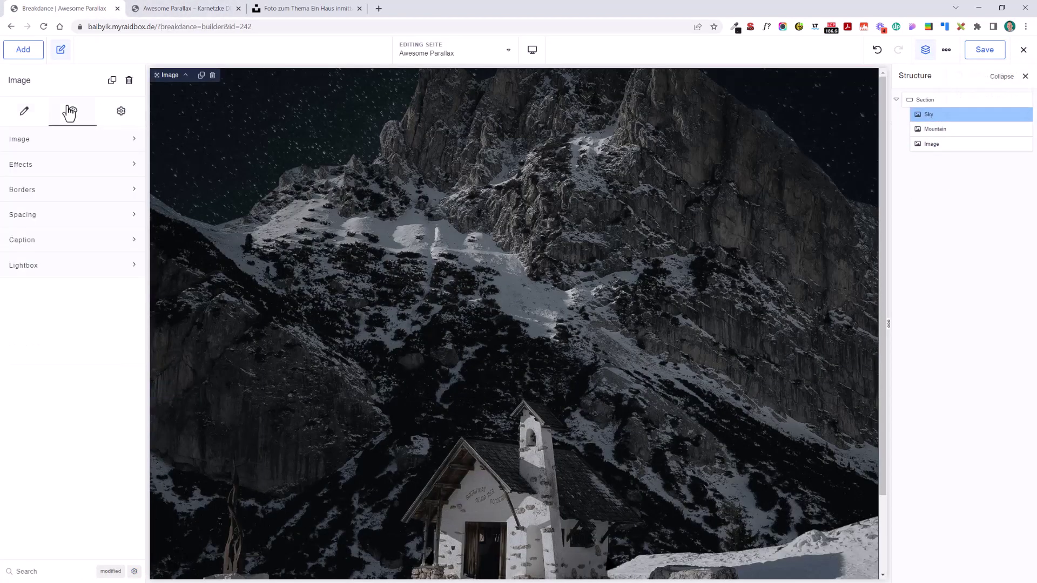
{"action": "left_click", "coordinate": [70, 147]}
{"action": "left_click", "coordinate": [125, 173]}
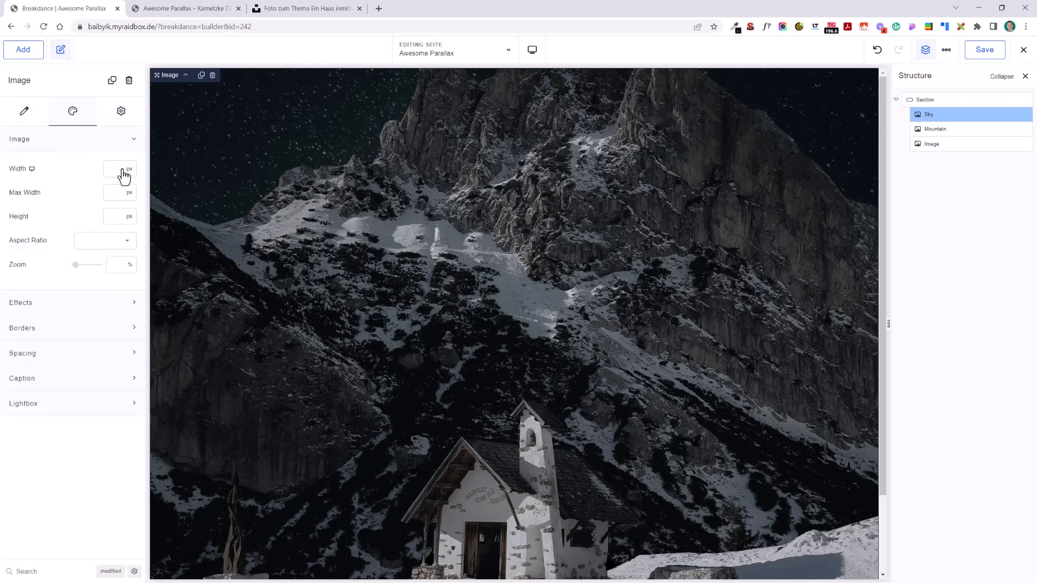
{"action": "type", "text": "100"}
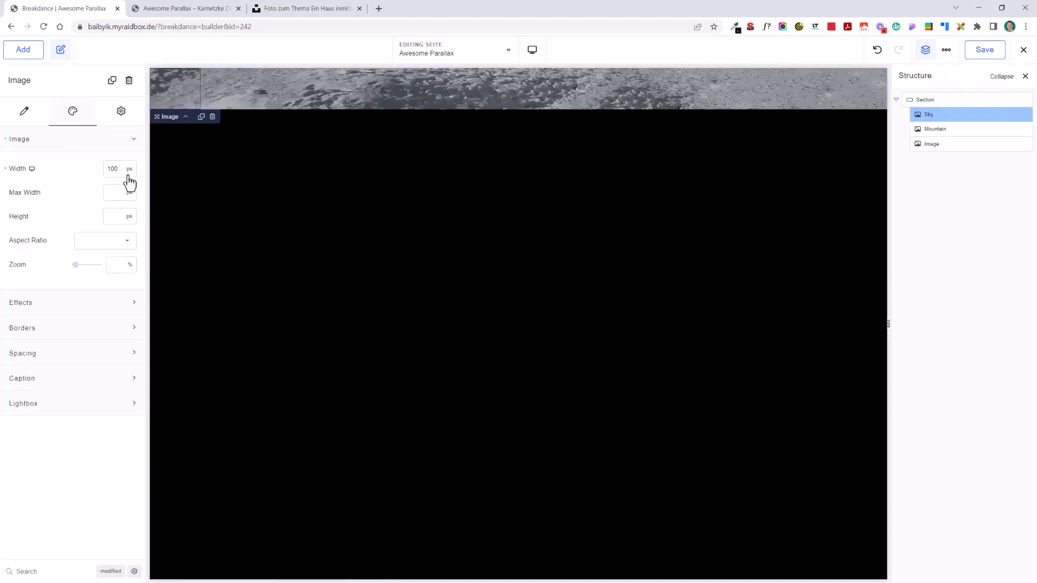
{"action": "left_click", "coordinate": [129, 175]}
{"action": "left_click", "coordinate": [130, 212]}
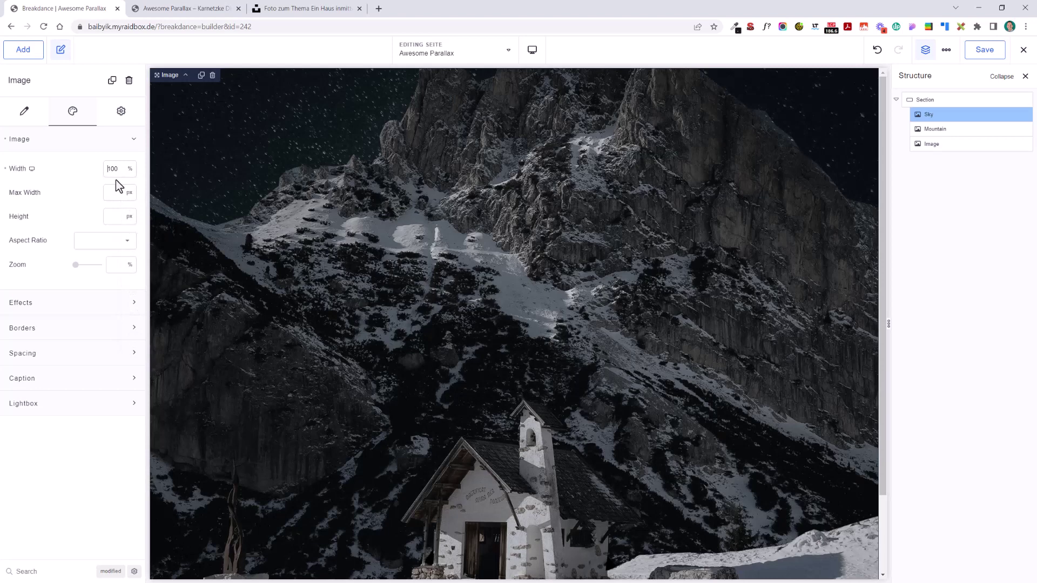
{"action": "type", "text": "100"}
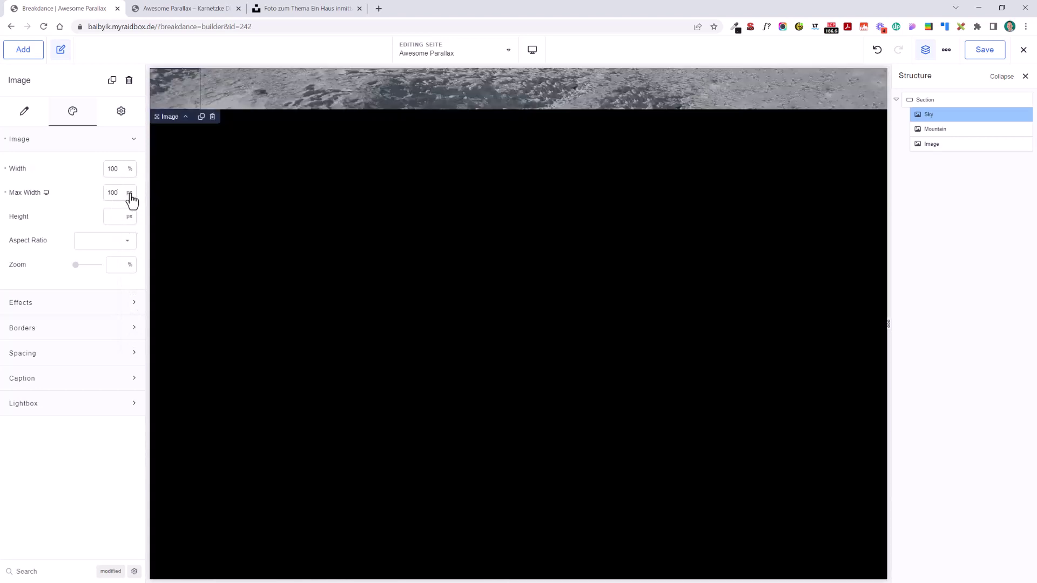
{"action": "left_click", "coordinate": [129, 193]}
{"action": "left_click", "coordinate": [129, 236]}
Step: Set the Mountain image's width and max width to 100%
{"action": "left_click", "coordinate": [918, 144]}
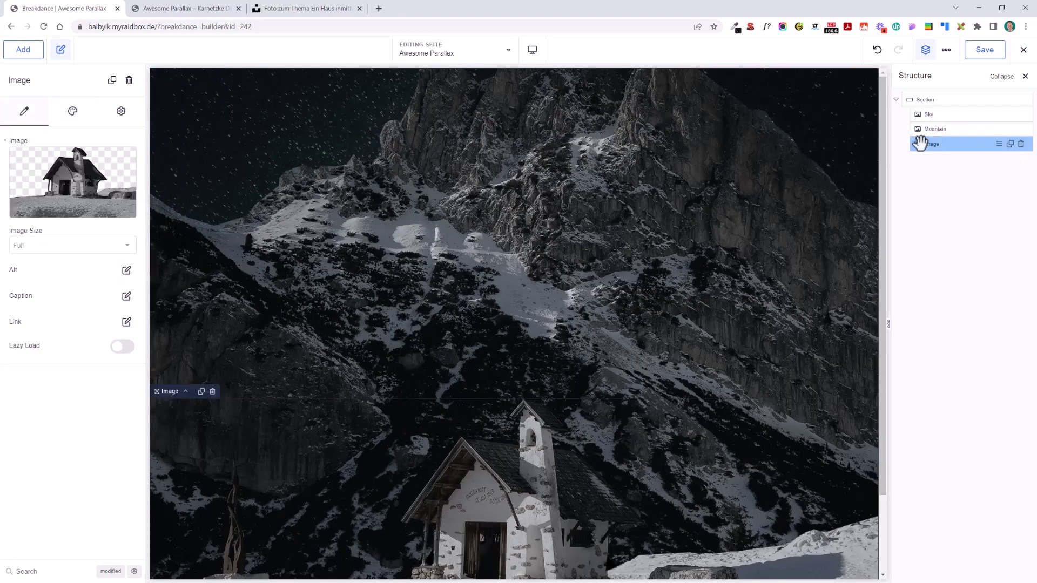
{"action": "left_click", "coordinate": [933, 129]}
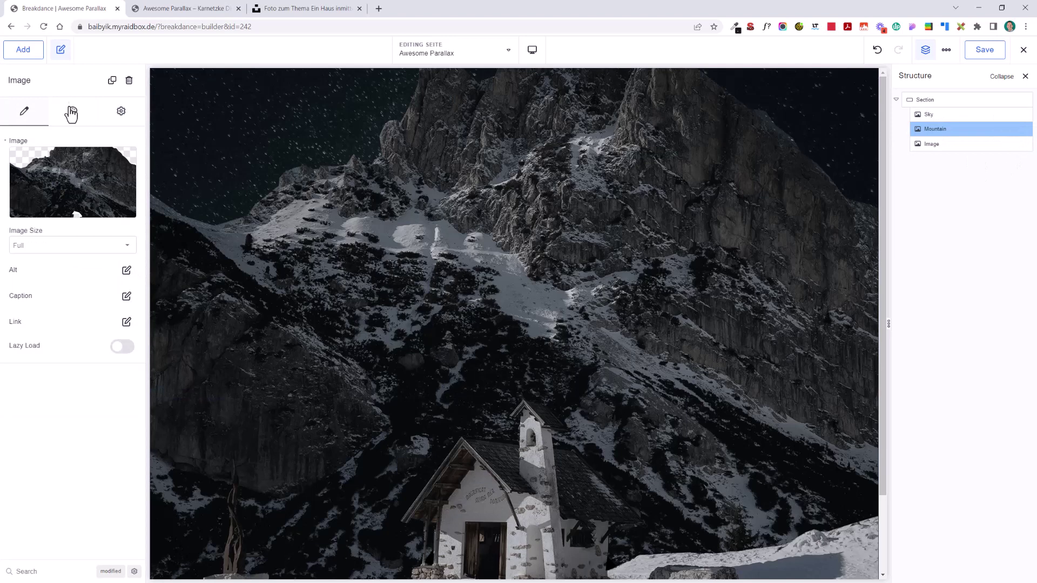
{"action": "left_click", "coordinate": [71, 116]}
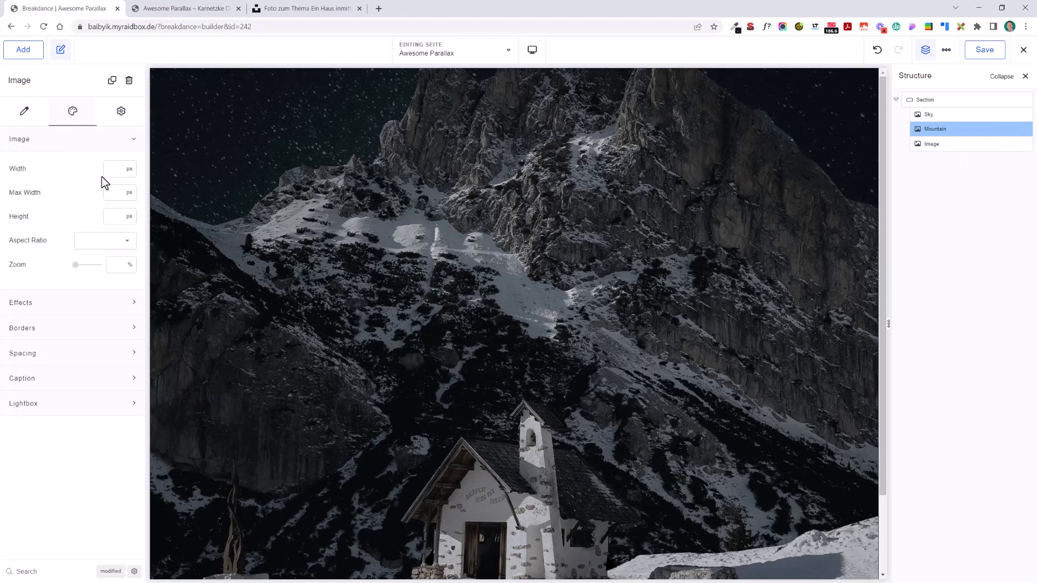
{"action": "left_click", "coordinate": [116, 170]}
{"action": "type", "text": "100"}
{"action": "left_click", "coordinate": [130, 169]}
{"action": "left_click", "coordinate": [136, 208]}
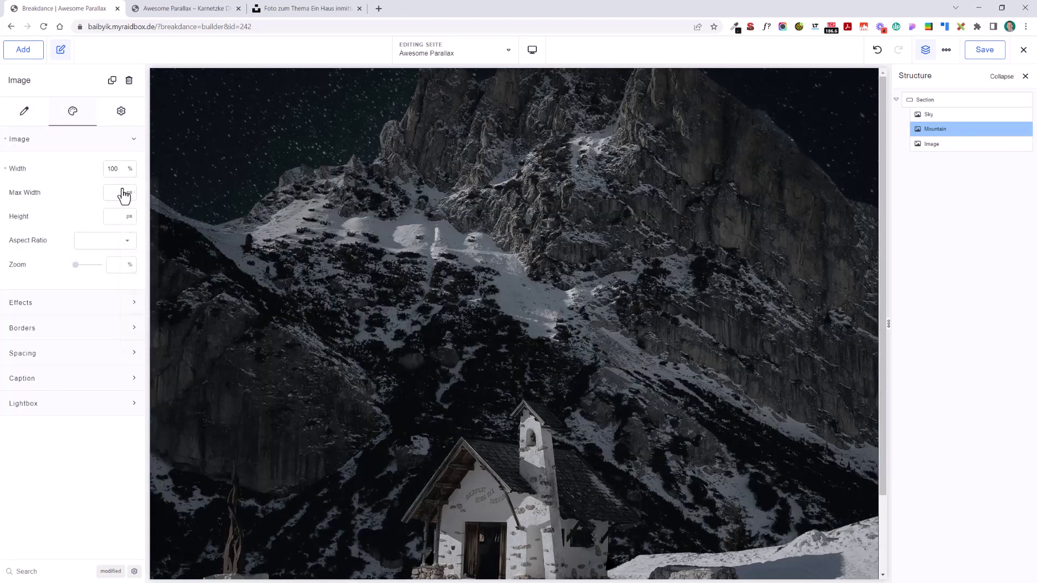
{"action": "left_click", "coordinate": [124, 195]}
{"action": "type", "text": "100"}
{"action": "left_click", "coordinate": [130, 194]}
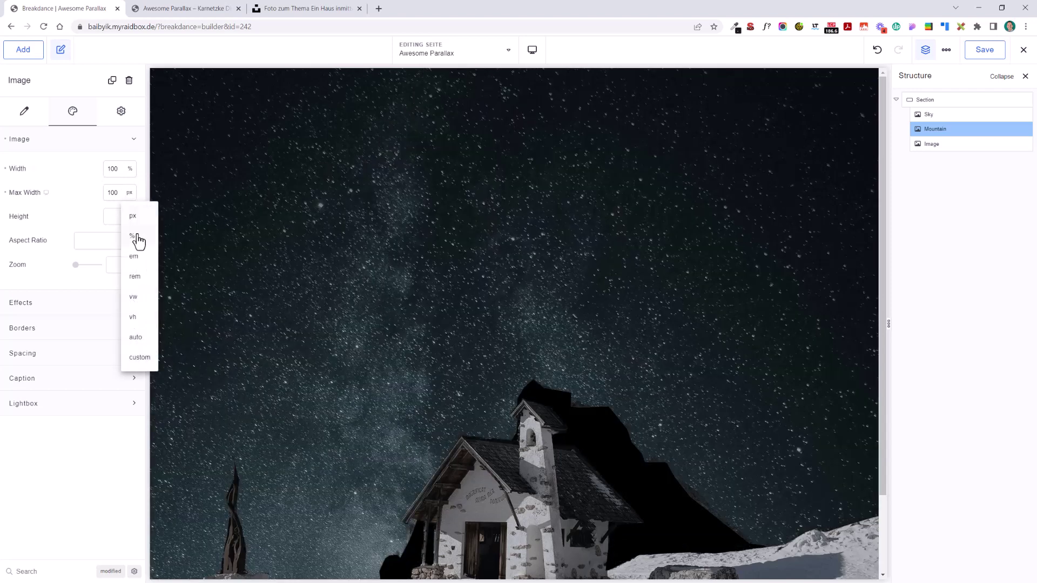
{"action": "left_click", "coordinate": [138, 240]}
Step: Set the church Image's width, max width and height to 100%
{"action": "left_click", "coordinate": [944, 144]}
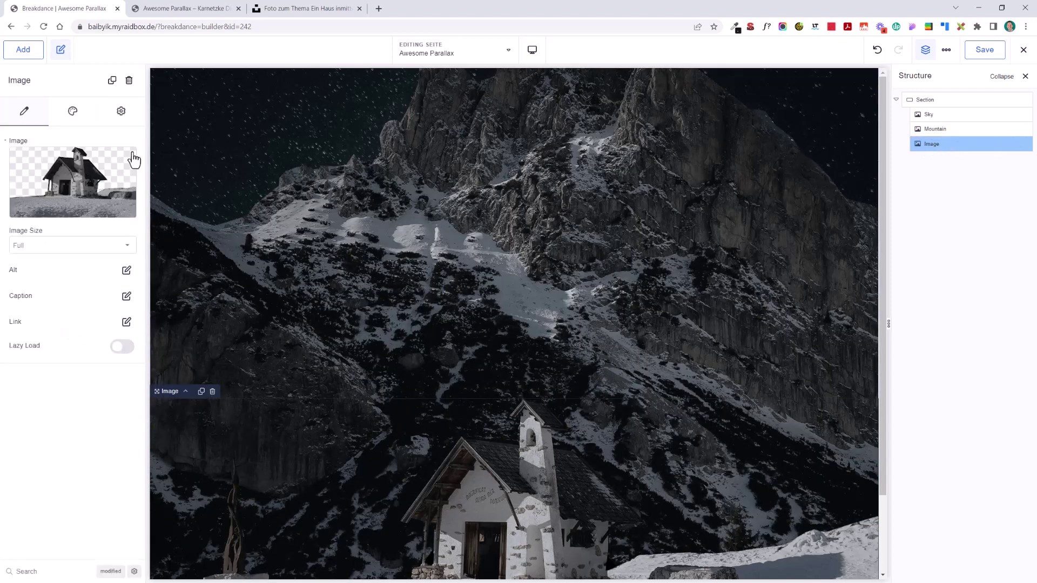
{"action": "left_click", "coordinate": [82, 113]}
{"action": "left_click", "coordinate": [76, 139]}
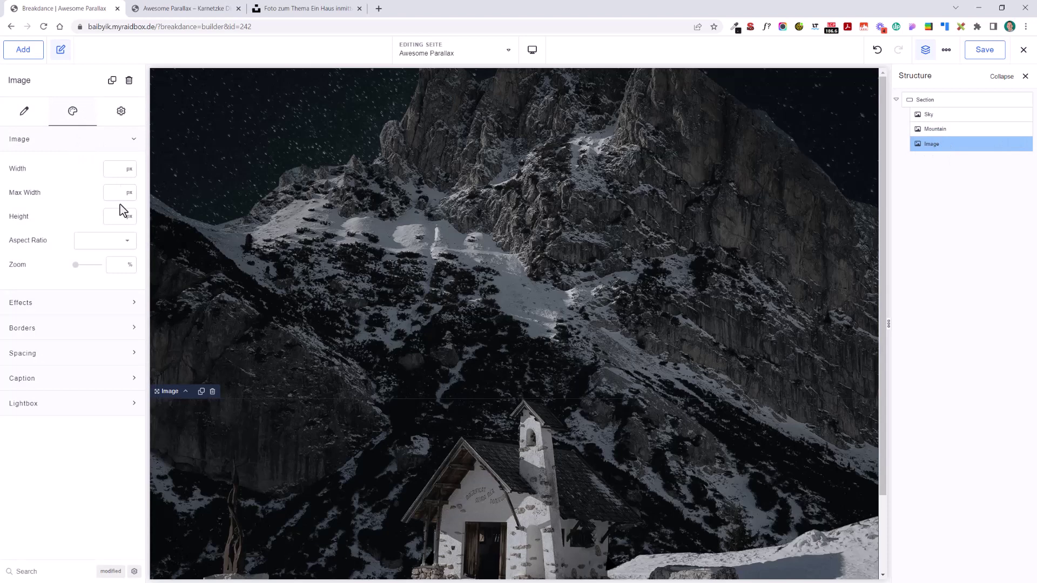
{"action": "left_click", "coordinate": [121, 169]}
{"action": "type", "text": "100"}
{"action": "left_click", "coordinate": [129, 169]}
{"action": "left_click", "coordinate": [136, 209]}
{"action": "left_click", "coordinate": [113, 191]}
{"action": "type", "text": "100"}
{"action": "left_click", "coordinate": [130, 192]}
{"action": "left_click", "coordinate": [131, 232]}
{"action": "left_click", "coordinate": [114, 218]}
{"action": "type", "text": "100"}
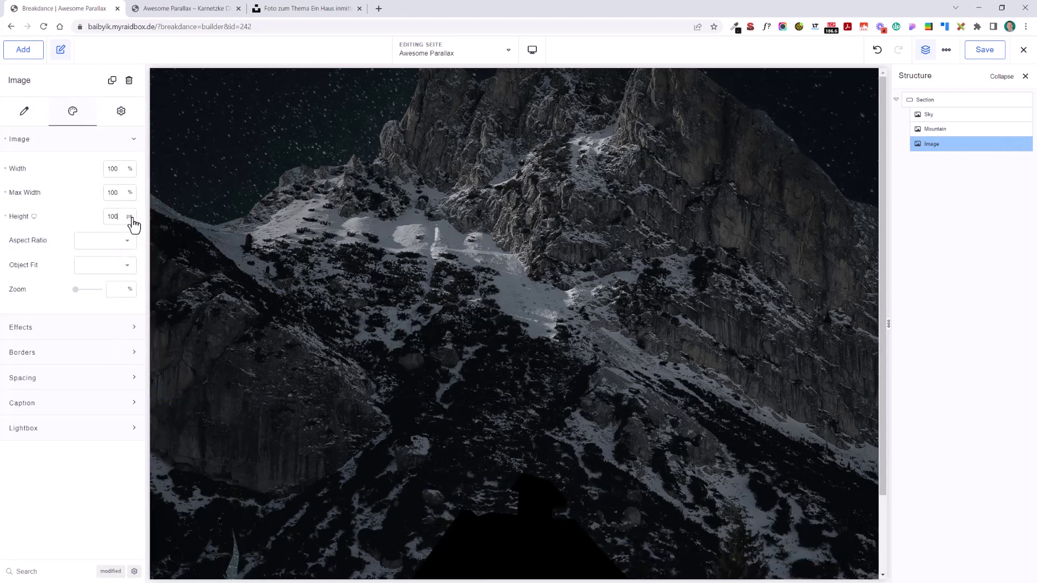
{"action": "left_click", "coordinate": [129, 216]}
{"action": "left_click", "coordinate": [137, 256]}
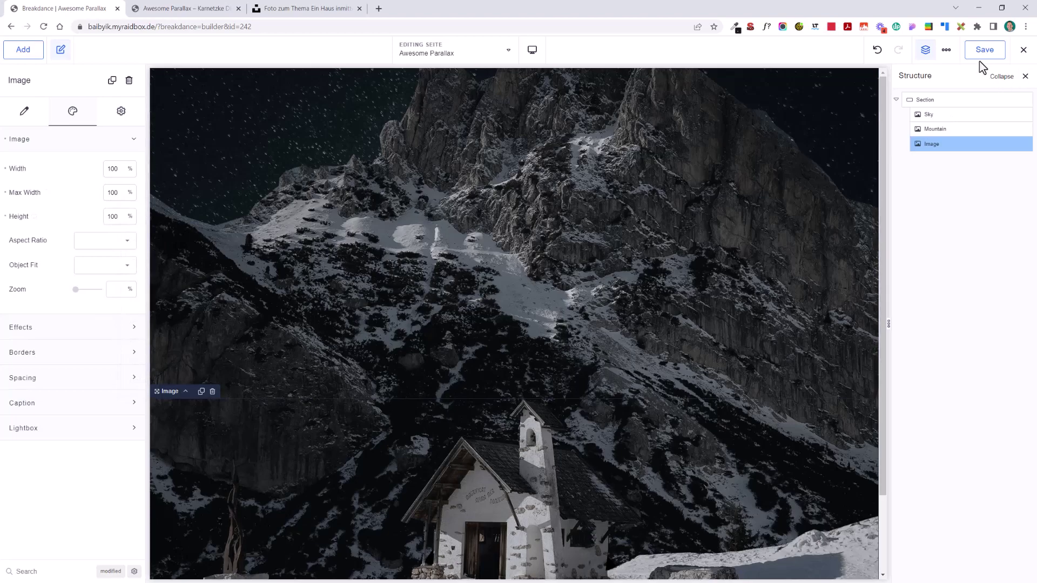
{"action": "left_click", "coordinate": [204, 7]}
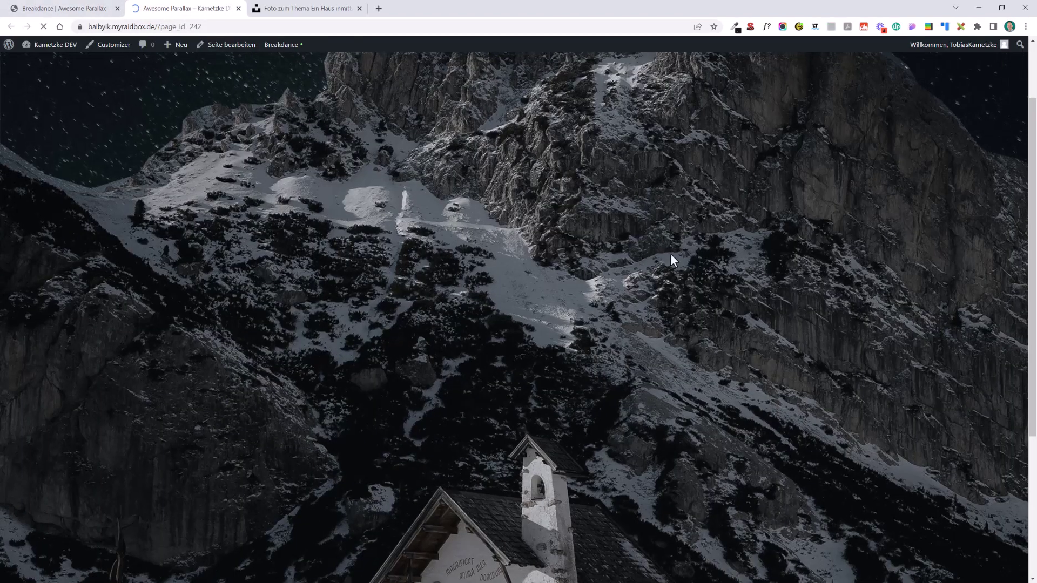
{"action": "scroll", "coordinate": [997, 259], "scroll_direction": "up", "scroll_amount": 2}
{"action": "scroll", "coordinate": [1013, 238], "scroll_direction": "down", "scroll_amount": 5}
{"action": "scroll", "coordinate": [957, 324], "scroll_direction": "up", "scroll_amount": 5}
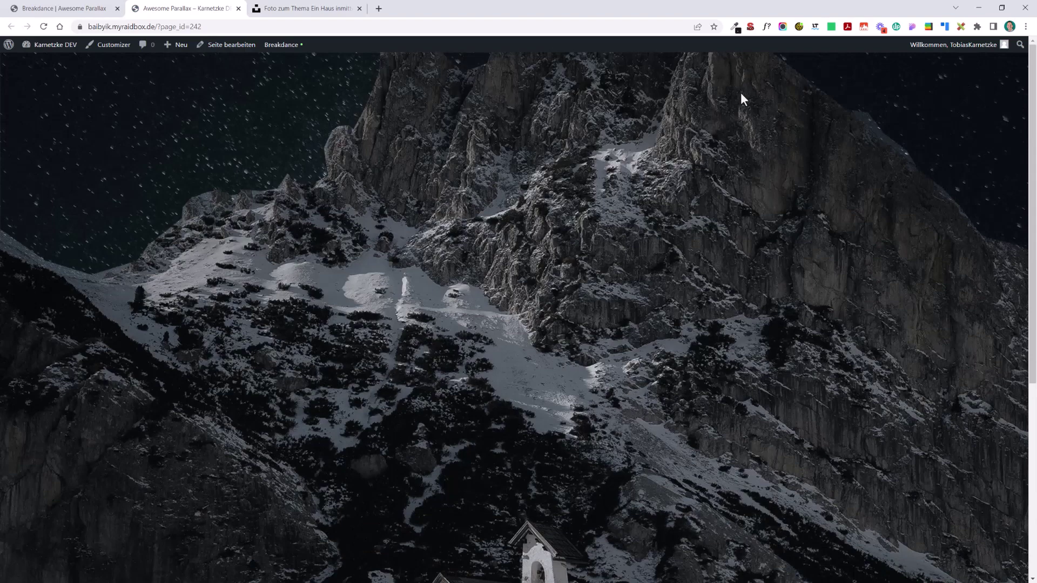
{"action": "scroll", "coordinate": [692, 278], "scroll_direction": "down", "scroll_amount": 5}
{"action": "scroll", "coordinate": [627, 265], "scroll_direction": "up", "scroll_amount": 5}
Step: Give the Section a Custom height of 1800 px
{"action": "left_click", "coordinate": [108, 8]}
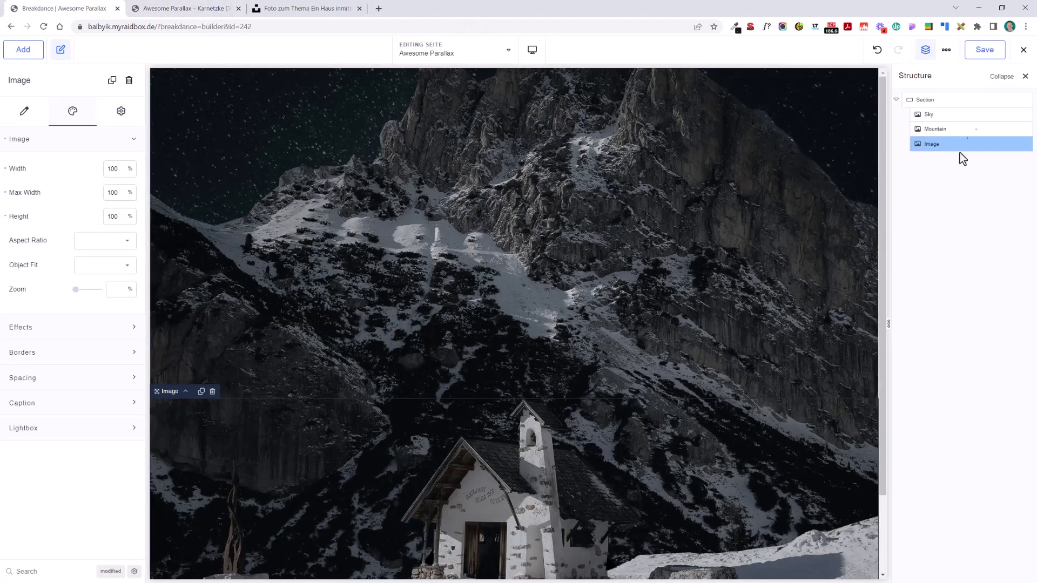
{"action": "left_click", "coordinate": [941, 101]}
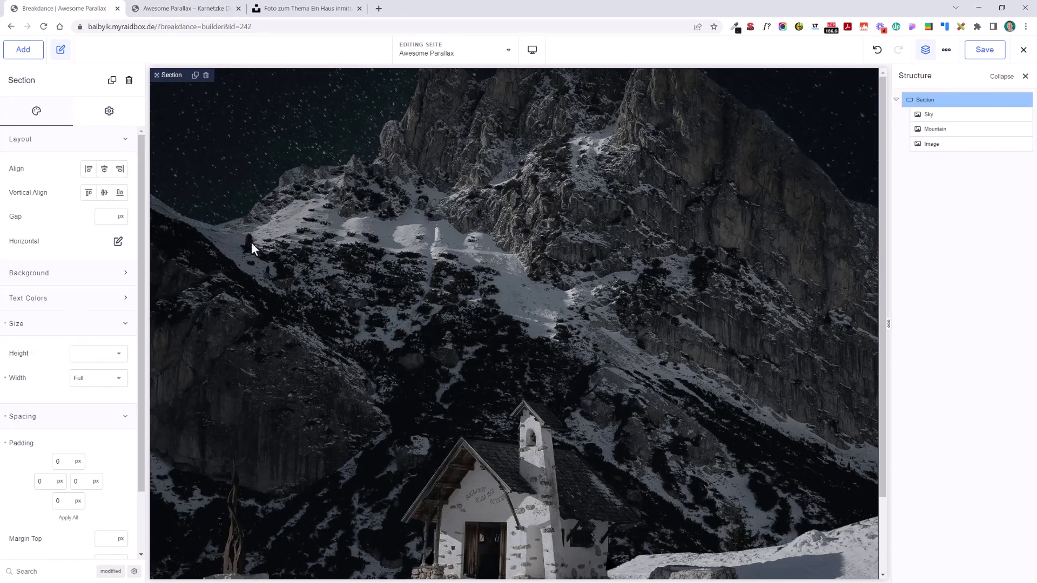
{"action": "left_click", "coordinate": [110, 356]}
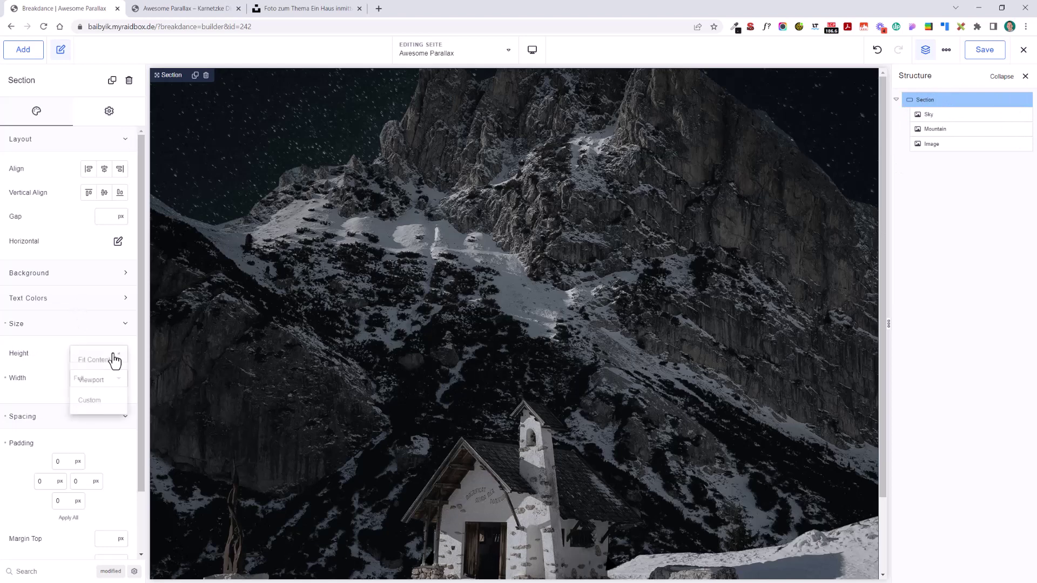
{"action": "left_click", "coordinate": [102, 401]}
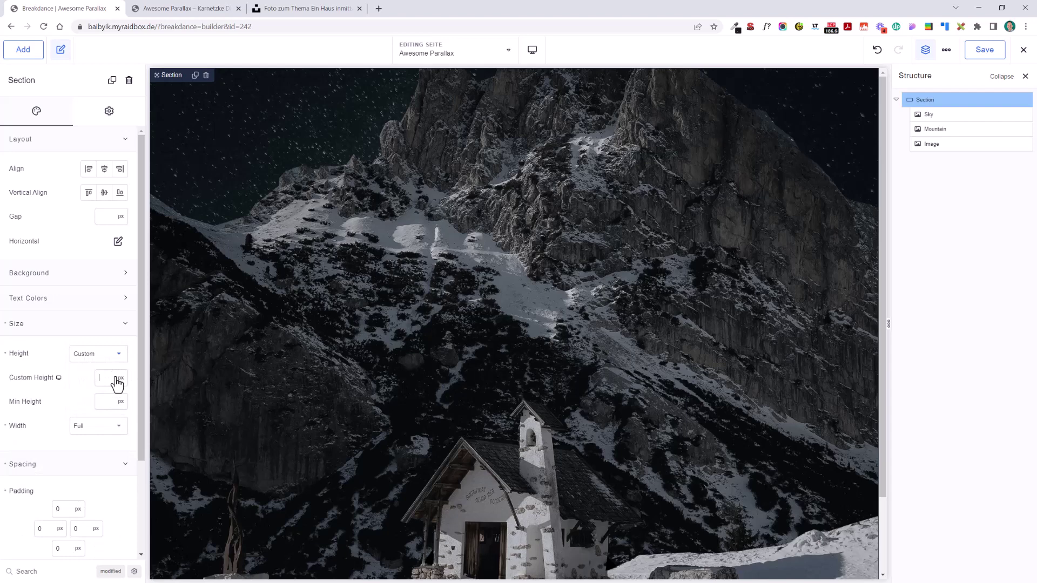
{"action": "type", "text": "1800"}
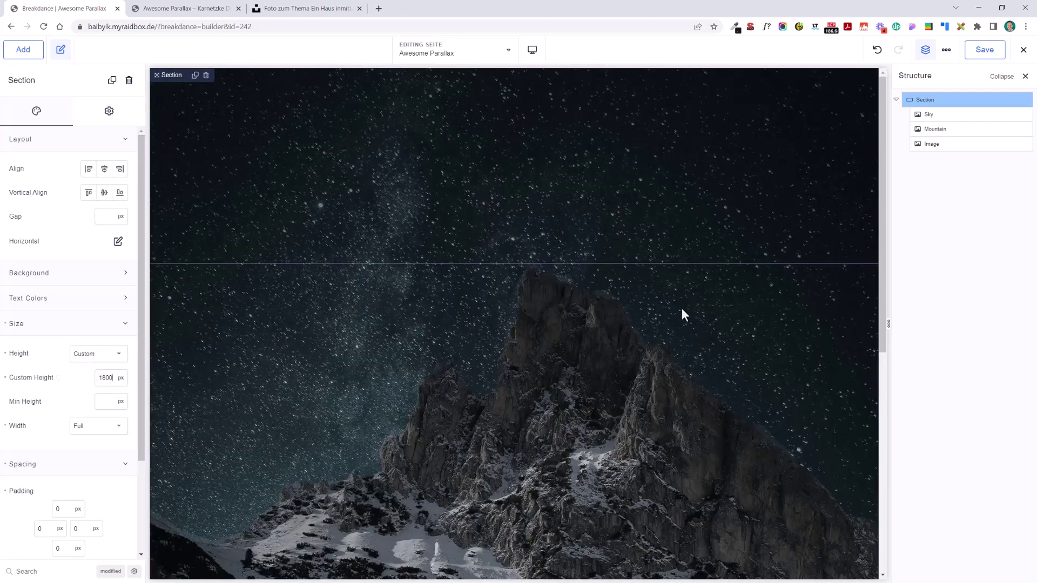
{"action": "scroll", "coordinate": [682, 308], "scroll_direction": "down", "scroll_amount": 5}
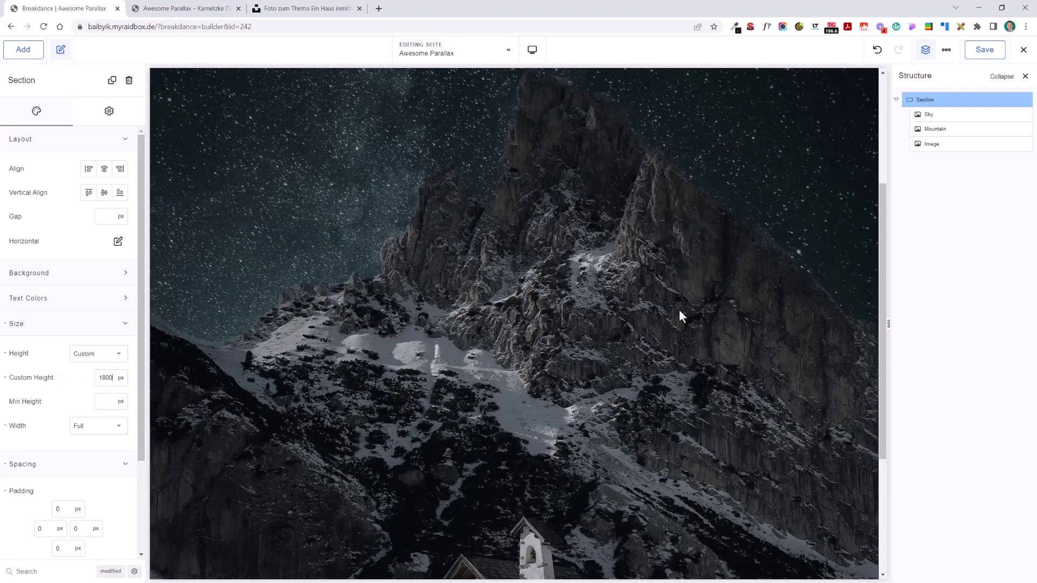
Step: Preview the hero at tablet landscape width, then return to desktop
{"action": "left_click", "coordinate": [531, 53]}
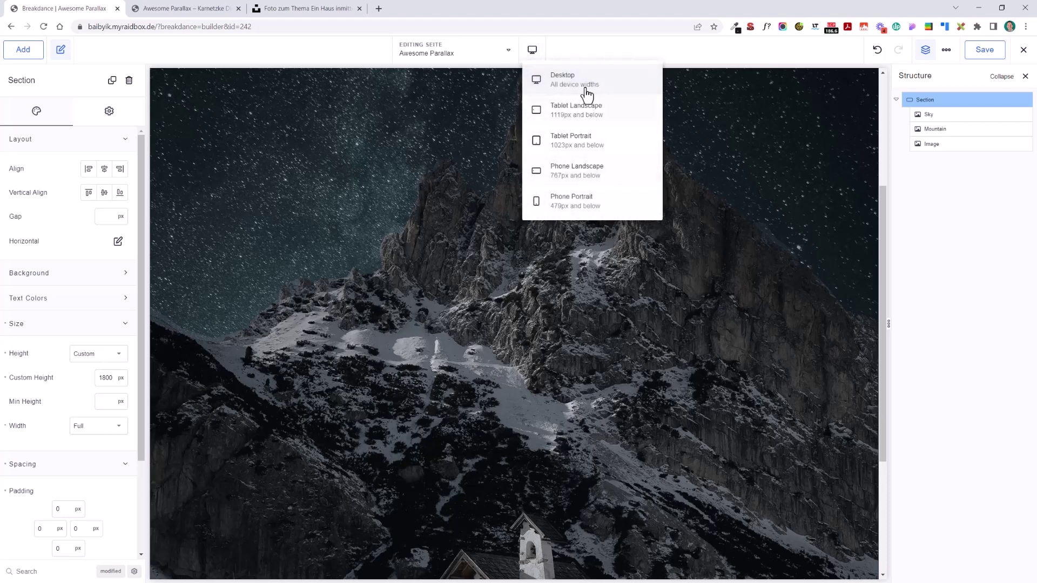
{"action": "left_click", "coordinate": [698, 53]}
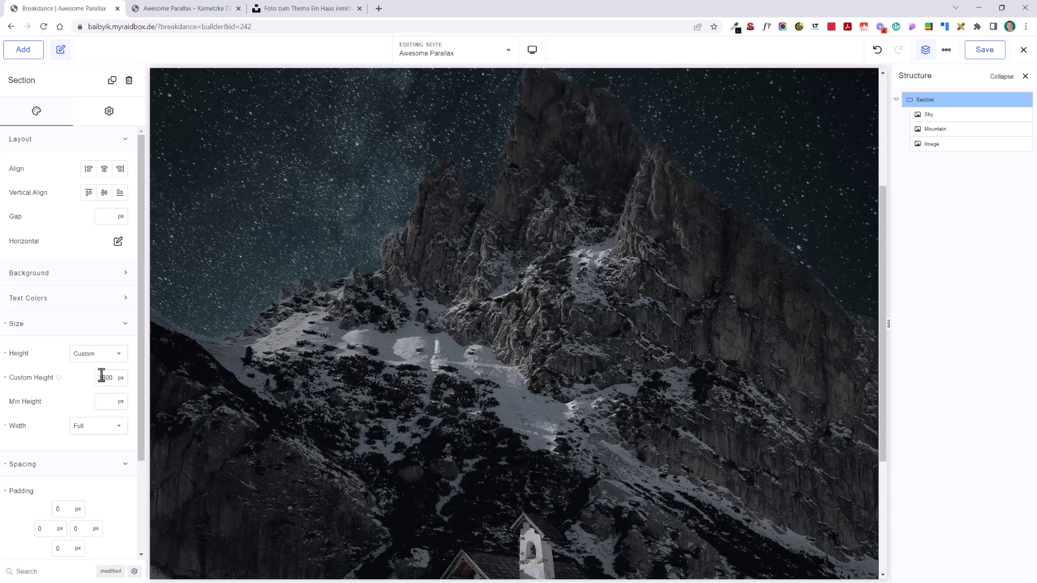
{"action": "mouse_move", "coordinate": [532, 49]}
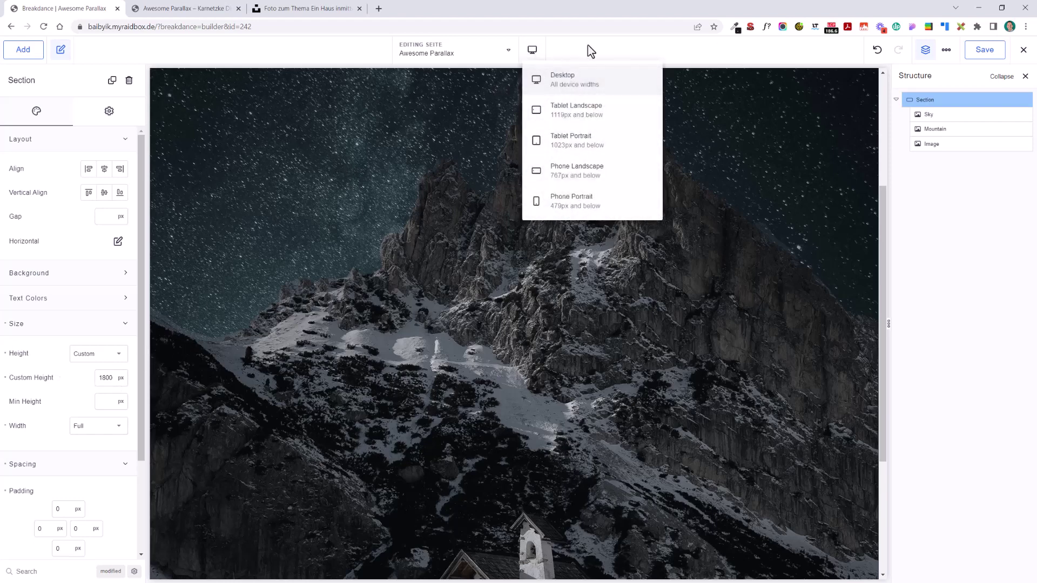
{"action": "left_click", "coordinate": [611, 116]}
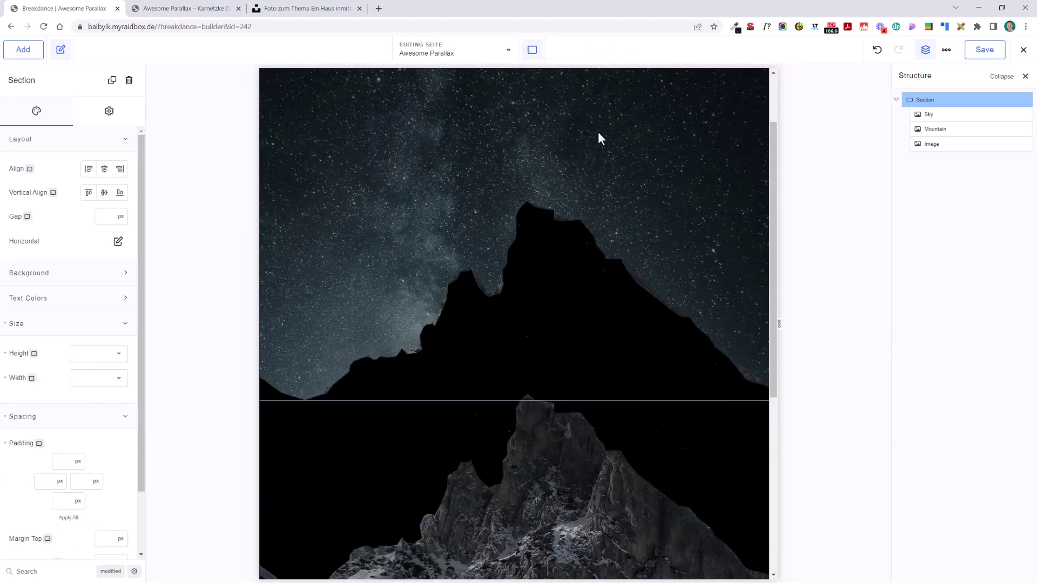
{"action": "scroll", "coordinate": [556, 349], "scroll_direction": "down", "scroll_amount": 5}
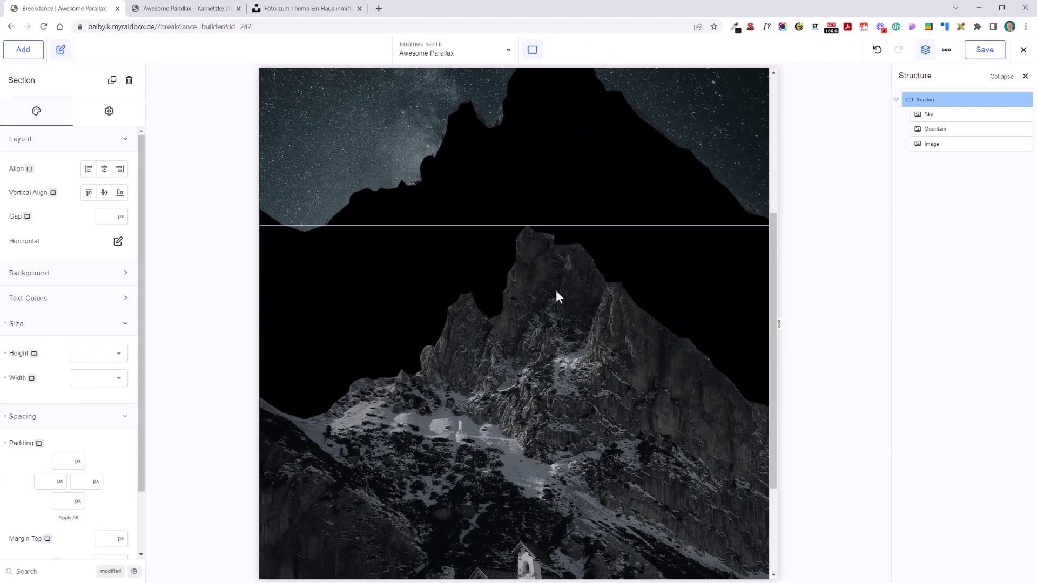
{"action": "scroll", "coordinate": [563, 235], "scroll_direction": "up", "scroll_amount": 2}
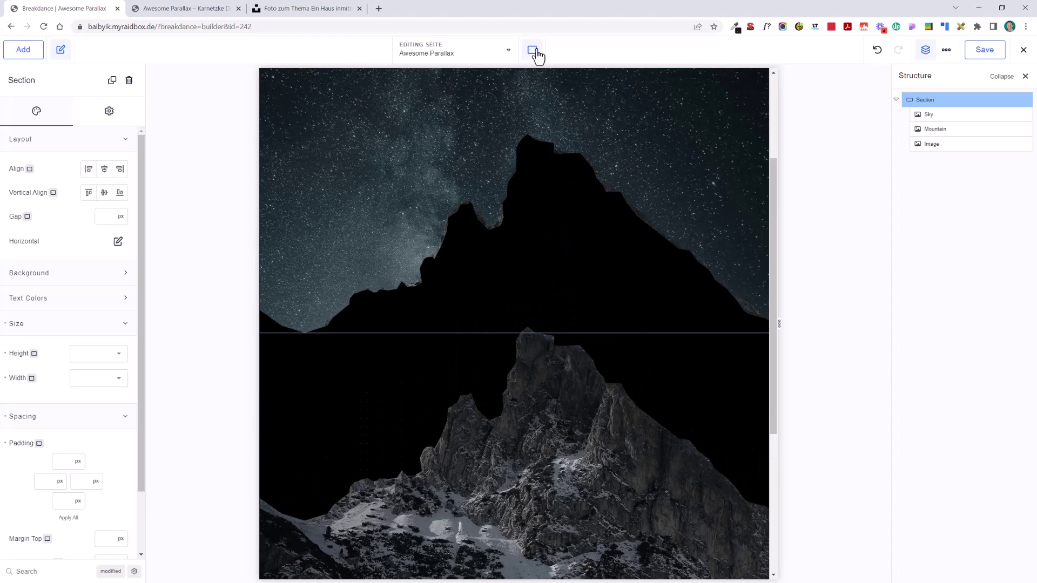
{"action": "mouse_move", "coordinate": [533, 50]}
{"action": "left_click", "coordinate": [576, 77]}
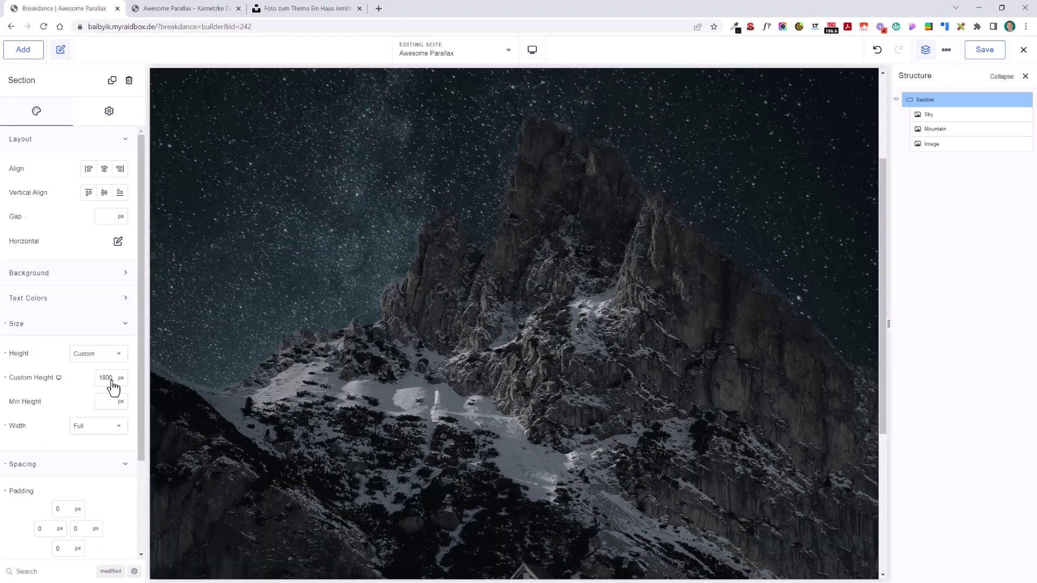
Step: Replace the 1800 custom section height with 140 vw
{"action": "left_click_drag", "start_coordinate": [112, 380], "coordinate": [101, 379]}
{"action": "key", "text": "BackSpace"}
{"action": "left_click", "coordinate": [122, 380]}
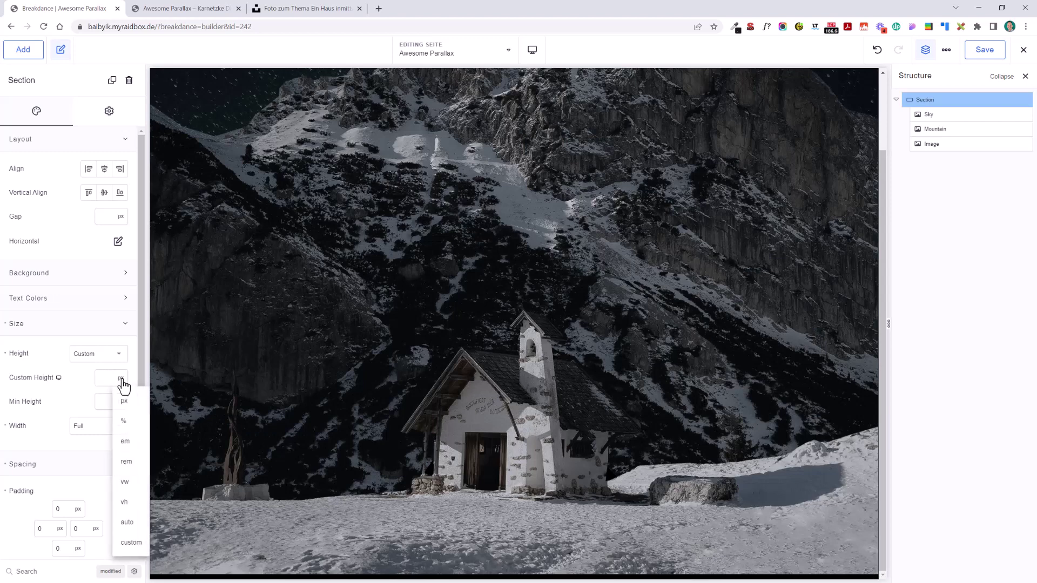
{"action": "left_click", "coordinate": [139, 489]}
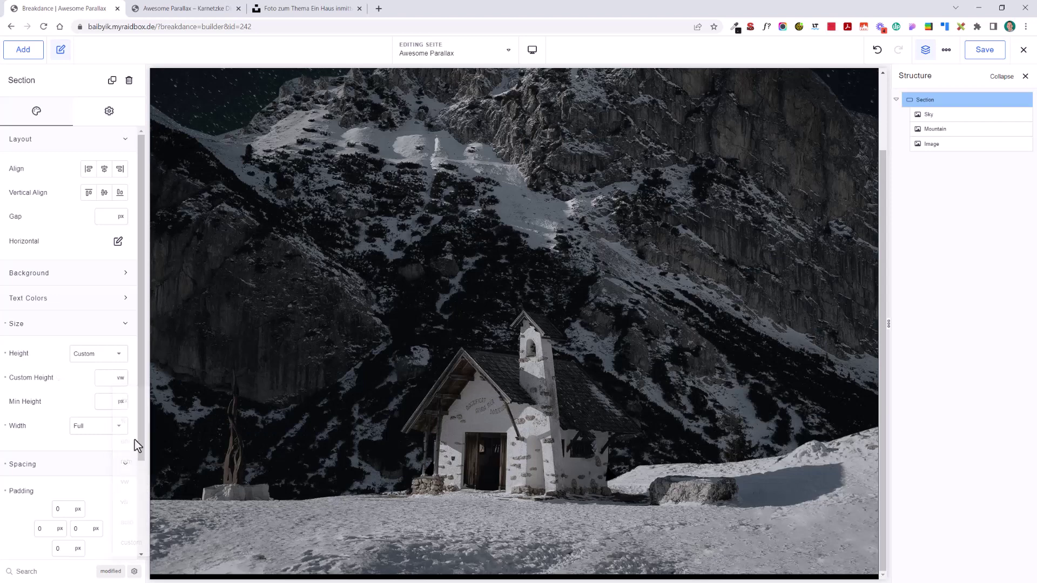
{"action": "left_click", "coordinate": [114, 378]}
{"action": "type", "text": "1"}
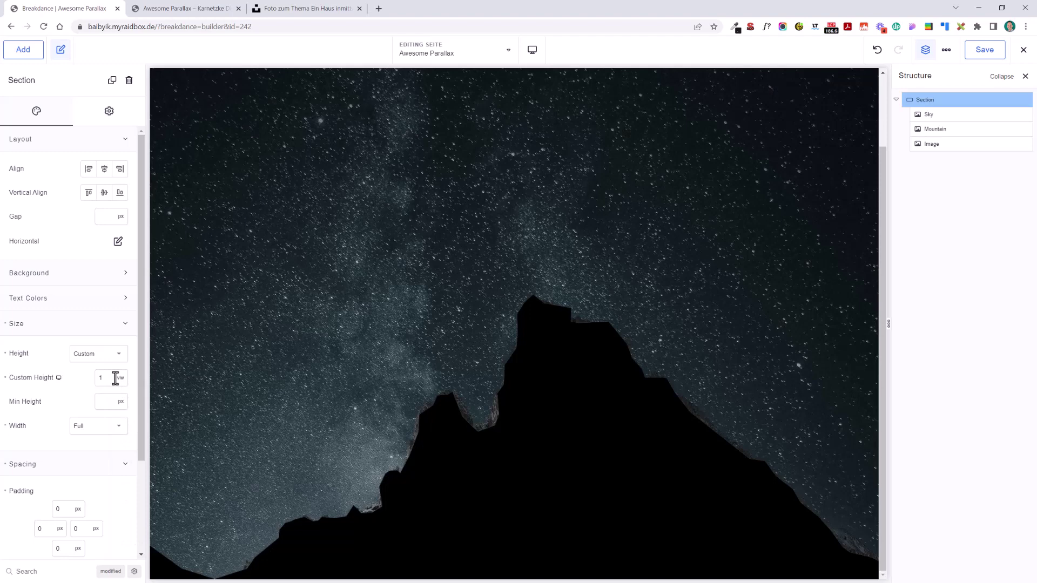
{"action": "type", "text": "40"}
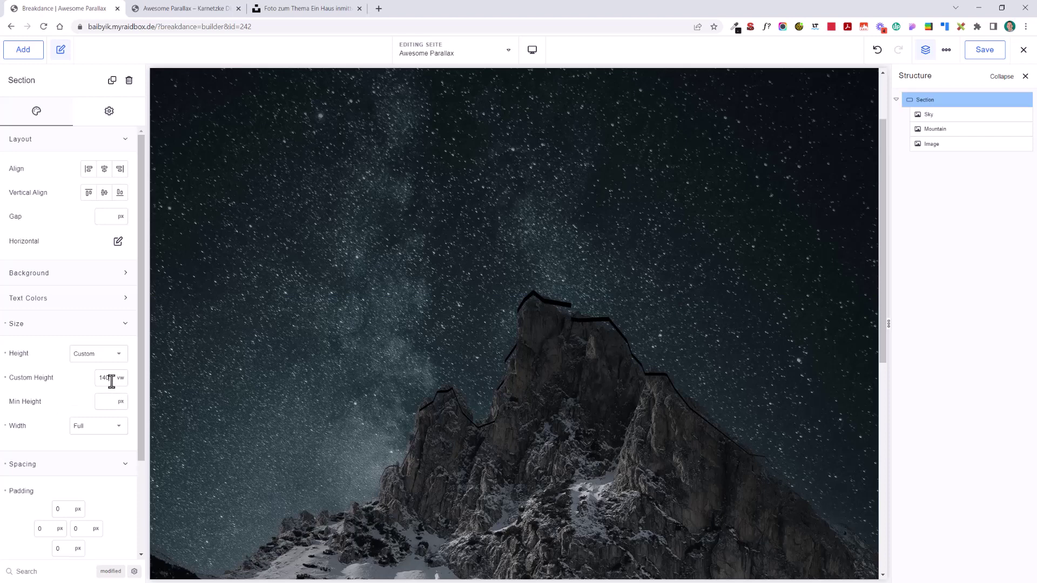
Step: Check the 140 vw hero at tablet landscape, then lower its desktop height to 130 vw
{"action": "left_click", "coordinate": [532, 50]}
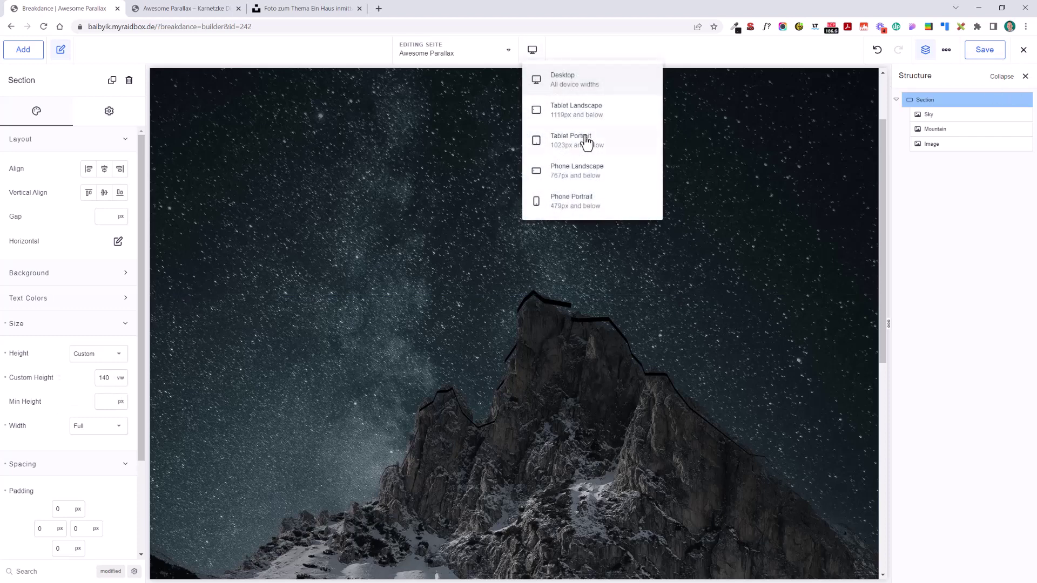
{"action": "left_click", "coordinate": [585, 112]}
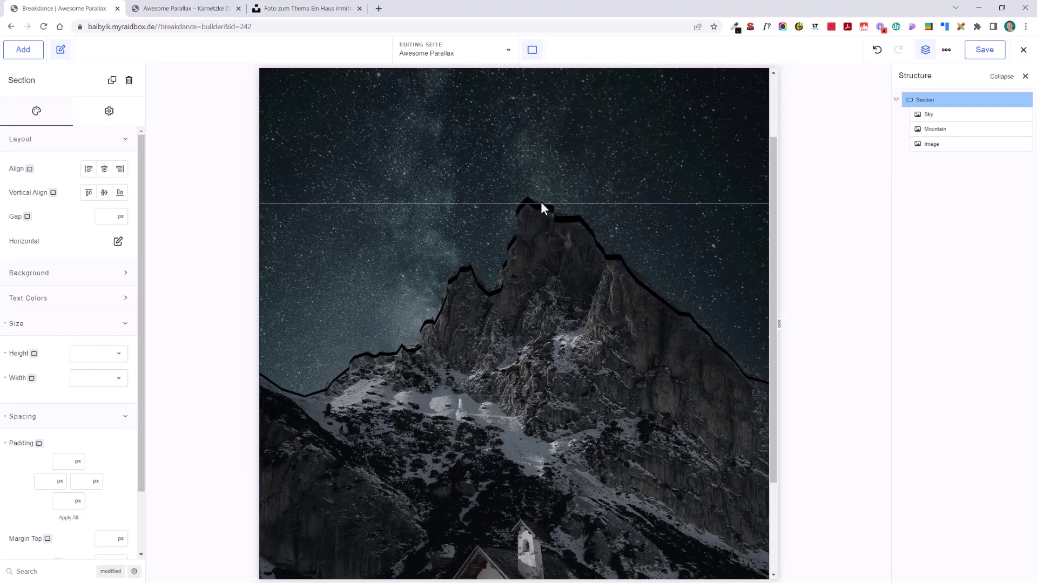
{"action": "mouse_move", "coordinate": [531, 51]}
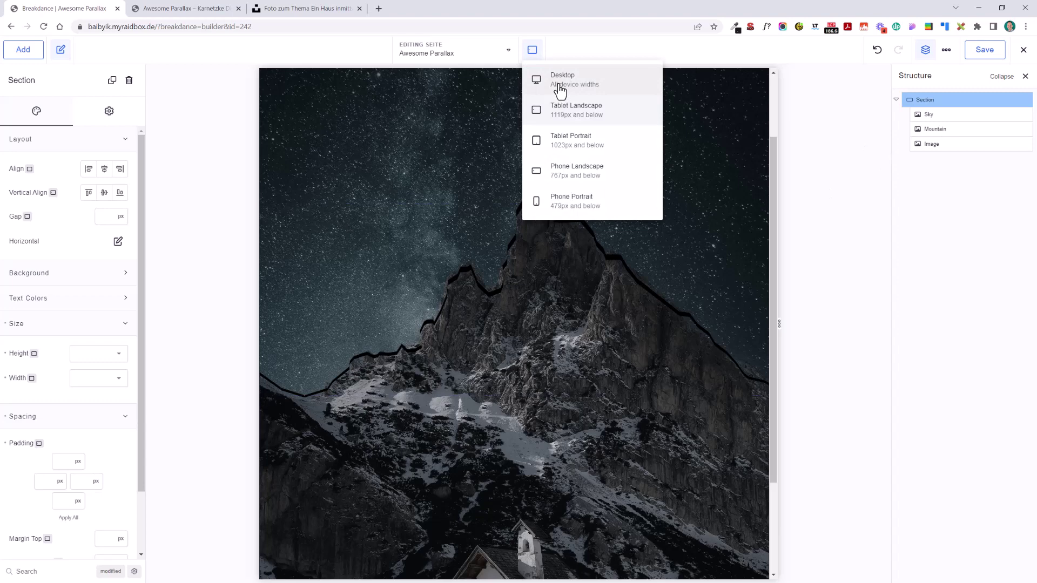
{"action": "left_click", "coordinate": [561, 89]}
{"action": "left_click", "coordinate": [103, 378]}
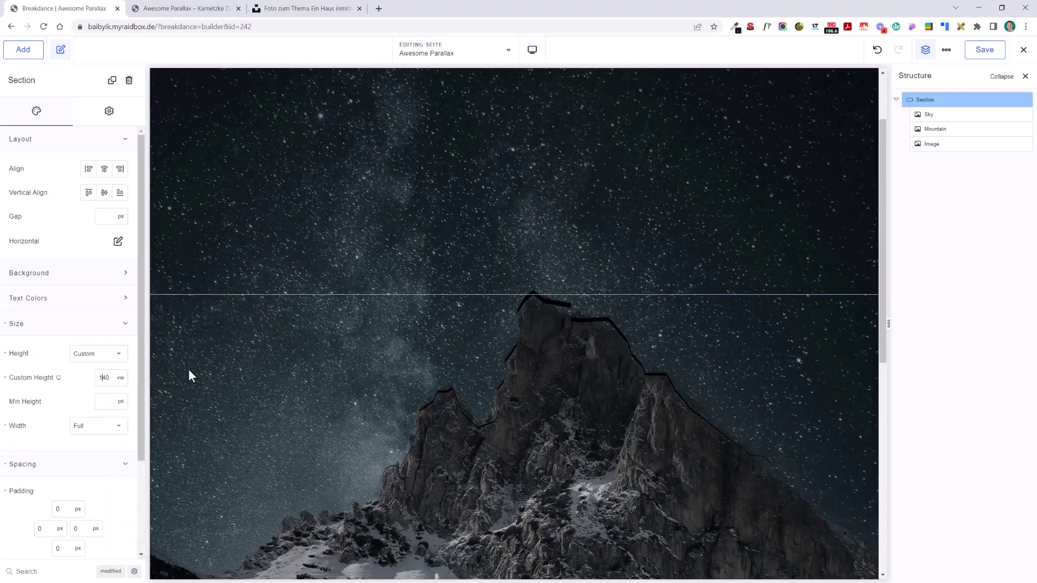
{"action": "key", "text": "Delete"}
{"action": "type", "text": "3"}
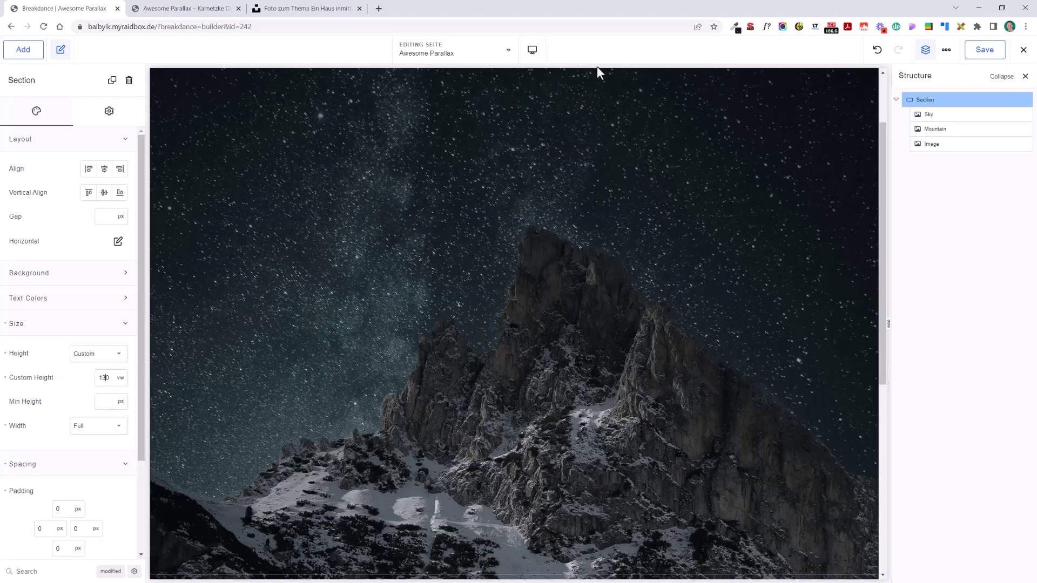
Step: Preview the hero at tablet landscape, phone landscape and phone portrait widths
{"action": "mouse_move", "coordinate": [532, 51]}
{"action": "left_click", "coordinate": [551, 111]}
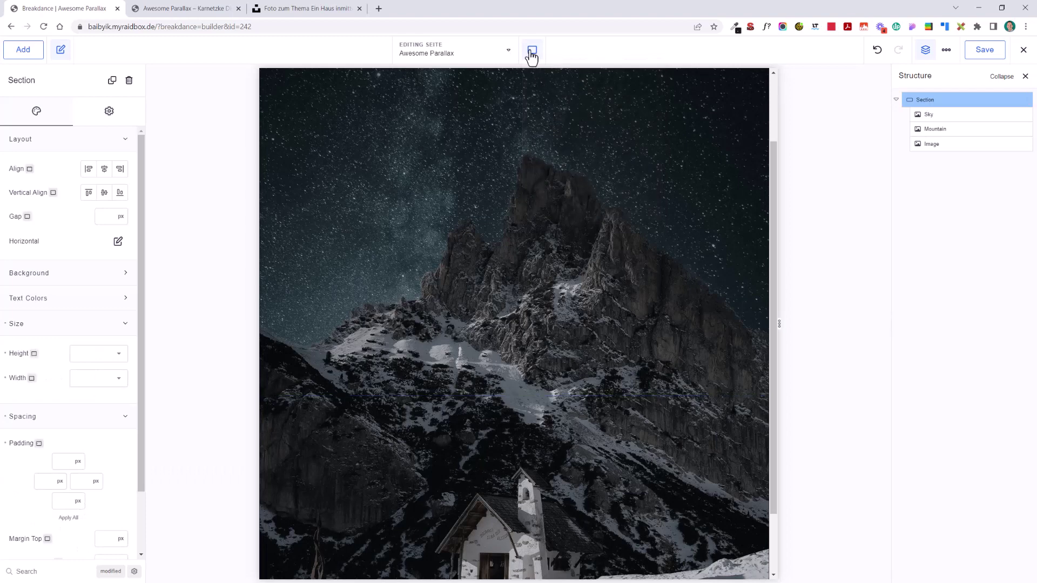
{"action": "left_click", "coordinate": [571, 169]}
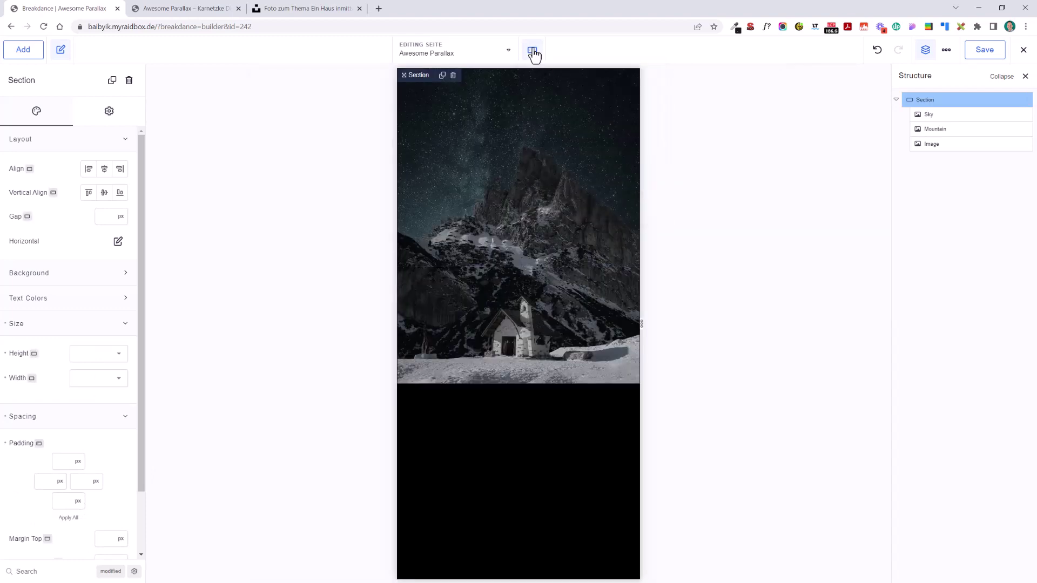
{"action": "left_click", "coordinate": [600, 200]}
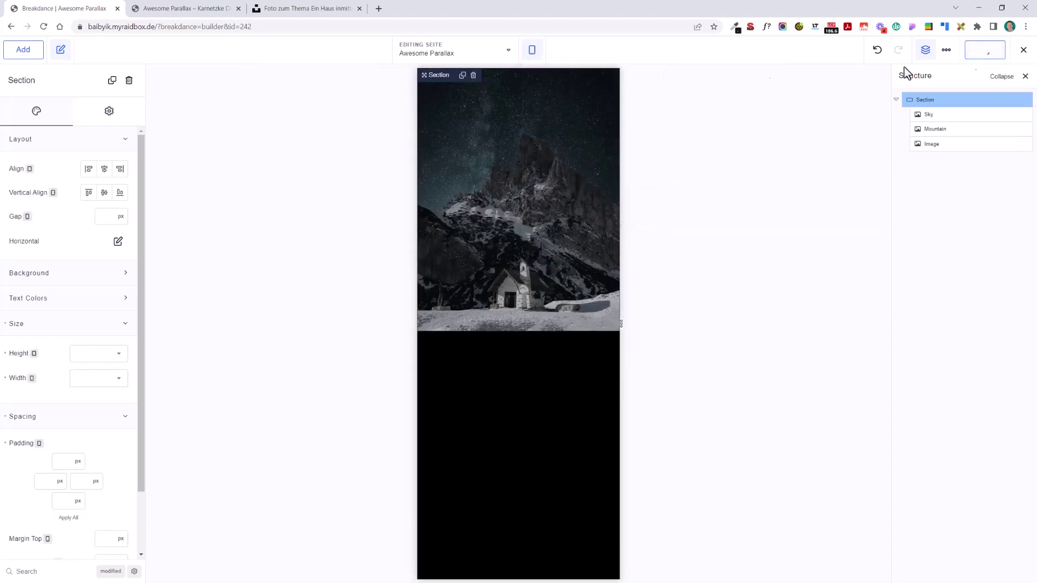
{"action": "left_click", "coordinate": [184, 8]}
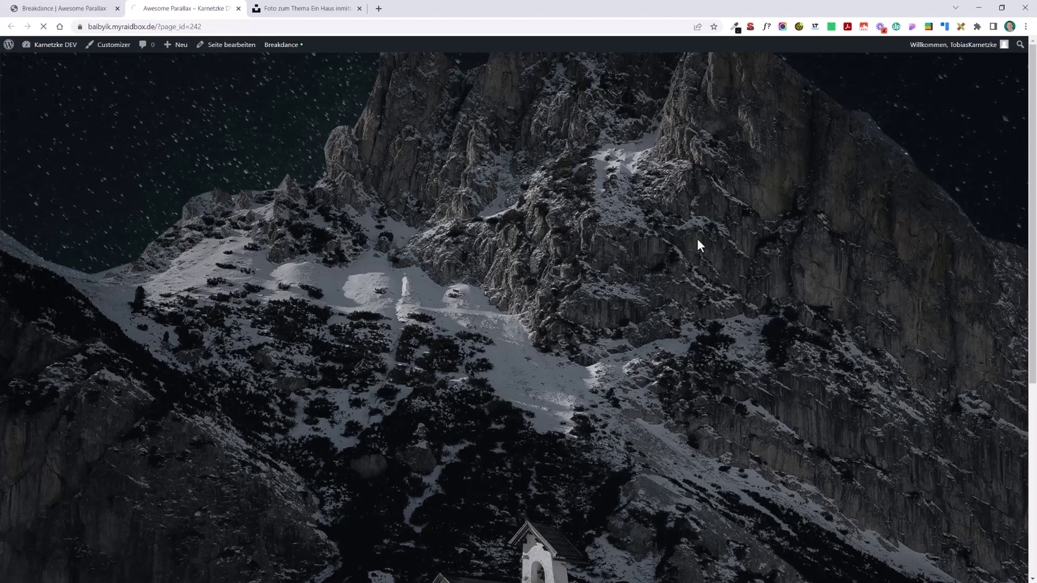
{"action": "scroll", "coordinate": [600, 234], "scroll_direction": "down", "scroll_amount": 10}
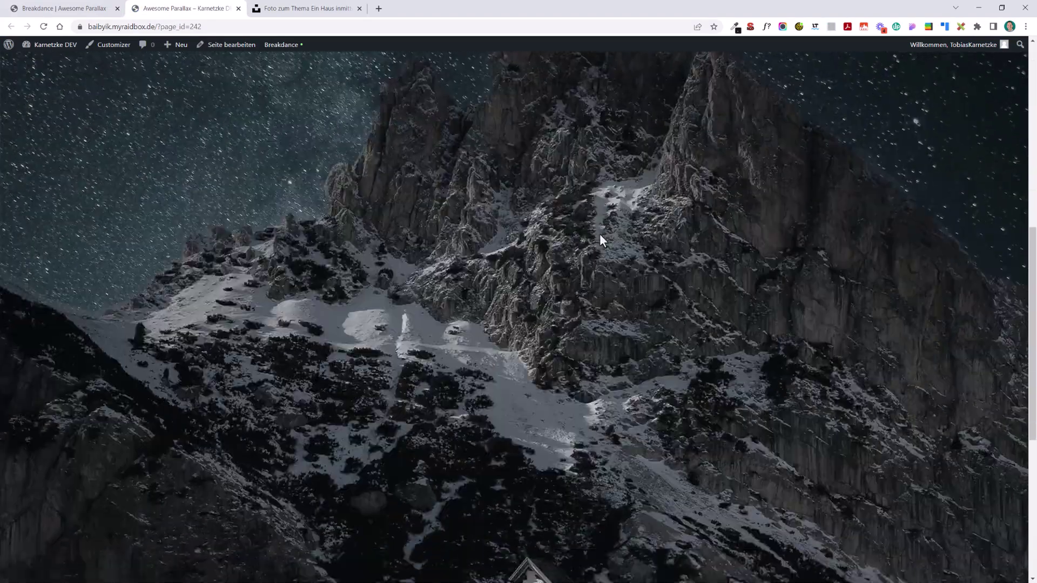
{"action": "scroll", "coordinate": [613, 261], "scroll_direction": "up", "scroll_amount": 10}
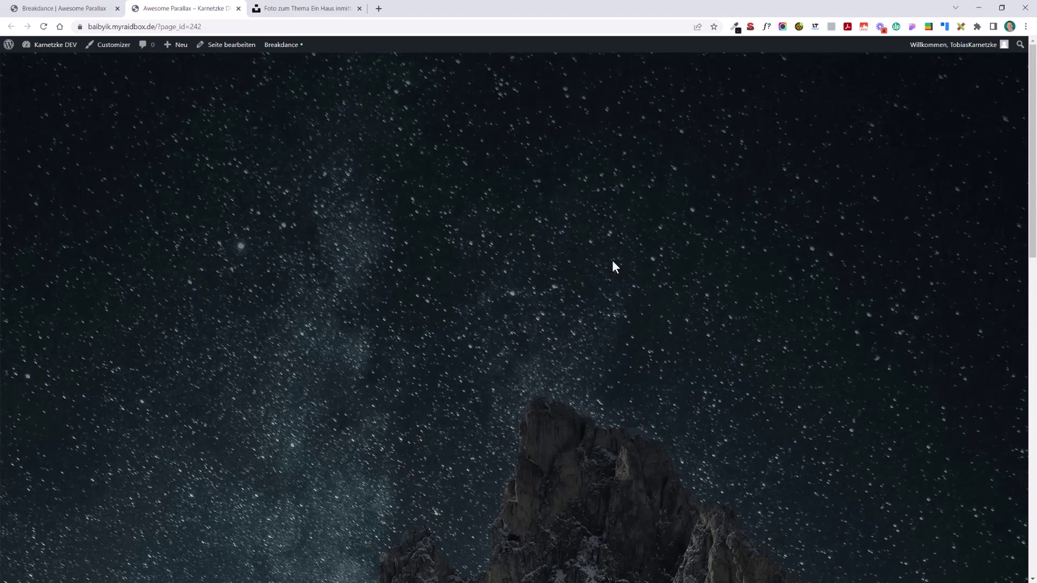
{"action": "scroll", "coordinate": [611, 261], "scroll_direction": "down", "scroll_amount": 10}
{"action": "scroll", "coordinate": [614, 260], "scroll_direction": "up", "scroll_amount": 5}
{"action": "key", "text": "ctrl+shift+Tab"}
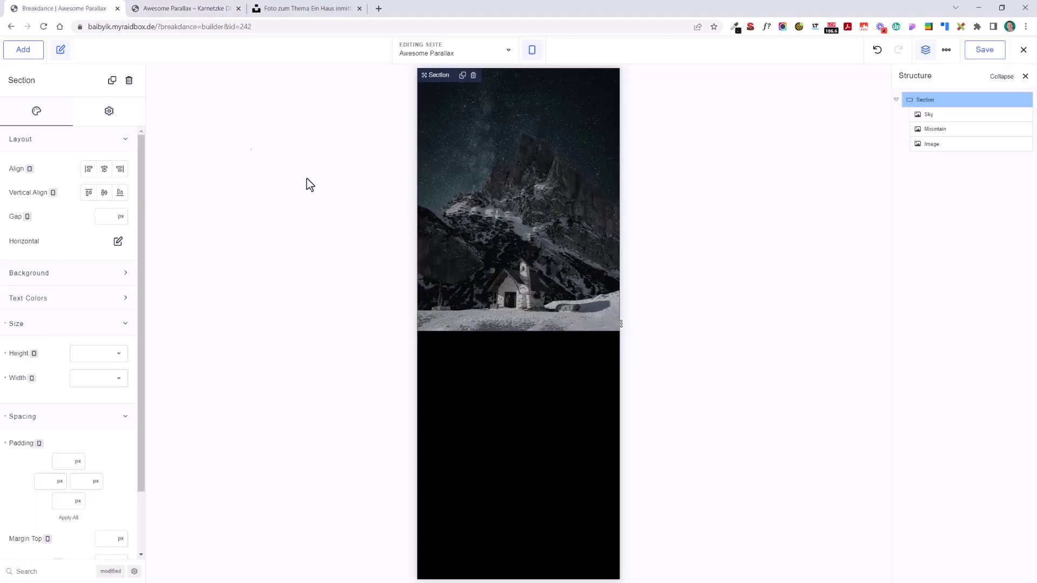
Step: Enable the Scrolling Animation on the Sky image from its Animations settings
{"action": "left_click", "coordinate": [946, 113]}
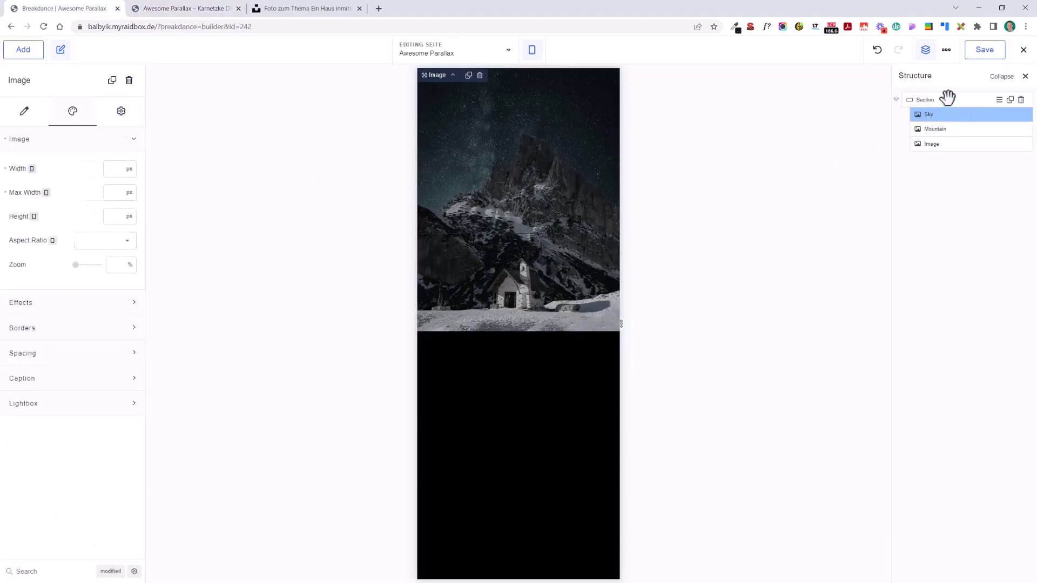
{"action": "left_click", "coordinate": [944, 100]}
{"action": "left_click", "coordinate": [942, 114]}
{"action": "left_click", "coordinate": [123, 117]}
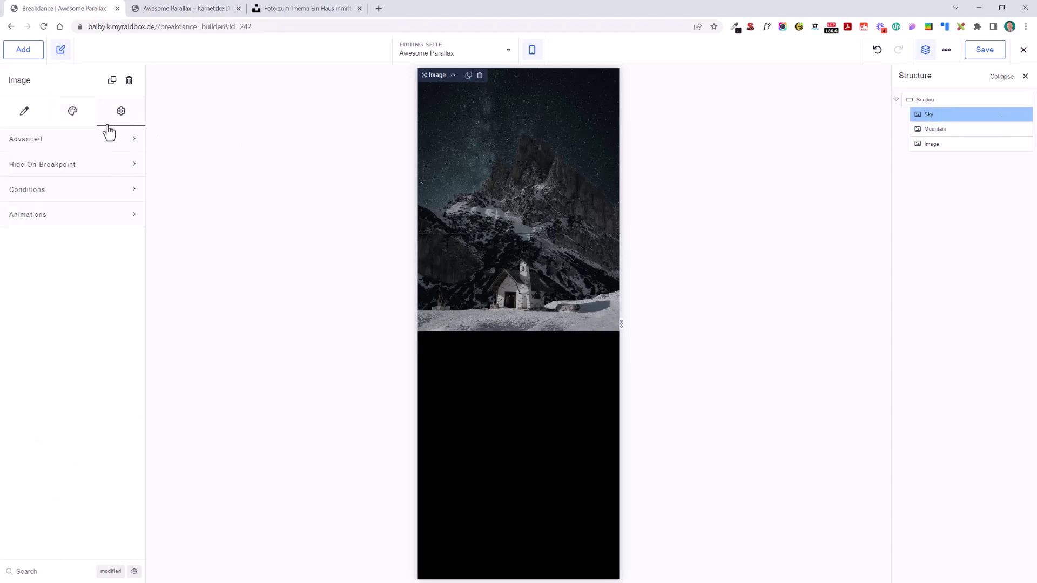
{"action": "left_click", "coordinate": [92, 216]}
{"action": "left_click", "coordinate": [127, 247]}
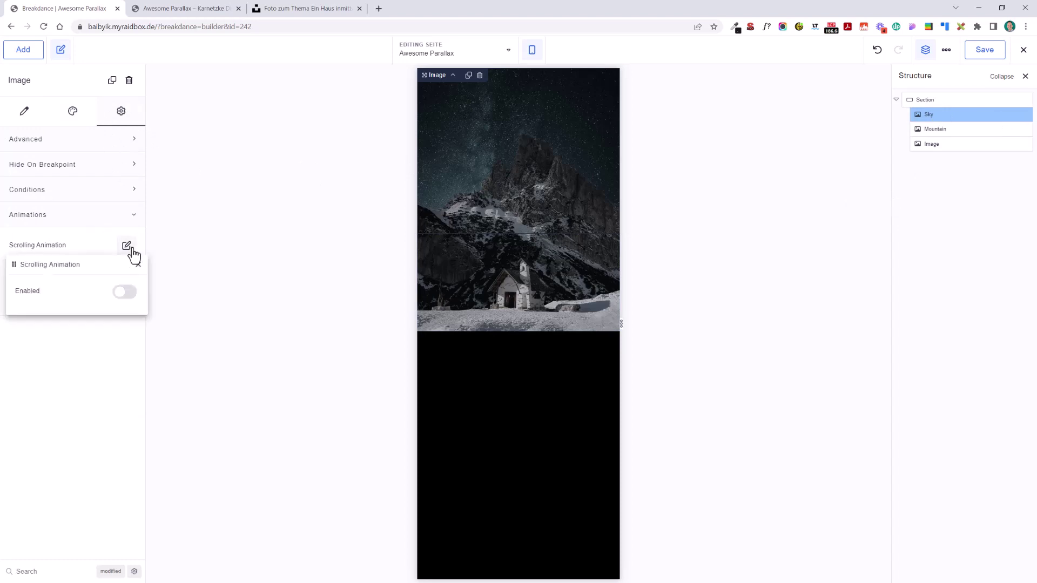
{"action": "left_click", "coordinate": [129, 293]}
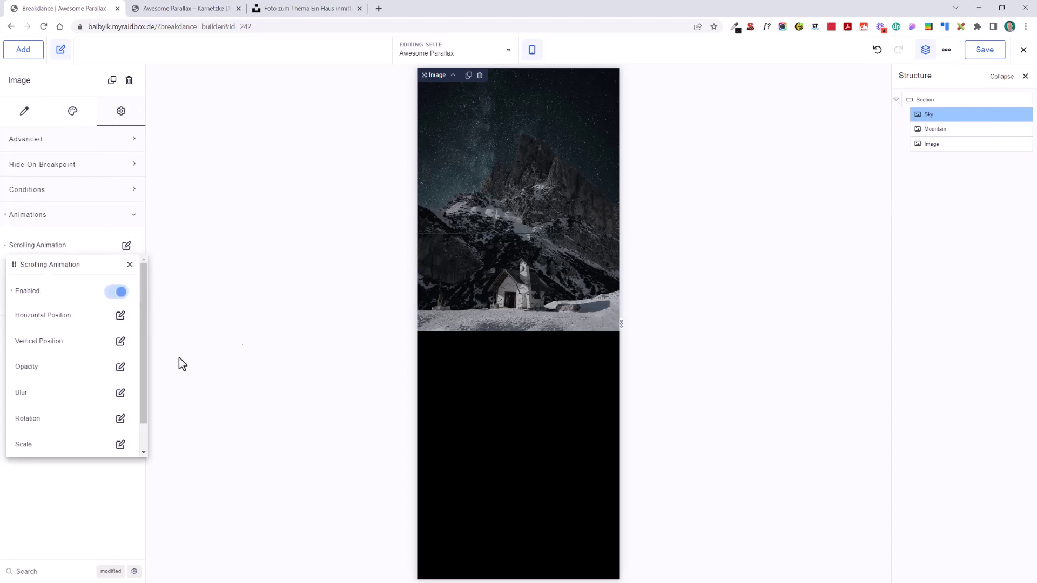
Step: Switch the canvas back to desktop width and reselect the hero section
{"action": "left_click", "coordinate": [524, 54]}
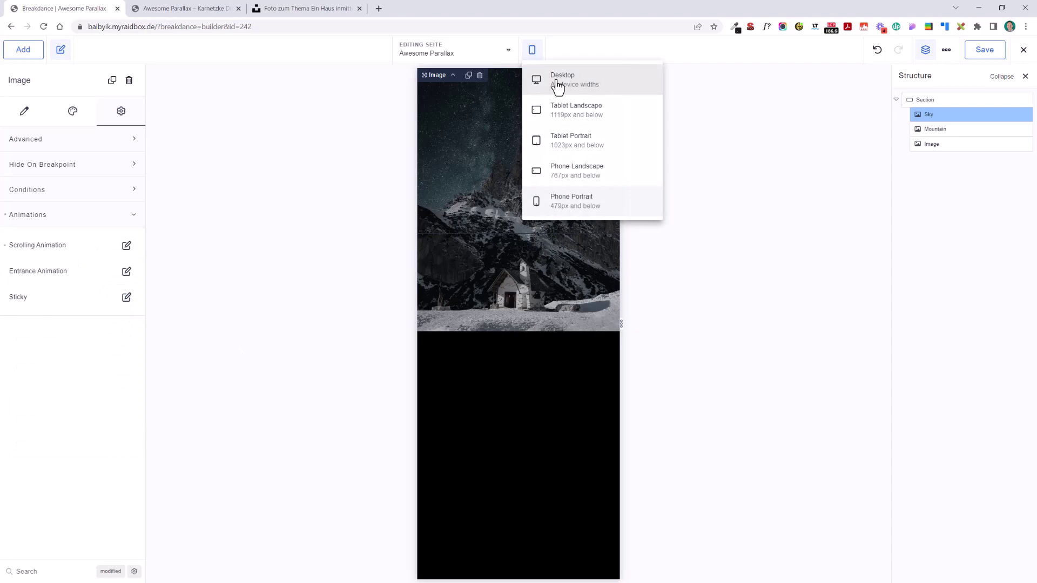
{"action": "left_click", "coordinate": [555, 85]}
{"action": "left_click", "coordinate": [127, 247]}
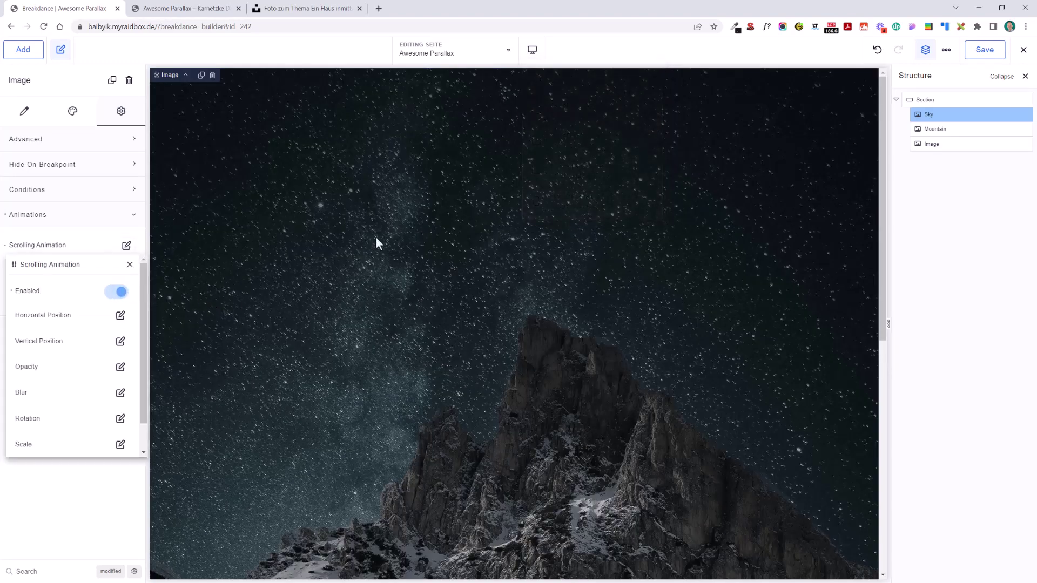
{"action": "scroll", "coordinate": [583, 189], "scroll_direction": "down", "scroll_amount": 2}
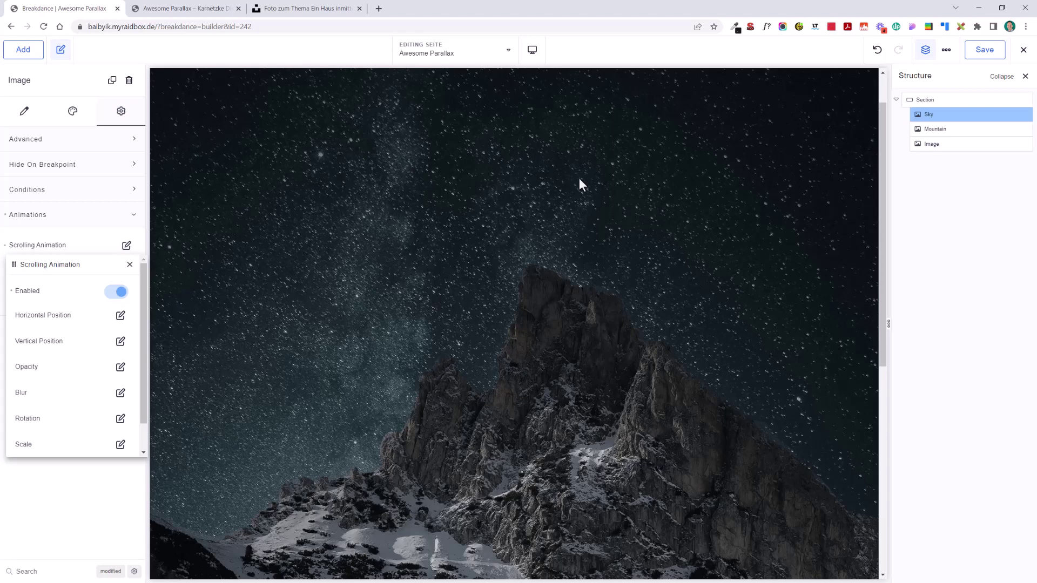
{"action": "left_click", "coordinate": [942, 114]}
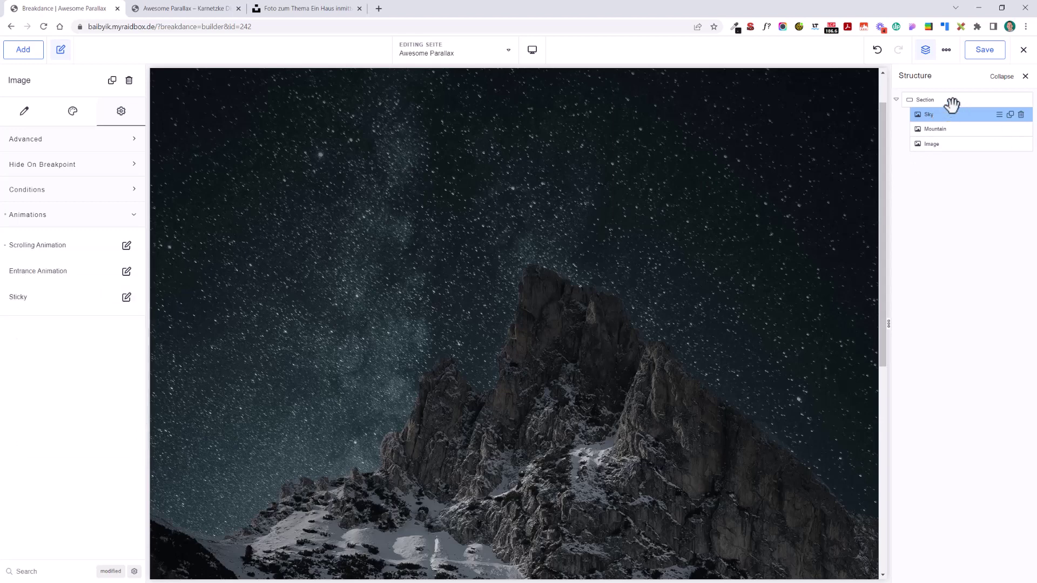
{"action": "left_click", "coordinate": [949, 99]}
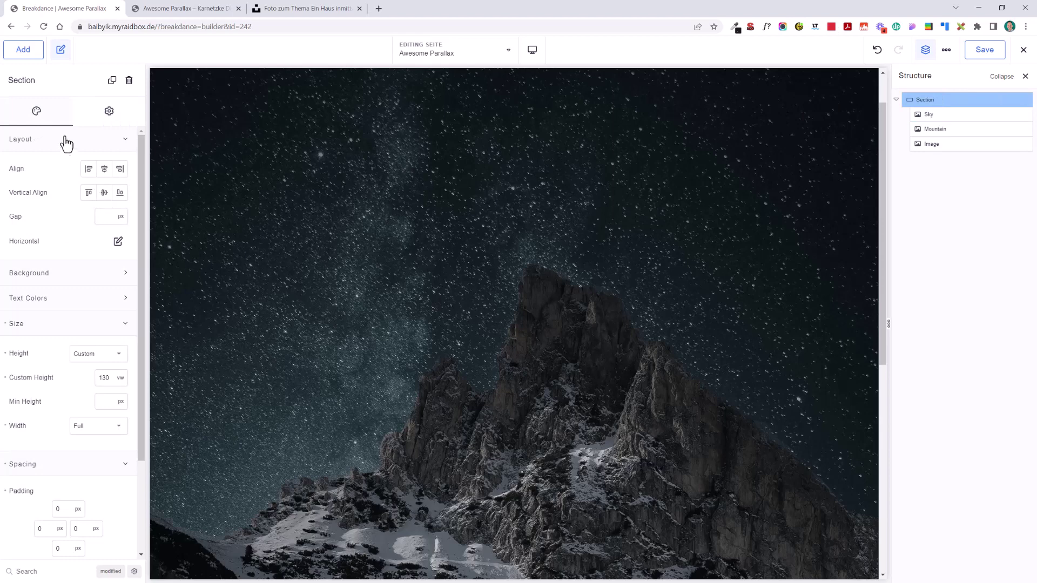
Step: Set the hero section's background colour to black (#000000)
{"action": "left_click", "coordinate": [72, 275]}
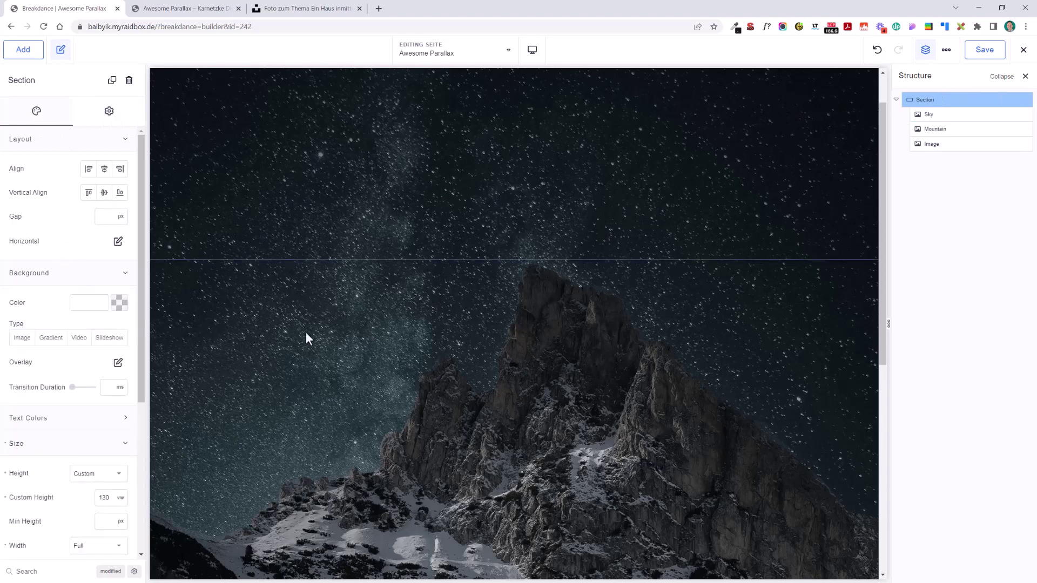
{"action": "left_click", "coordinate": [119, 303]}
{"action": "left_click", "coordinate": [76, 468]}
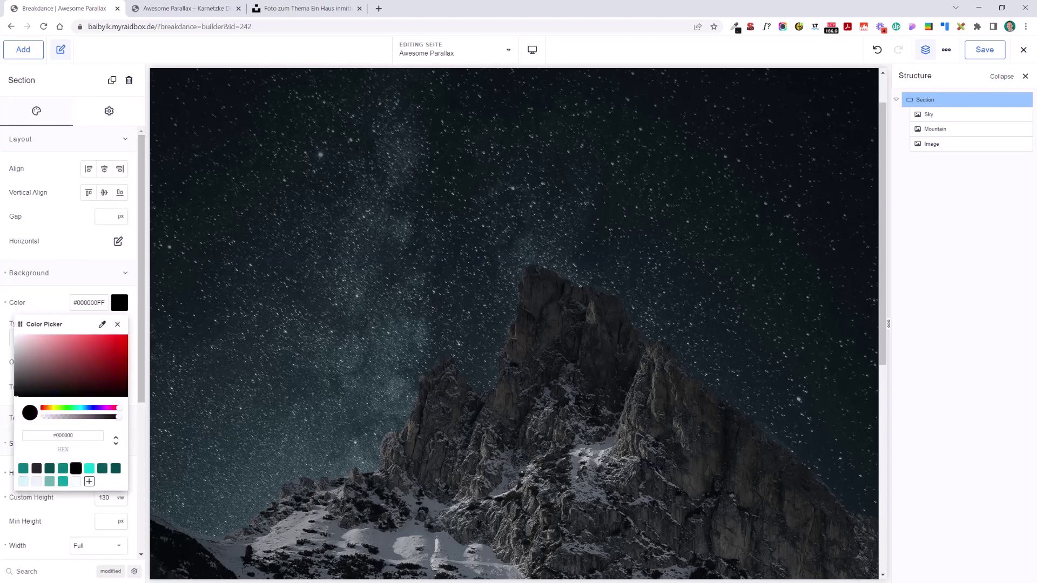
{"action": "left_click", "coordinate": [66, 293]}
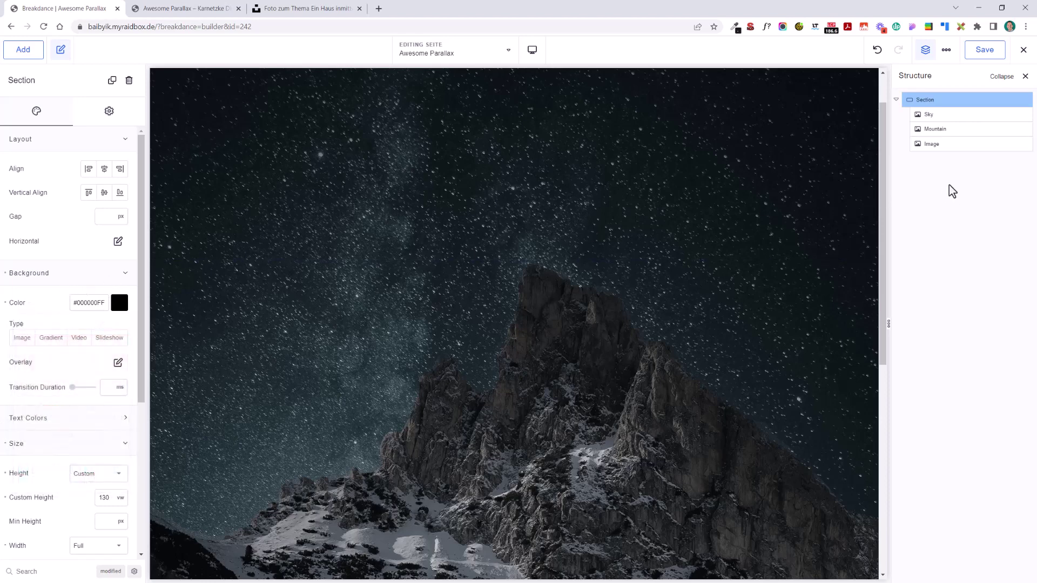
{"action": "left_click", "coordinate": [943, 114]}
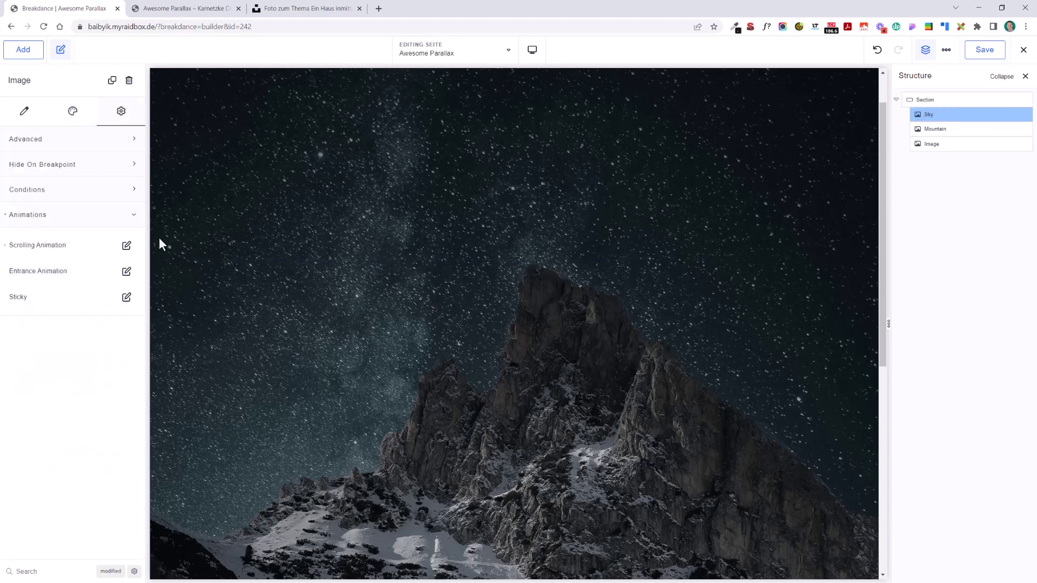
Step: Open the Sky image's Scale scrolling animation and edit its start value
{"action": "left_click", "coordinate": [126, 246]}
{"action": "scroll", "coordinate": [91, 394], "scroll_direction": "down", "scroll_amount": 1}
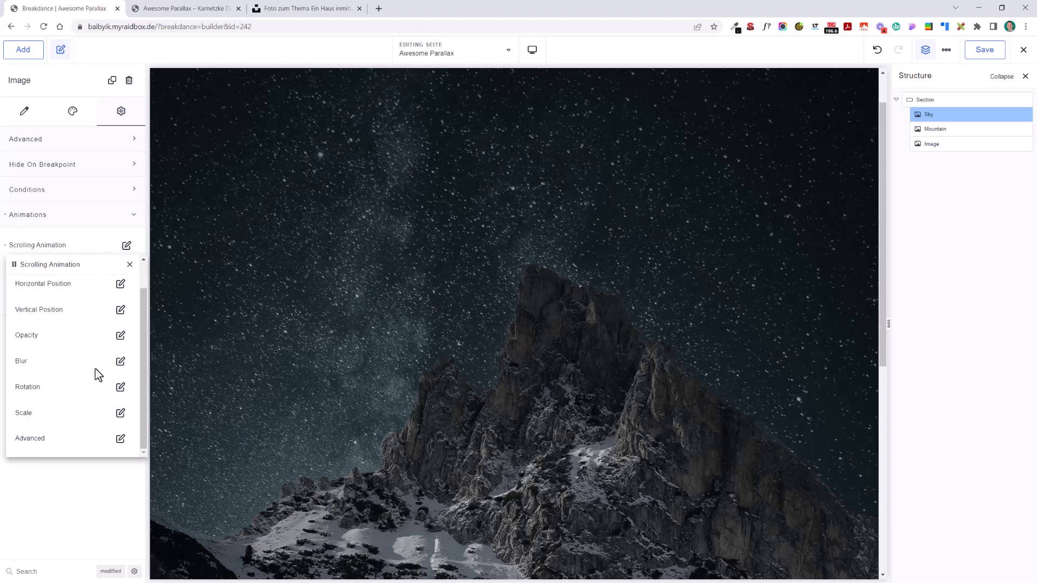
{"action": "left_click", "coordinate": [120, 413]}
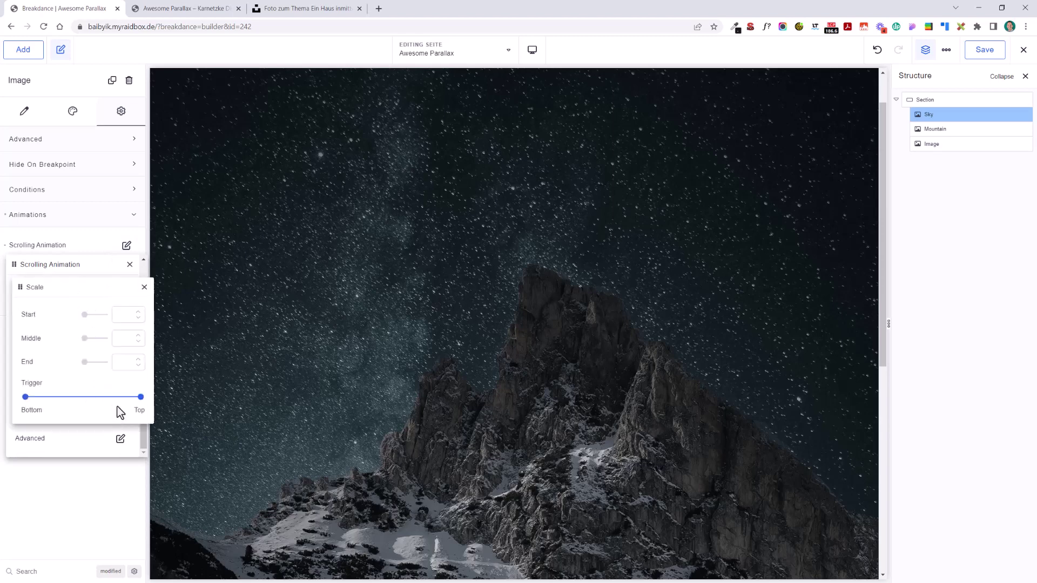
{"action": "left_click", "coordinate": [131, 317]}
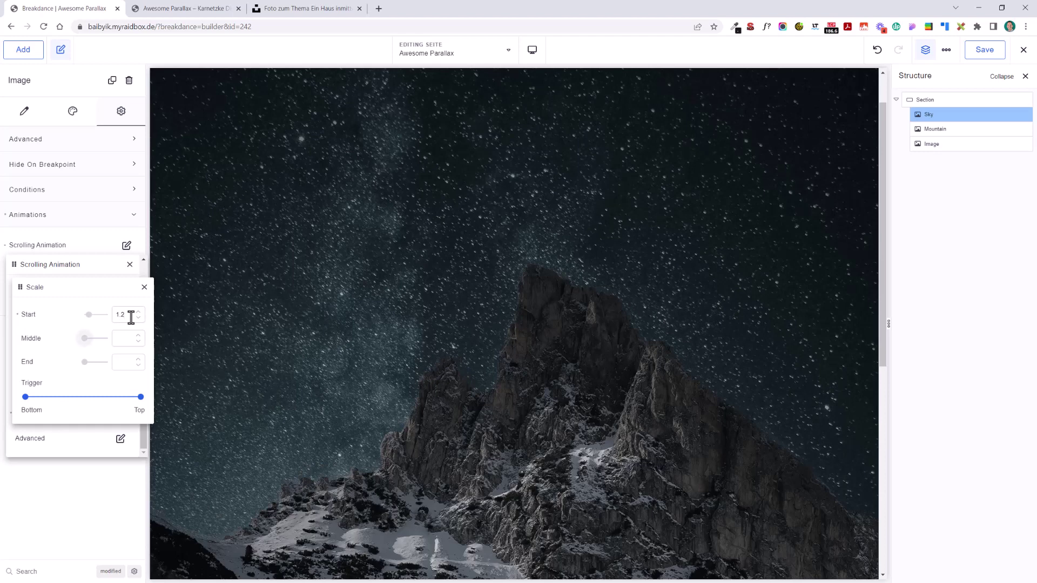
{"action": "key", "text": "Tab"}
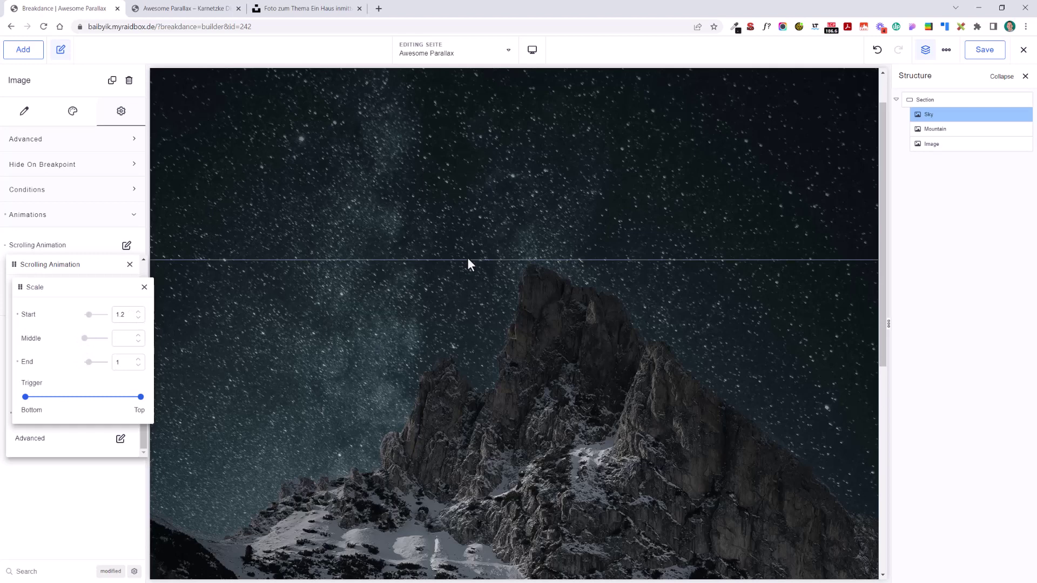
Step: Correct the Scale start from 1.8 to 1.3, keeping end at 1, and close the popup
{"action": "scroll", "coordinate": [465, 262], "scroll_direction": "down", "scroll_amount": 3}
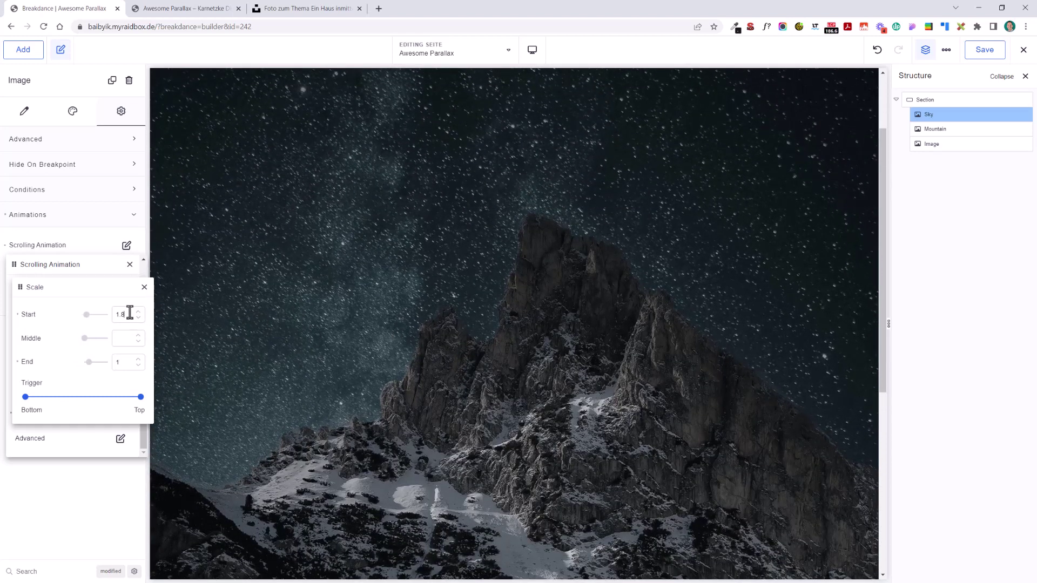
{"action": "scroll", "coordinate": [335, 181], "scroll_direction": "down", "scroll_amount": 3}
{"action": "scroll", "coordinate": [346, 205], "scroll_direction": "up", "scroll_amount": 3}
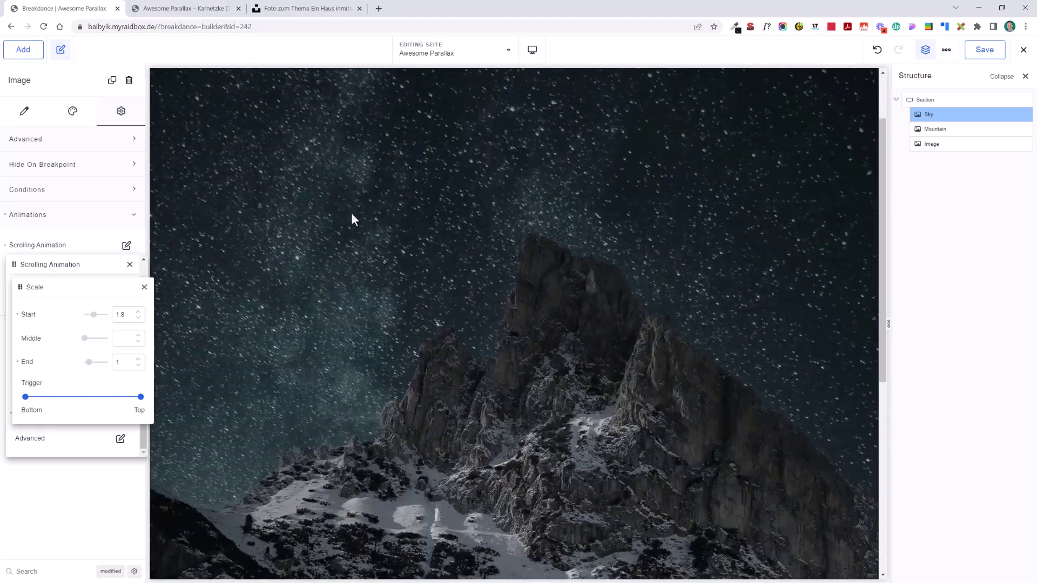
{"action": "scroll", "coordinate": [352, 215], "scroll_direction": "down", "scroll_amount": 5}
{"action": "scroll", "coordinate": [363, 239], "scroll_direction": "up", "scroll_amount": 5}
{"action": "scroll", "coordinate": [371, 240], "scroll_direction": "down", "scroll_amount": 3}
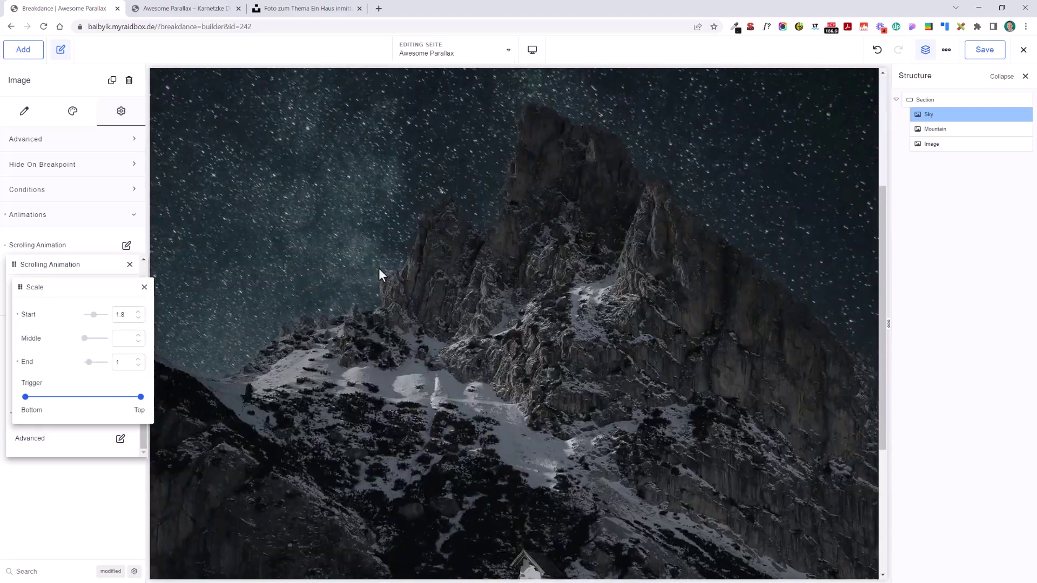
{"action": "scroll", "coordinate": [379, 270], "scroll_direction": "up", "scroll_amount": 3}
{"action": "scroll", "coordinate": [380, 270], "scroll_direction": "down", "scroll_amount": 2}
{"action": "scroll", "coordinate": [379, 270], "scroll_direction": "up", "scroll_amount": 2}
{"action": "scroll", "coordinate": [379, 270], "scroll_direction": "down", "scroll_amount": 2}
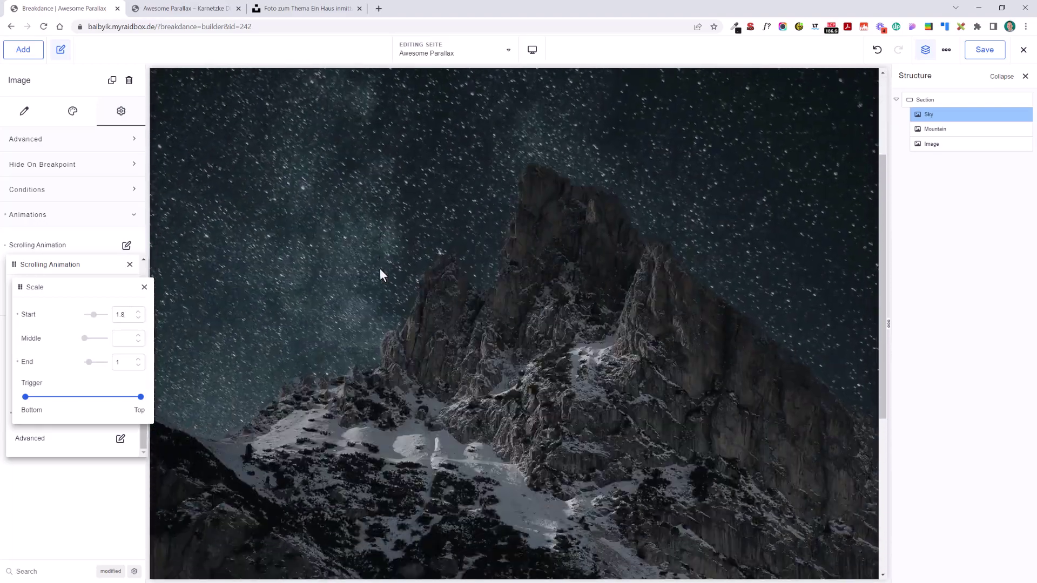
{"action": "scroll", "coordinate": [380, 269], "scroll_direction": "up", "scroll_amount": 3}
{"action": "key", "text": "BackSpace"}
{"action": "type", "text": "3"}
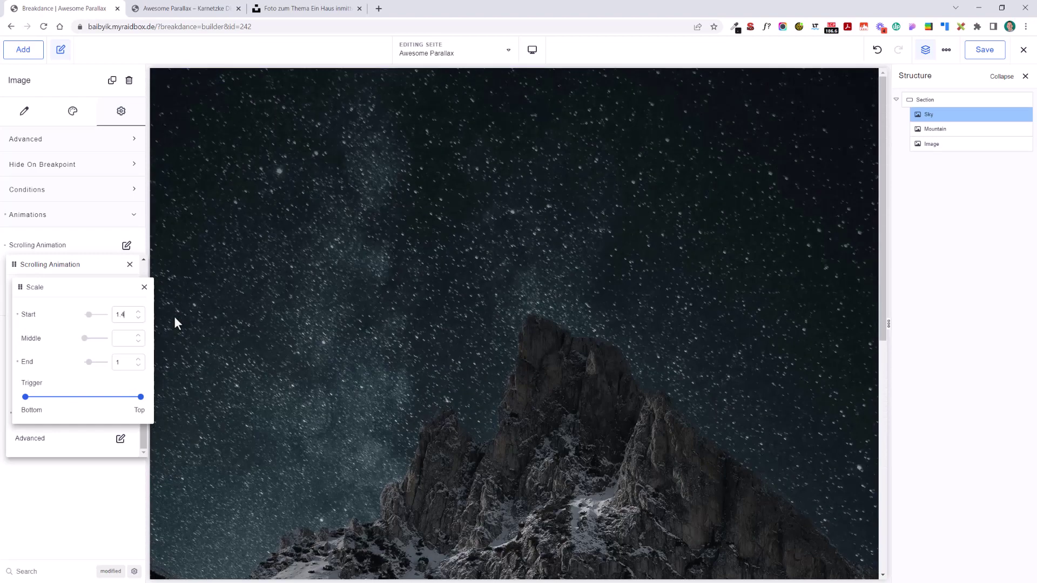
{"action": "scroll", "coordinate": [455, 192], "scroll_direction": "down", "scroll_amount": 3}
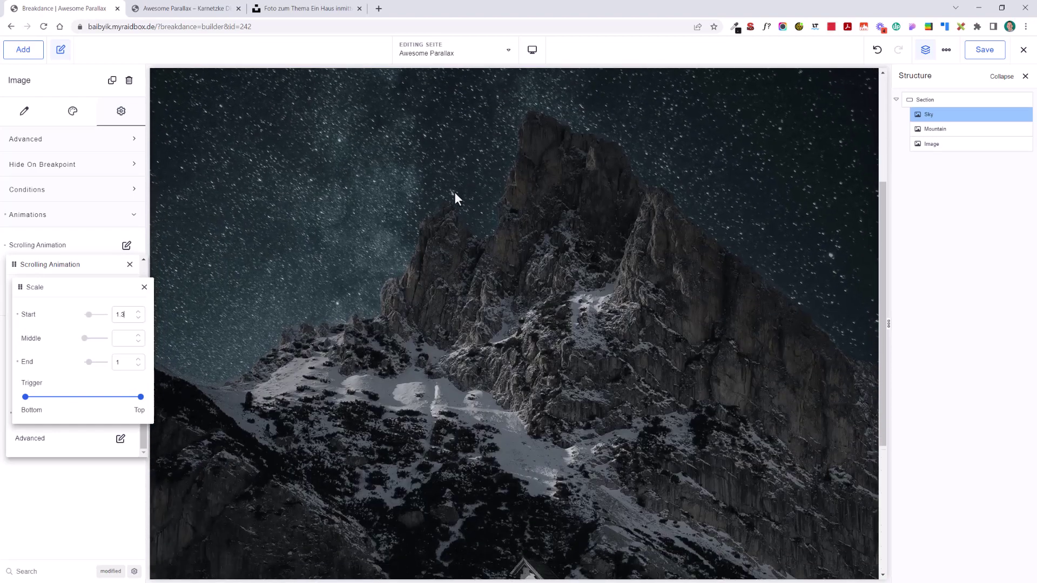
{"action": "scroll", "coordinate": [455, 193], "scroll_direction": "up", "scroll_amount": 3}
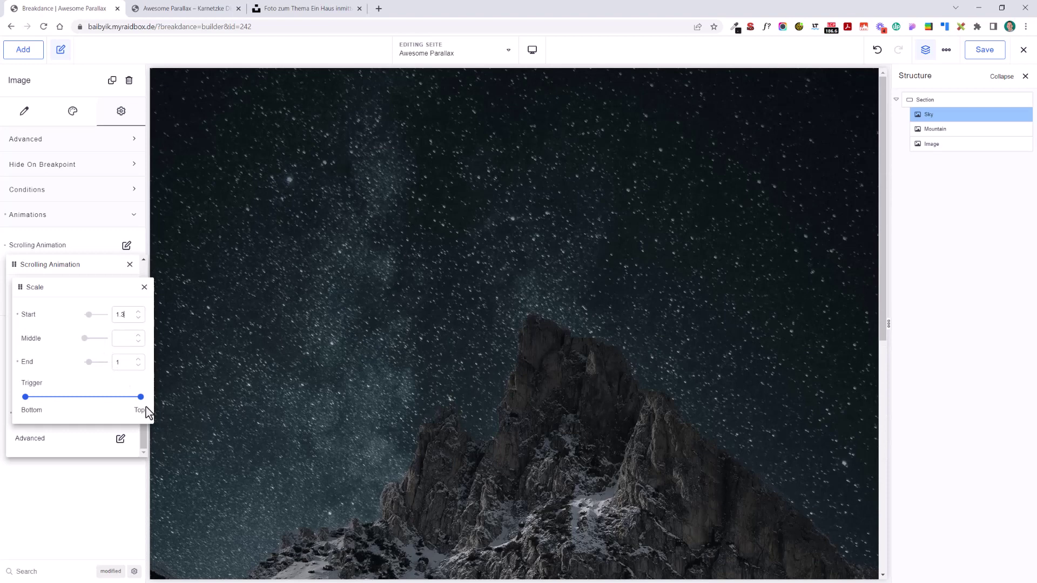
{"action": "left_click", "coordinate": [144, 287]}
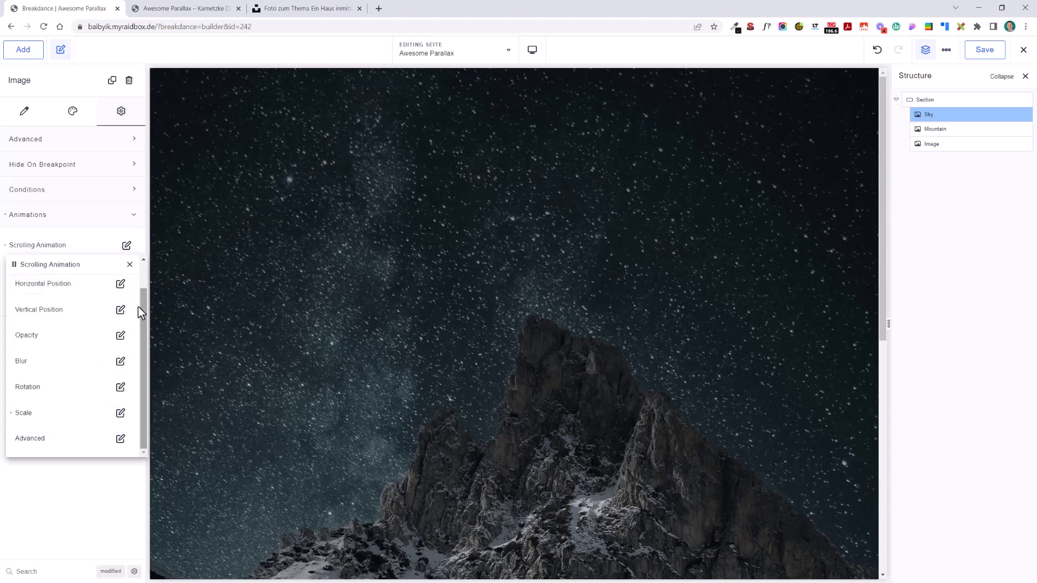
Step: Set the Sky's Blur animation to 0 start and middle, 12 end, and preview by scrolling
{"action": "left_click", "coordinate": [116, 364]}
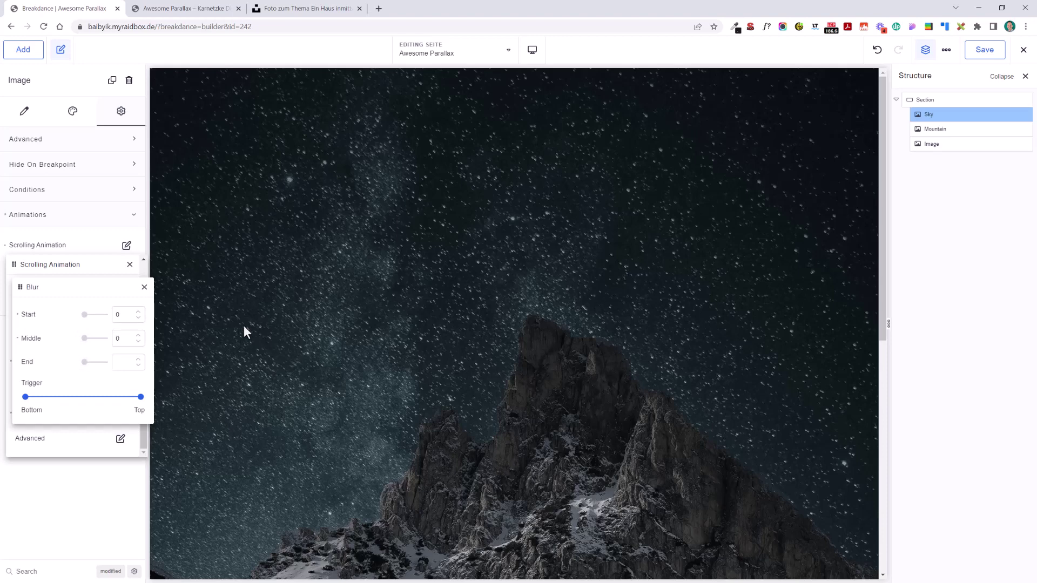
{"action": "type", "text": "15"}
{"action": "scroll", "coordinate": [378, 194], "scroll_direction": "down", "scroll_amount": 3}
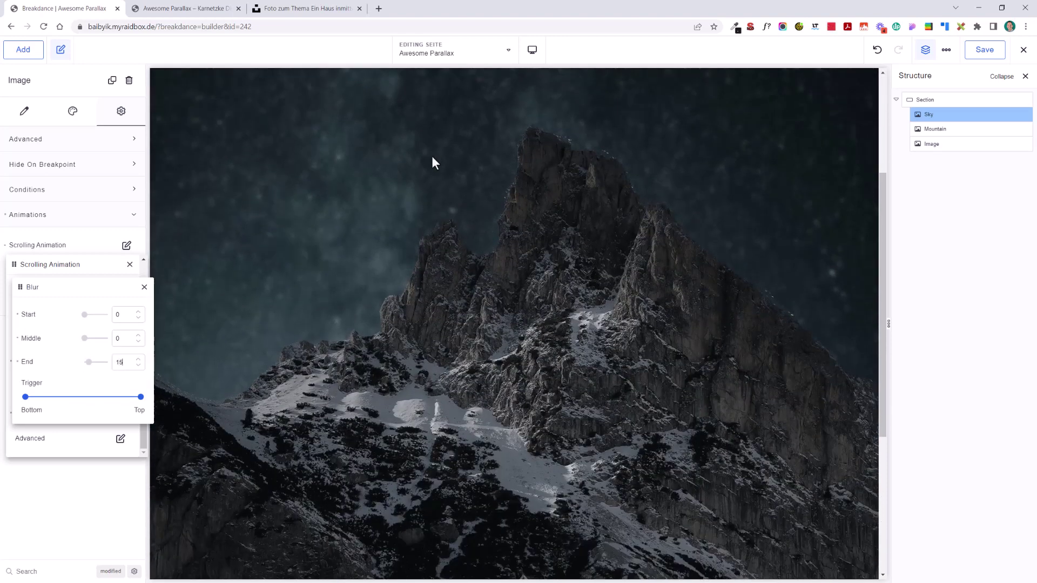
{"action": "scroll", "coordinate": [411, 170], "scroll_direction": "down", "scroll_amount": 2}
{"action": "scroll", "coordinate": [381, 184], "scroll_direction": "up", "scroll_amount": 5}
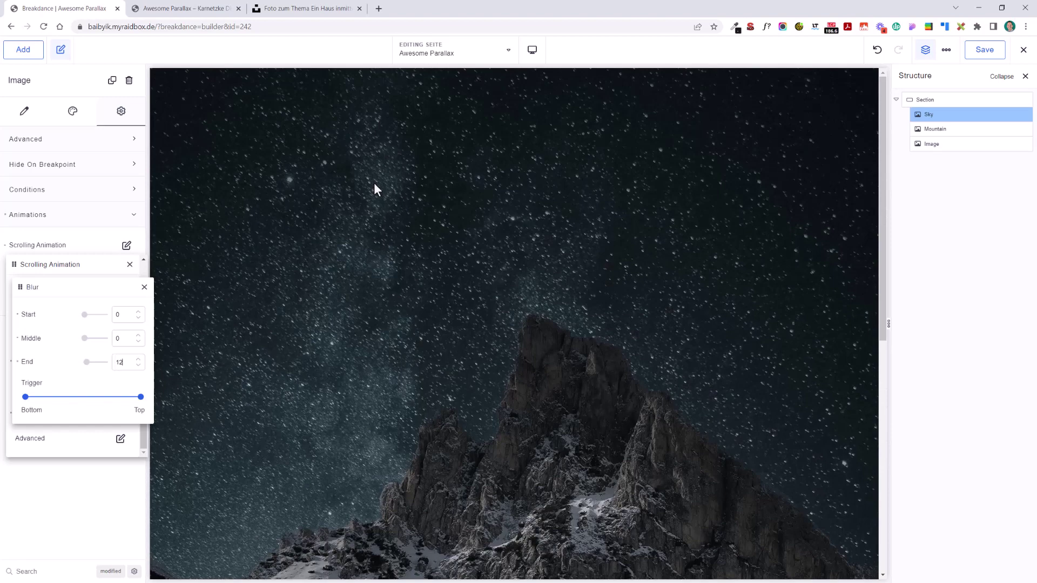
{"action": "scroll", "coordinate": [389, 187], "scroll_direction": "down", "scroll_amount": 5}
{"action": "scroll", "coordinate": [378, 198], "scroll_direction": "up", "scroll_amount": 3}
{"action": "scroll", "coordinate": [373, 205], "scroll_direction": "down", "scroll_amount": 1}
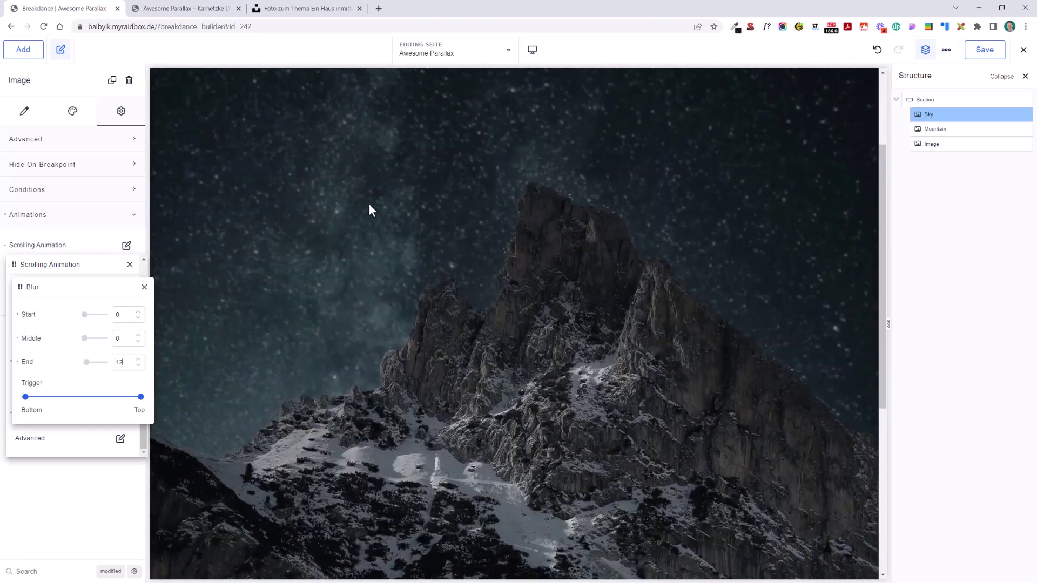
{"action": "scroll", "coordinate": [357, 268], "scroll_direction": "up", "scroll_amount": 3}
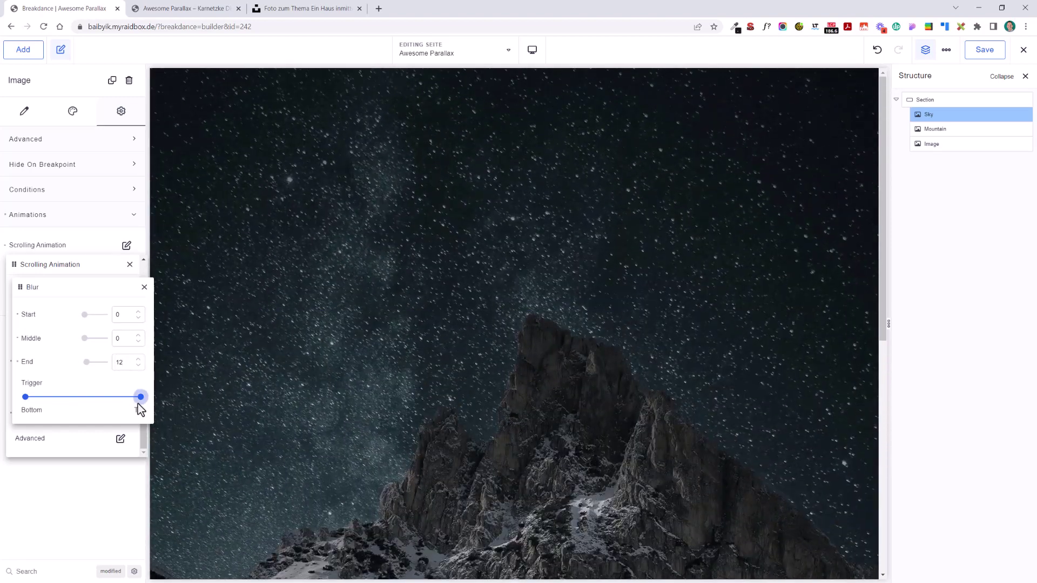
{"action": "scroll", "coordinate": [475, 292], "scroll_direction": "down", "scroll_amount": 6}
{"action": "scroll", "coordinate": [478, 291], "scroll_direction": "up", "scroll_amount": 4}
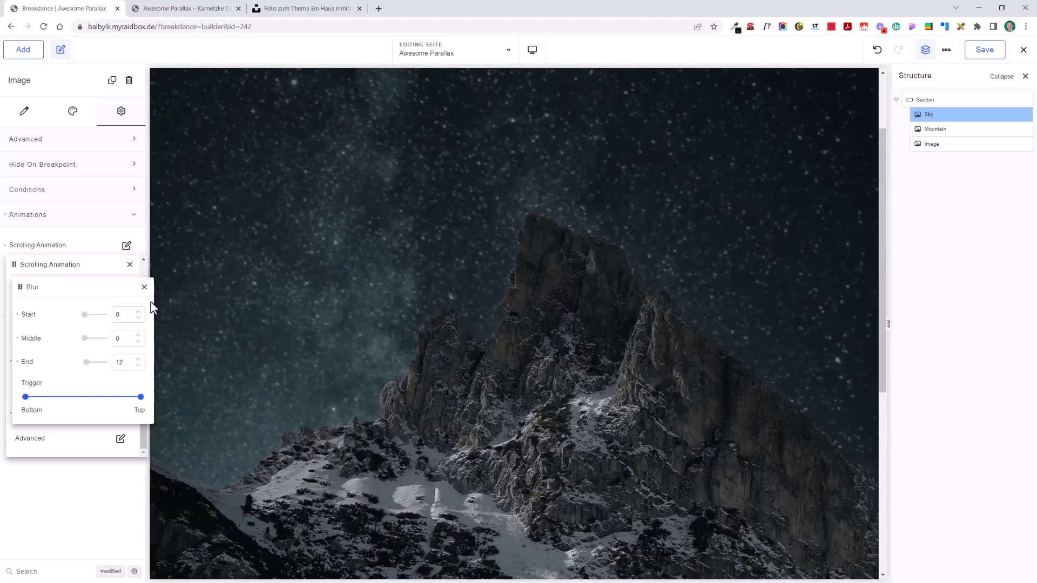
Step: Set the Sky's Opacity animation from 1 to 0.6 over a trigger range of 11–80
{"action": "left_click", "coordinate": [144, 287]}
{"action": "left_click", "coordinate": [120, 336]}
{"action": "left_click", "coordinate": [130, 314]}
{"action": "scroll", "coordinate": [385, 276], "scroll_direction": "up", "scroll_amount": 2}
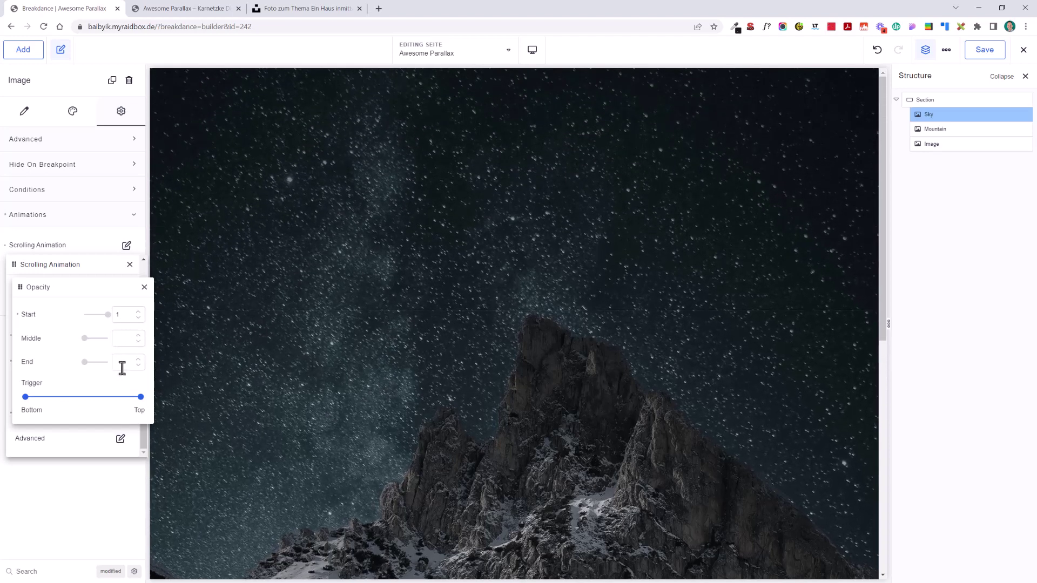
{"action": "type", "text": "0"}
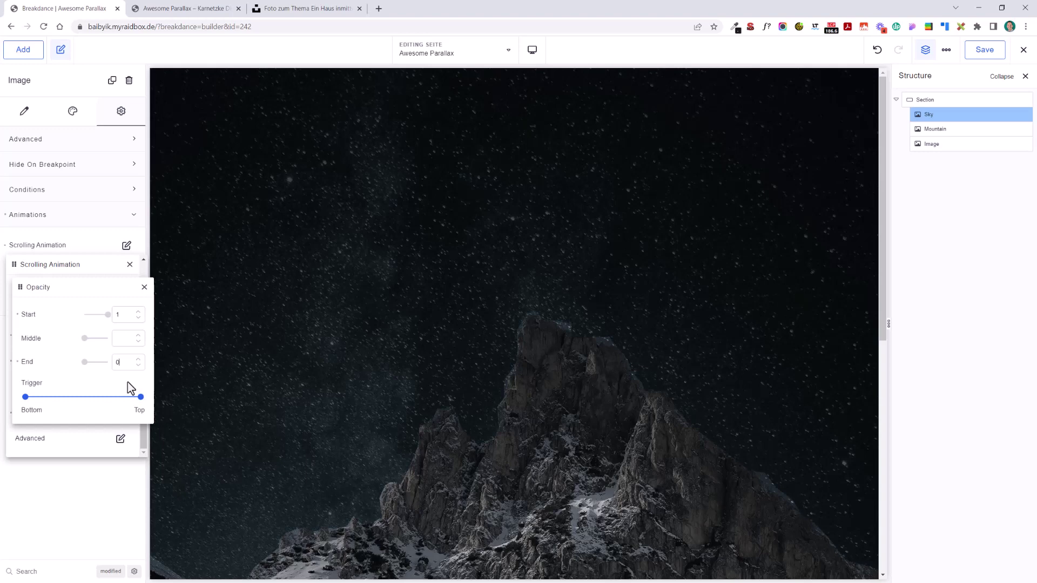
{"action": "type", "text": ".6"}
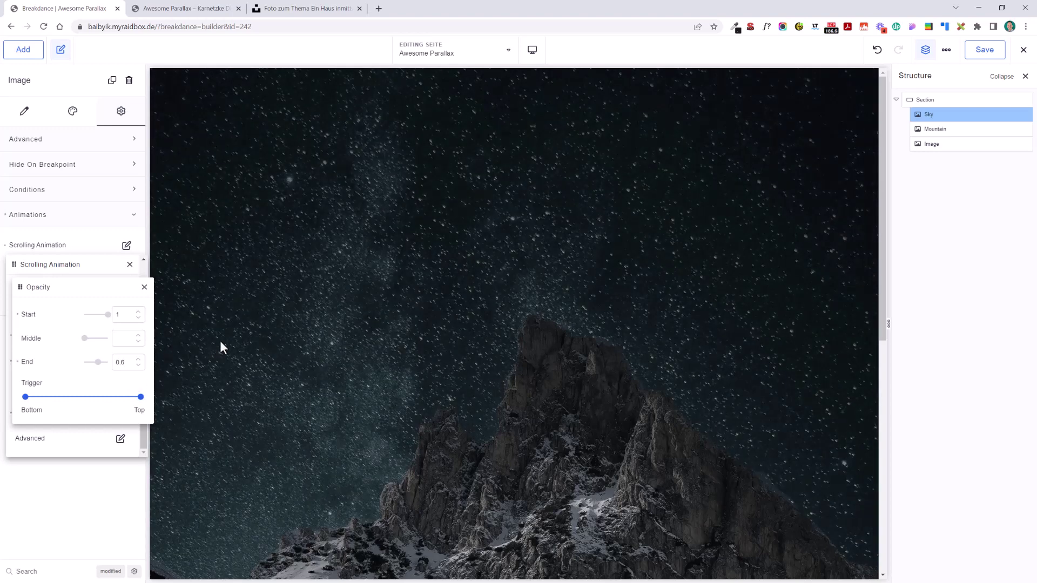
{"action": "left_click", "coordinate": [117, 398]}
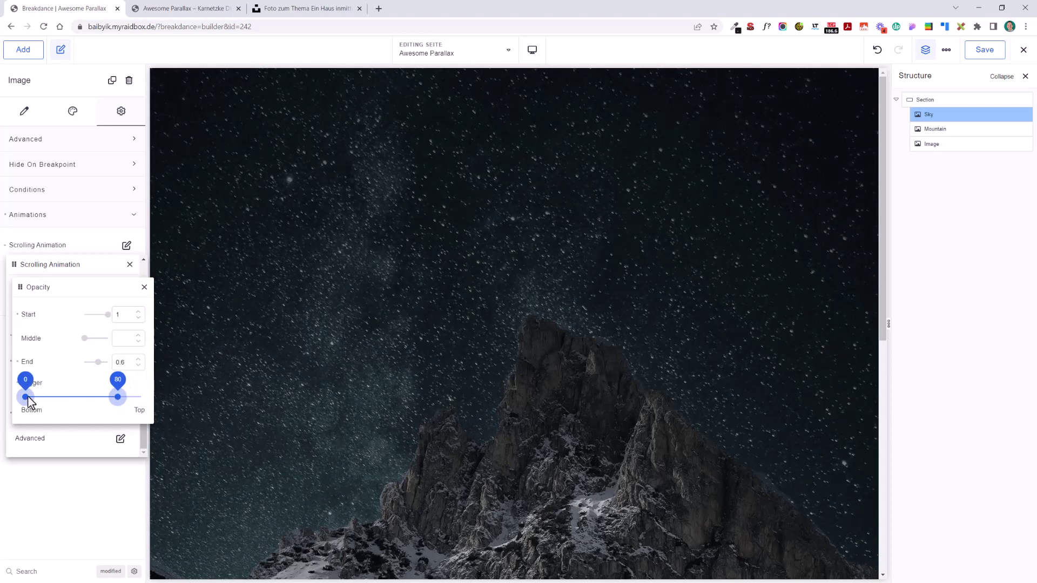
{"action": "mouse_move", "coordinate": [27, 398]}
{"action": "left_mouse_down"}
{"action": "mouse_move", "coordinate": [49, 398]}
{"action": "mouse_move", "coordinate": [40, 400]}
{"action": "left_mouse_up"}
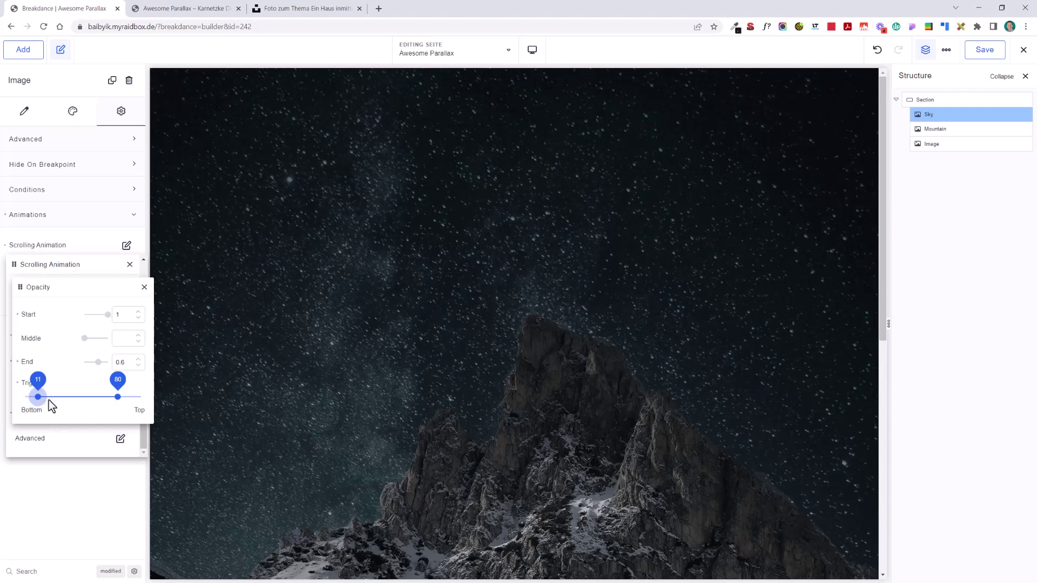
{"action": "scroll", "coordinate": [364, 312], "scroll_direction": "down", "scroll_amount": 4}
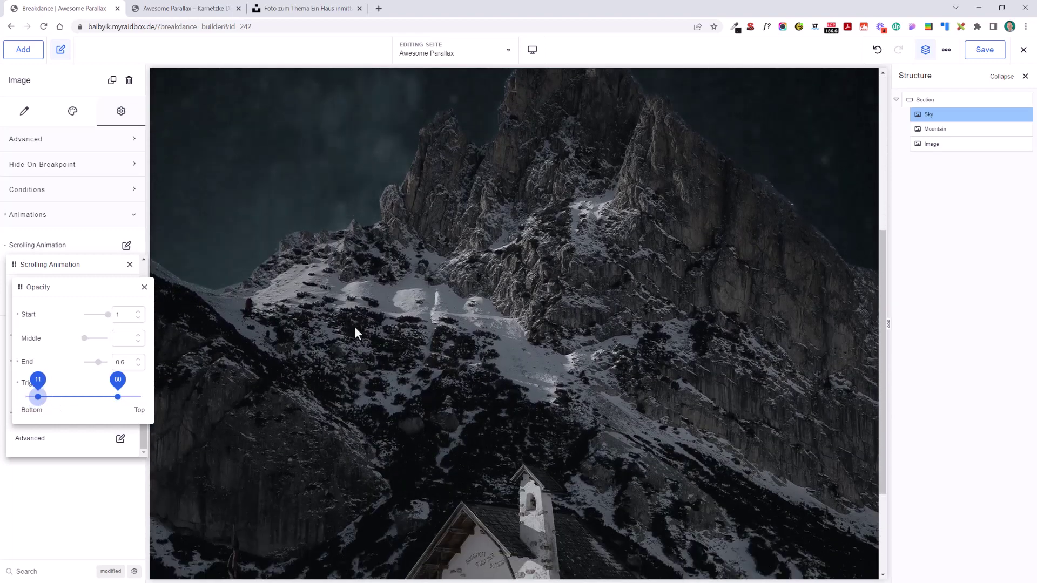
{"action": "scroll", "coordinate": [355, 327], "scroll_direction": "up", "scroll_amount": 5}
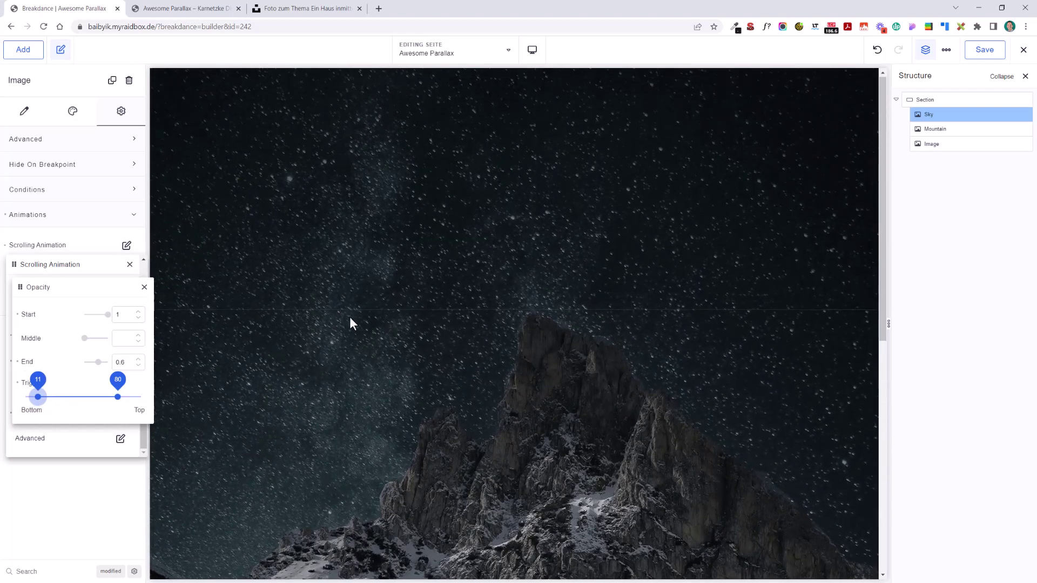
{"action": "scroll", "coordinate": [350, 324], "scroll_direction": "down", "scroll_amount": 3}
Step: Save the page, reload the live site, and scroll to check the sky's scale, blur and fade
{"action": "left_click", "coordinate": [984, 50]}
{"action": "left_click", "coordinate": [216, 8]}
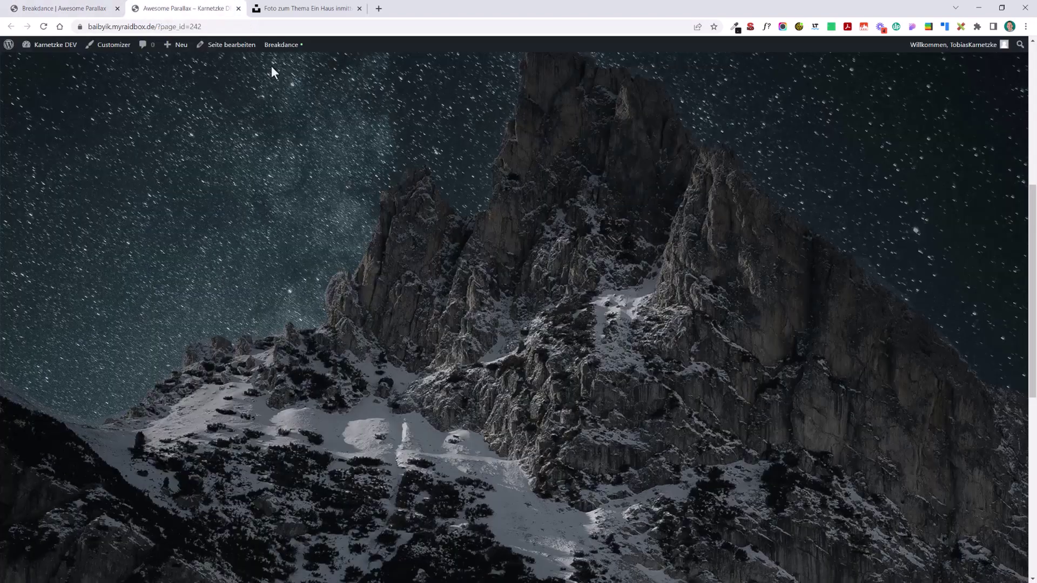
{"action": "scroll", "coordinate": [373, 242], "scroll_direction": "up", "scroll_amount": 5}
{"action": "key", "text": "F5"}
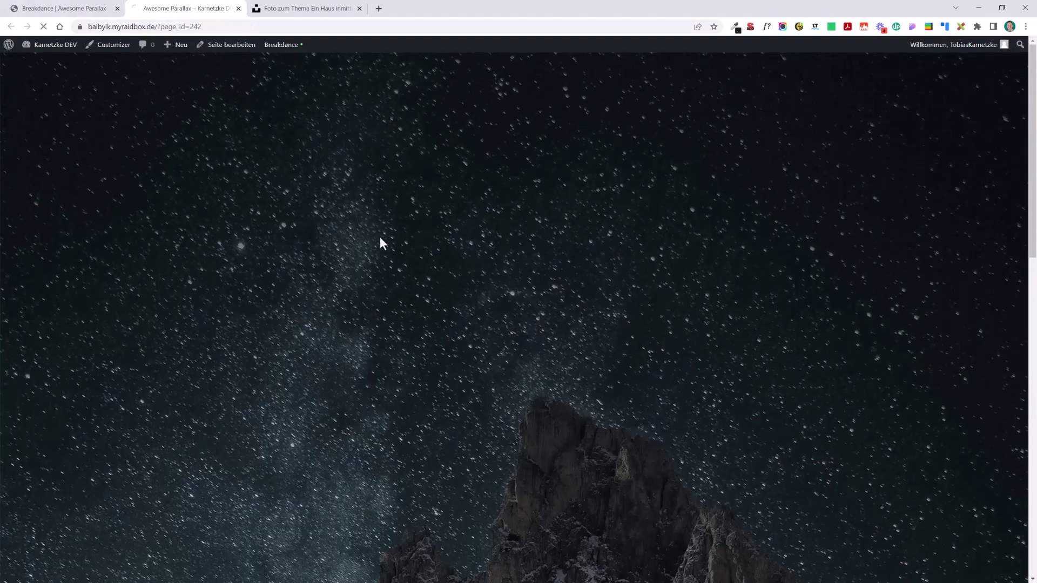
{"action": "scroll", "coordinate": [396, 143], "scroll_direction": "down", "scroll_amount": 5}
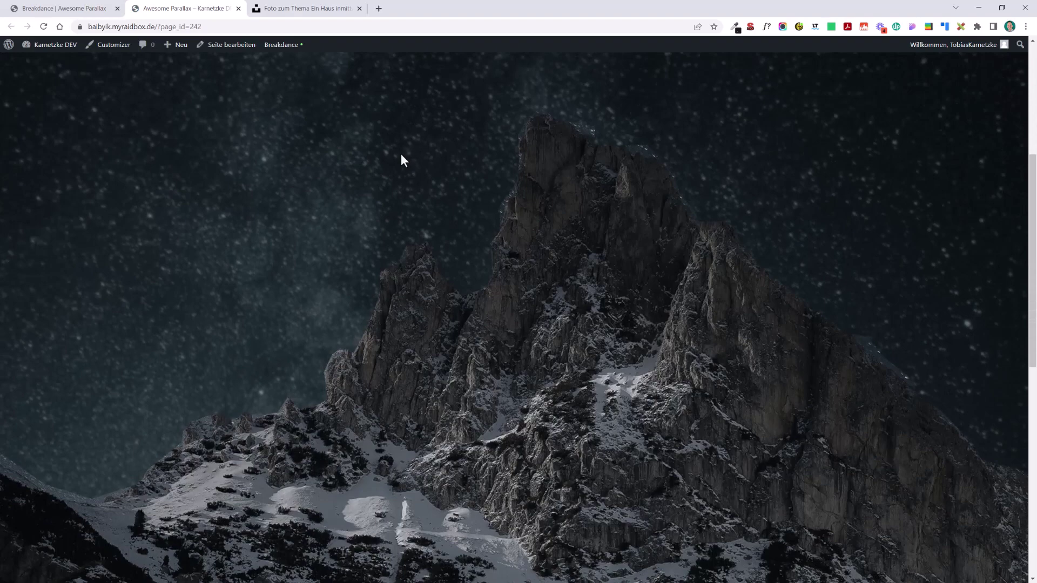
{"action": "scroll", "coordinate": [394, 176], "scroll_direction": "up", "scroll_amount": 3}
{"action": "scroll", "coordinate": [377, 186], "scroll_direction": "down", "scroll_amount": 3}
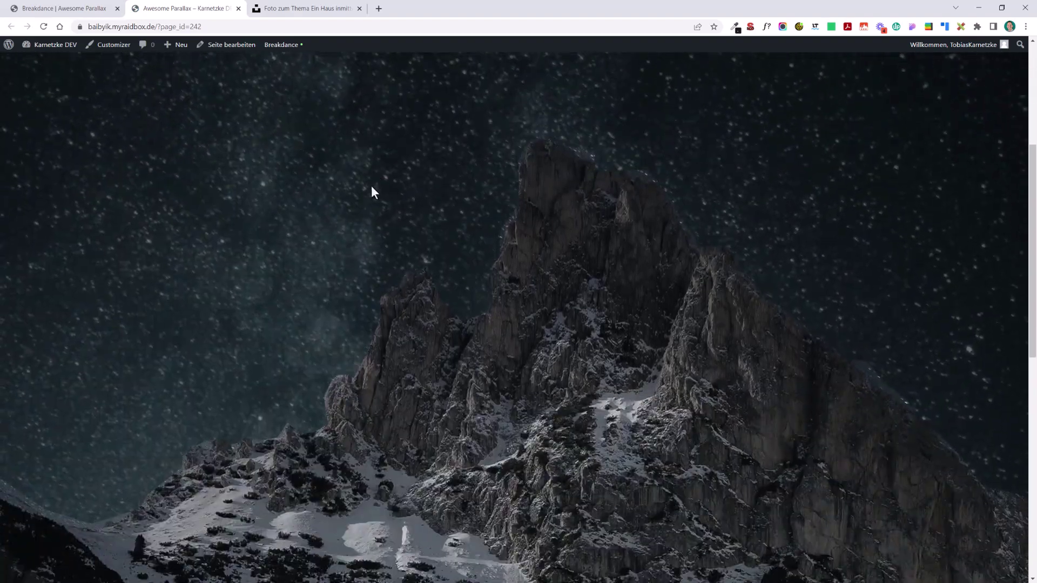
{"action": "scroll", "coordinate": [358, 190], "scroll_direction": "up", "scroll_amount": 5}
{"action": "key", "text": "ctrl+shift+Tab"}
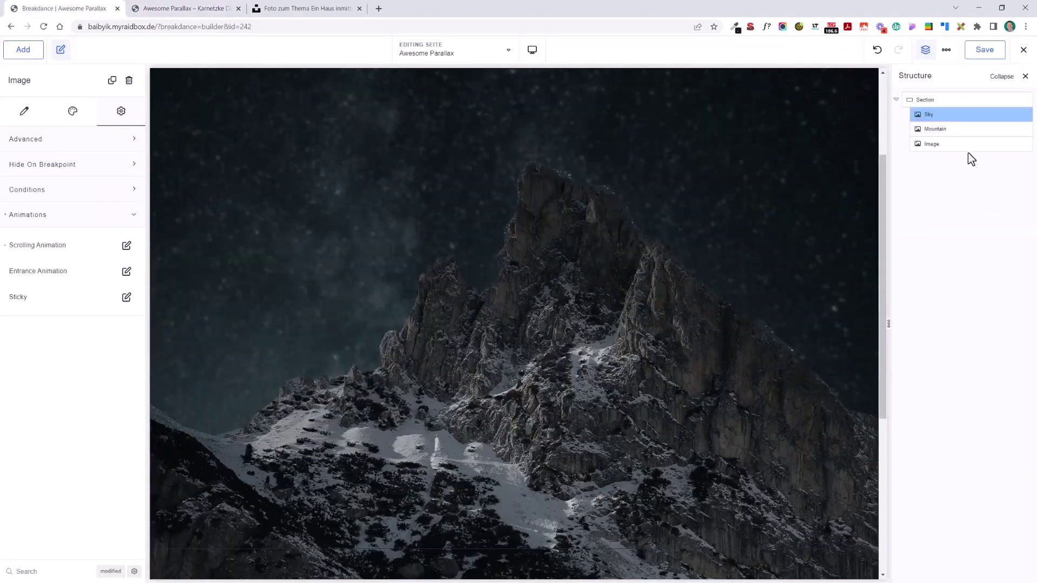
Step: Enable a scrolling animation on the Mountain image and open its Scale settings
{"action": "left_click", "coordinate": [945, 129]}
{"action": "left_click", "coordinate": [122, 114]}
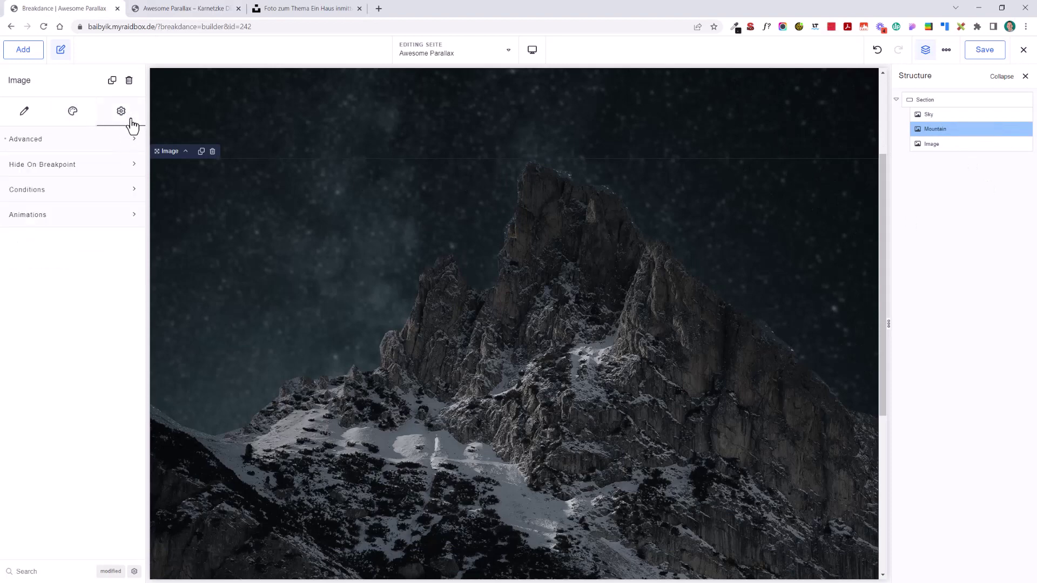
{"action": "left_click", "coordinate": [118, 220]}
{"action": "left_click", "coordinate": [126, 245]}
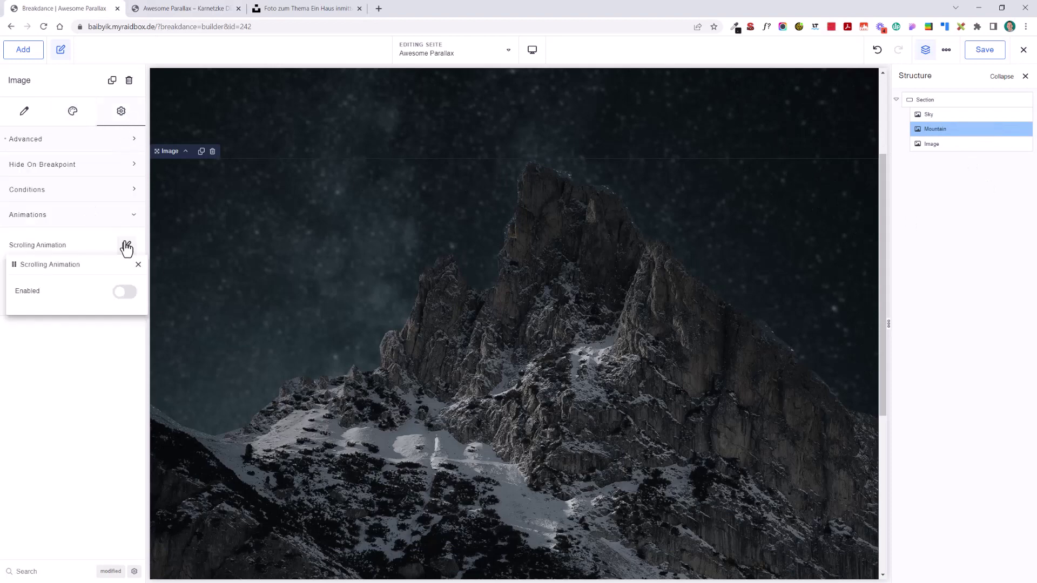
{"action": "left_click", "coordinate": [126, 292]}
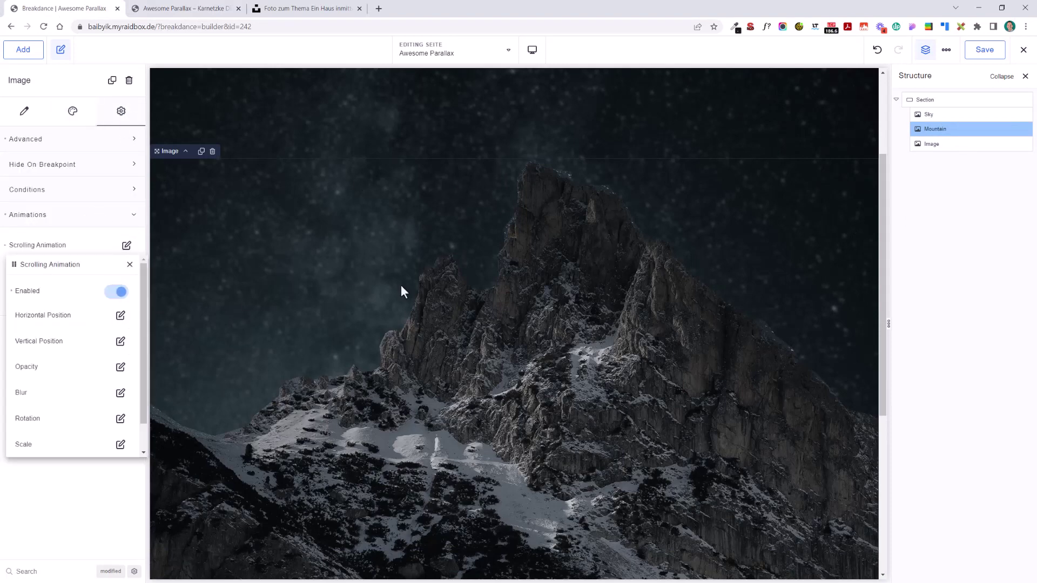
{"action": "scroll", "coordinate": [401, 284], "scroll_direction": "down", "scroll_amount": 2}
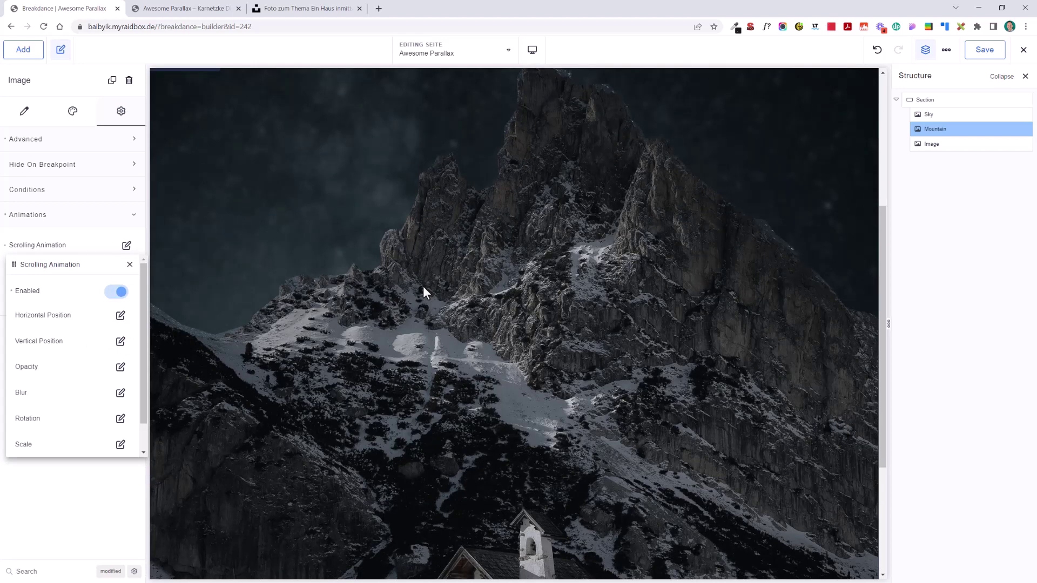
{"action": "left_click", "coordinate": [119, 446]}
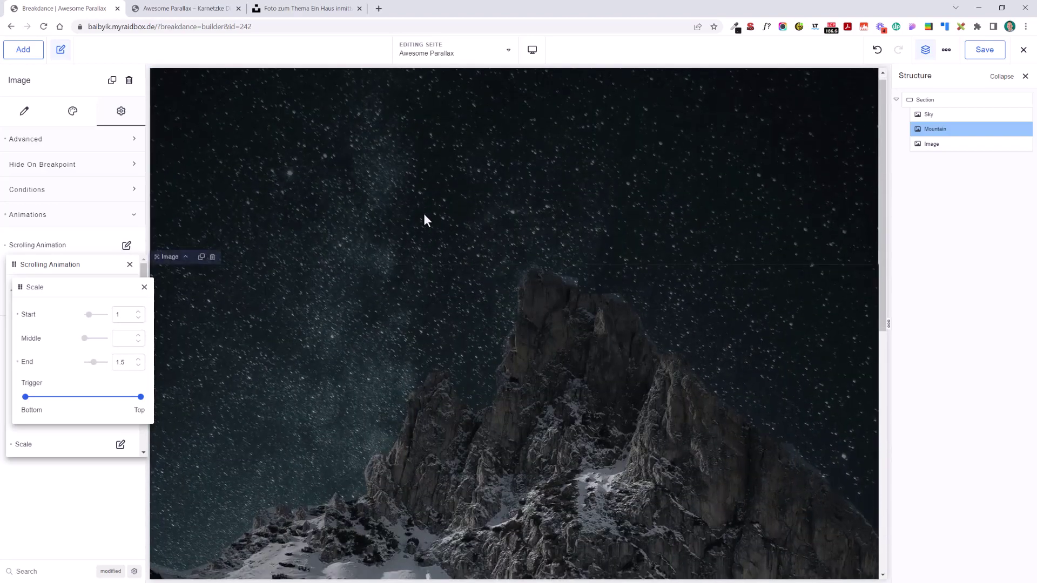
Step: Set the Mountain's Scale end to 1.4 with a trigger range of 0–76
{"action": "scroll", "coordinate": [423, 212], "scroll_direction": "down", "scroll_amount": 5}
{"action": "scroll", "coordinate": [424, 213], "scroll_direction": "up", "scroll_amount": 2}
{"action": "scroll", "coordinate": [439, 222], "scroll_direction": "down", "scroll_amount": 3}
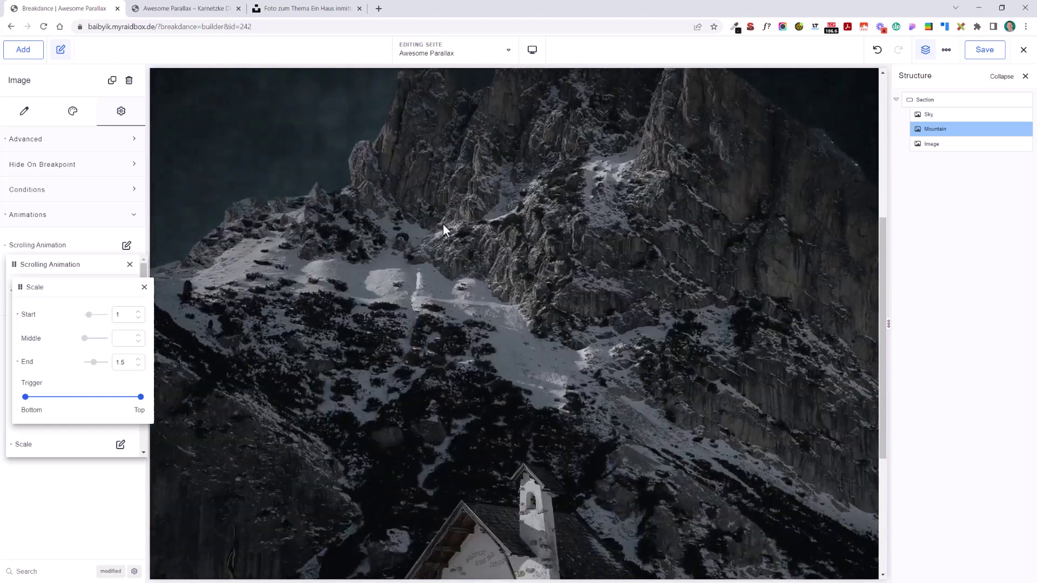
{"action": "scroll", "coordinate": [443, 224], "scroll_direction": "up", "scroll_amount": 2}
{"action": "key", "text": "BackSpace"}
{"action": "type", "text": "4"}
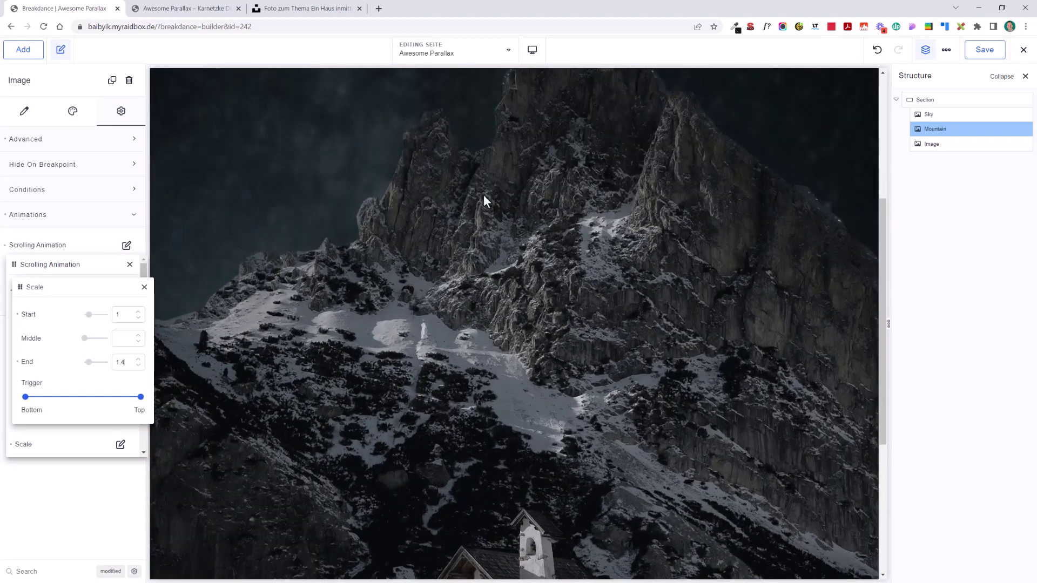
{"action": "scroll", "coordinate": [502, 183], "scroll_direction": "down", "scroll_amount": 3}
{"action": "scroll", "coordinate": [506, 201], "scroll_direction": "down", "scroll_amount": 3}
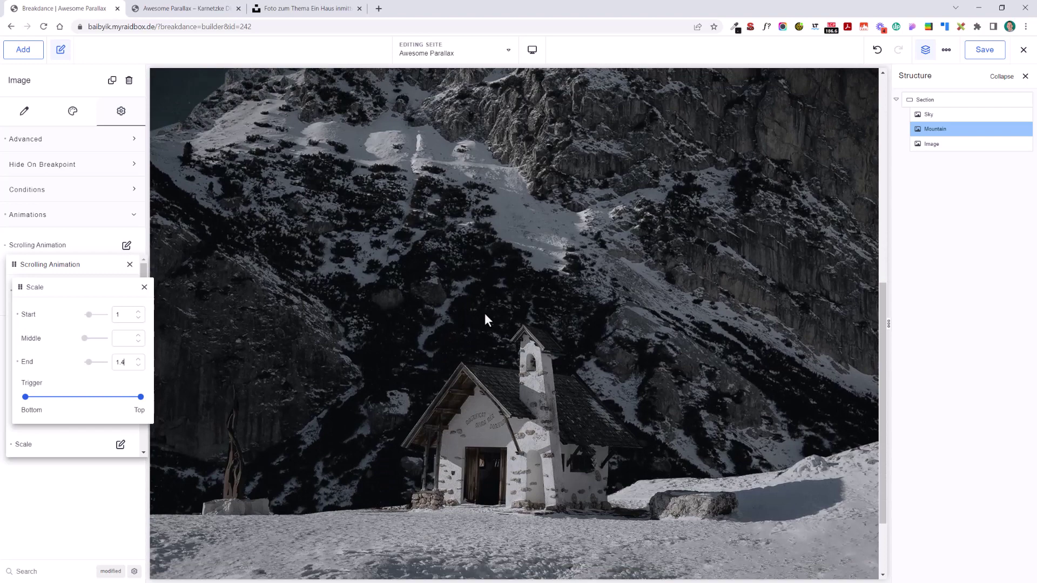
{"action": "scroll", "coordinate": [486, 317], "scroll_direction": "up", "scroll_amount": 5}
{"action": "left_click_drag", "start_coordinate": [140, 400], "coordinate": [114, 397]}
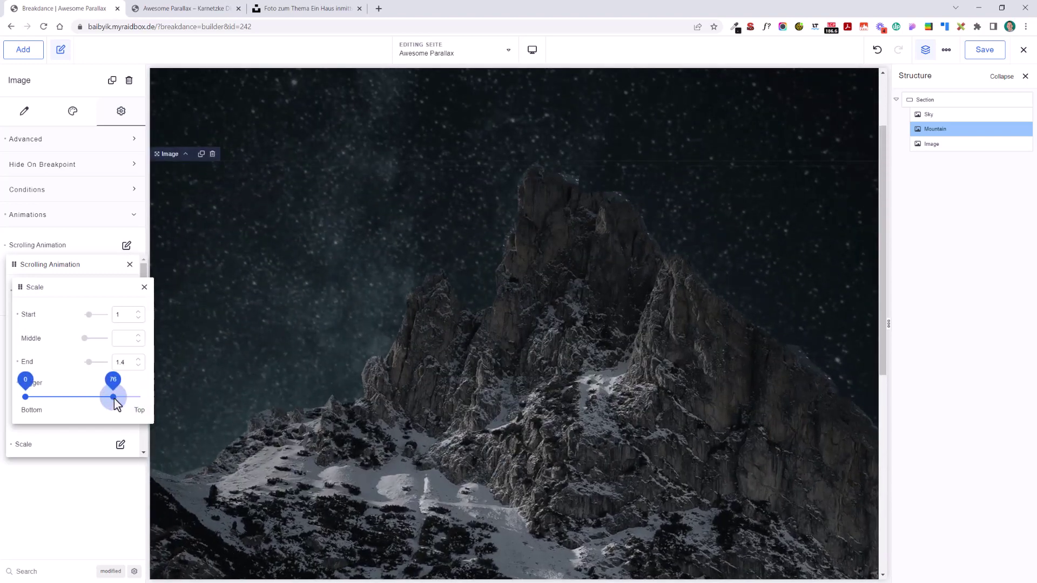
Step: Scroll the canvas to preview the Mountain's scaling and close the Scale popup
{"action": "scroll", "coordinate": [514, 257], "scroll_direction": "down", "scroll_amount": 4}
{"action": "scroll", "coordinate": [493, 283], "scroll_direction": "up", "scroll_amount": 4}
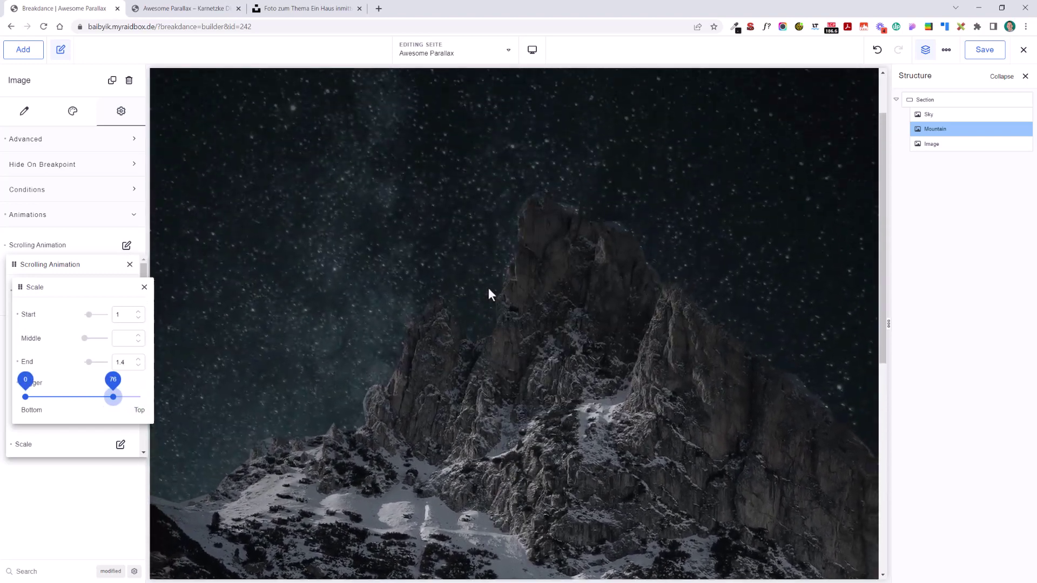
{"action": "scroll", "coordinate": [488, 294], "scroll_direction": "down", "scroll_amount": 4}
{"action": "scroll", "coordinate": [480, 293], "scroll_direction": "down", "scroll_amount": 2}
{"action": "scroll", "coordinate": [475, 294], "scroll_direction": "up", "scroll_amount": 5}
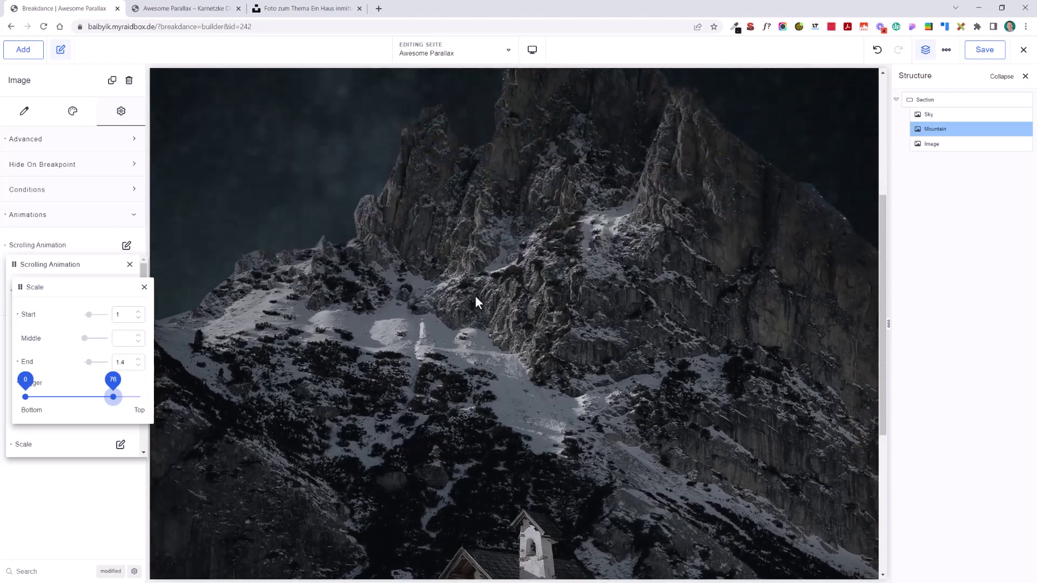
{"action": "scroll", "coordinate": [452, 329], "scroll_direction": "down", "scroll_amount": 4}
{"action": "scroll", "coordinate": [442, 346], "scroll_direction": "down", "scroll_amount": 2}
{"action": "scroll", "coordinate": [435, 343], "scroll_direction": "up", "scroll_amount": 5}
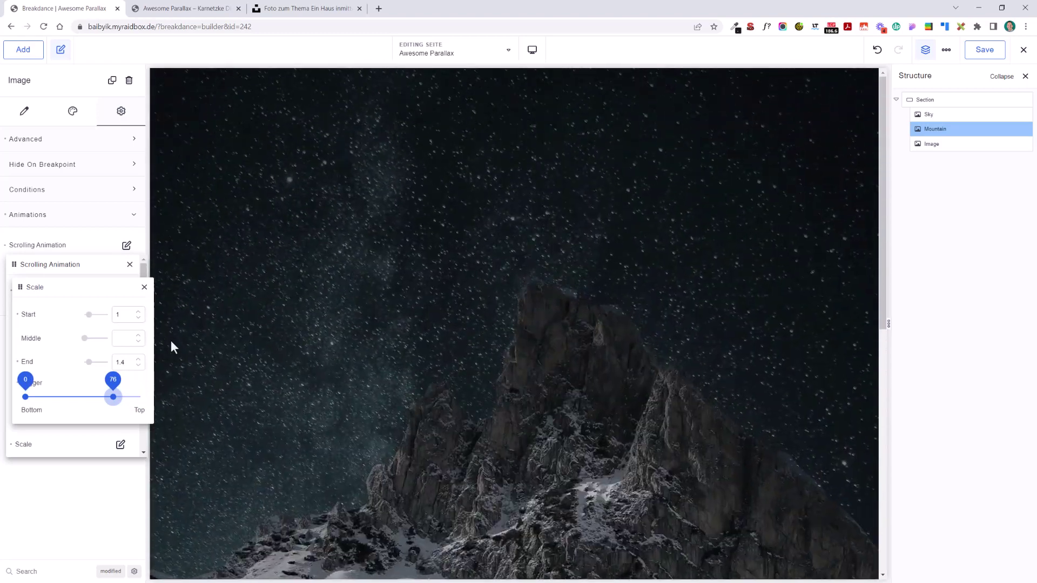
{"action": "left_click", "coordinate": [144, 287]}
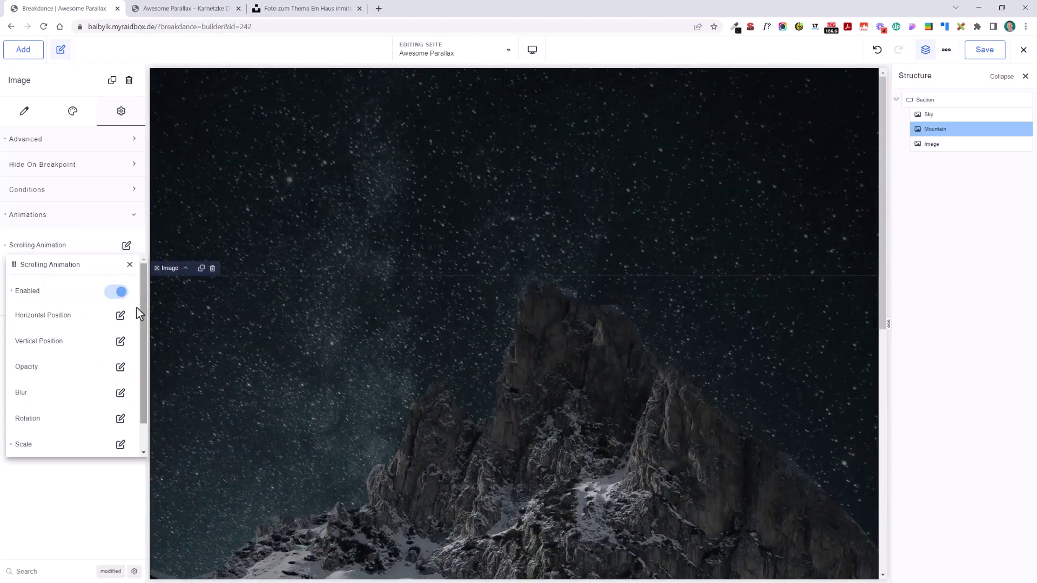
{"action": "scroll", "coordinate": [320, 364], "scroll_direction": "down", "scroll_amount": 2}
{"action": "scroll", "coordinate": [323, 367], "scroll_direction": "up", "scroll_amount": 2}
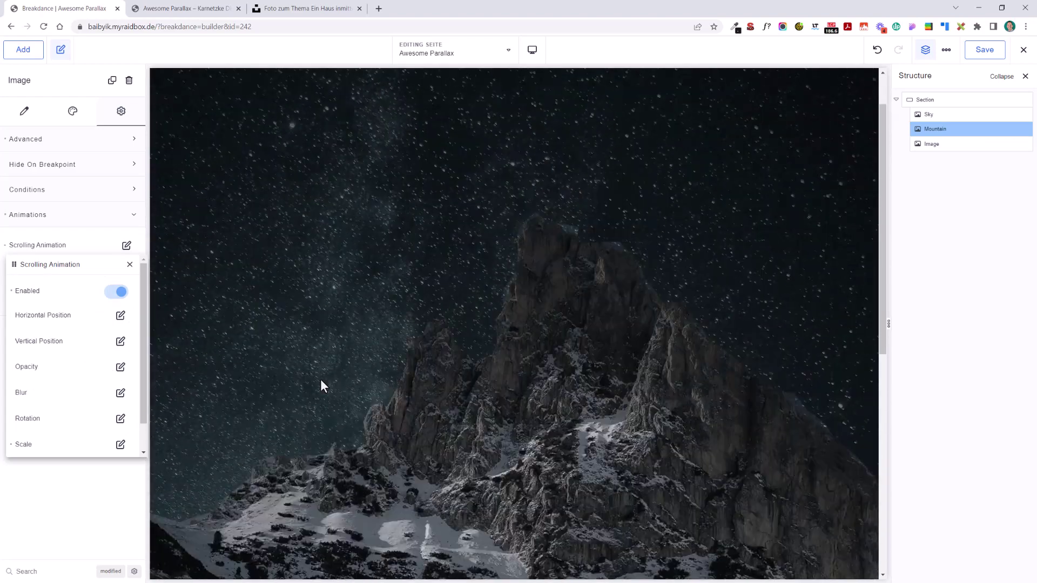
Step: Set the Mountain image's scroll blur to Start 12, Middle 0 and End 0
{"action": "left_click", "coordinate": [120, 393]}
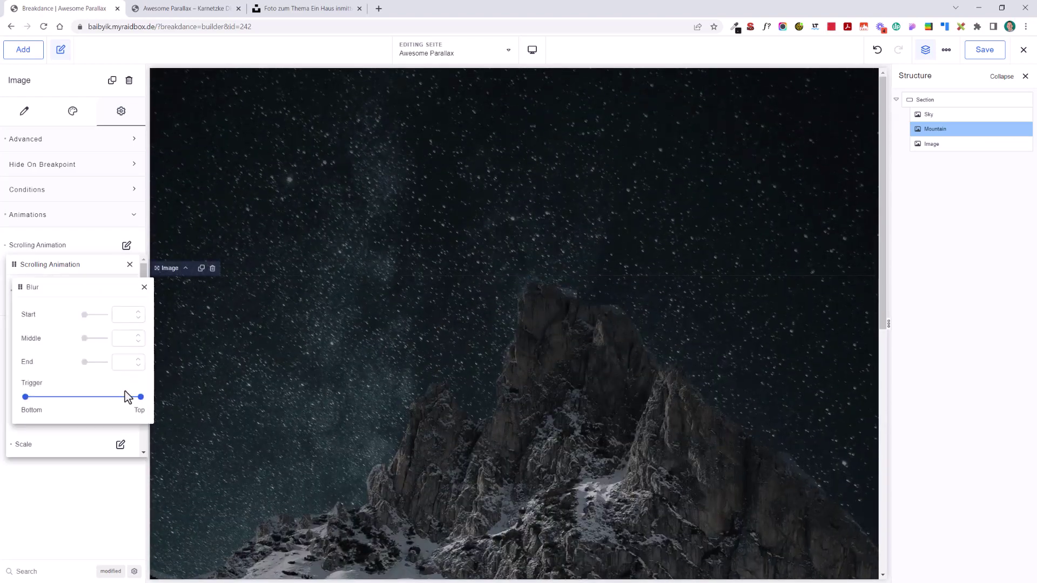
{"action": "left_click", "coordinate": [135, 321]}
{"action": "type", "text": "15"}
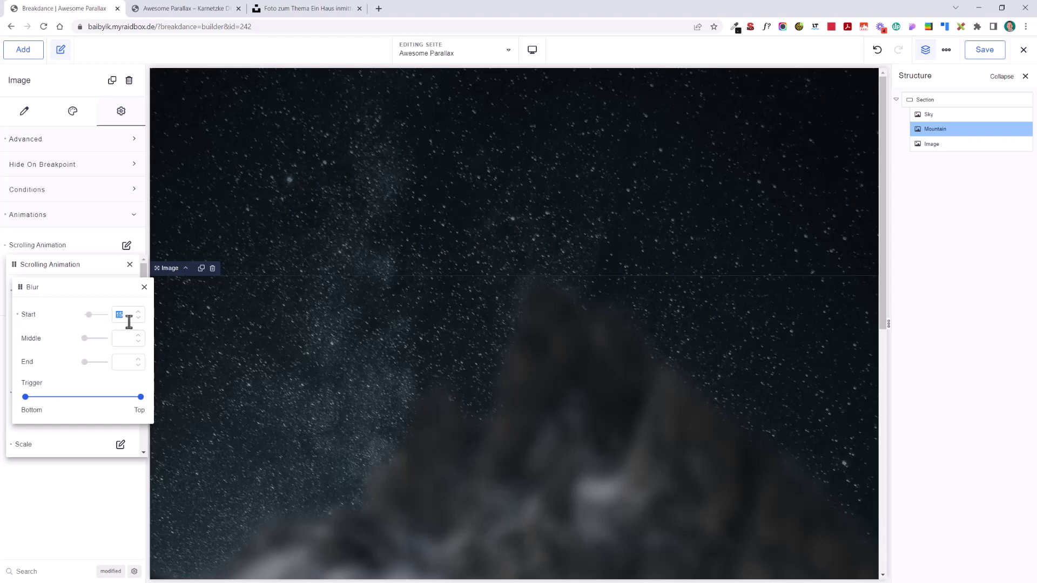
{"action": "type", "text": "12"}
{"action": "scroll", "coordinate": [707, 381], "scroll_direction": "down", "scroll_amount": 3}
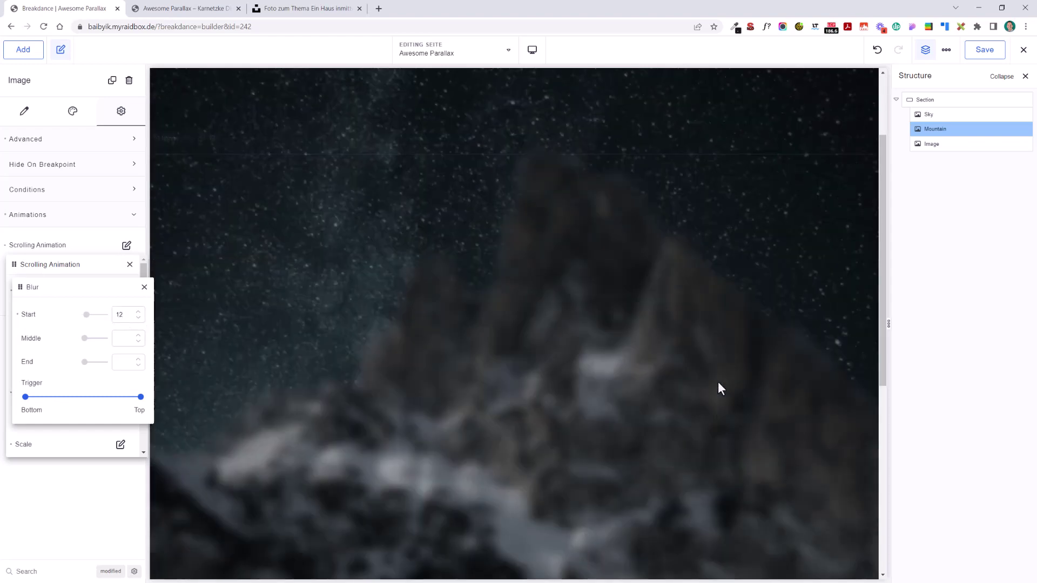
{"action": "scroll", "coordinate": [711, 405], "scroll_direction": "up", "scroll_amount": 3}
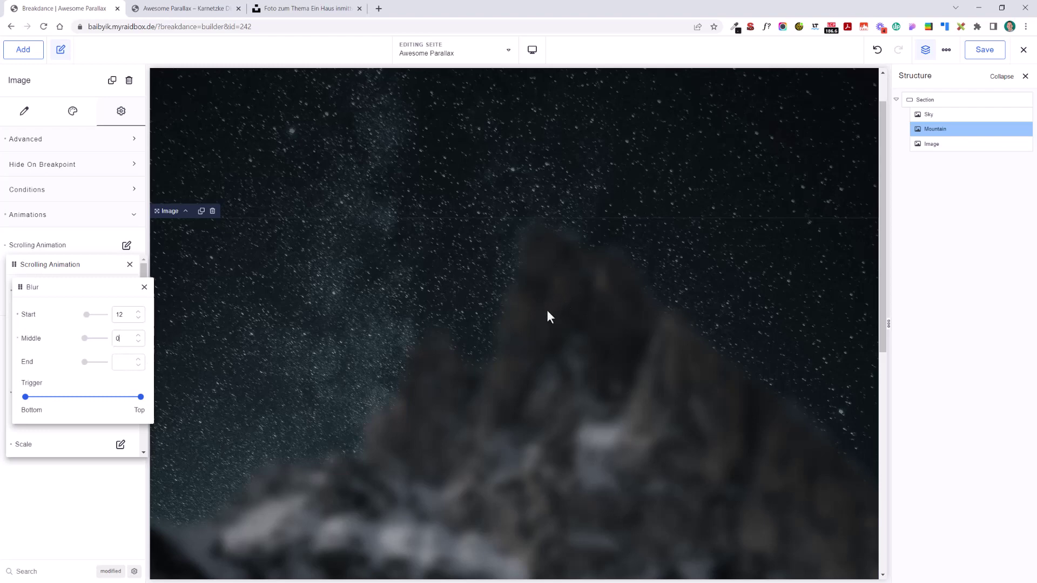
{"action": "key", "text": "BackSpace"}
{"action": "type", "text": "0"}
{"action": "scroll", "coordinate": [547, 281], "scroll_direction": "down", "scroll_amount": 5}
{"action": "scroll", "coordinate": [557, 296], "scroll_direction": "up", "scroll_amount": 5}
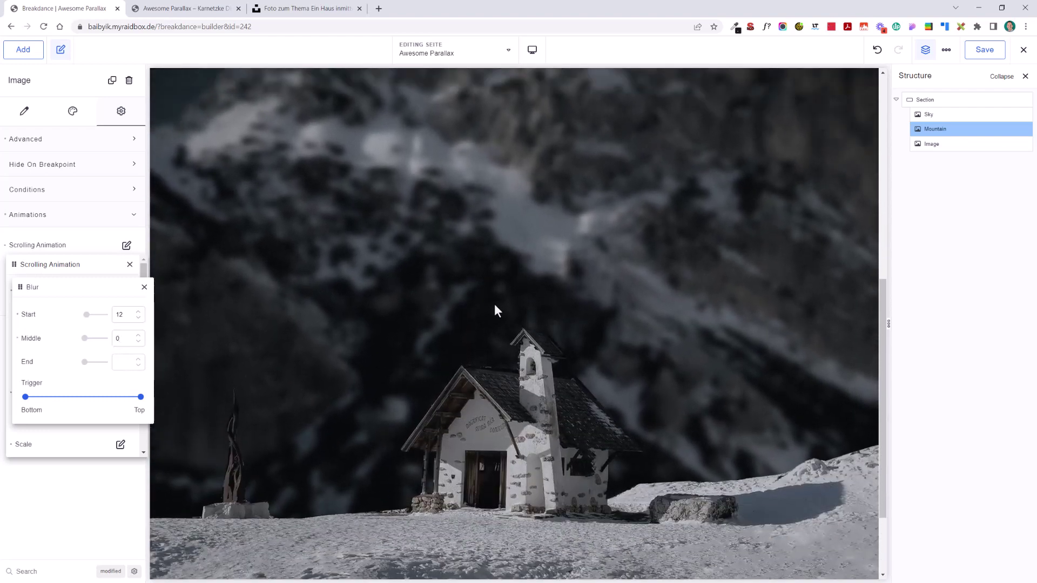
{"action": "left_click", "coordinate": [123, 362]}
{"action": "type", "text": "0"}
Step: Move the blur trigger's top handle to about 79 and close the Blur settings
{"action": "scroll", "coordinate": [361, 309], "scroll_direction": "up", "scroll_amount": 3}
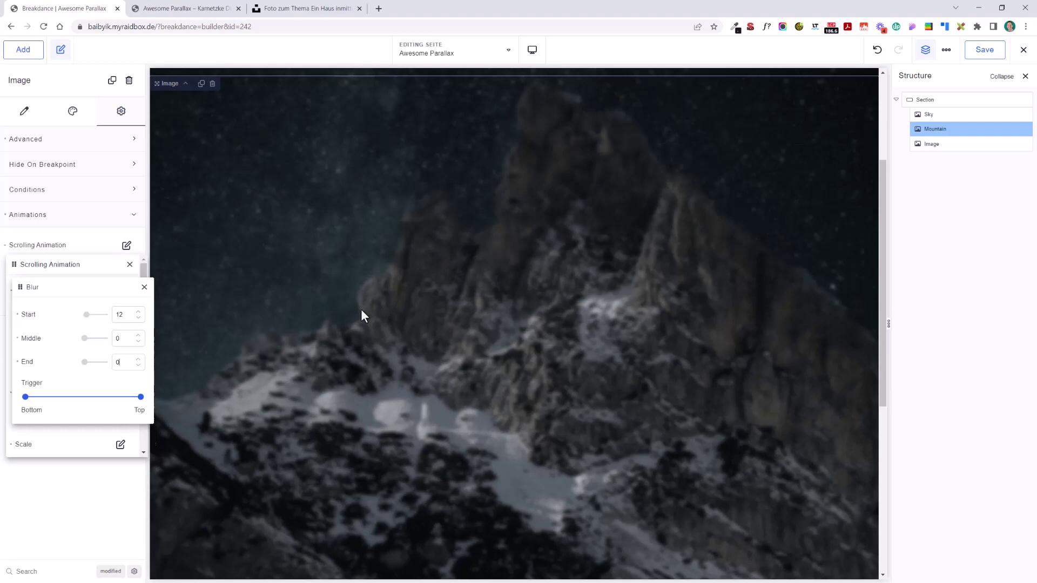
{"action": "scroll", "coordinate": [361, 309], "scroll_direction": "down", "scroll_amount": 5}
{"action": "scroll", "coordinate": [361, 309], "scroll_direction": "up", "scroll_amount": 6}
{"action": "scroll", "coordinate": [445, 262], "scroll_direction": "down", "scroll_amount": 8}
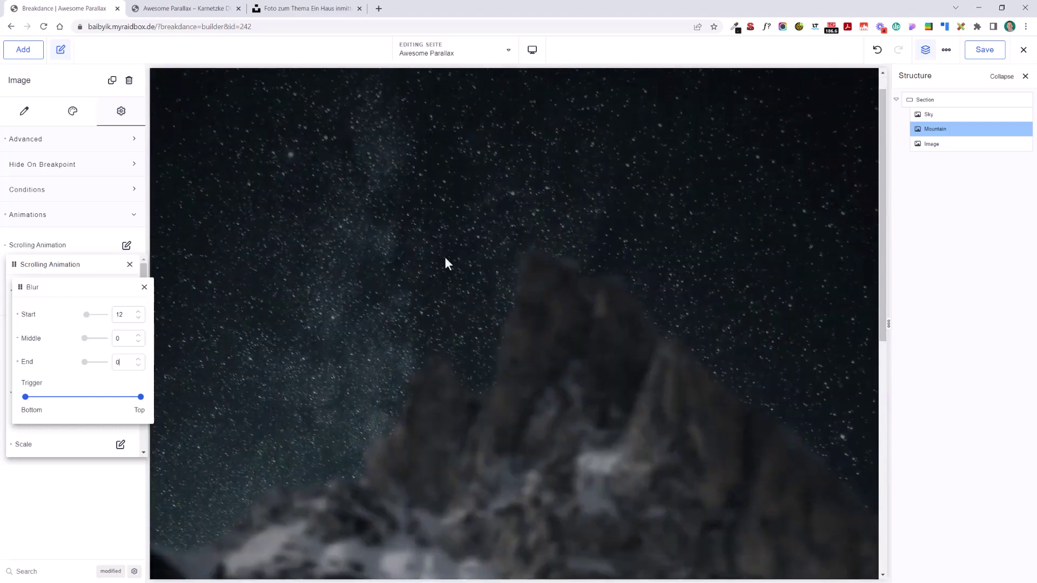
{"action": "scroll", "coordinate": [472, 289], "scroll_direction": "up", "scroll_amount": 3}
{"action": "scroll", "coordinate": [472, 287], "scroll_direction": "up", "scroll_amount": 4}
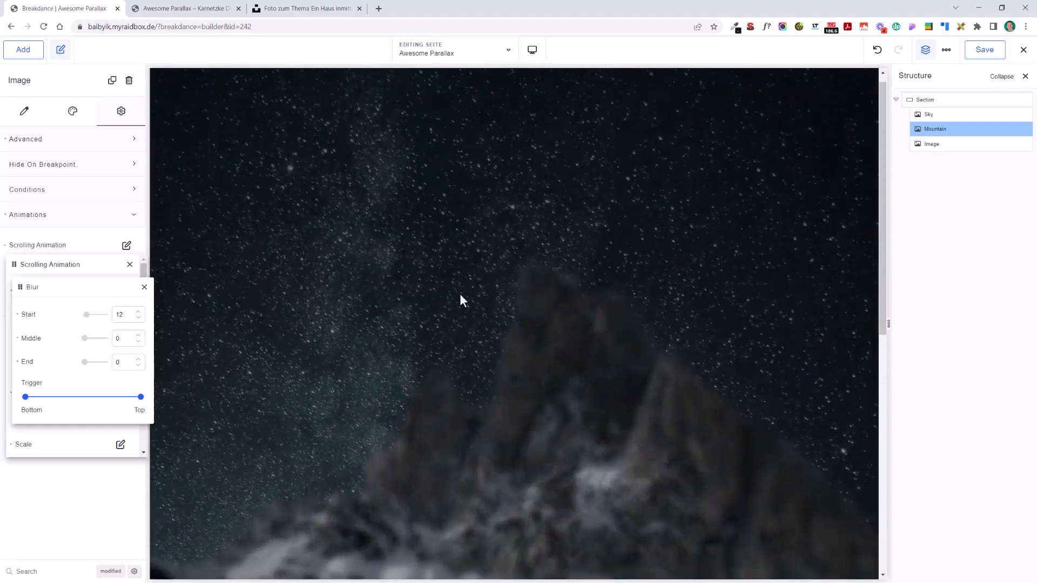
{"action": "scroll", "coordinate": [459, 299], "scroll_direction": "down", "scroll_amount": 7}
{"action": "scroll", "coordinate": [438, 319], "scroll_direction": "up", "scroll_amount": 7}
{"action": "scroll", "coordinate": [439, 319], "scroll_direction": "down", "scroll_amount": 5}
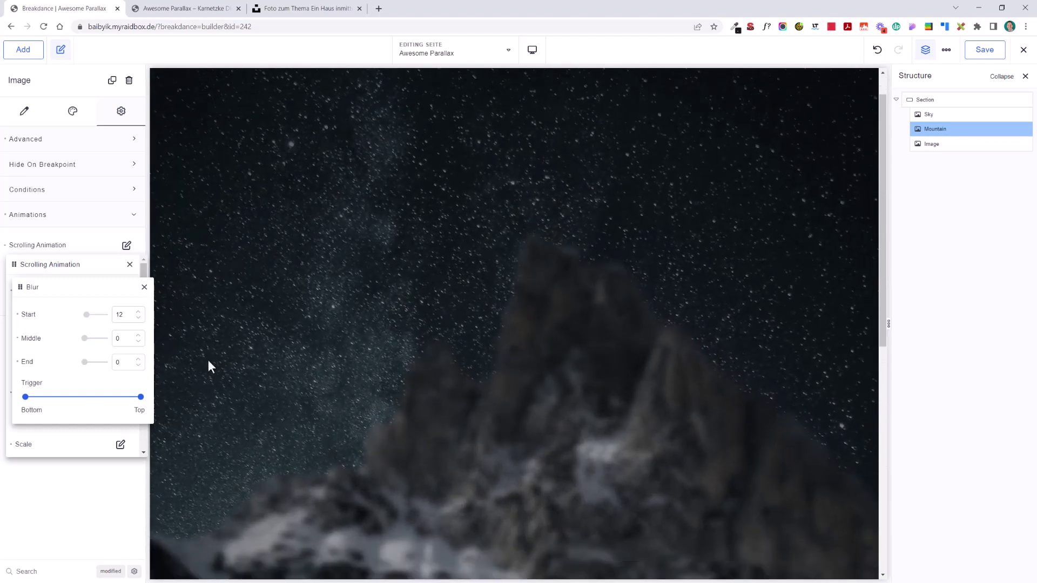
{"action": "left_click_drag", "start_coordinate": [140, 397], "coordinate": [116, 397]}
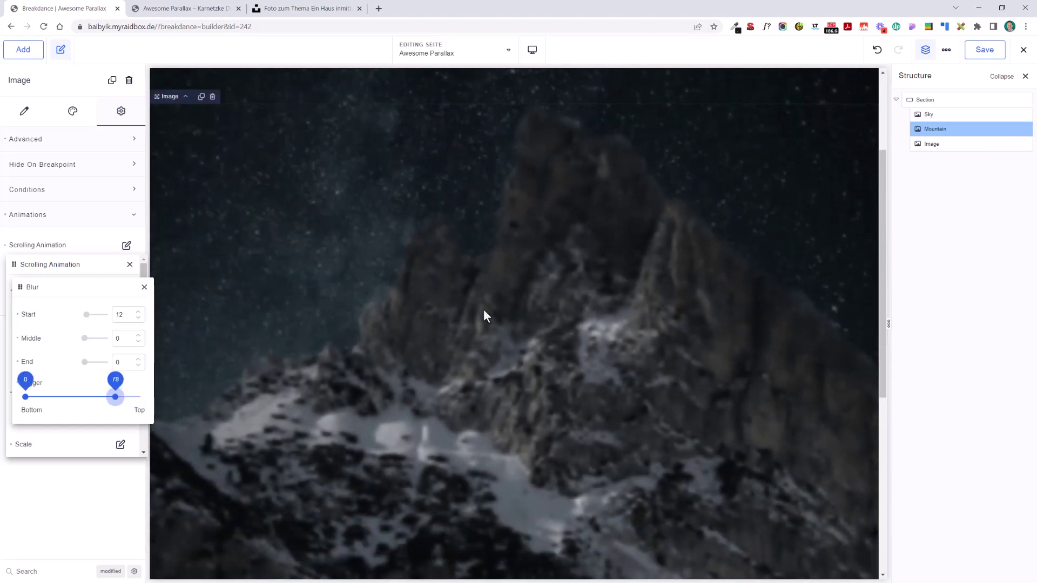
{"action": "scroll", "coordinate": [488, 306], "scroll_direction": "up", "scroll_amount": 3}
{"action": "scroll", "coordinate": [486, 319], "scroll_direction": "down", "scroll_amount": 5}
{"action": "scroll", "coordinate": [485, 324], "scroll_direction": "up", "scroll_amount": 5}
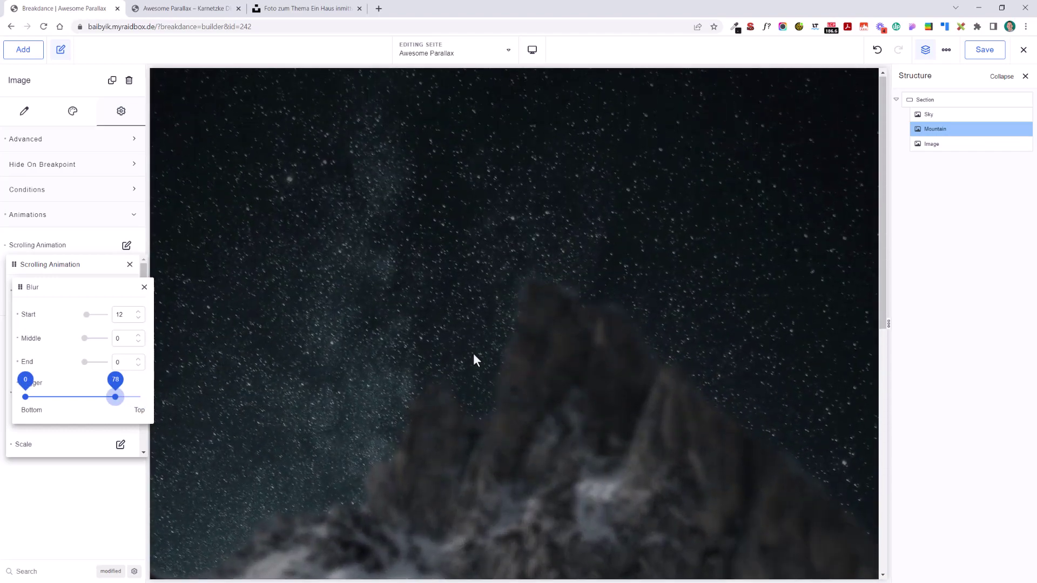
{"action": "scroll", "coordinate": [473, 355], "scroll_direction": "down", "scroll_amount": 5}
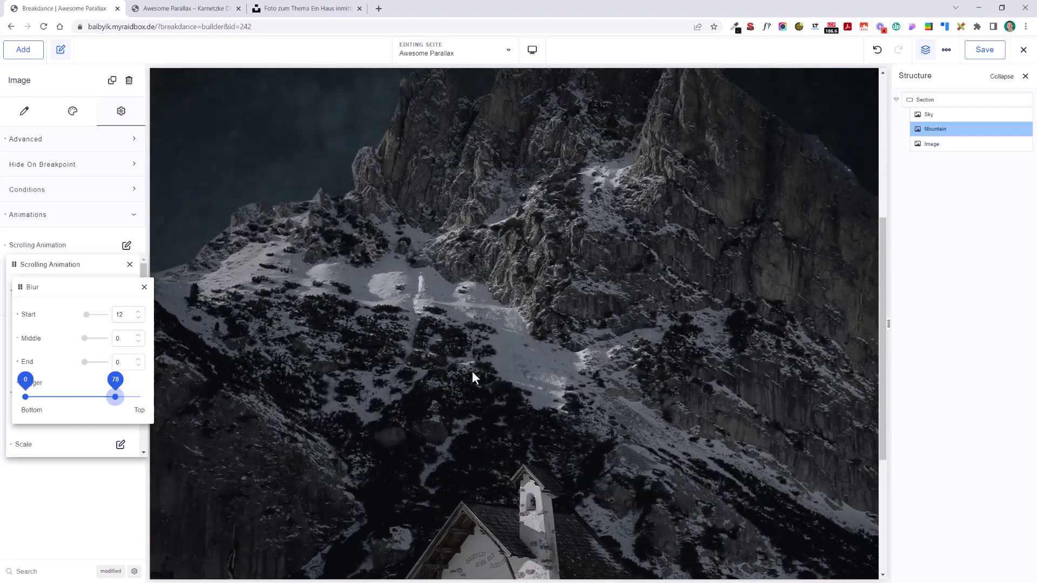
{"action": "scroll", "coordinate": [472, 371], "scroll_direction": "up", "scroll_amount": 5}
{"action": "left_click", "coordinate": [144, 287]}
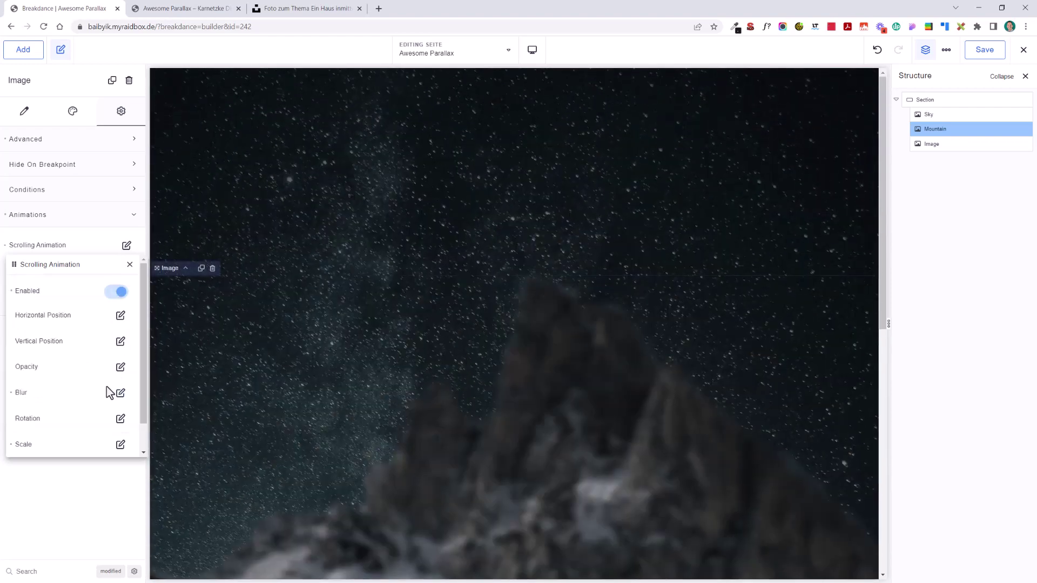
Step: Set the Mountain image's scroll rotation to Start -2, Middle 0 and End 0
{"action": "left_click", "coordinate": [119, 420]}
{"action": "left_click", "coordinate": [129, 315]}
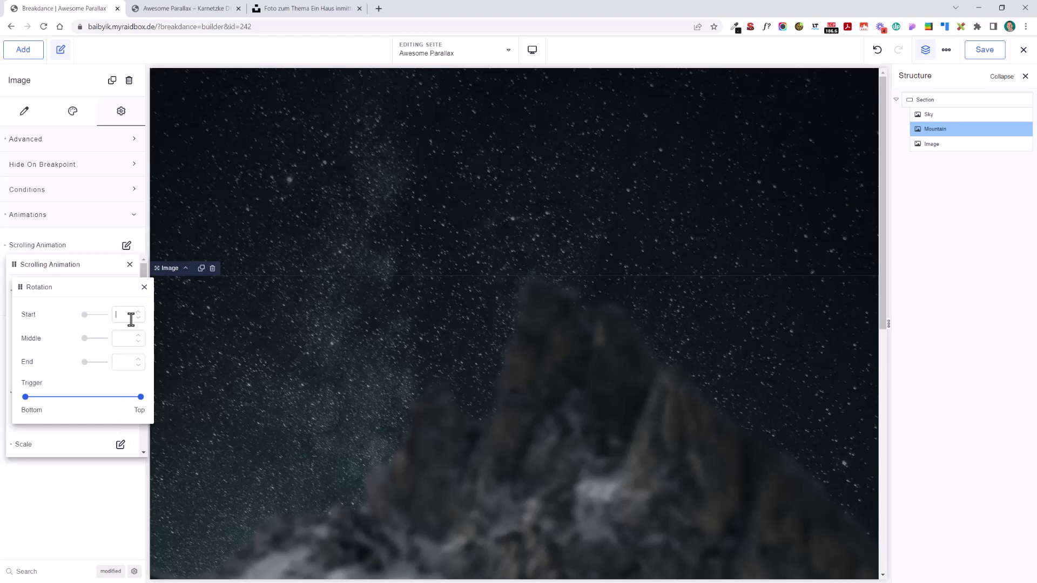
{"action": "type", "text": "15"}
{"action": "scroll", "coordinate": [534, 420], "scroll_direction": "down", "scroll_amount": 5}
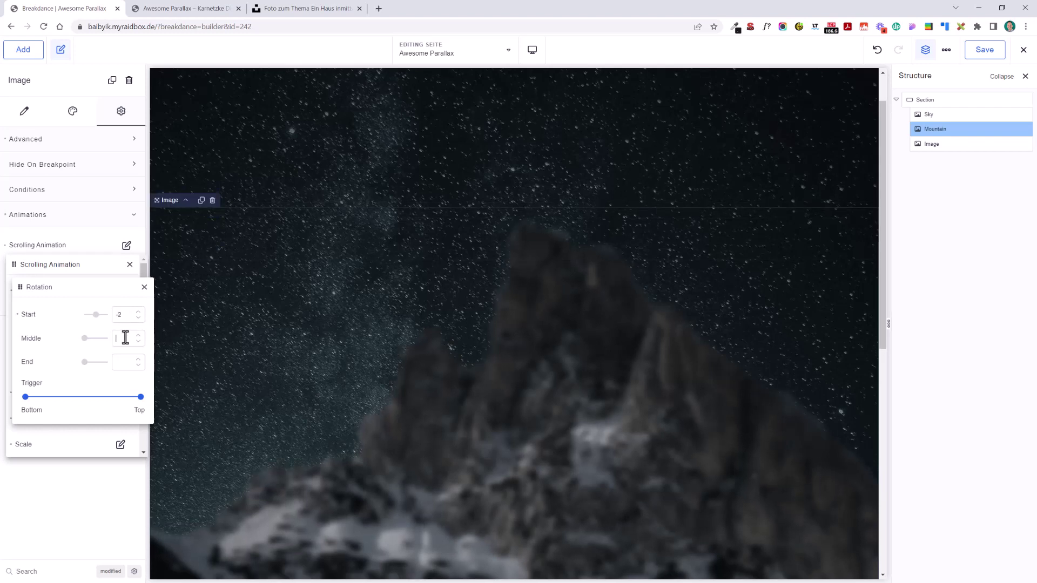
{"action": "left_click", "coordinate": [123, 362]}
{"action": "type", "text": "0"}
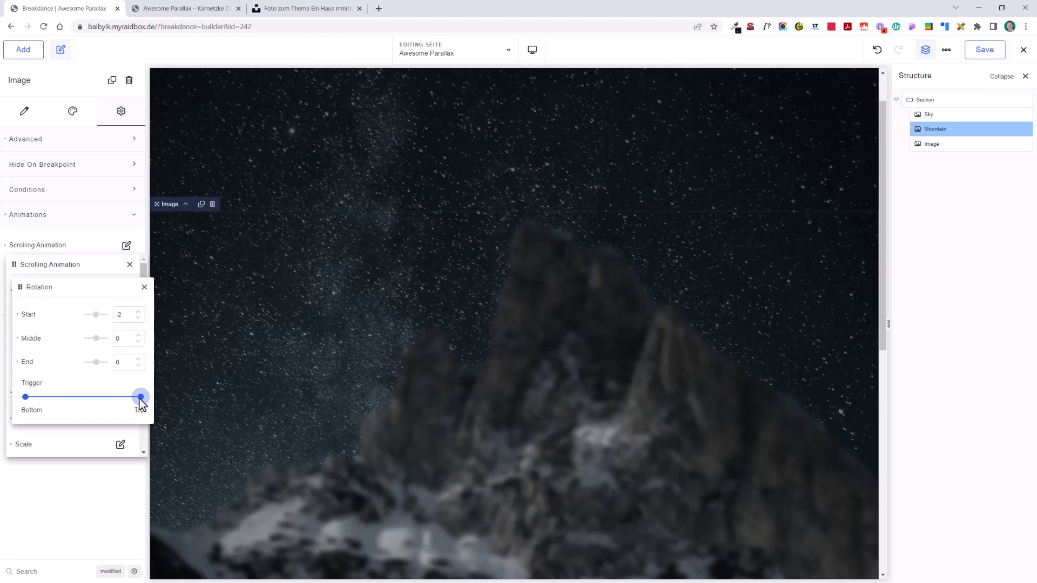
Step: Move the rotation trigger's top handle to 54 and close the scrolling animation popup
{"action": "left_click_drag", "start_coordinate": [140, 396], "coordinate": [87, 397]}
{"action": "scroll", "coordinate": [349, 278], "scroll_direction": "down", "scroll_amount": 3}
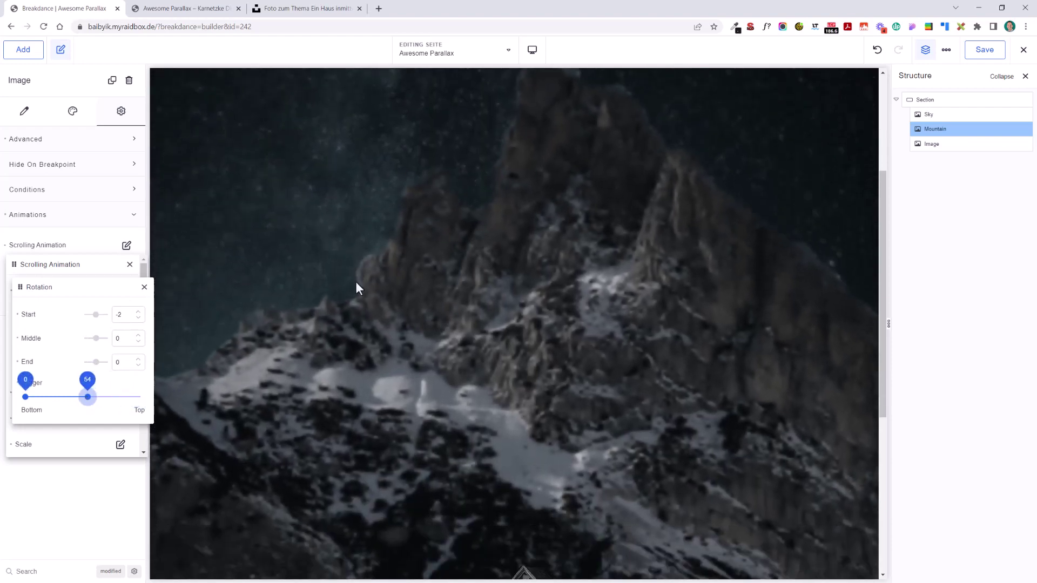
{"action": "scroll", "coordinate": [359, 292], "scroll_direction": "down", "scroll_amount": 3}
{"action": "scroll", "coordinate": [361, 294], "scroll_direction": "up", "scroll_amount": 4}
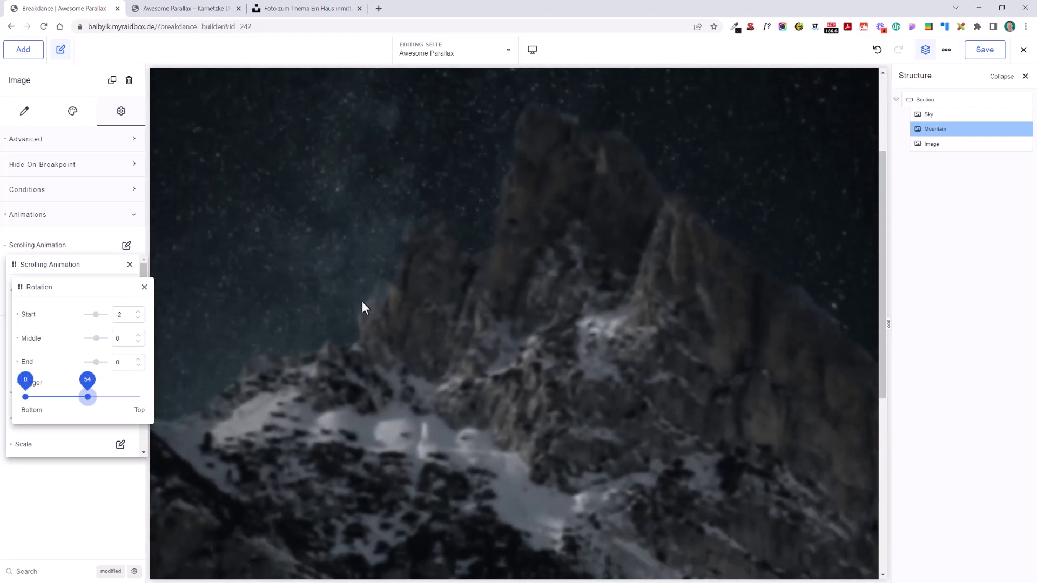
{"action": "scroll", "coordinate": [363, 309], "scroll_direction": "up", "scroll_amount": 3}
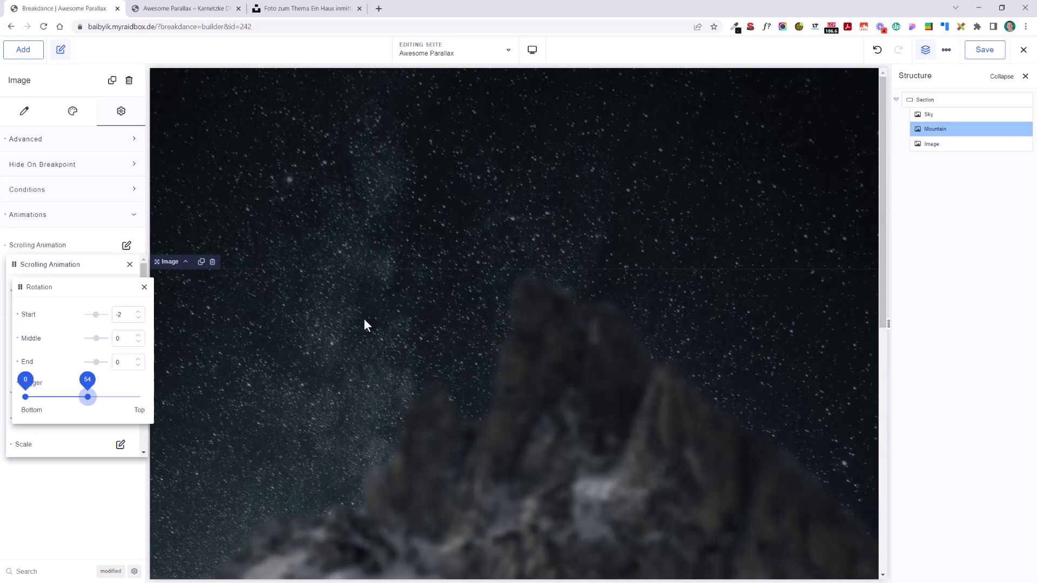
{"action": "scroll", "coordinate": [363, 311], "scroll_direction": "down", "scroll_amount": 5}
{"action": "scroll", "coordinate": [386, 338], "scroll_direction": "up", "scroll_amount": 5}
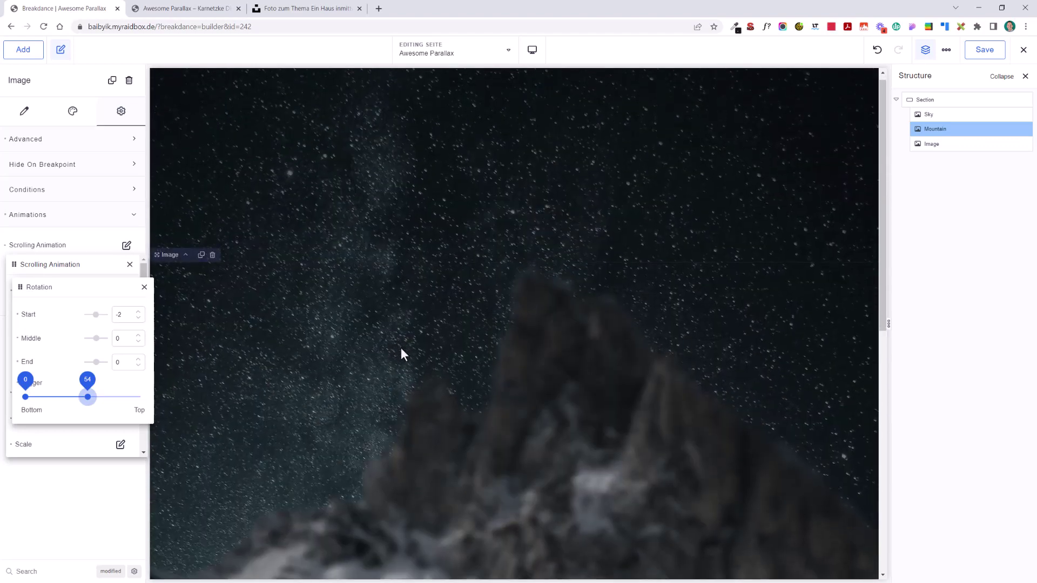
{"action": "scroll", "coordinate": [404, 350], "scroll_direction": "down", "scroll_amount": 3}
{"action": "scroll", "coordinate": [407, 350], "scroll_direction": "up", "scroll_amount": 3}
{"action": "scroll", "coordinate": [409, 354], "scroll_direction": "down", "scroll_amount": 3}
{"action": "scroll", "coordinate": [410, 357], "scroll_direction": "up", "scroll_amount": 1}
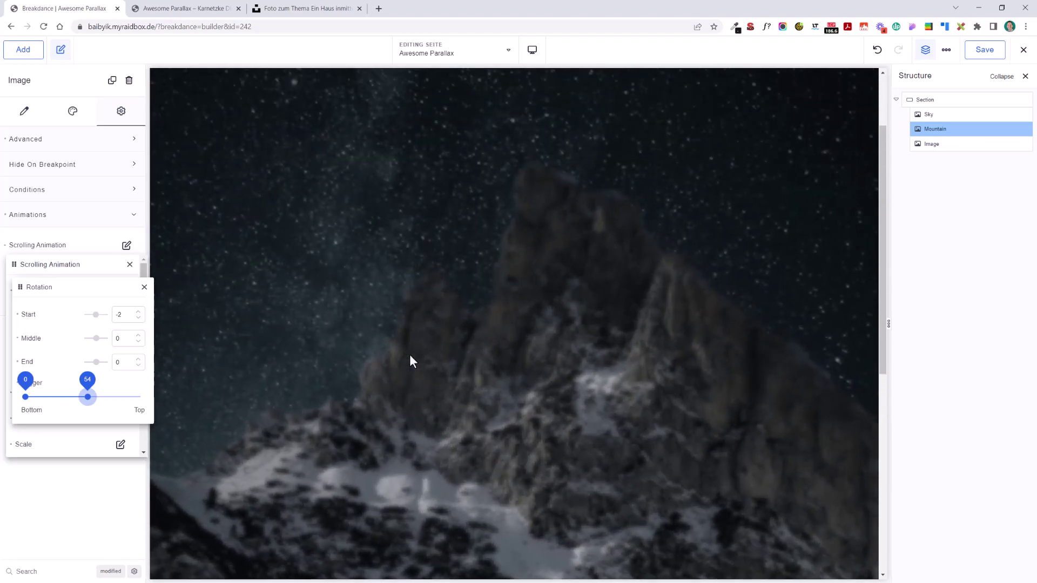
{"action": "scroll", "coordinate": [410, 356], "scroll_direction": "up", "scroll_amount": 1}
{"action": "scroll", "coordinate": [410, 357], "scroll_direction": "down", "scroll_amount": 2}
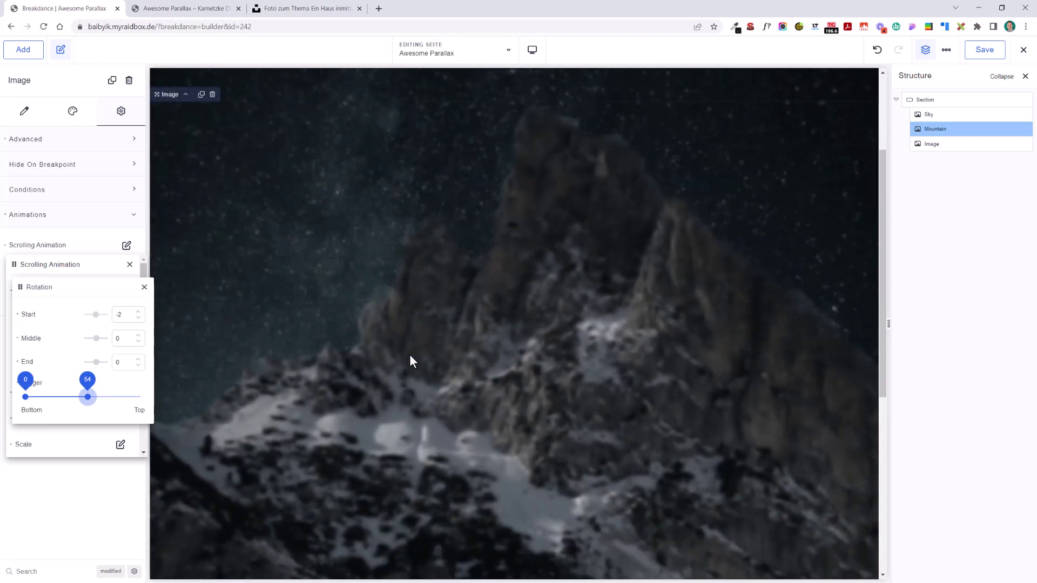
{"action": "scroll", "coordinate": [409, 354], "scroll_direction": "up", "scroll_amount": 2}
{"action": "scroll", "coordinate": [415, 358], "scroll_direction": "down", "scroll_amount": 3}
{"action": "scroll", "coordinate": [416, 357], "scroll_direction": "up", "scroll_amount": 3}
{"action": "scroll", "coordinate": [416, 361], "scroll_direction": "down", "scroll_amount": 3}
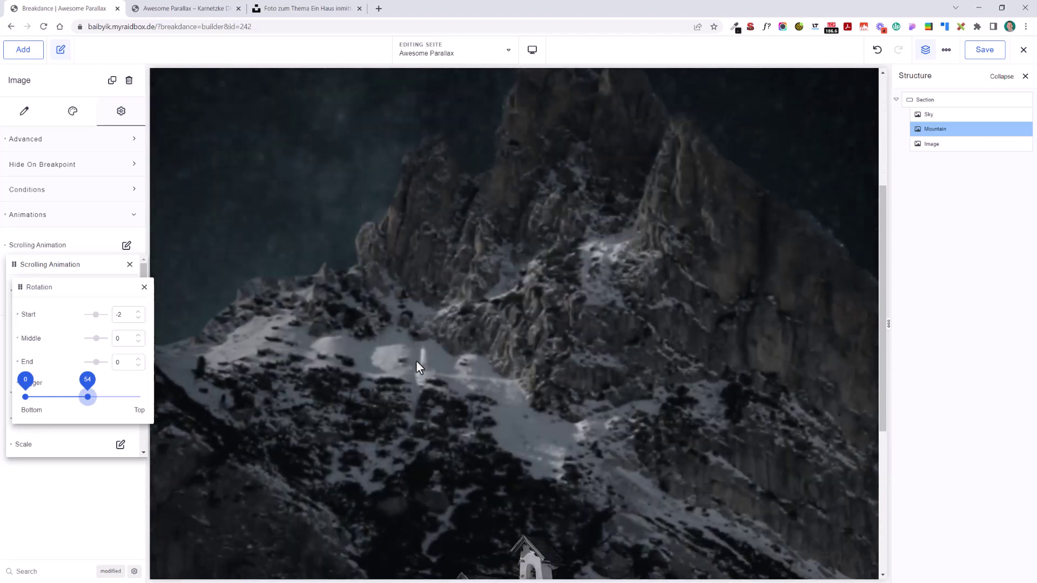
{"action": "scroll", "coordinate": [418, 360], "scroll_direction": "down", "scroll_amount": 2}
{"action": "scroll", "coordinate": [419, 364], "scroll_direction": "up", "scroll_amount": 4}
{"action": "scroll", "coordinate": [420, 364], "scroll_direction": "down", "scroll_amount": 2}
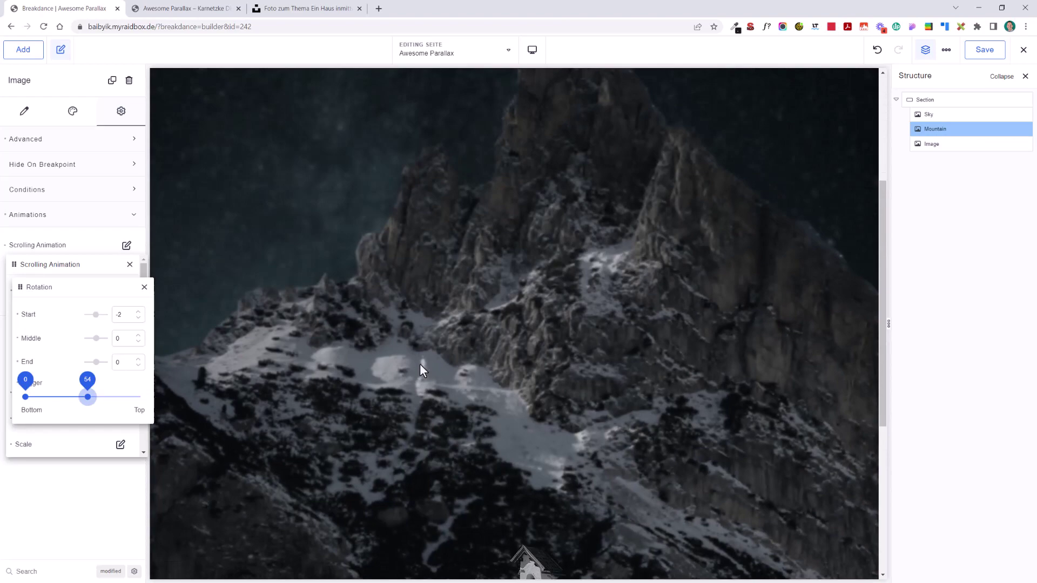
{"action": "scroll", "coordinate": [417, 361], "scroll_direction": "up", "scroll_amount": 3}
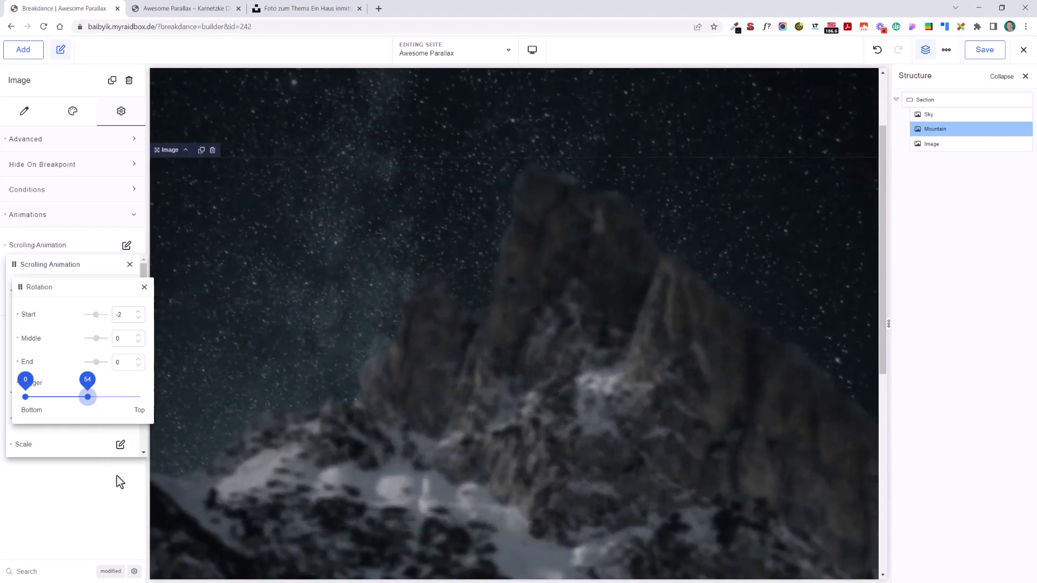
{"action": "left_click", "coordinate": [120, 482]}
{"action": "scroll", "coordinate": [562, 310], "scroll_direction": "down", "scroll_amount": 4}
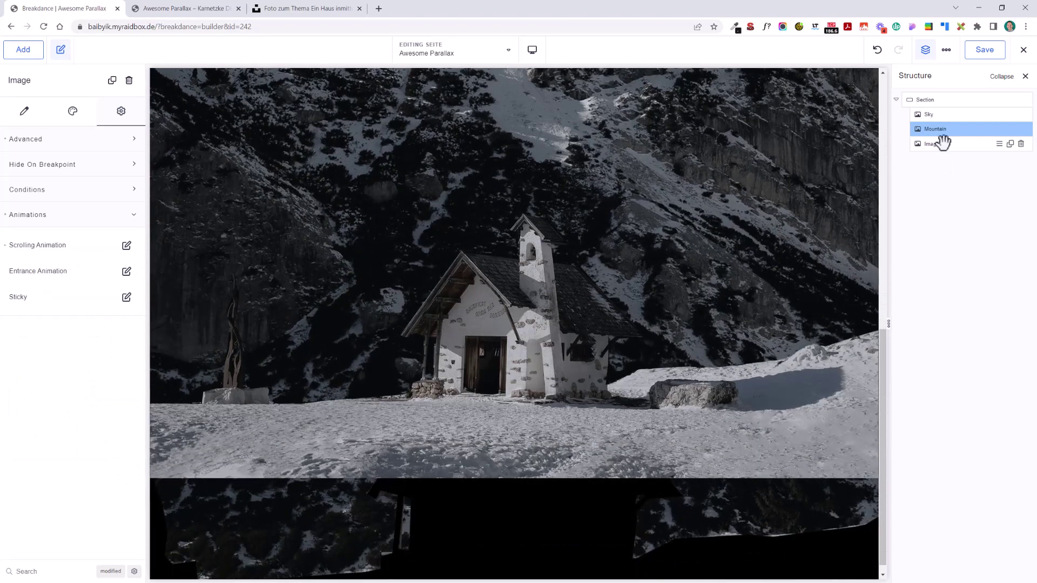
Step: Rename the third image layer to 'Tiny House'
{"action": "double_click", "coordinate": [940, 143]}
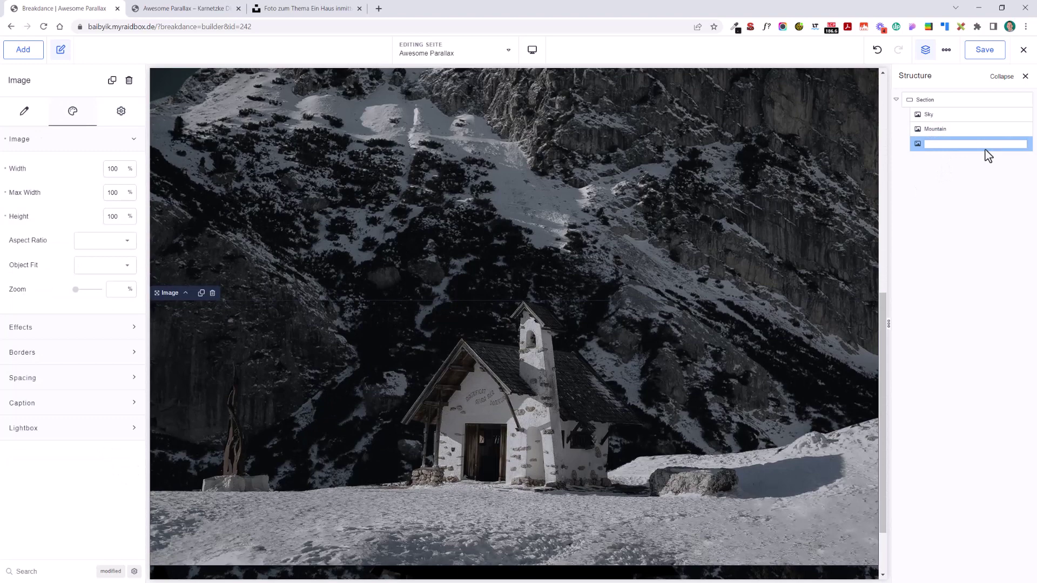
{"action": "type", "text": "Tiny House"}
{"action": "key", "text": "Return"}
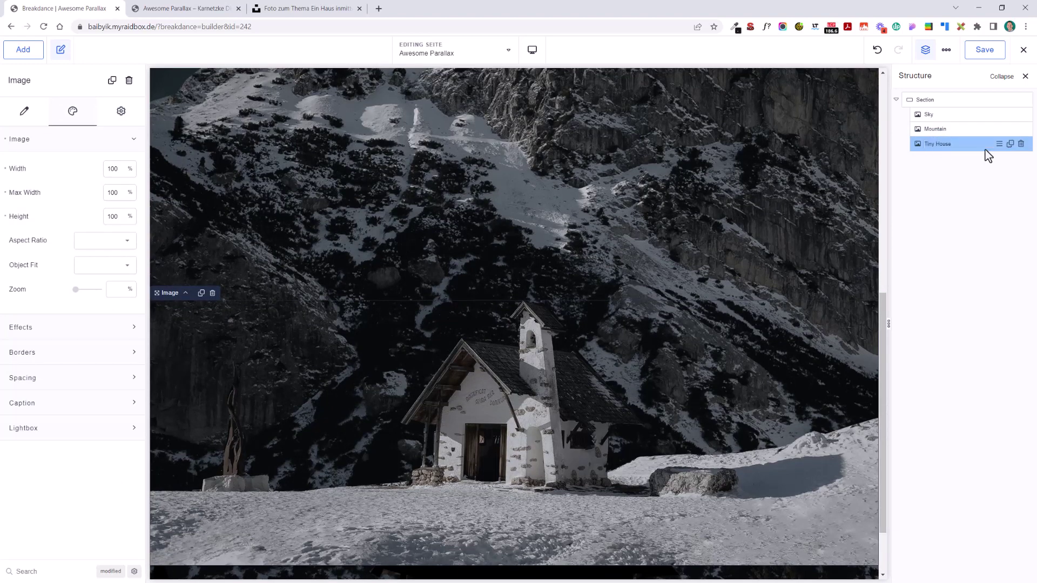
Step: Enable Scrolling Animation under the Tiny House image's Animations settings
{"action": "left_click", "coordinate": [121, 112]}
{"action": "left_click", "coordinate": [93, 222]}
{"action": "left_click", "coordinate": [126, 246]}
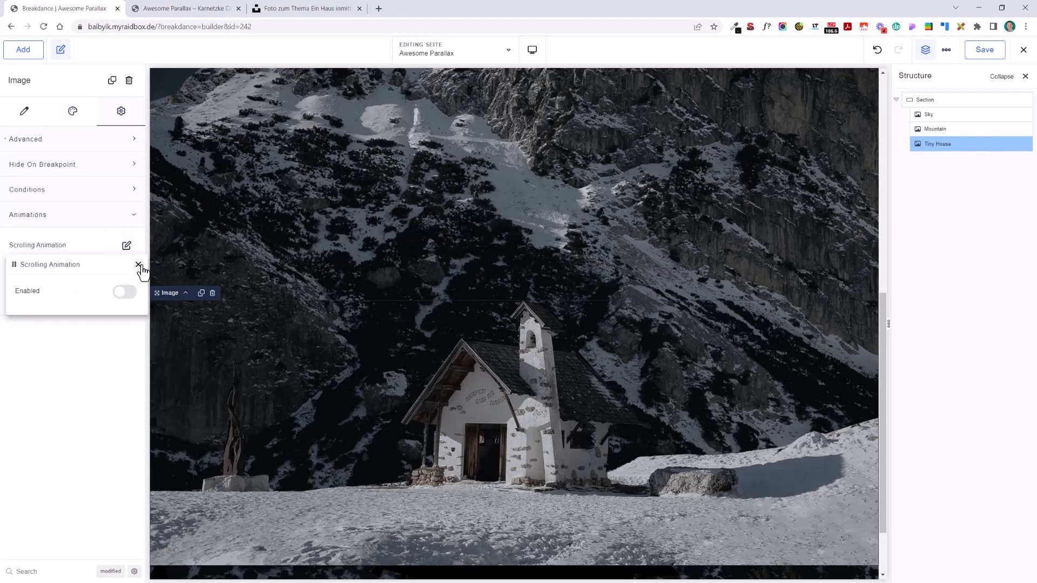
{"action": "left_click", "coordinate": [122, 294]}
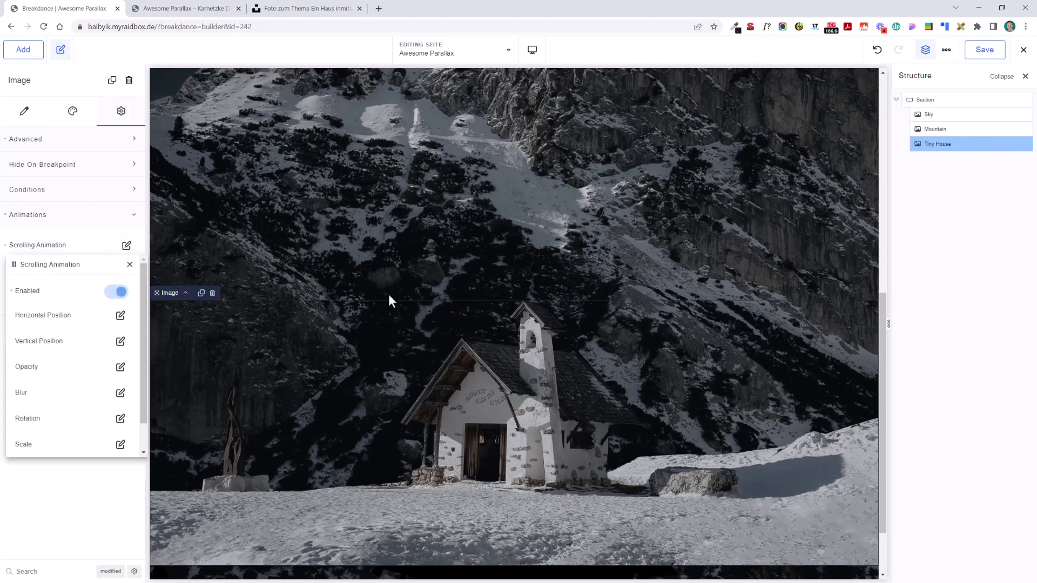
{"action": "scroll", "coordinate": [533, 325], "scroll_direction": "down", "scroll_amount": 2}
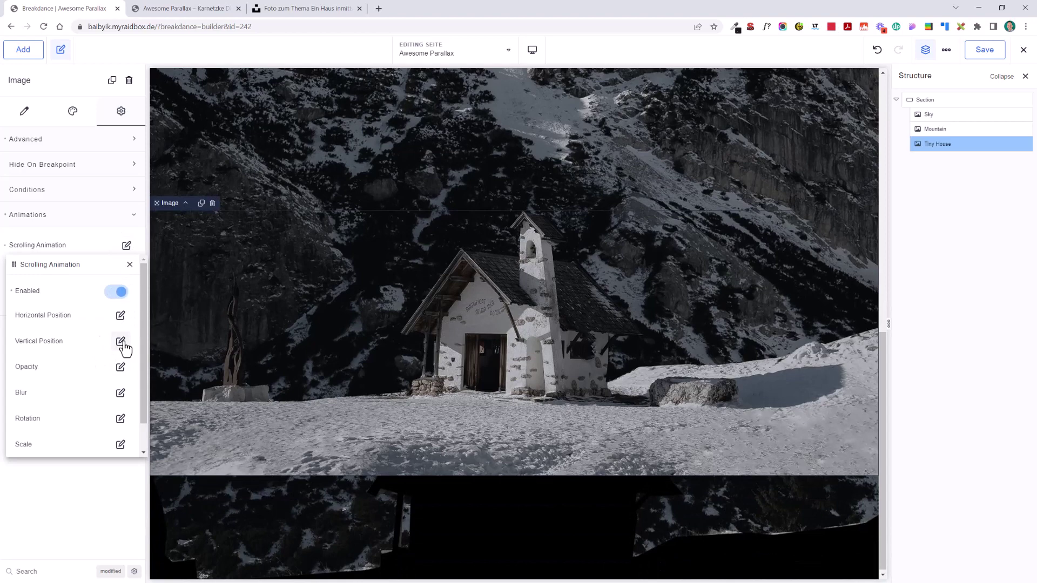
Step: Set the Tiny House vertical position Start offset to -10 vh
{"action": "left_click", "coordinate": [115, 342]}
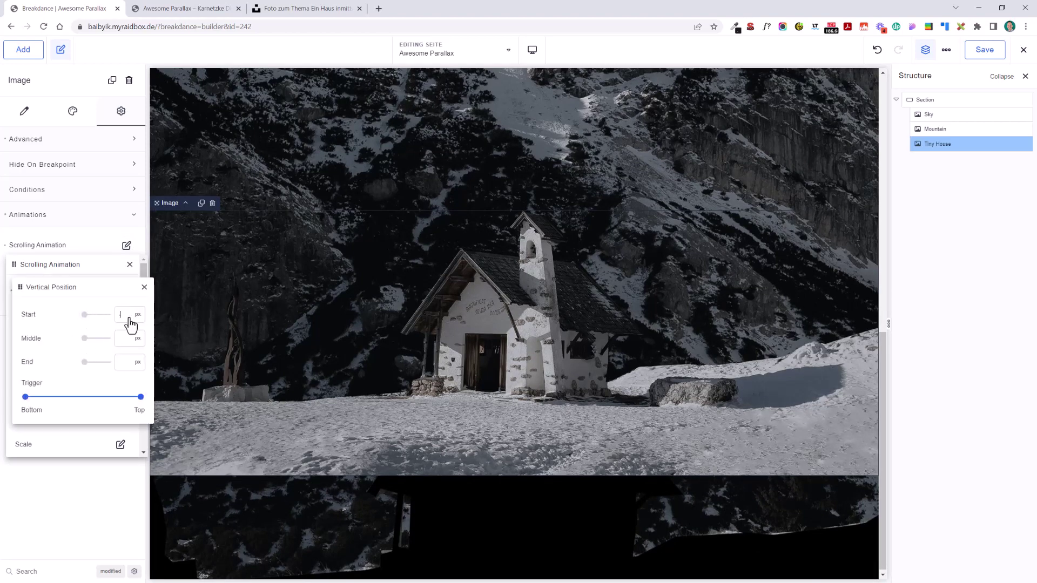
{"action": "type", "text": "-20"}
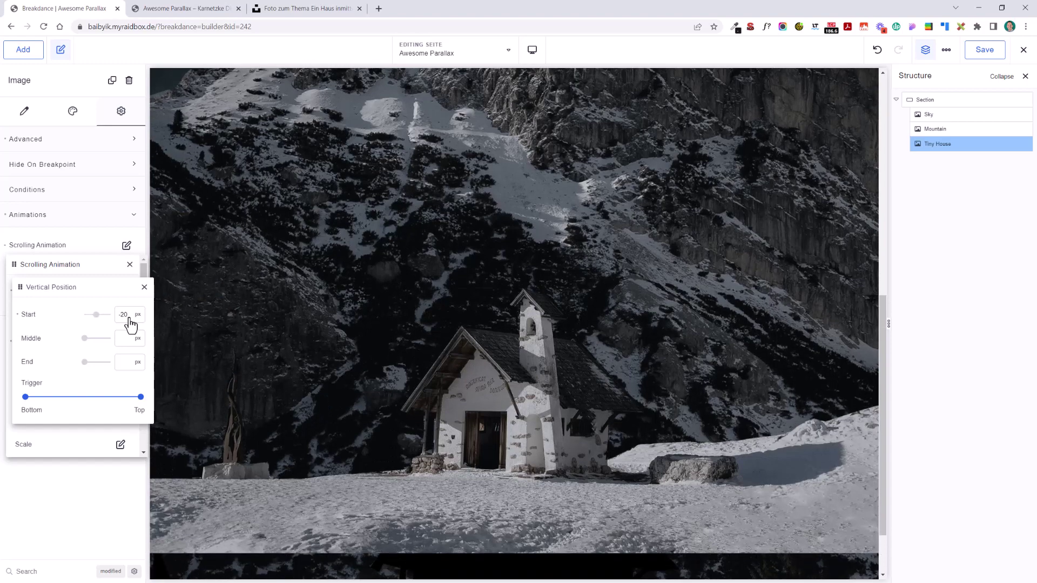
{"action": "key", "text": "BackSpace"}
{"action": "key", "text": "BackSpace"}
{"action": "key", "text": "BackSpace"}
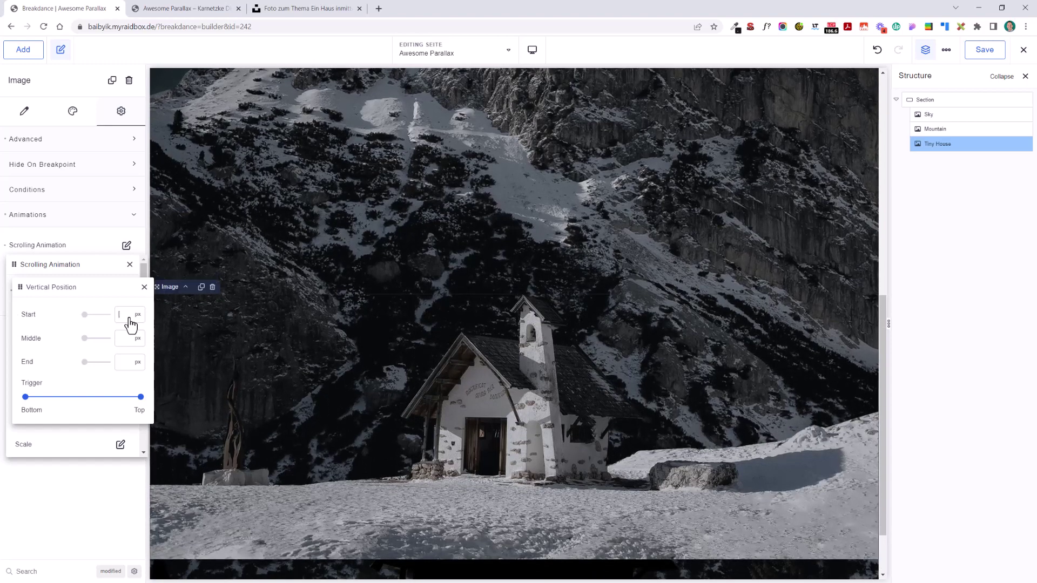
{"action": "type", "text": "-10"}
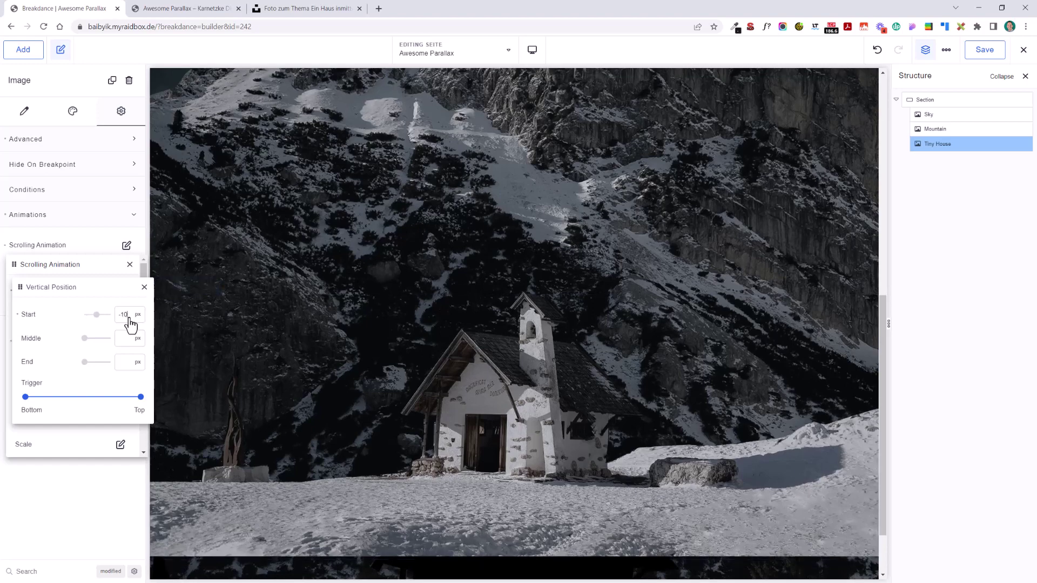
{"action": "left_click", "coordinate": [138, 319]}
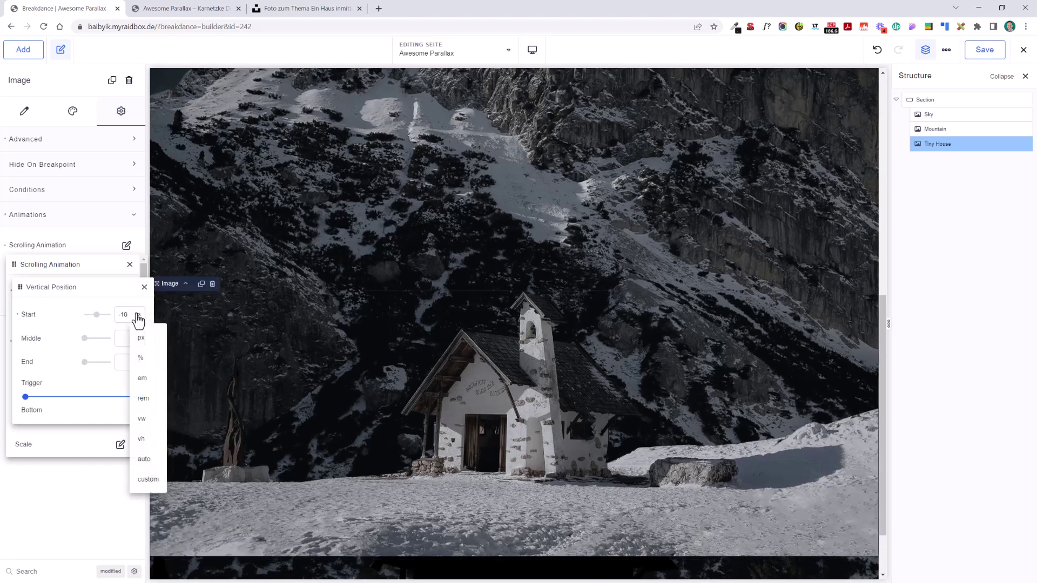
{"action": "left_click", "coordinate": [146, 444]}
Step: Move the vertical position trigger's end to 68 and close the settings
{"action": "scroll", "coordinate": [417, 271], "scroll_direction": "up", "scroll_amount": 5}
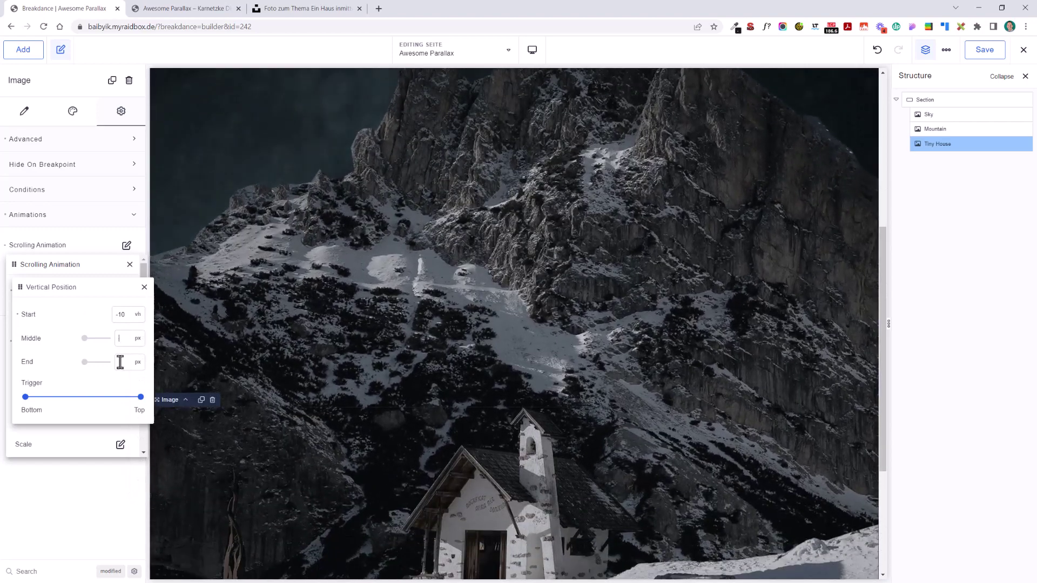
{"action": "left_click_drag", "start_coordinate": [139, 397], "coordinate": [103, 397]}
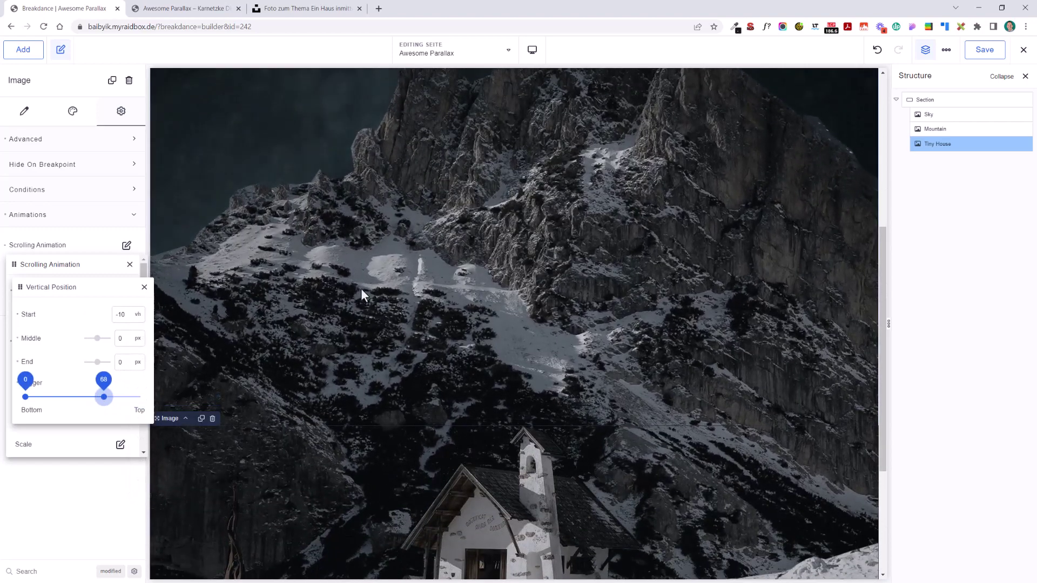
{"action": "scroll", "coordinate": [372, 280], "scroll_direction": "down", "scroll_amount": 5}
{"action": "scroll", "coordinate": [353, 296], "scroll_direction": "up", "scroll_amount": 3}
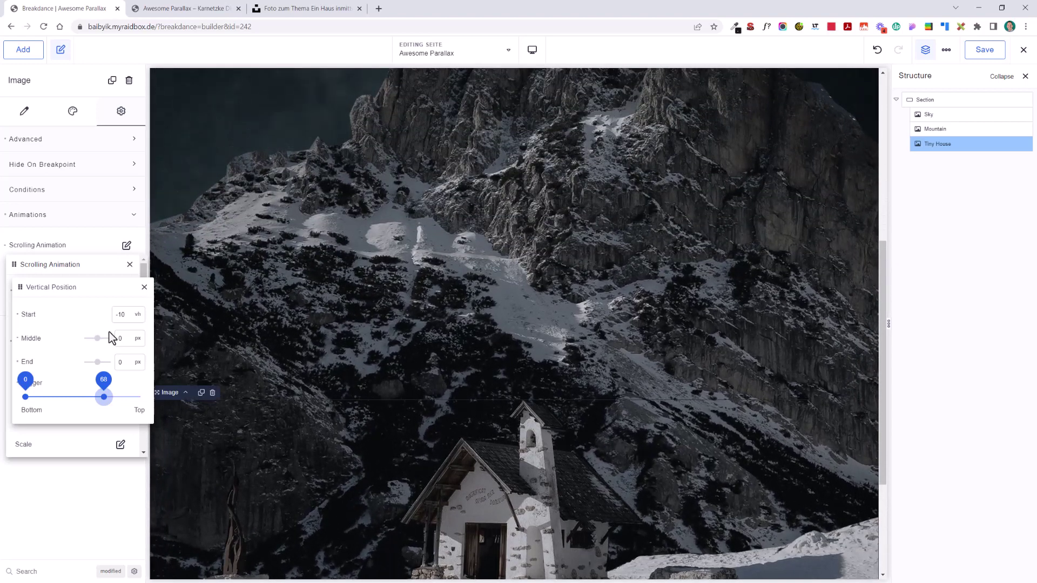
{"action": "scroll", "coordinate": [261, 332], "scroll_direction": "down", "scroll_amount": 5}
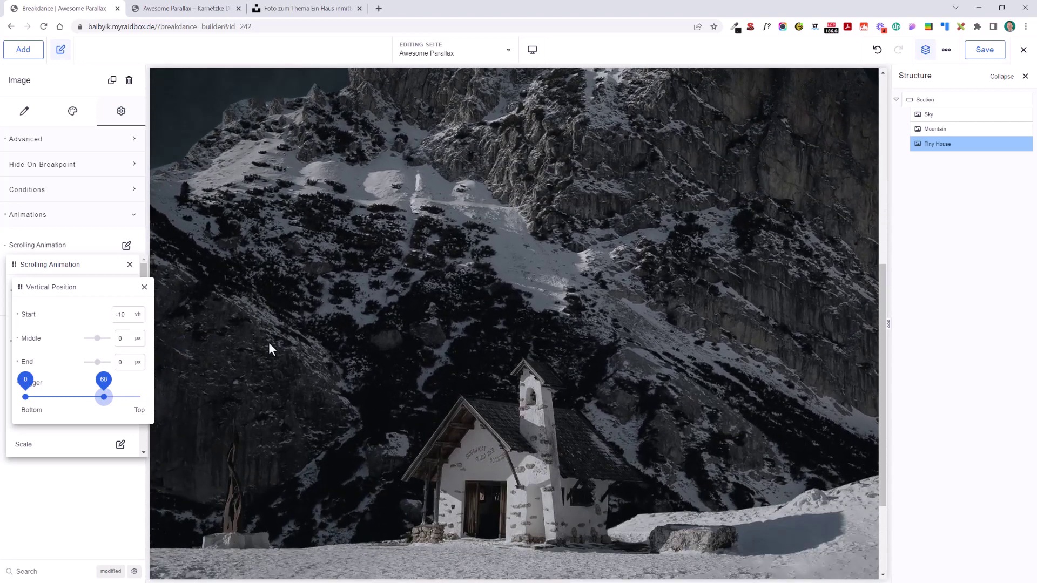
{"action": "scroll", "coordinate": [272, 343], "scroll_direction": "up", "scroll_amount": 5}
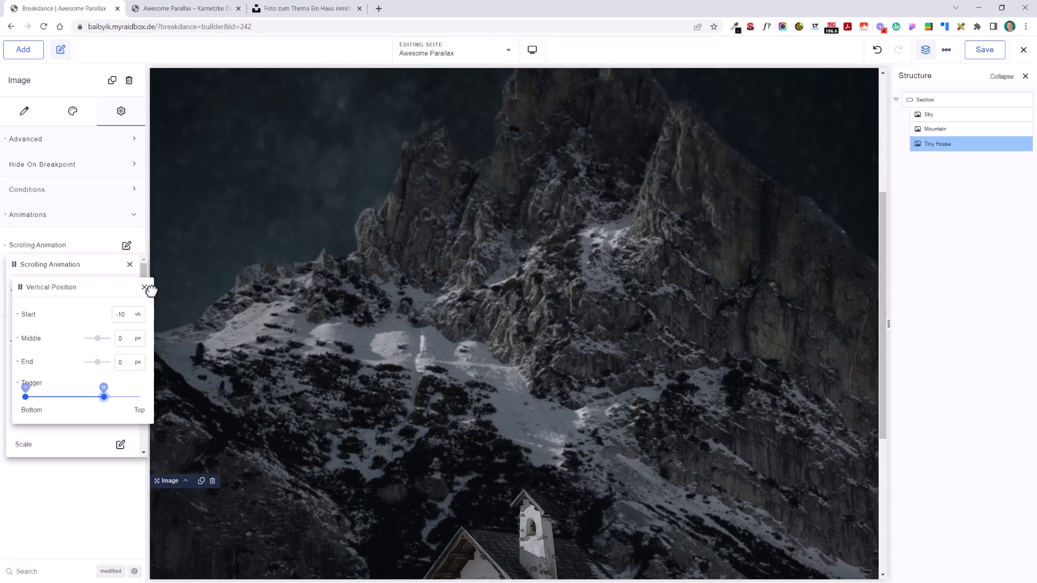
{"action": "left_click", "coordinate": [144, 287]}
Step: Enter the Tiny House scale values and end the scale trigger around 63
{"action": "left_click", "coordinate": [120, 444]}
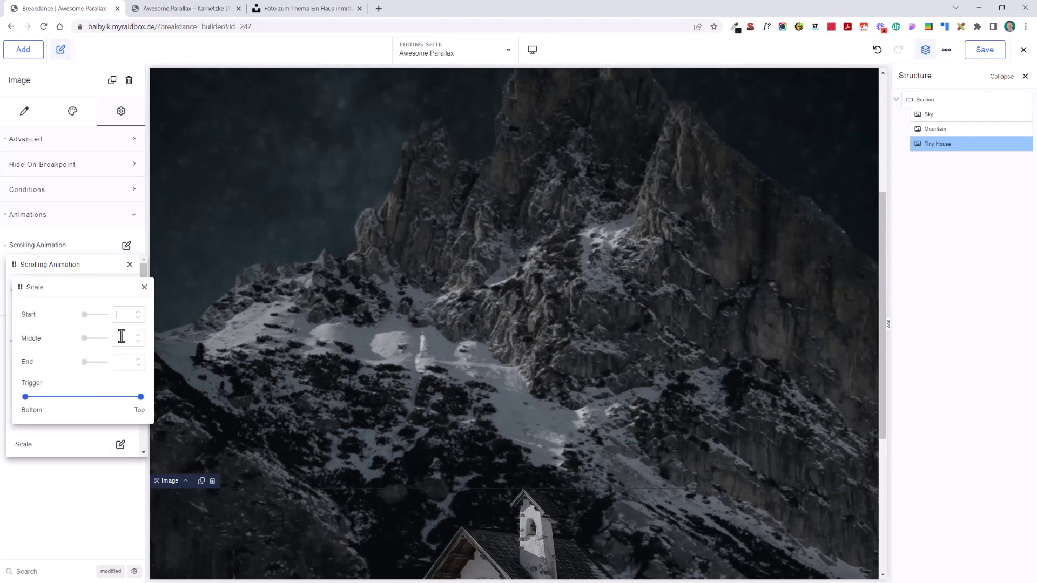
{"action": "type", "text": "1.2"}
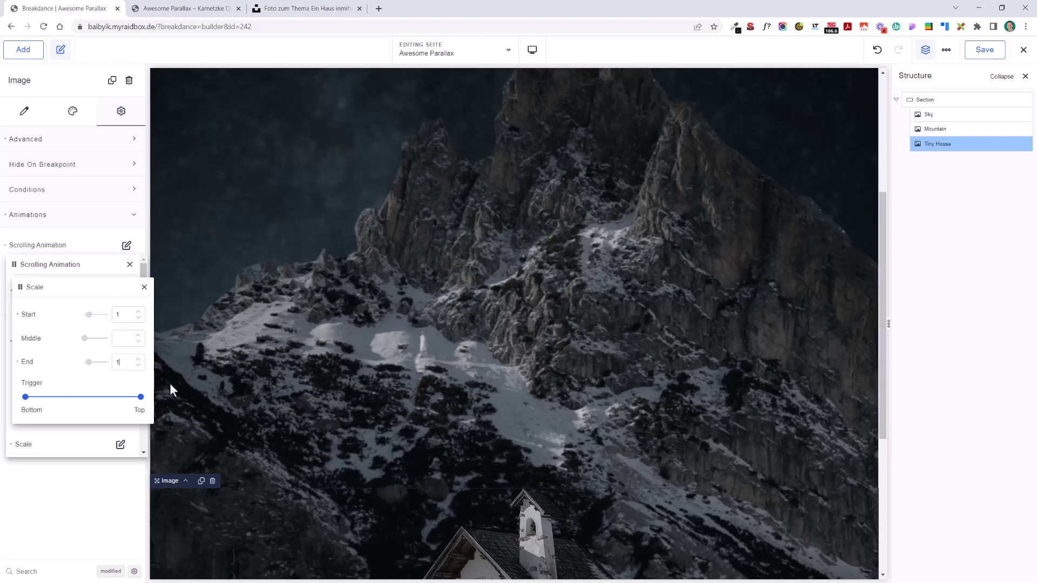
{"action": "scroll", "coordinate": [387, 349], "scroll_direction": "down", "scroll_amount": 4}
{"action": "scroll", "coordinate": [381, 351], "scroll_direction": "up", "scroll_amount": 4}
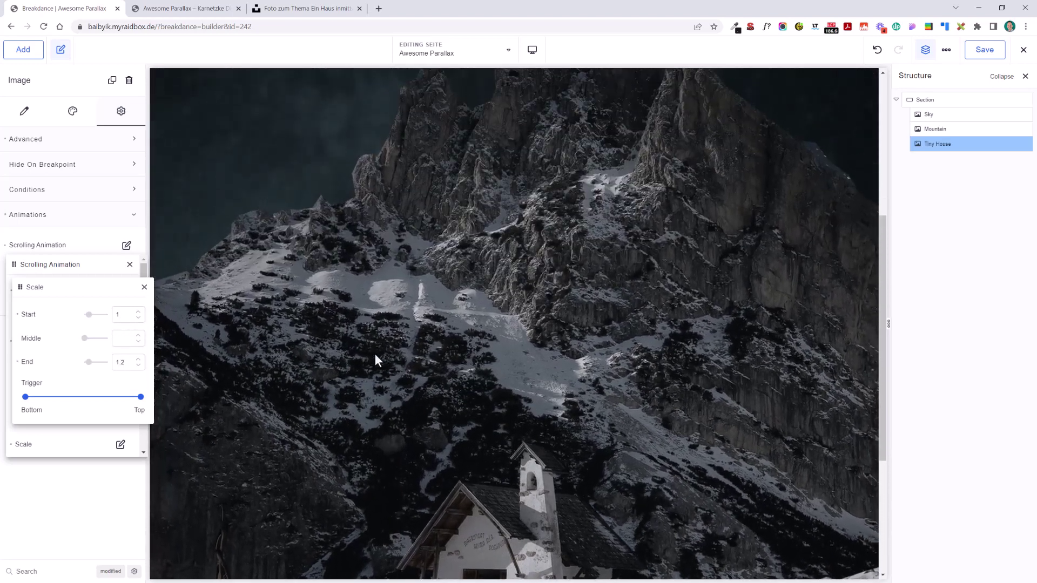
{"action": "left_click_drag", "start_coordinate": [116, 399], "coordinate": [98, 397]}
Step: Raise the End scale to 1.6 and close the Scale settings
{"action": "left_click", "coordinate": [120, 365]}
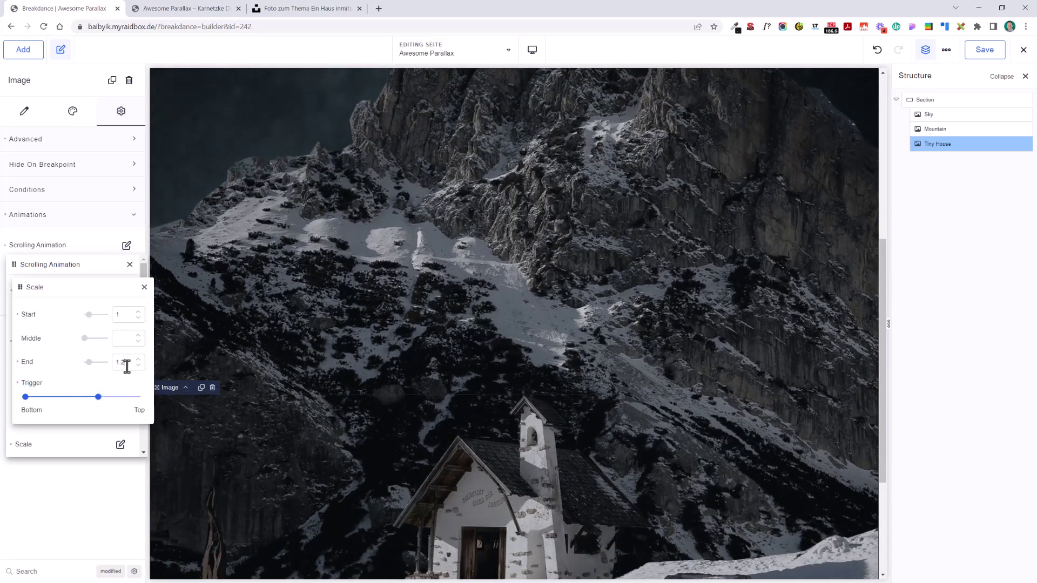
{"action": "key", "text": "BackSpace"}
{"action": "type", "text": "4"}
{"action": "scroll", "coordinate": [342, 268], "scroll_direction": "down", "scroll_amount": 3}
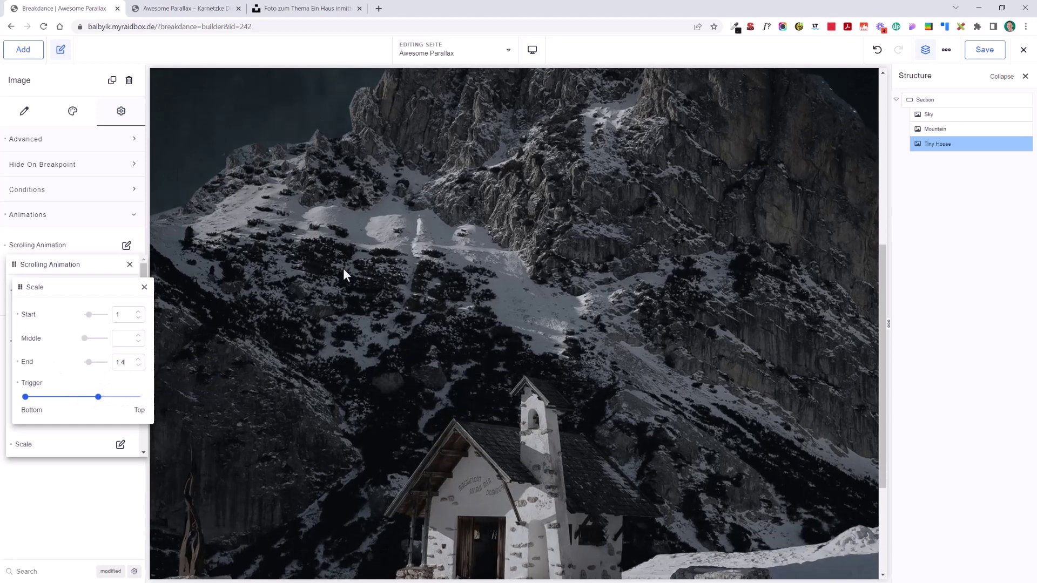
{"action": "scroll", "coordinate": [349, 266], "scroll_direction": "down", "scroll_amount": 5}
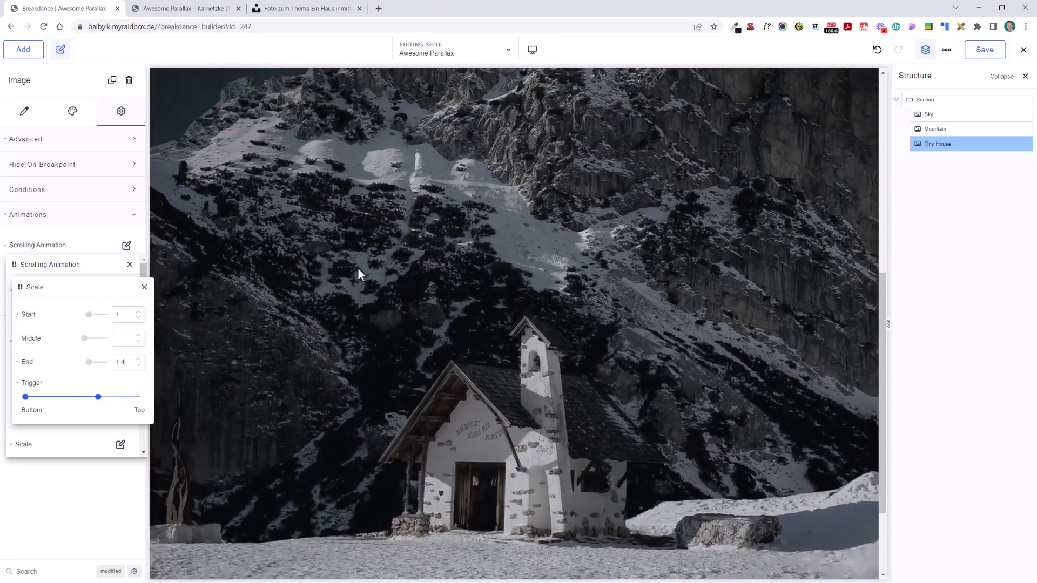
{"action": "scroll", "coordinate": [361, 275], "scroll_direction": "up", "scroll_amount": 3}
{"action": "scroll", "coordinate": [360, 274], "scroll_direction": "down", "scroll_amount": 4}
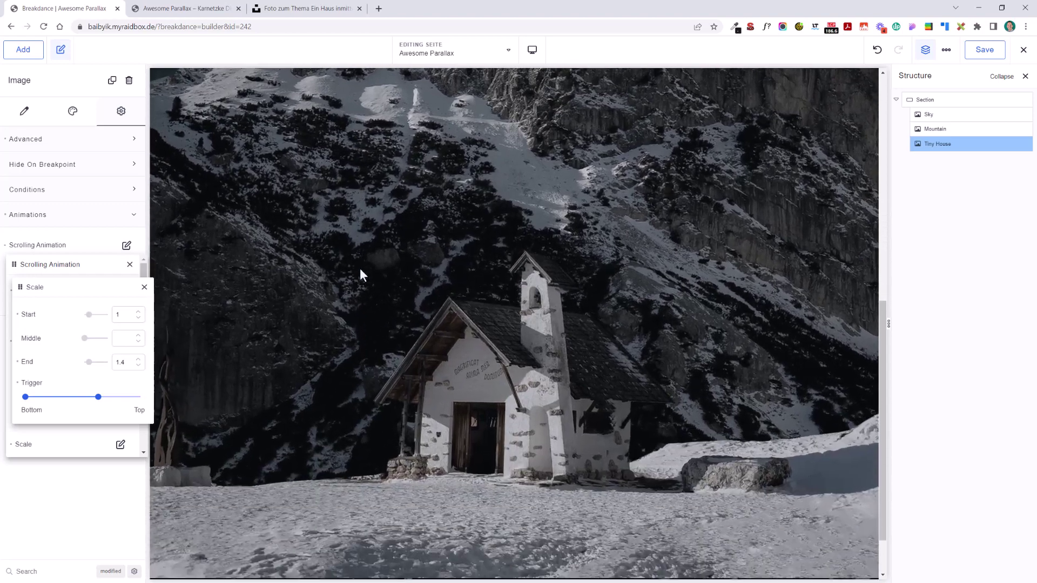
{"action": "scroll", "coordinate": [361, 274], "scroll_direction": "up", "scroll_amount": 2}
{"action": "key", "text": "Up"}
{"action": "key", "text": "Up"}
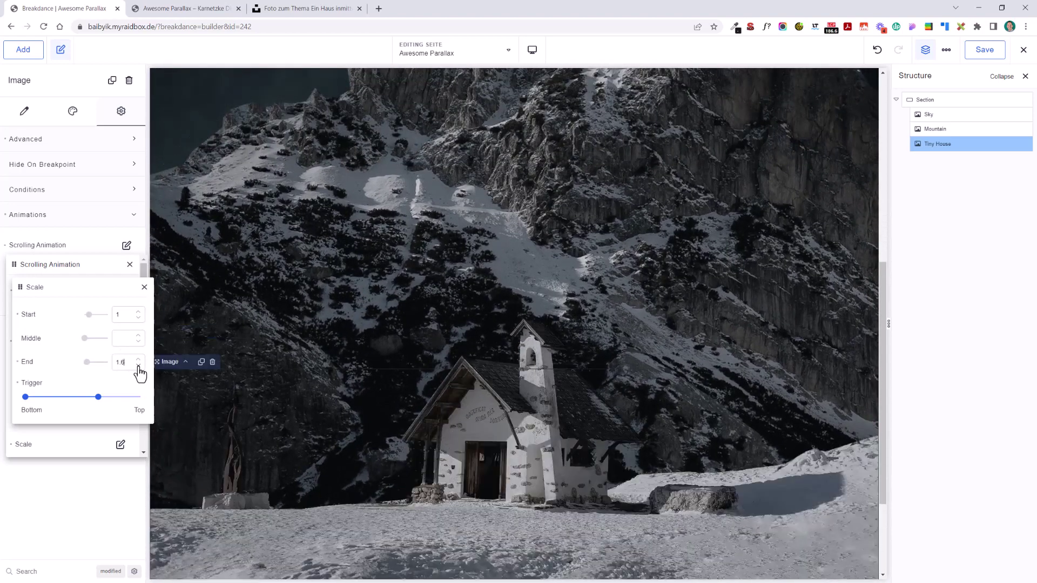
{"action": "scroll", "coordinate": [449, 274], "scroll_direction": "down", "scroll_amount": 2}
{"action": "scroll", "coordinate": [448, 274], "scroll_direction": "up", "scroll_amount": 2}
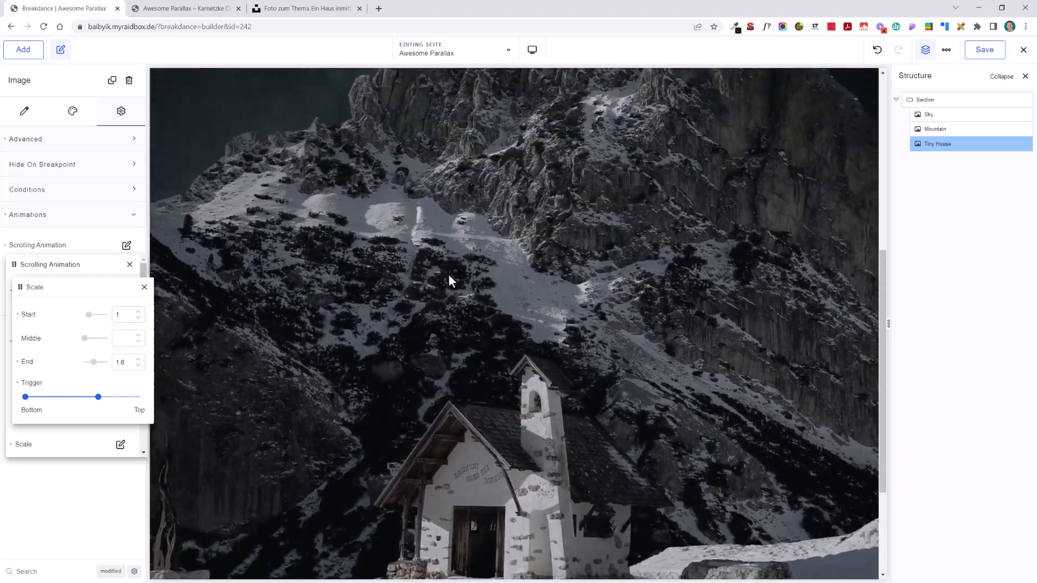
{"action": "scroll", "coordinate": [448, 274], "scroll_direction": "down", "scroll_amount": 3}
{"action": "scroll", "coordinate": [448, 274], "scroll_direction": "up", "scroll_amount": 3}
{"action": "scroll", "coordinate": [459, 283], "scroll_direction": "down", "scroll_amount": 2}
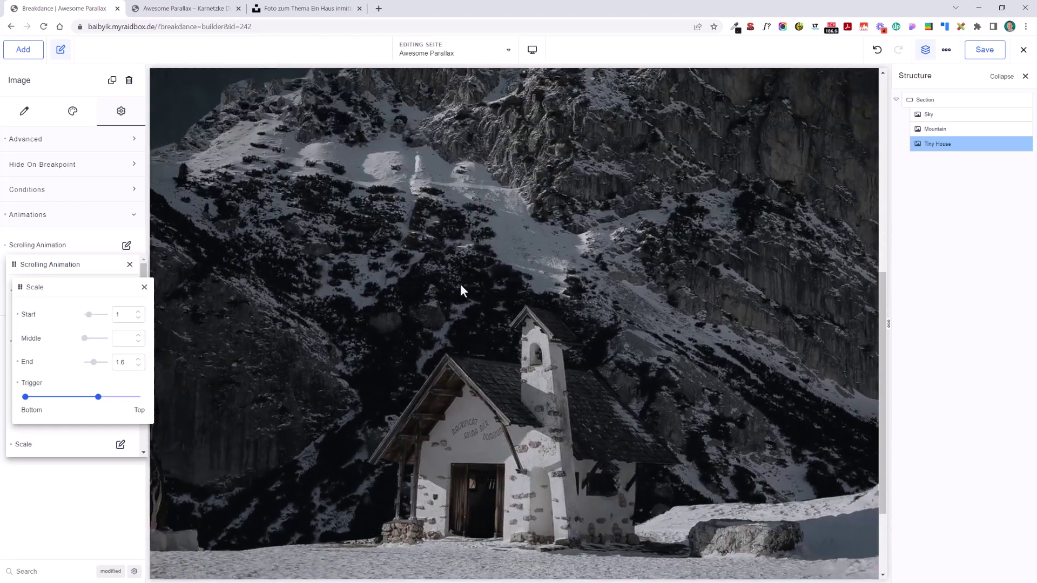
{"action": "scroll", "coordinate": [460, 284], "scroll_direction": "up", "scroll_amount": 2}
{"action": "scroll", "coordinate": [460, 284], "scroll_direction": "down", "scroll_amount": 3}
{"action": "scroll", "coordinate": [460, 284], "scroll_direction": "up", "scroll_amount": 3}
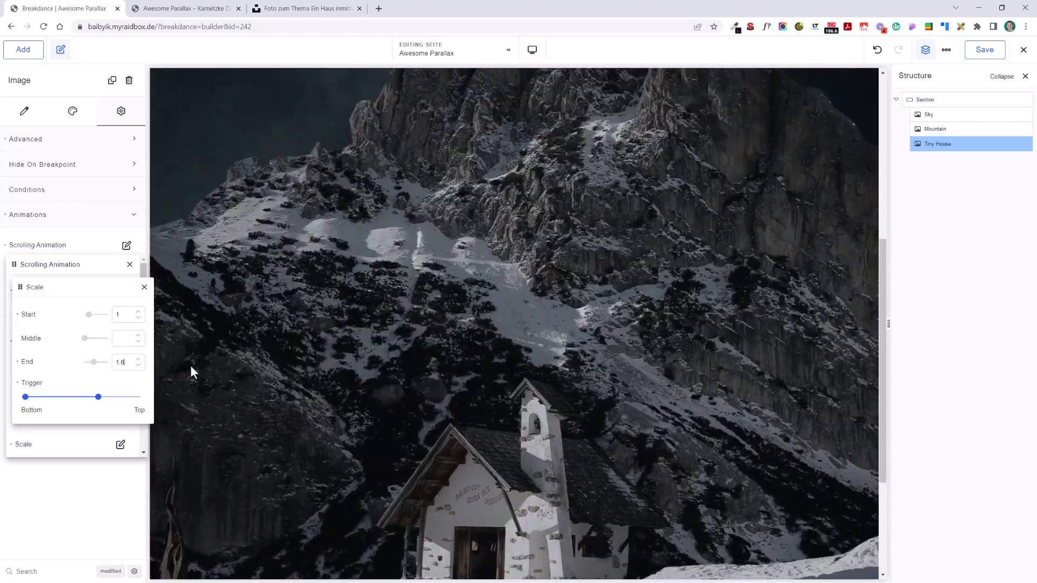
{"action": "left_click", "coordinate": [144, 287]}
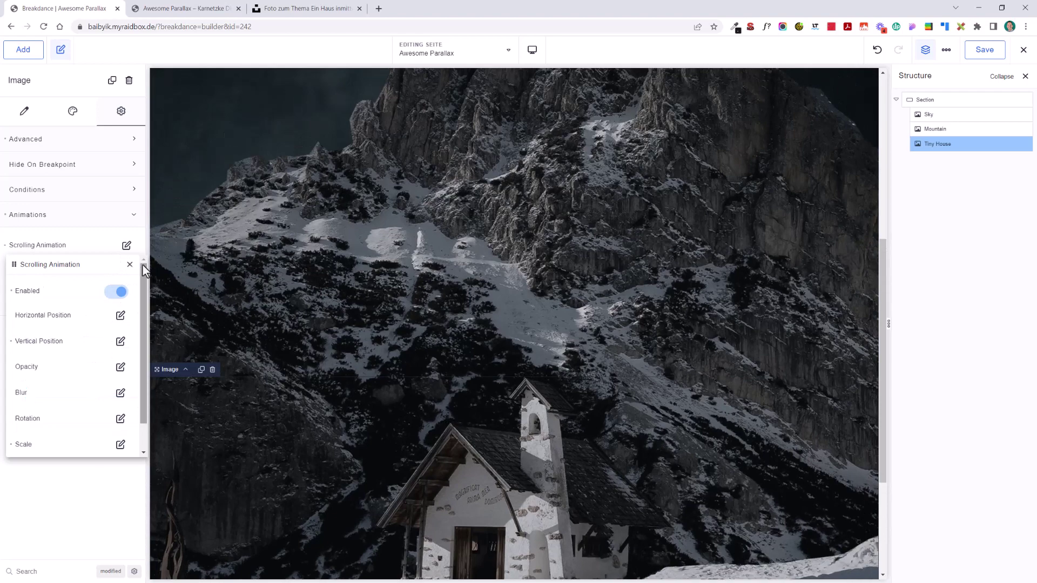
Step: Save the page and switch to the live Awesome Parallax page in the browser
{"action": "left_click", "coordinate": [999, 58]}
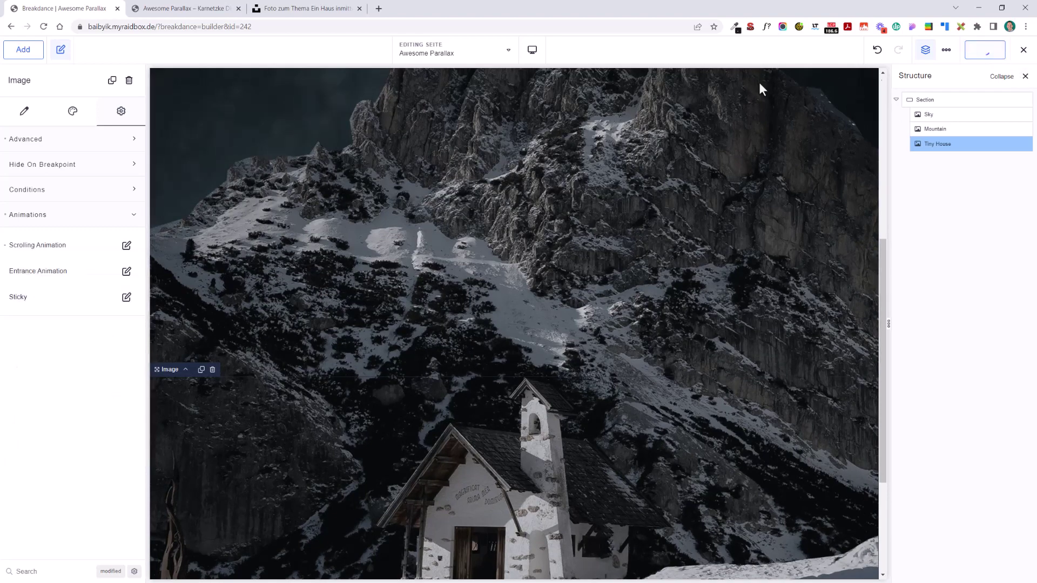
{"action": "left_click", "coordinate": [216, 9]}
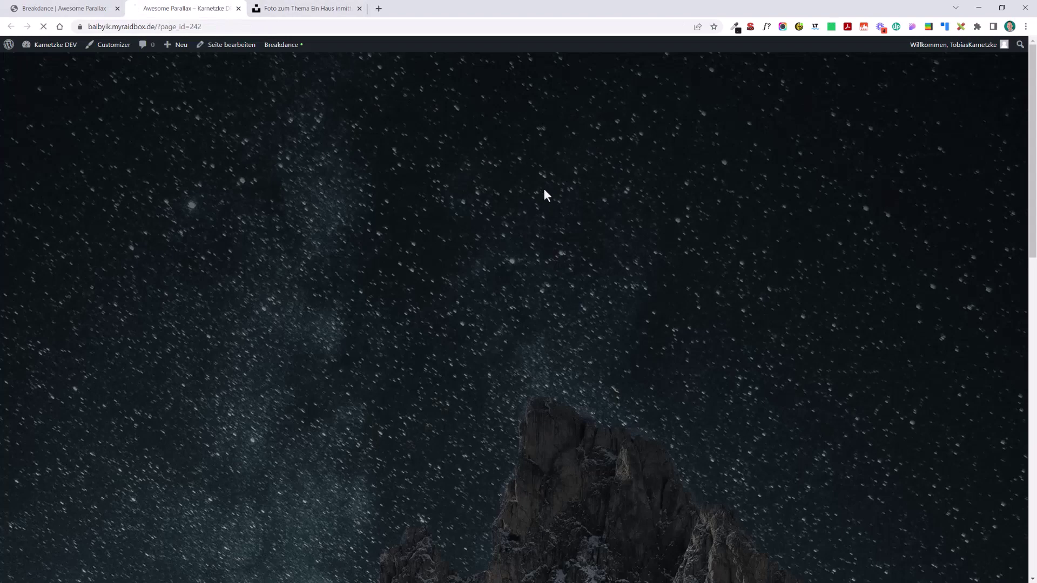
{"action": "scroll", "coordinate": [523, 178], "scroll_direction": "down", "scroll_amount": 8}
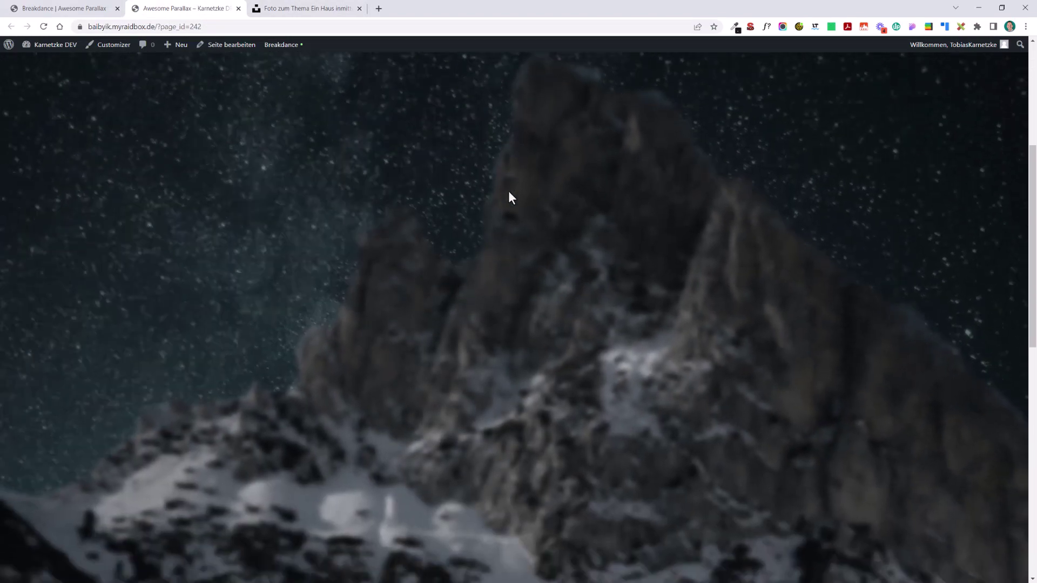
{"action": "scroll", "coordinate": [509, 195], "scroll_direction": "down", "scroll_amount": 5}
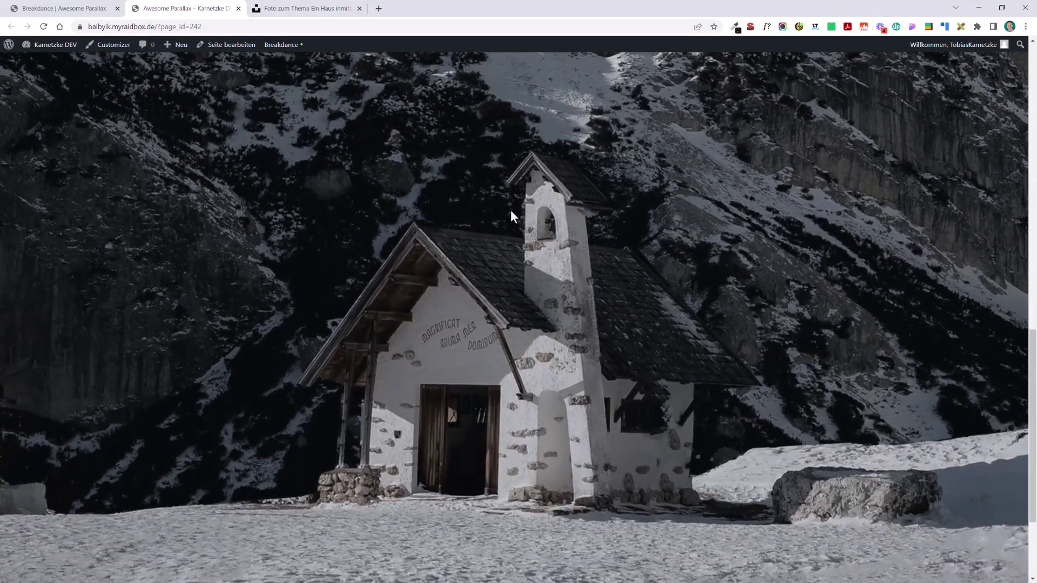
{"action": "scroll", "coordinate": [511, 211], "scroll_direction": "up", "scroll_amount": 5}
{"action": "scroll", "coordinate": [533, 219], "scroll_direction": "down", "scroll_amount": 8}
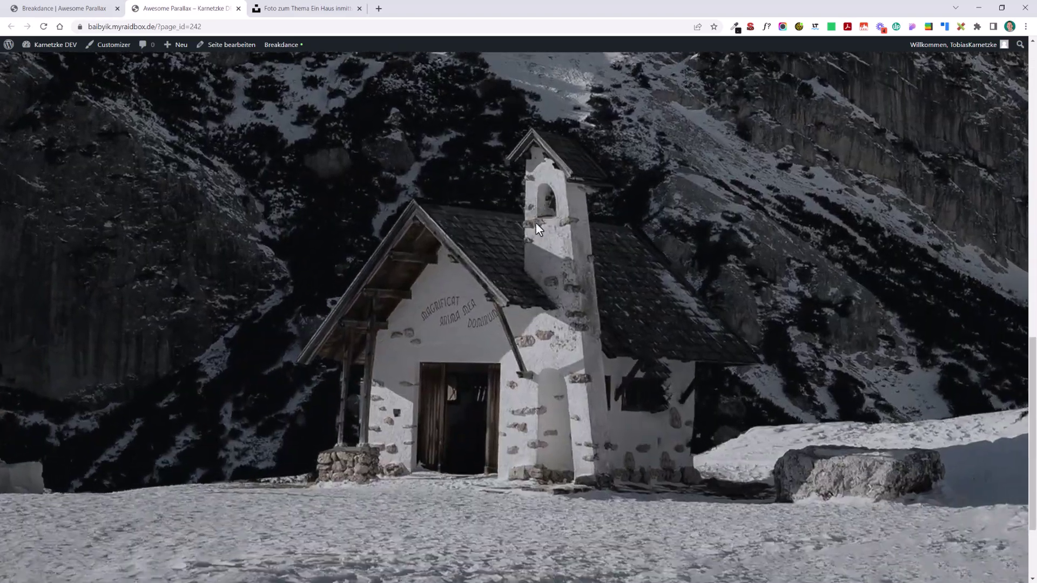
Step: Scroll the live page up and down to preview the sky and mountain parallax
{"action": "scroll", "coordinate": [536, 222], "scroll_direction": "up", "scroll_amount": 3}
{"action": "scroll", "coordinate": [535, 225], "scroll_direction": "up", "scroll_amount": 5}
{"action": "scroll", "coordinate": [536, 227], "scroll_direction": "down", "scroll_amount": 5}
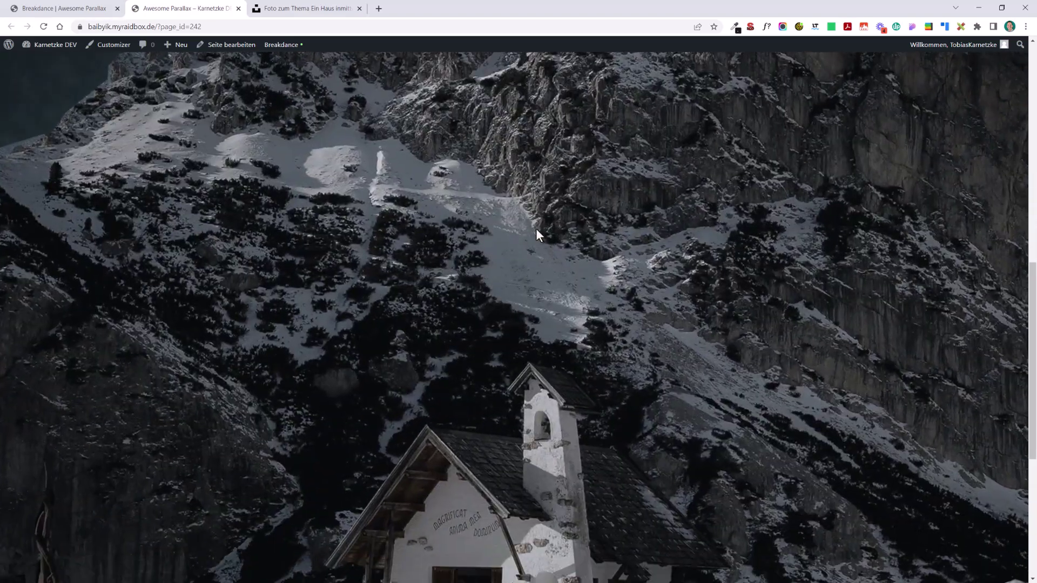
{"action": "scroll", "coordinate": [536, 228], "scroll_direction": "up", "scroll_amount": 5}
{"action": "scroll", "coordinate": [537, 233], "scroll_direction": "up", "scroll_amount": 3}
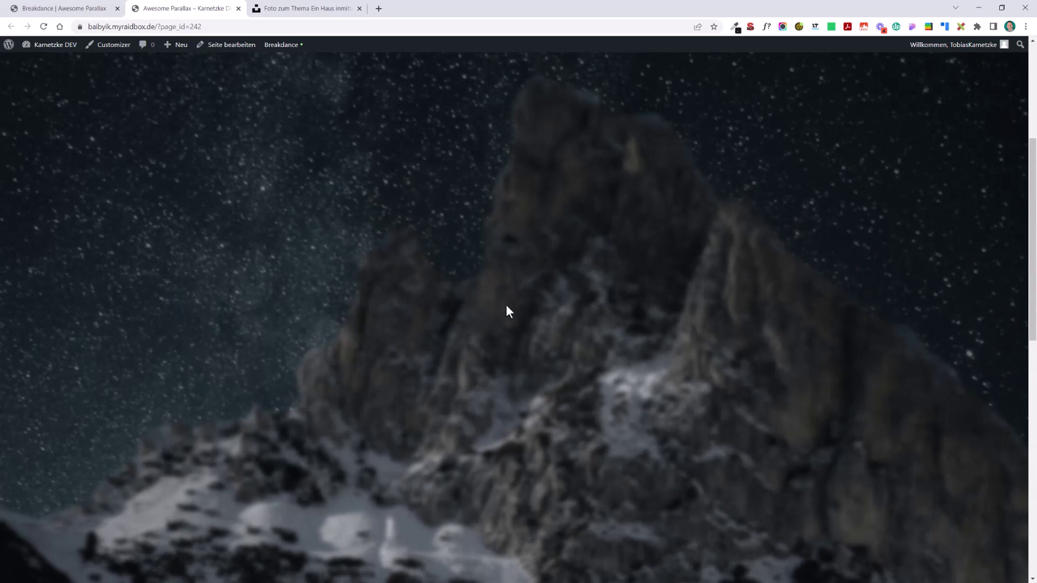
{"action": "scroll", "coordinate": [508, 306], "scroll_direction": "down", "scroll_amount": 5}
{"action": "scroll", "coordinate": [505, 259], "scroll_direction": "down", "scroll_amount": 2}
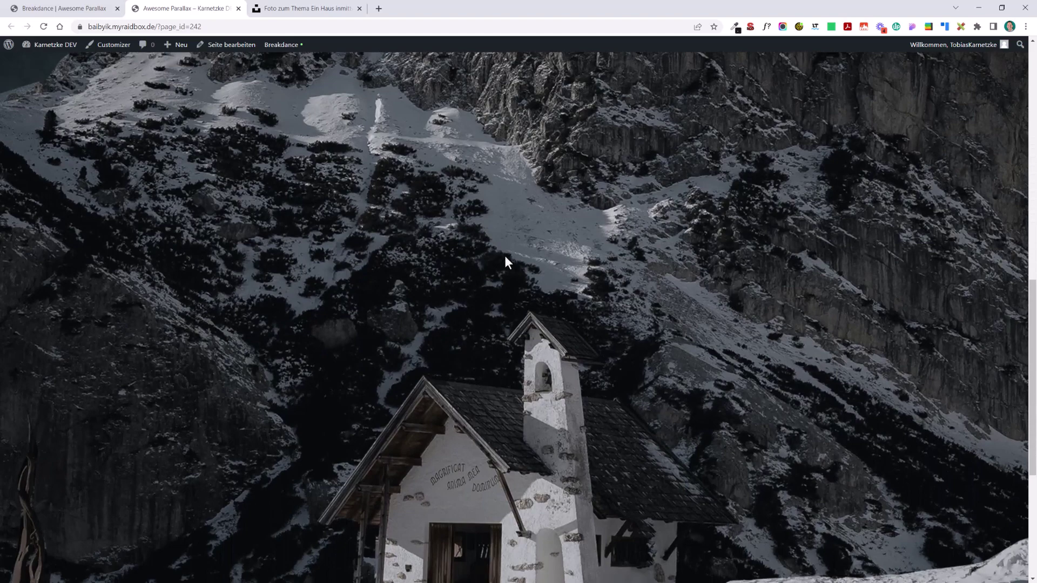
{"action": "scroll", "coordinate": [472, 225], "scroll_direction": "up", "scroll_amount": 5}
{"action": "scroll", "coordinate": [473, 241], "scroll_direction": "down", "scroll_amount": 5}
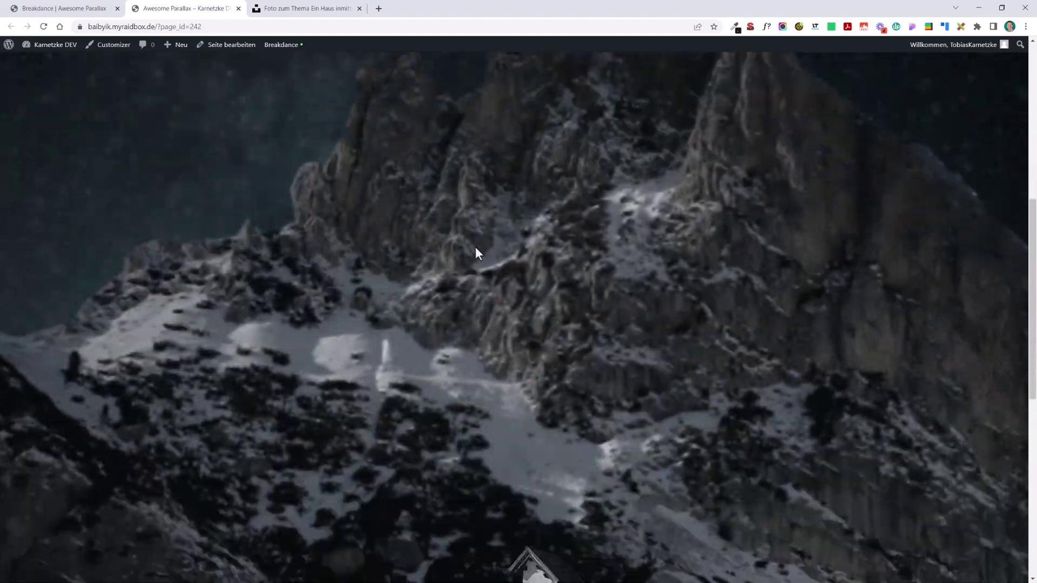
{"action": "scroll", "coordinate": [475, 252], "scroll_direction": "up", "scroll_amount": 4}
{"action": "scroll", "coordinate": [476, 261], "scroll_direction": "down", "scroll_amount": 3}
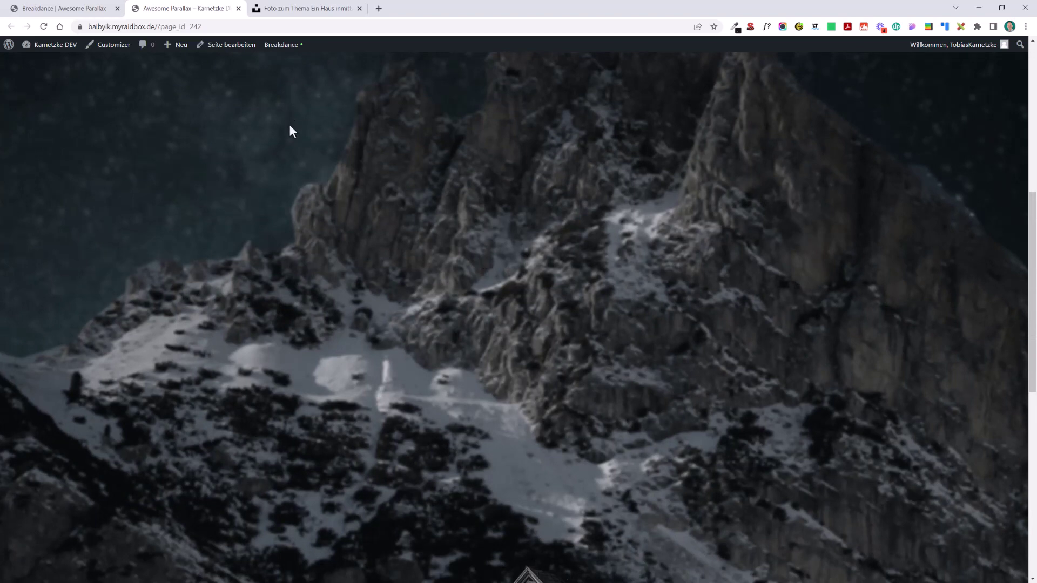
{"action": "scroll", "coordinate": [324, 256], "scroll_direction": "up", "scroll_amount": 2}
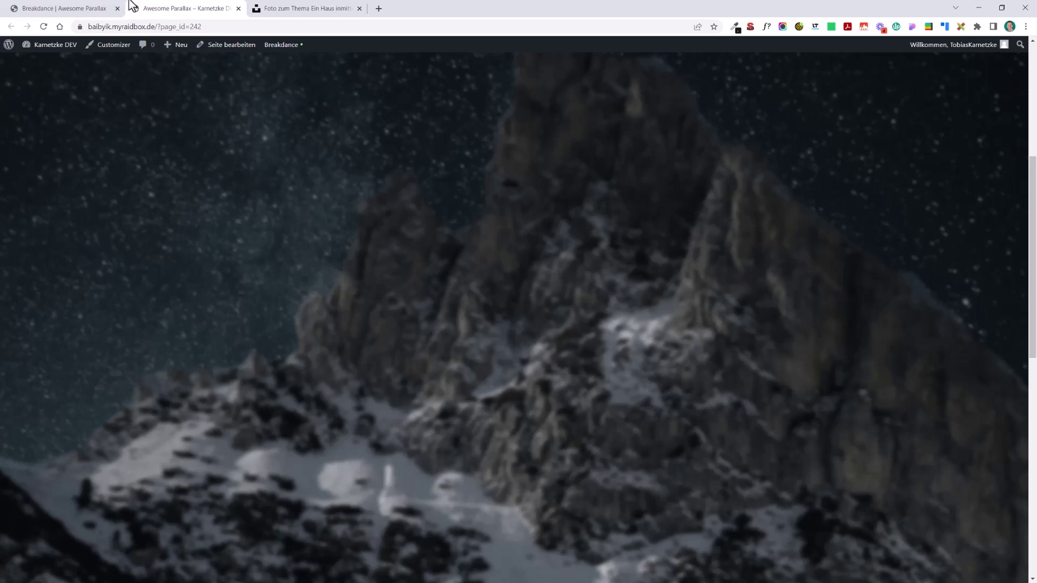
Step: Back in the builder, enter a scrub value in Tiny House's advanced scrolling animation settings
{"action": "left_click", "coordinate": [103, 8]}
{"action": "left_click", "coordinate": [126, 245]}
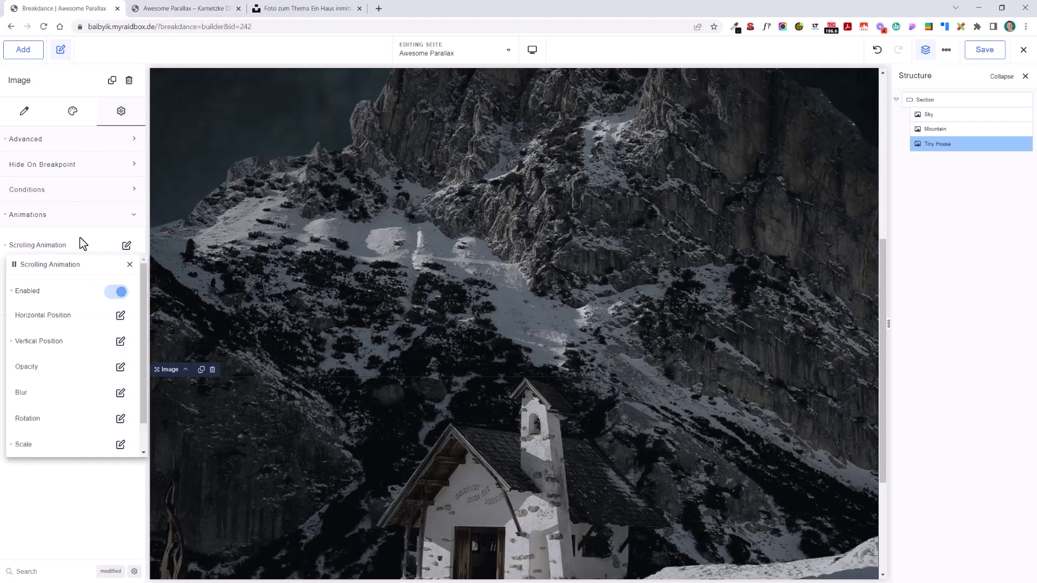
{"action": "scroll", "coordinate": [102, 398], "scroll_direction": "down", "scroll_amount": 1}
{"action": "left_click", "coordinate": [121, 439]}
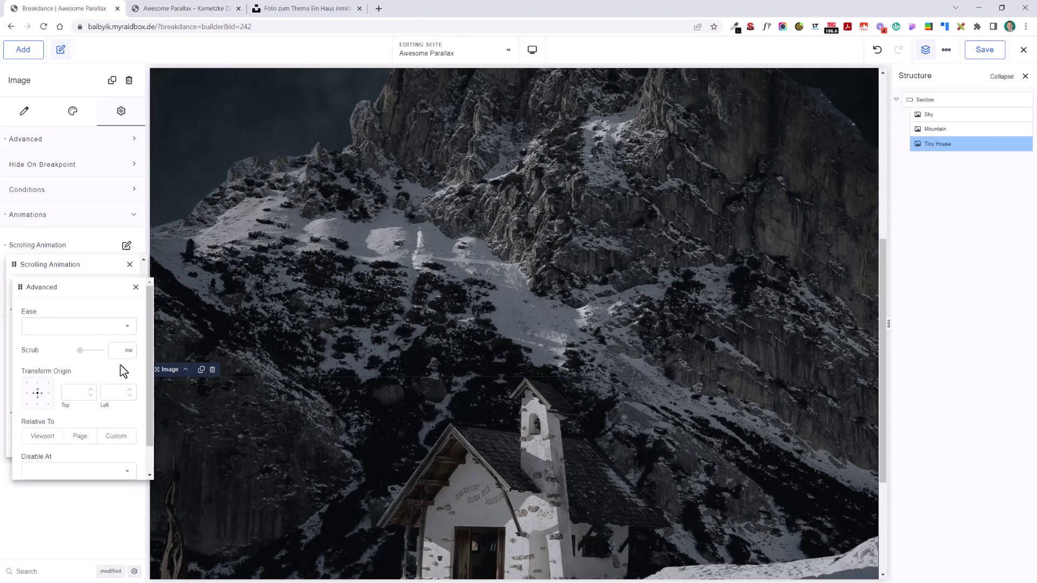
{"action": "left_click", "coordinate": [116, 350]}
{"action": "type", "text": "500"}
{"action": "scroll", "coordinate": [448, 335], "scroll_direction": "down", "scroll_amount": 3}
{"action": "scroll", "coordinate": [456, 324], "scroll_direction": "up", "scroll_amount": 3}
{"action": "scroll", "coordinate": [456, 324], "scroll_direction": "down", "scroll_amount": 4}
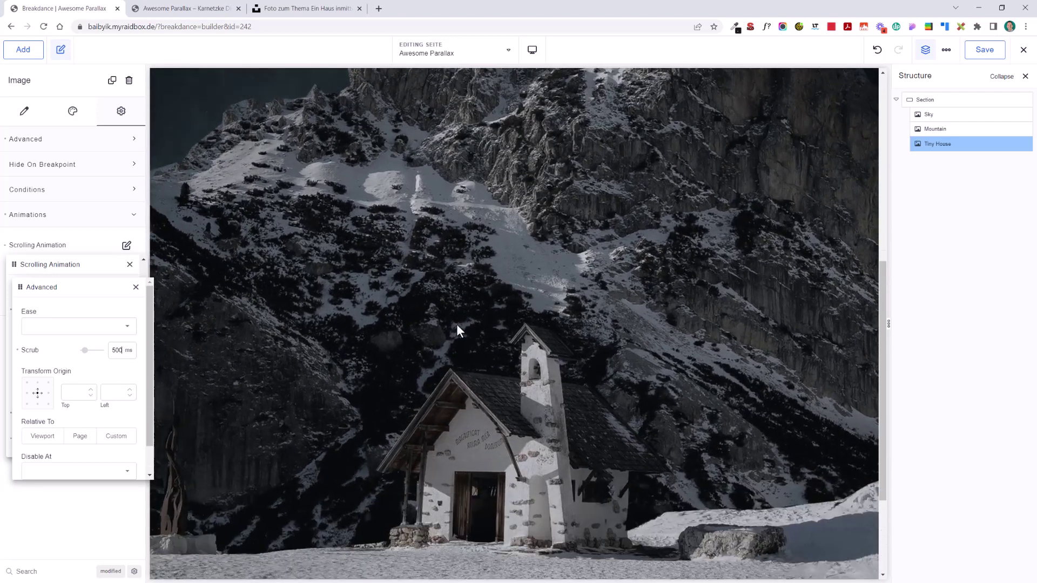
{"action": "scroll", "coordinate": [458, 327], "scroll_direction": "up", "scroll_amount": 3}
{"action": "scroll", "coordinate": [460, 331], "scroll_direction": "down", "scroll_amount": 3}
{"action": "scroll", "coordinate": [461, 332], "scroll_direction": "up", "scroll_amount": 2}
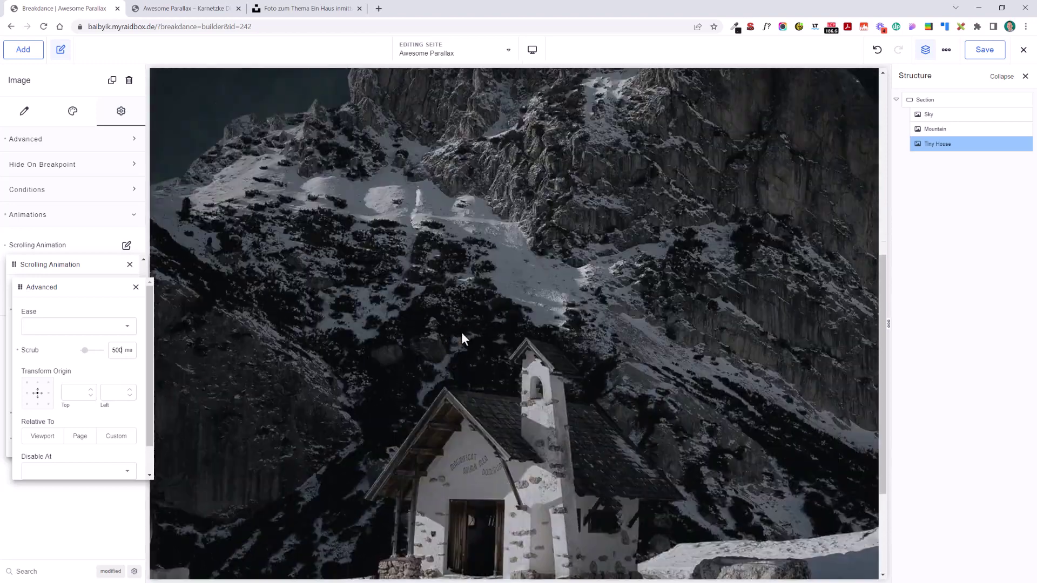
{"action": "scroll", "coordinate": [462, 333], "scroll_direction": "down", "scroll_amount": 2}
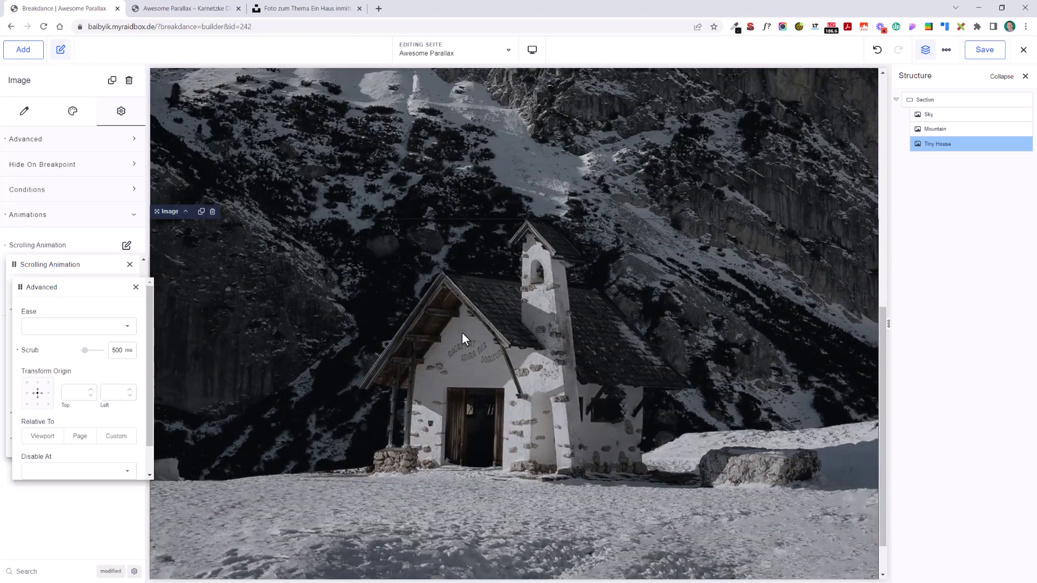
Step: Set the Mountain layer's scrolling animation scrub to 4 ms
{"action": "left_click", "coordinate": [934, 129]}
{"action": "left_click", "coordinate": [127, 245]}
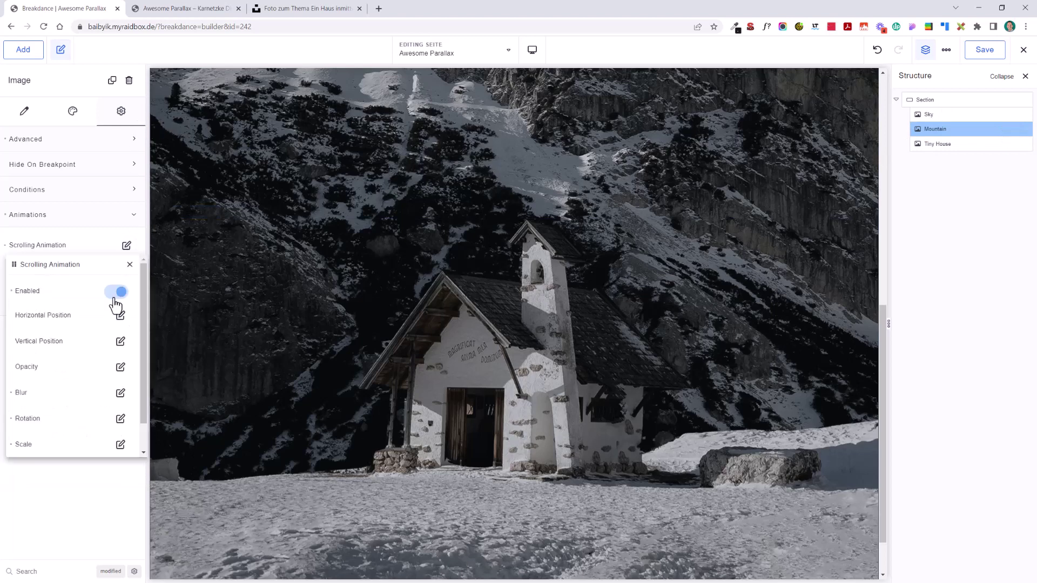
{"action": "scroll", "coordinate": [108, 426], "scroll_direction": "down", "scroll_amount": 1}
{"action": "left_click", "coordinate": [116, 437]}
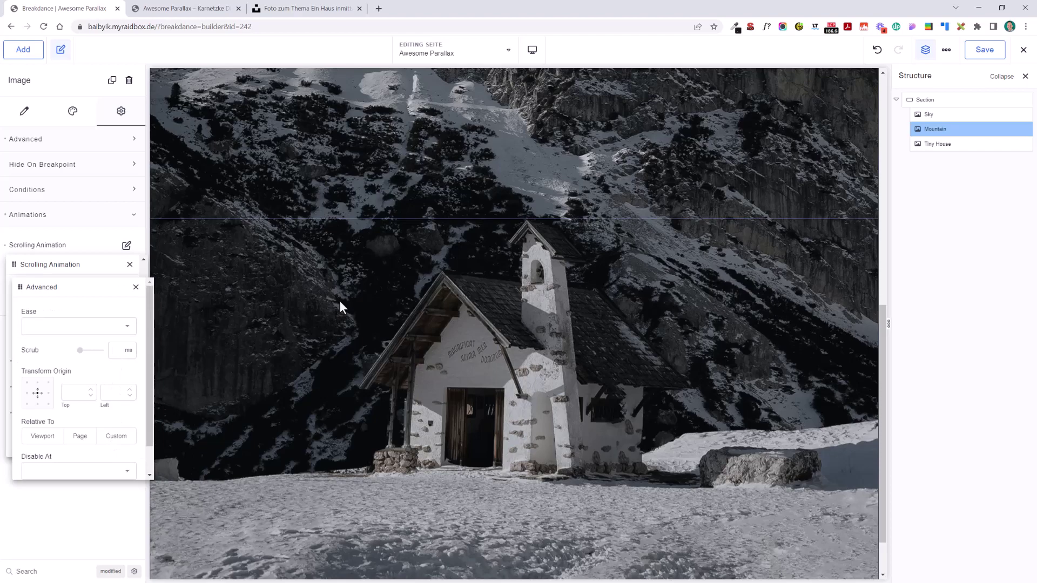
{"action": "type", "text": "600"}
{"action": "scroll", "coordinate": [585, 284], "scroll_direction": "up", "scroll_amount": 5}
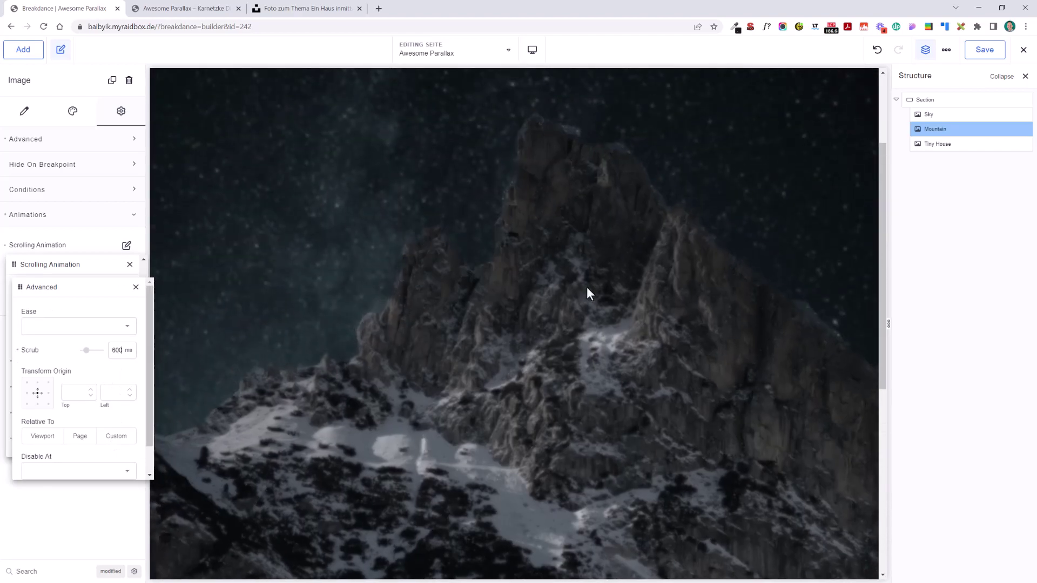
{"action": "scroll", "coordinate": [588, 289], "scroll_direction": "down", "scroll_amount": 5}
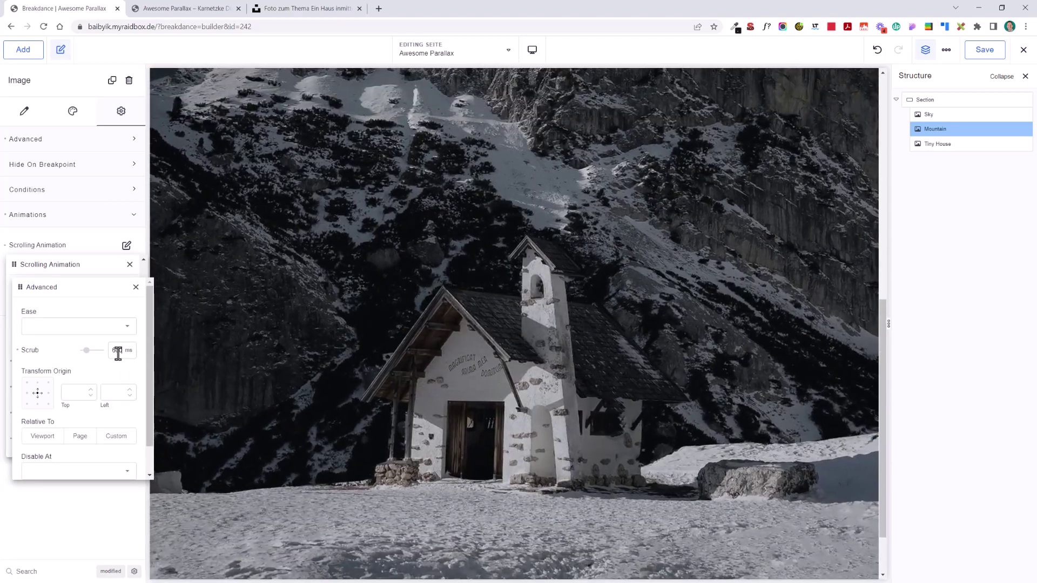
{"action": "left_click_drag", "start_coordinate": [116, 352], "coordinate": [108, 350]}
{"action": "type", "text": "4"}
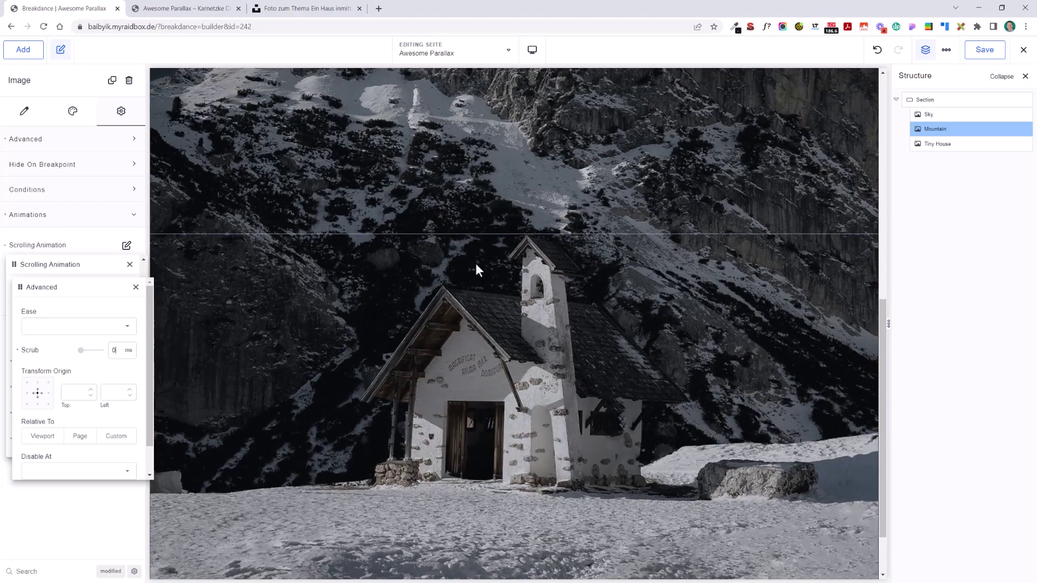
{"action": "scroll", "coordinate": [546, 210], "scroll_direction": "up", "scroll_amount": 5}
{"action": "scroll", "coordinate": [546, 210], "scroll_direction": "down", "scroll_amount": 5}
{"action": "scroll", "coordinate": [545, 209], "scroll_direction": "up", "scroll_amount": 4}
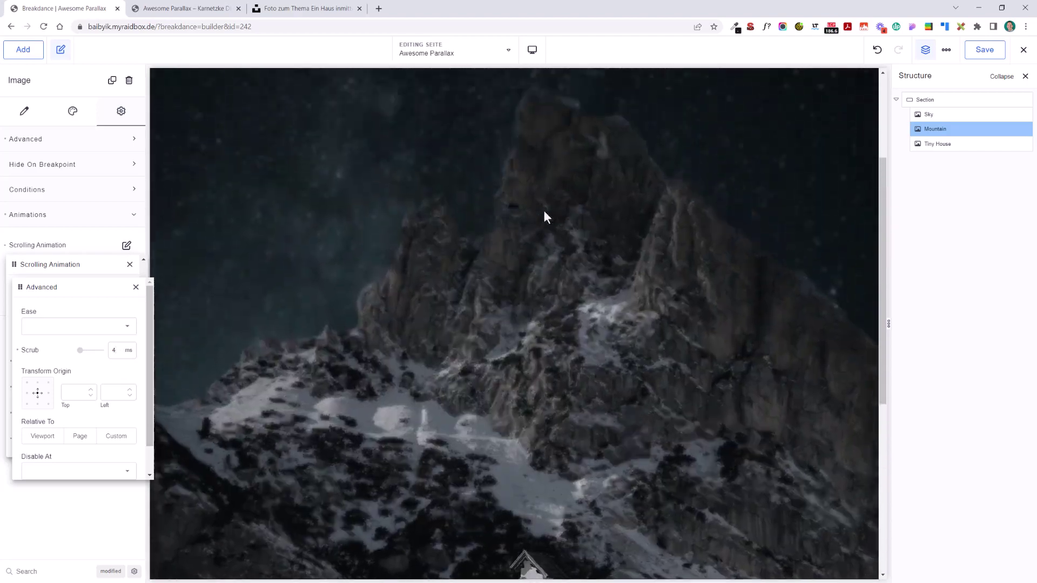
{"action": "scroll", "coordinate": [544, 209], "scroll_direction": "down", "scroll_amount": 4}
{"action": "scroll", "coordinate": [527, 242], "scroll_direction": "up", "scroll_amount": 4}
{"action": "scroll", "coordinate": [526, 245], "scroll_direction": "down", "scroll_amount": 4}
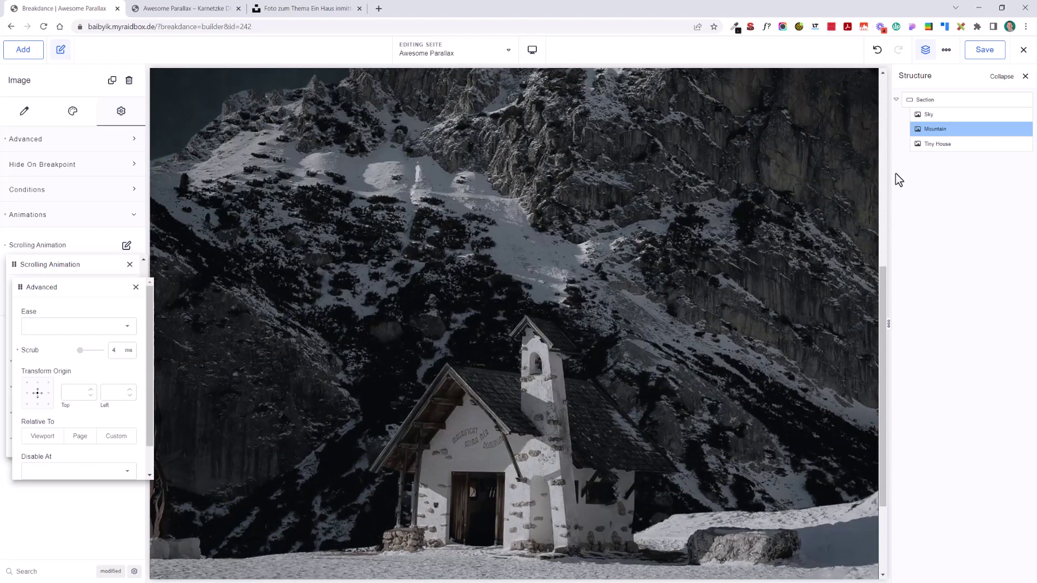
Step: Recheck Tiny House's advanced scrolling animation settings
{"action": "left_click", "coordinate": [946, 144]}
{"action": "left_click", "coordinate": [126, 245]}
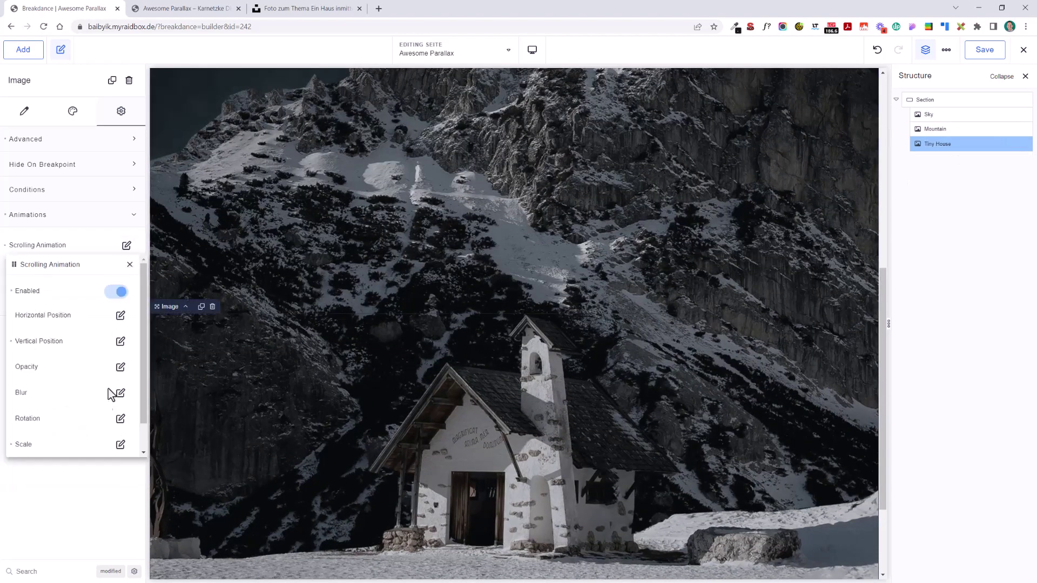
{"action": "scroll", "coordinate": [120, 432], "scroll_direction": "down", "scroll_amount": 1}
{"action": "left_click", "coordinate": [120, 439]}
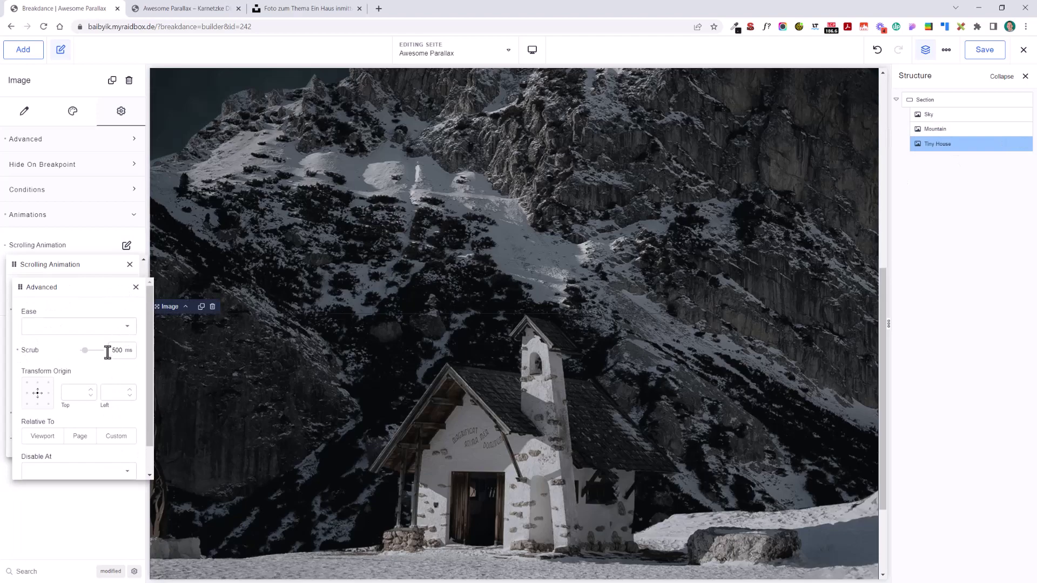
{"action": "scroll", "coordinate": [513, 262], "scroll_direction": "up", "scroll_amount": 5}
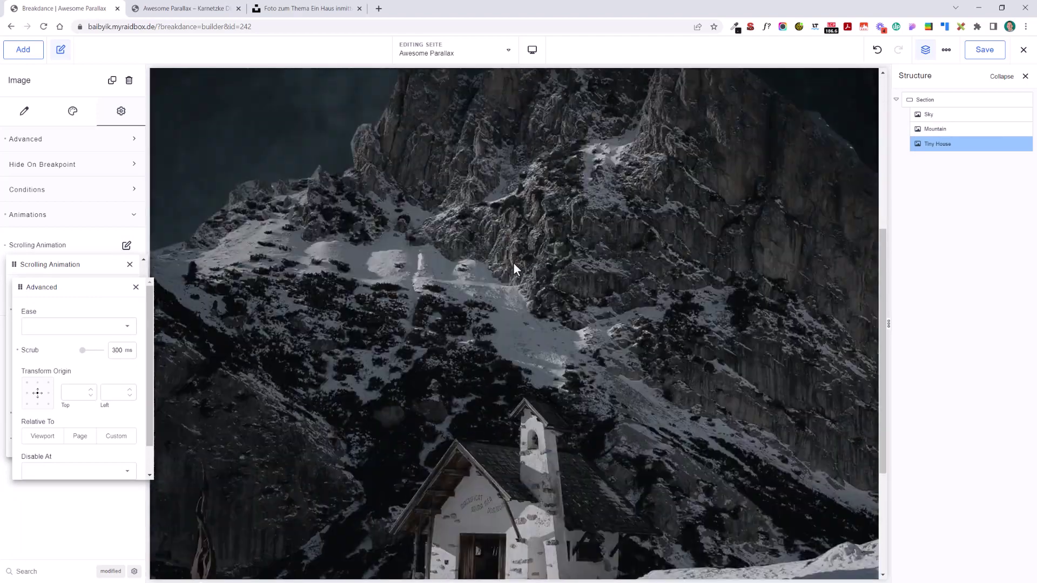
{"action": "scroll", "coordinate": [673, 221], "scroll_direction": "up", "scroll_amount": 5}
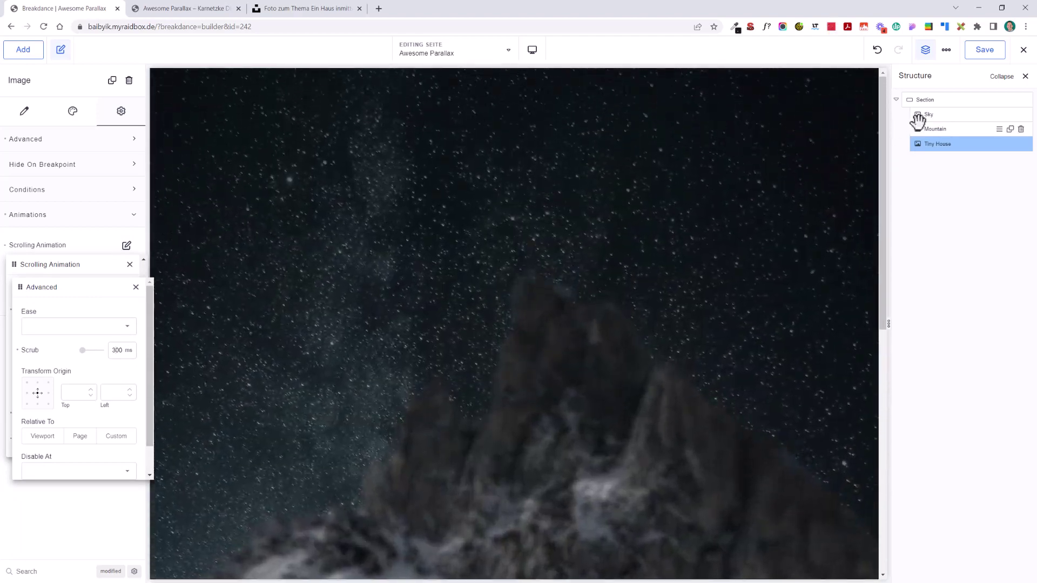
Step: Re-enter the Sky layer's scrub value in its advanced scrolling animation settings
{"action": "left_click", "coordinate": [927, 115]}
{"action": "left_click", "coordinate": [126, 246]}
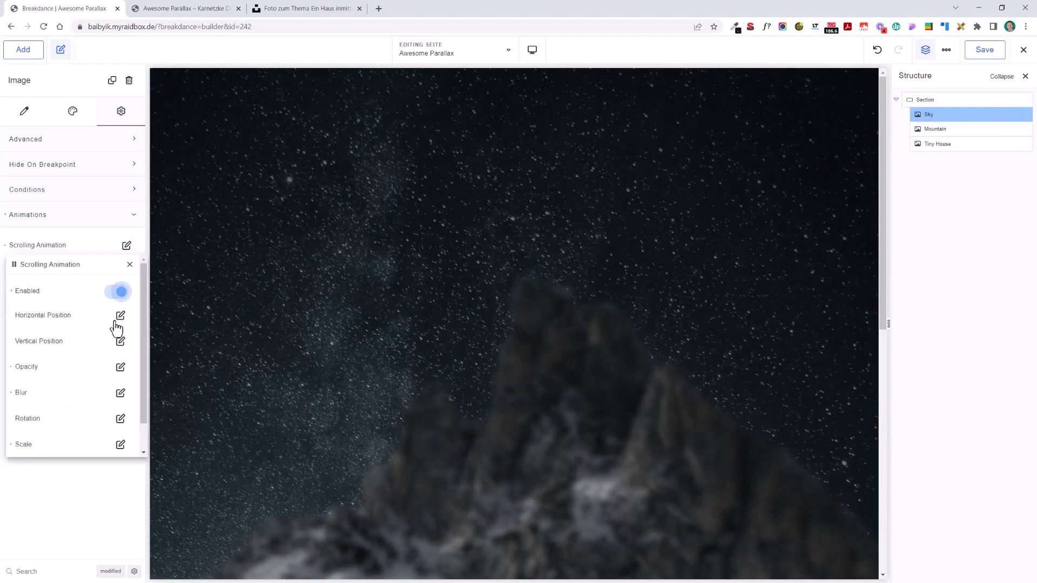
{"action": "scroll", "coordinate": [116, 326], "scroll_direction": "down", "scroll_amount": 2}
{"action": "left_click", "coordinate": [120, 438]}
{"action": "scroll", "coordinate": [124, 451], "scroll_direction": "down", "scroll_amount": 1}
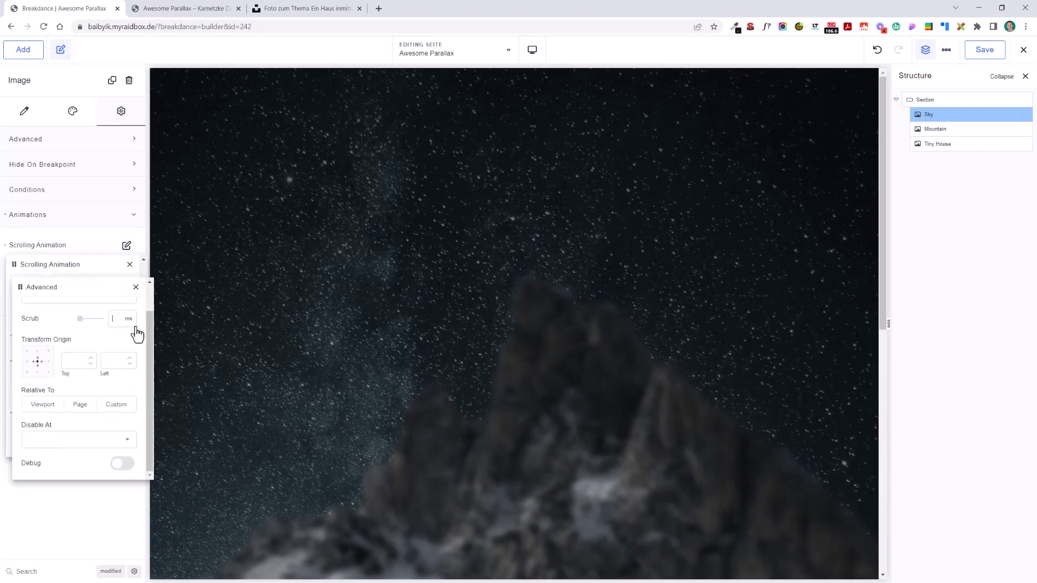
{"action": "type", "text": "300"}
{"action": "scroll", "coordinate": [547, 262], "scroll_direction": "down", "scroll_amount": 5}
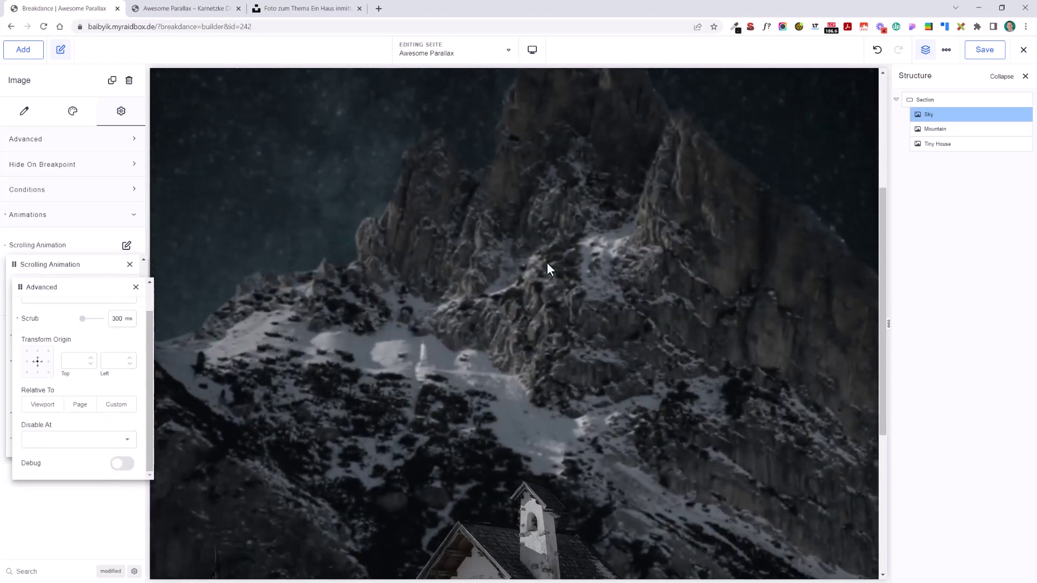
{"action": "scroll", "coordinate": [546, 262], "scroll_direction": "up", "scroll_amount": 5}
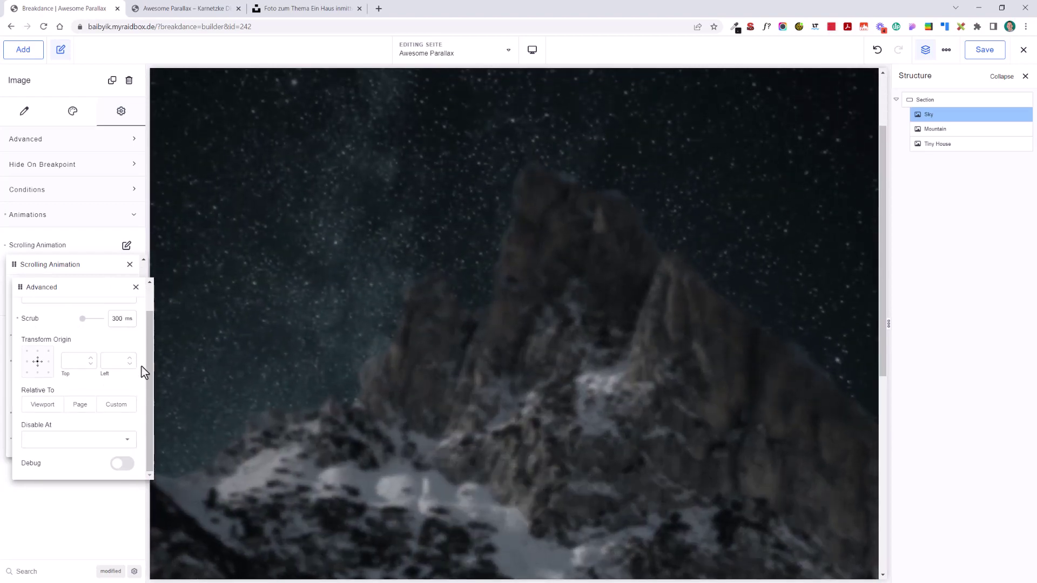
{"action": "scroll", "coordinate": [580, 259], "scroll_direction": "down", "scroll_amount": 5}
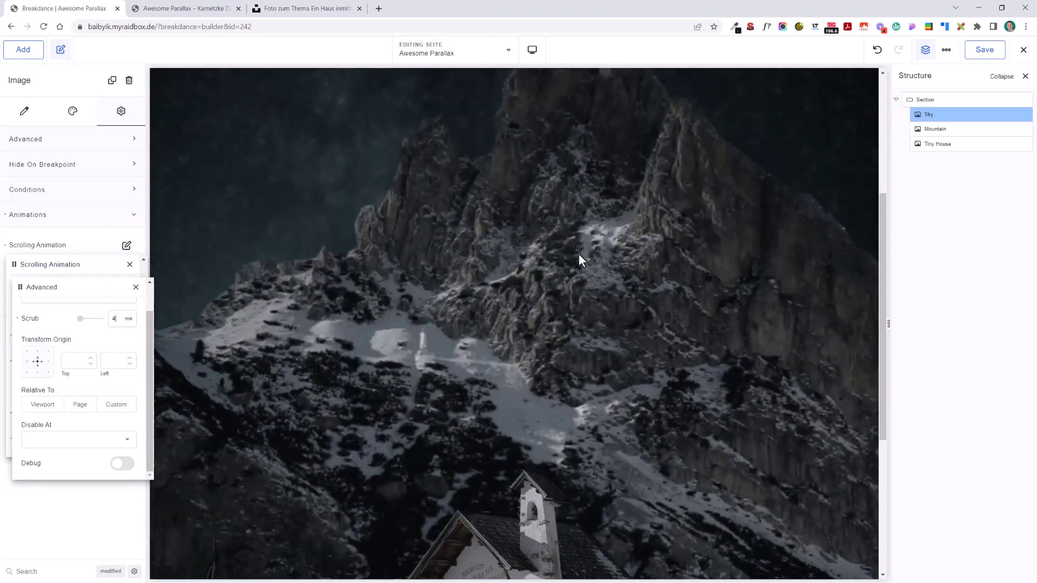
{"action": "scroll", "coordinate": [579, 259], "scroll_direction": "down", "scroll_amount": 5}
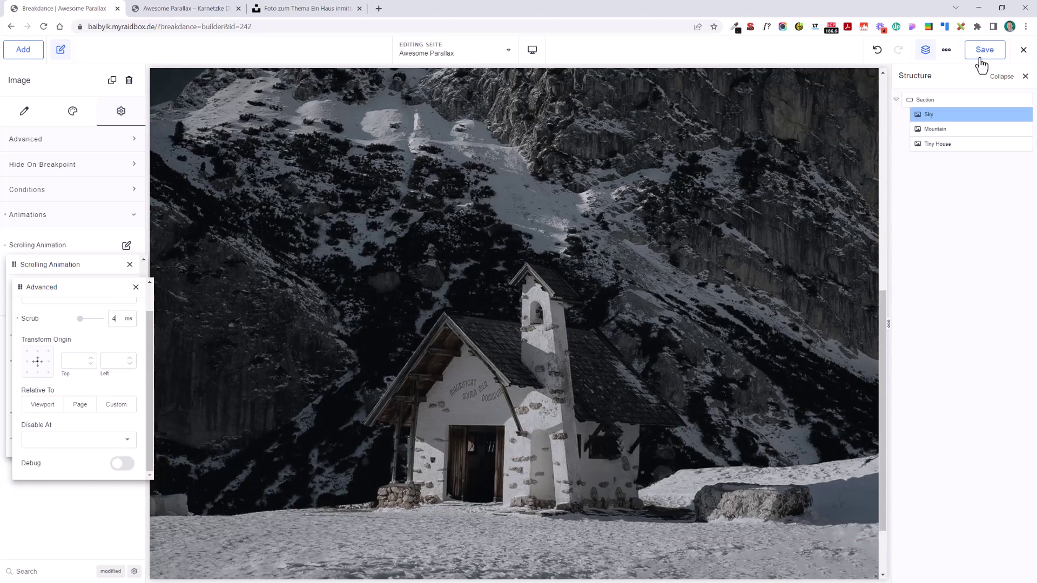
Step: Save the page, then scroll the reloaded live page to test the parallax
{"action": "left_click", "coordinate": [982, 51]}
{"action": "left_click", "coordinate": [211, 8]}
{"action": "scroll", "coordinate": [366, 185], "scroll_direction": "up", "scroll_amount": 5}
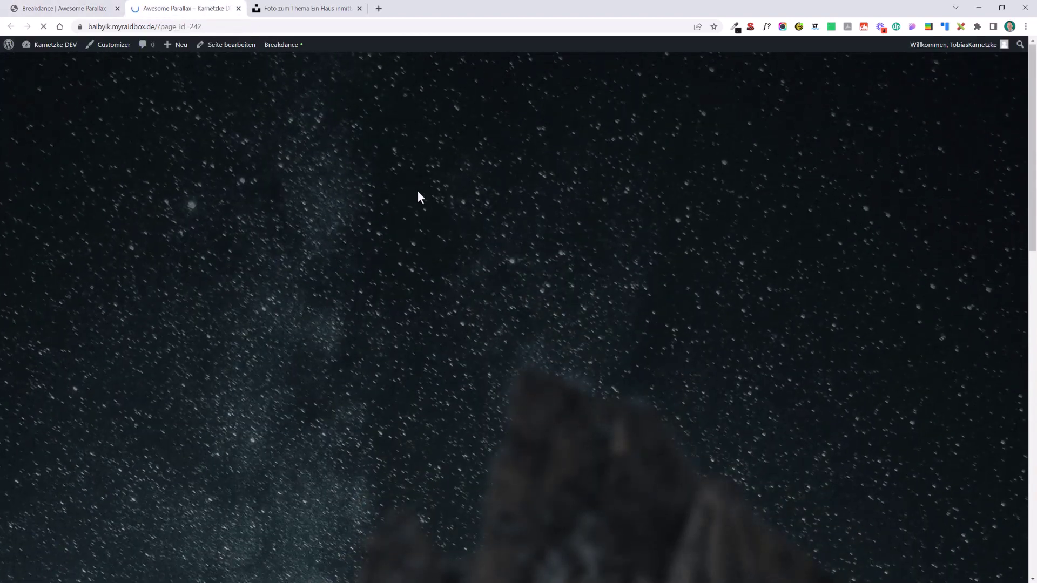
{"action": "scroll", "coordinate": [476, 194], "scroll_direction": "down", "scroll_amount": 5}
{"action": "scroll", "coordinate": [486, 226], "scroll_direction": "down", "scroll_amount": 5}
{"action": "scroll", "coordinate": [490, 220], "scroll_direction": "down", "scroll_amount": 5}
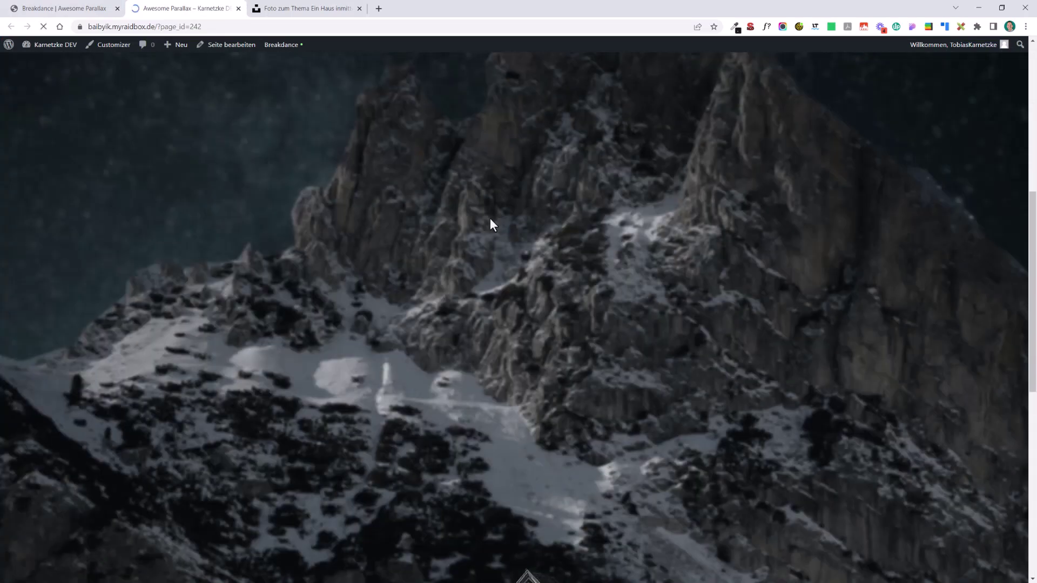
{"action": "scroll", "coordinate": [483, 222], "scroll_direction": "down", "scroll_amount": 5}
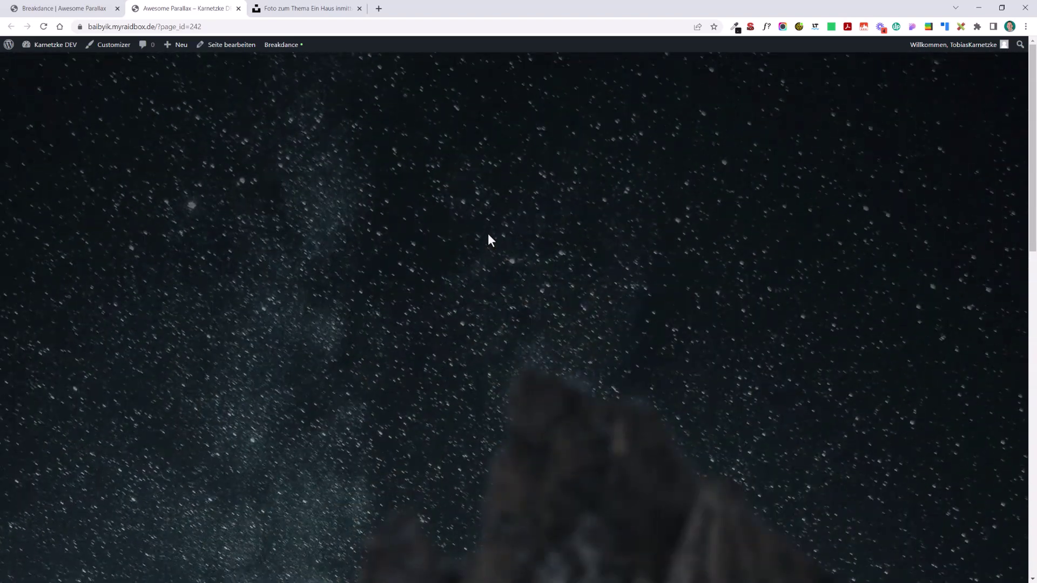
{"action": "scroll", "coordinate": [488, 235], "scroll_direction": "down", "scroll_amount": 5}
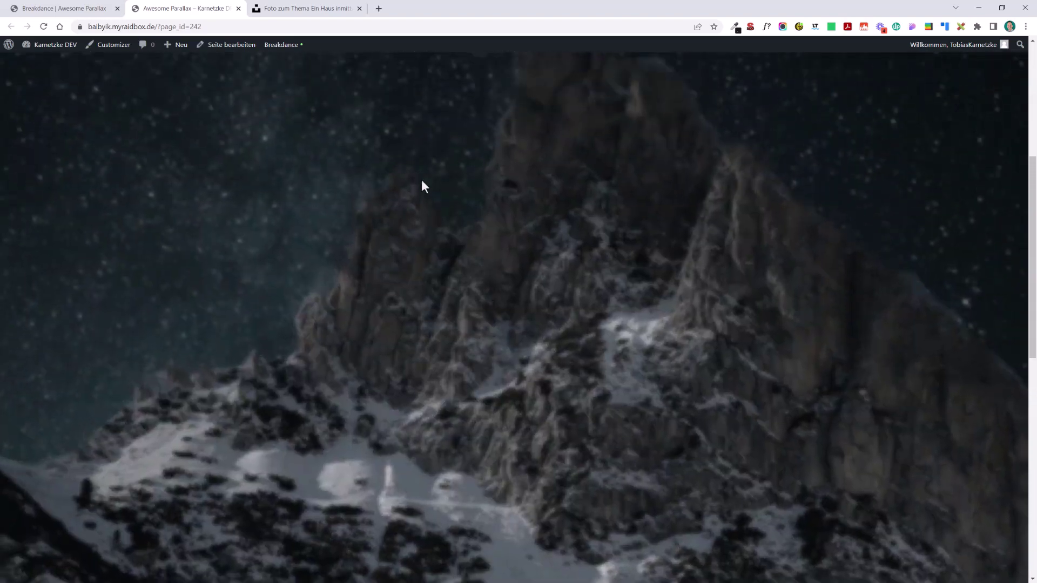
Step: Set the Mountain image's scrolling animation scrub to 400 ms
{"action": "left_click", "coordinate": [67, 9]}
{"action": "left_click", "coordinate": [943, 127]}
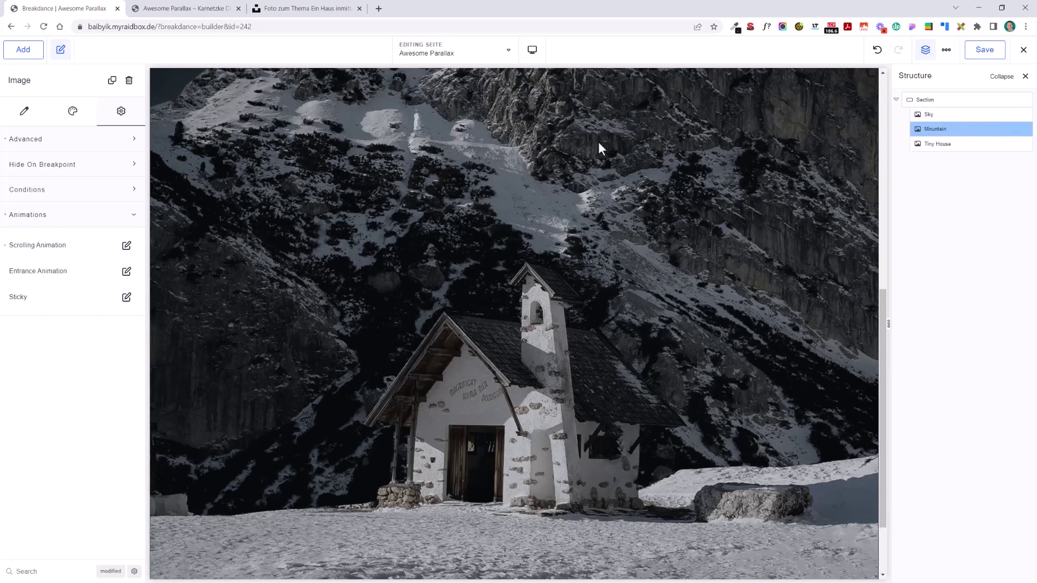
{"action": "left_click", "coordinate": [127, 247]}
{"action": "scroll", "coordinate": [120, 416], "scroll_direction": "down", "scroll_amount": 1}
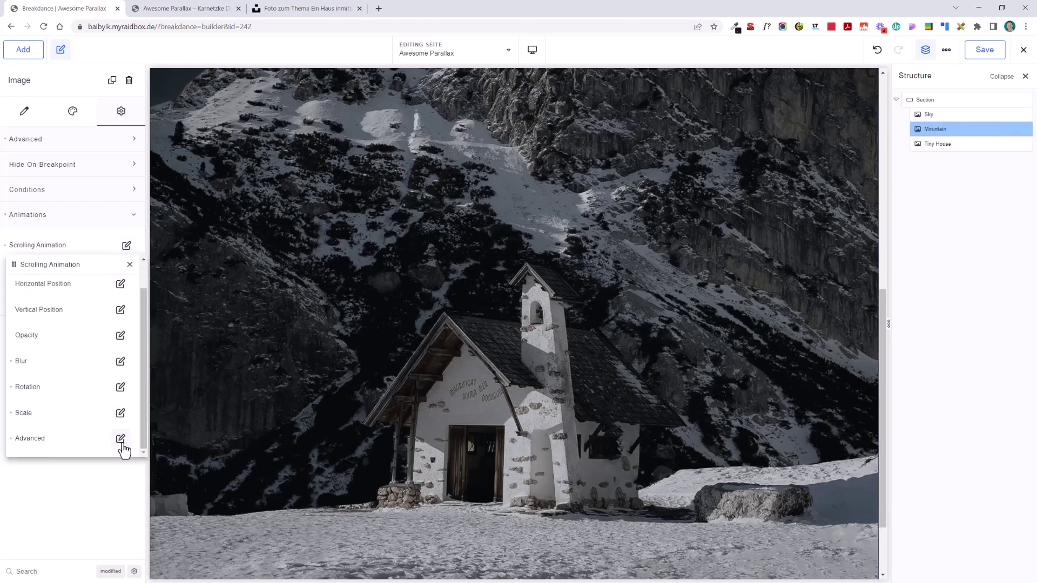
{"action": "left_click", "coordinate": [121, 439]}
{"action": "left_click", "coordinate": [136, 287]}
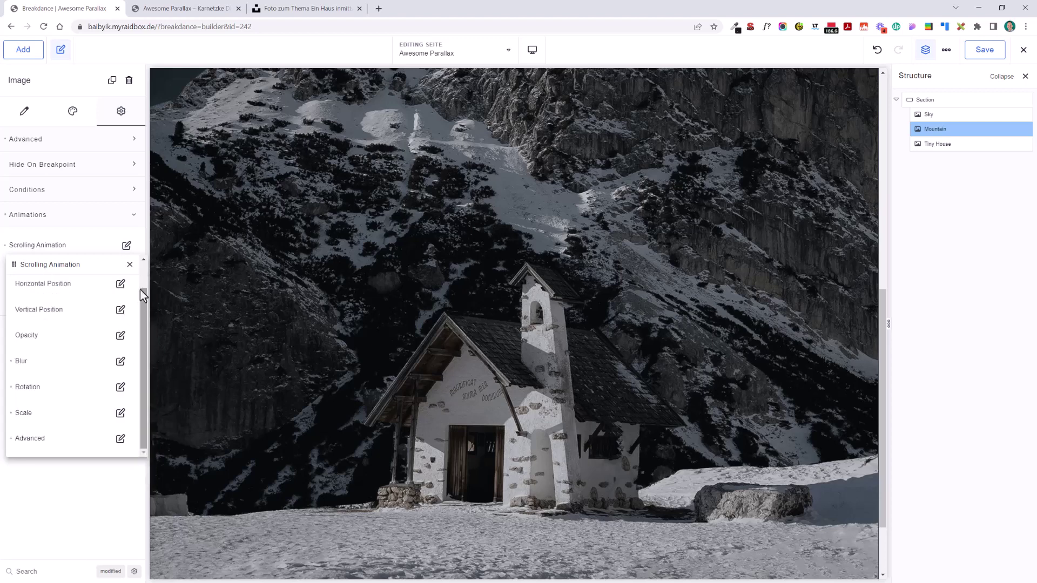
{"action": "left_click", "coordinate": [119, 437]}
{"action": "scroll", "coordinate": [118, 378], "scroll_direction": "down", "scroll_amount": 1}
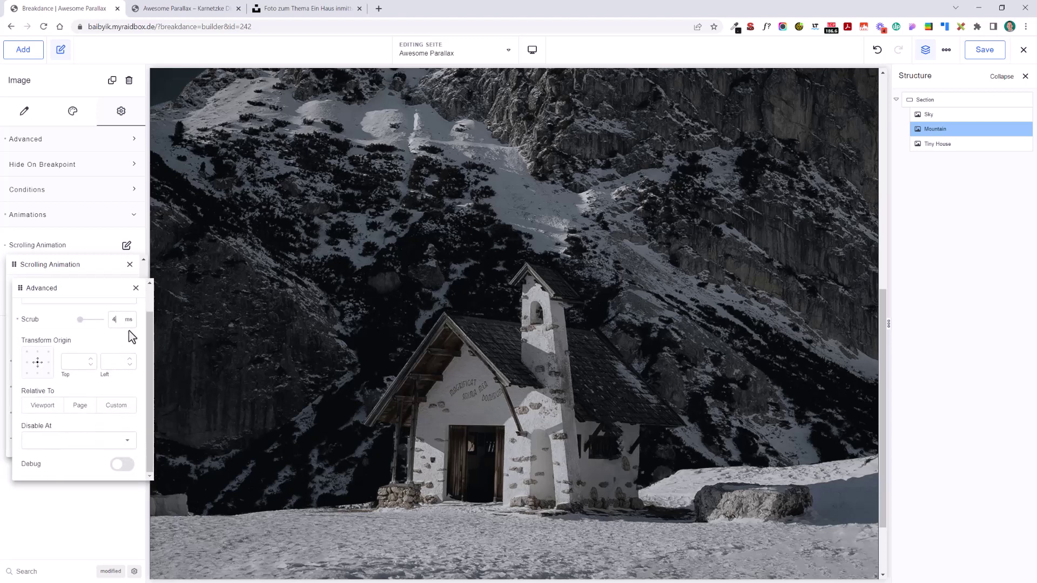
{"action": "type", "text": "00"}
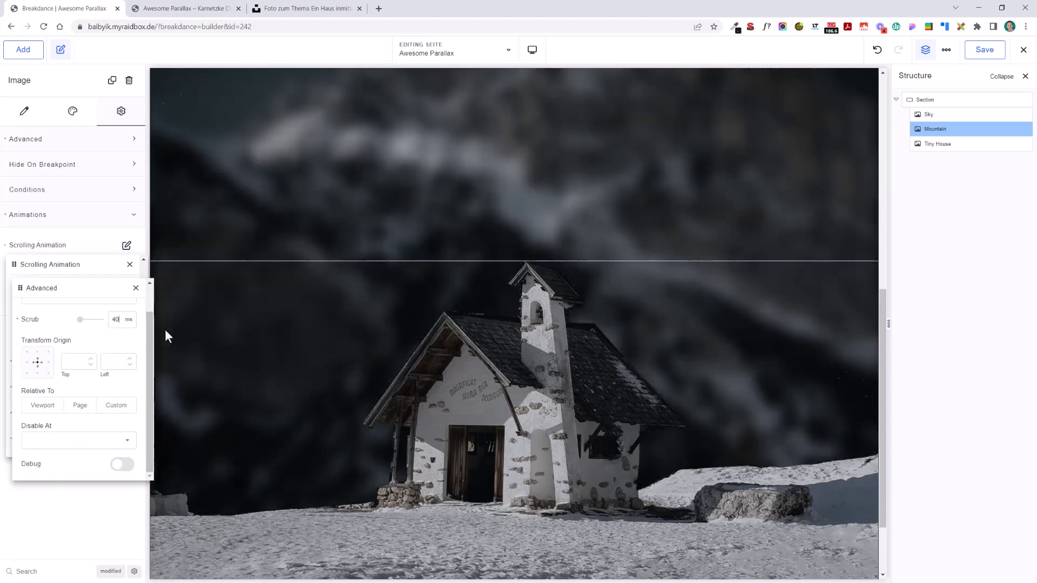
Step: Save the page and scroll the live page to preview the parallax
{"action": "left_click", "coordinate": [984, 50]}
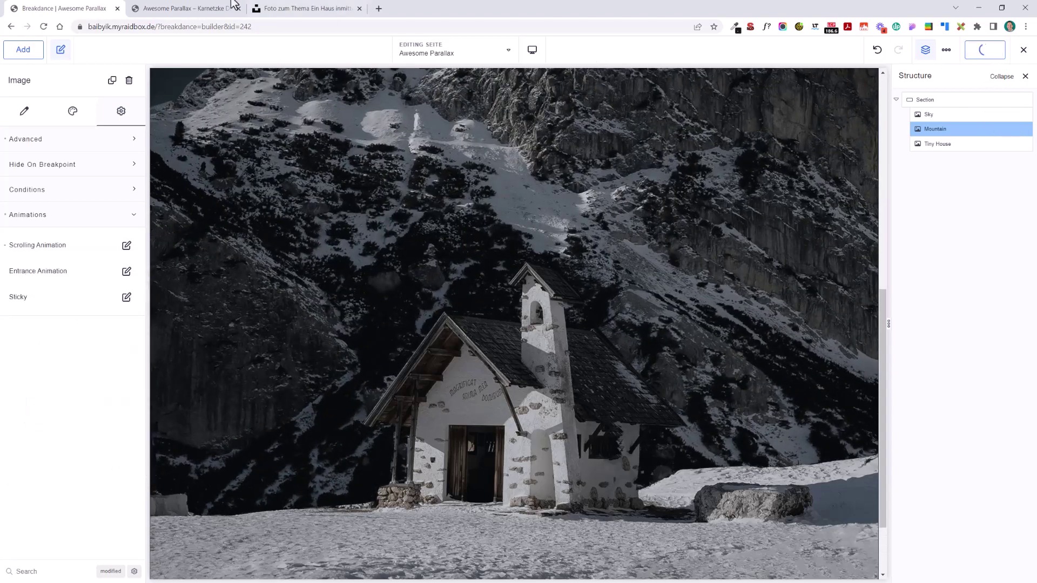
{"action": "left_click", "coordinate": [184, 8]}
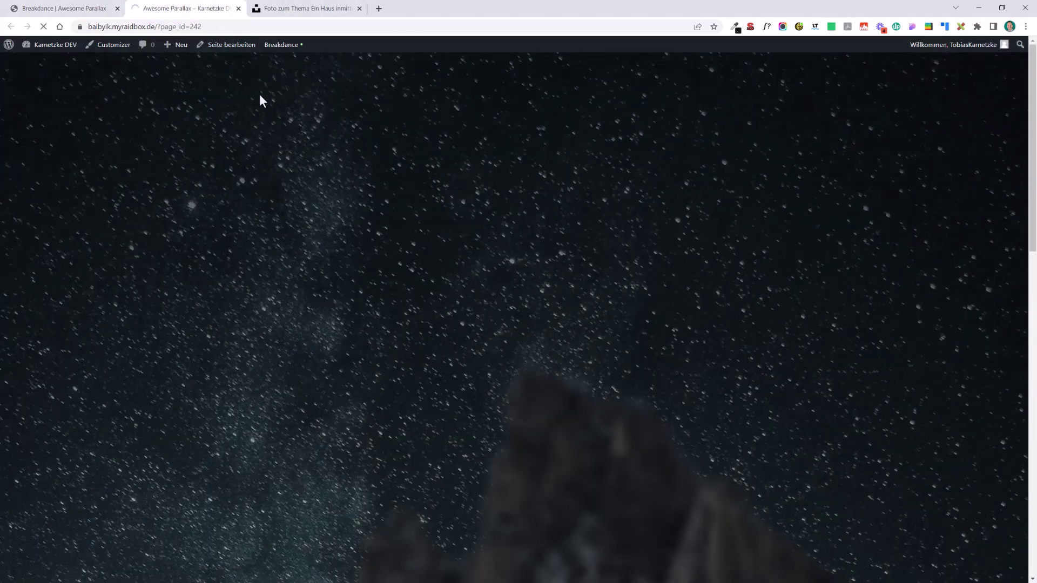
{"action": "scroll", "coordinate": [339, 209], "scroll_direction": "down", "scroll_amount": 10}
{"action": "scroll", "coordinate": [413, 193], "scroll_direction": "down", "scroll_amount": 3}
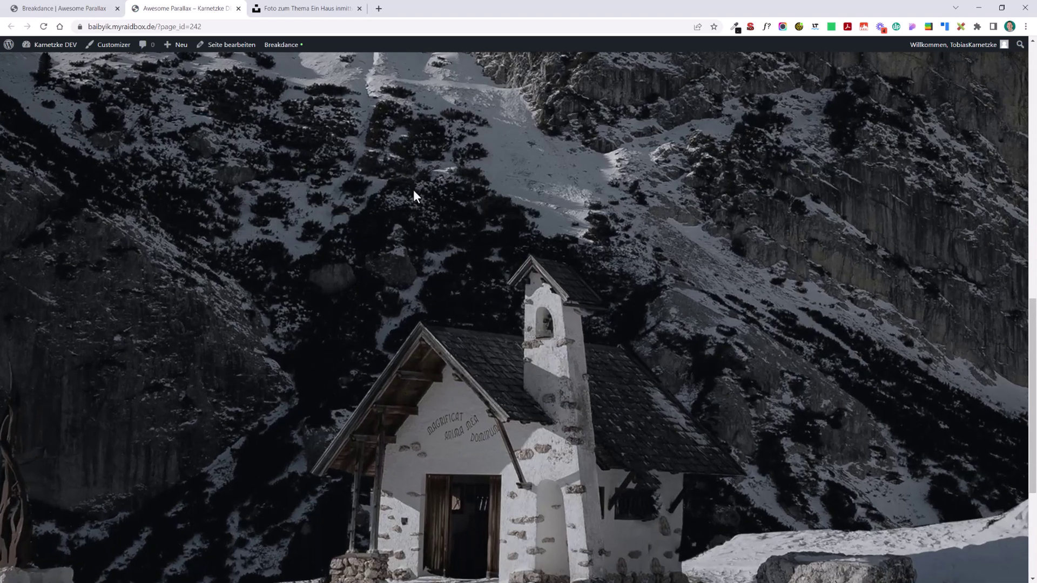
{"action": "scroll", "coordinate": [414, 190], "scroll_direction": "up", "scroll_amount": 12}
{"action": "scroll", "coordinate": [453, 163], "scroll_direction": "down", "scroll_amount": 8}
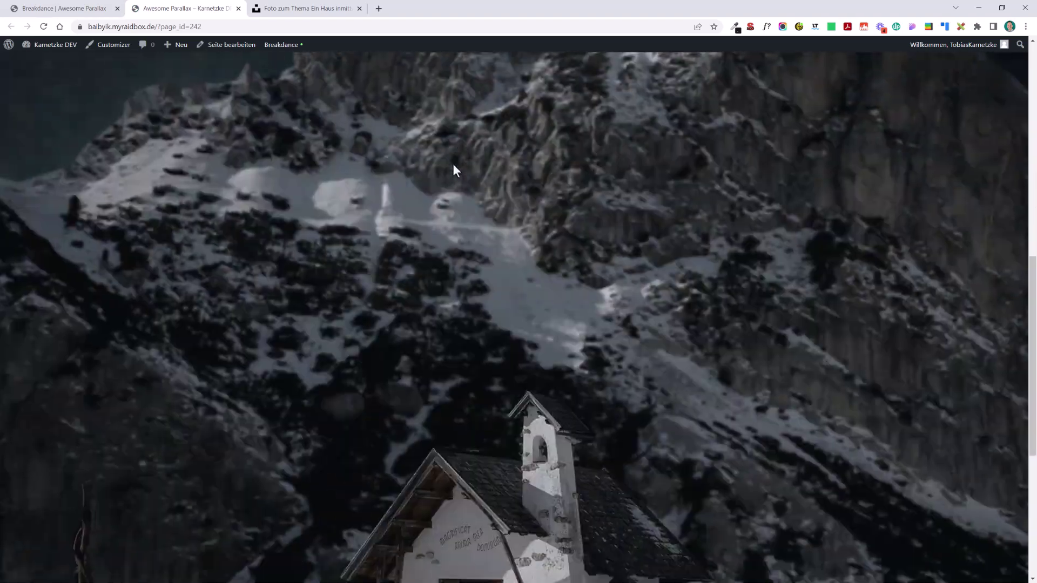
{"action": "scroll", "coordinate": [452, 164], "scroll_direction": "up", "scroll_amount": 3}
{"action": "scroll", "coordinate": [452, 163], "scroll_direction": "down", "scroll_amount": 5}
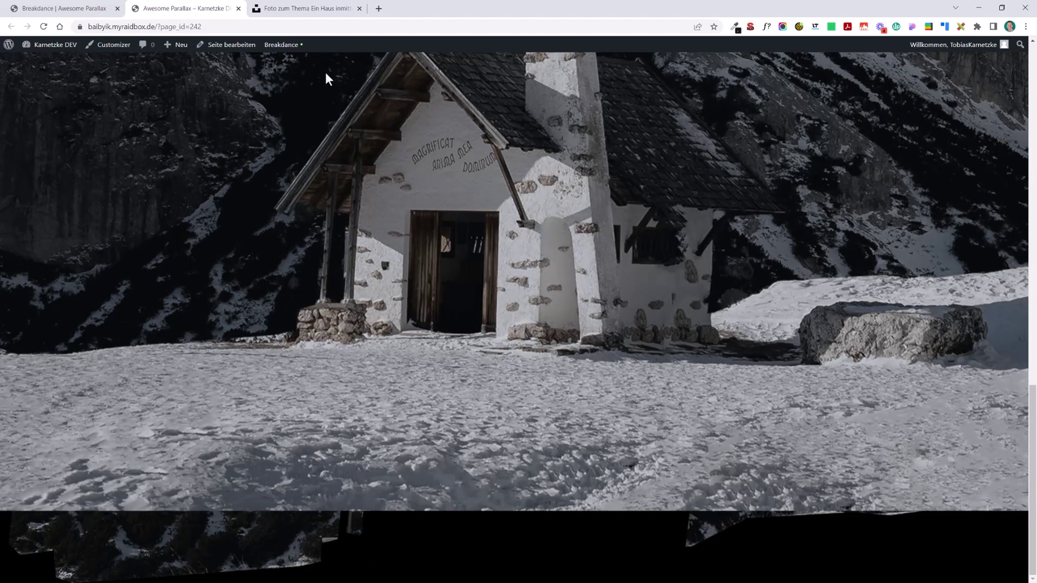
Step: Set the hero Section's Overflow to hidden, found via the 'overflow' settings search
{"action": "left_click", "coordinate": [103, 9]}
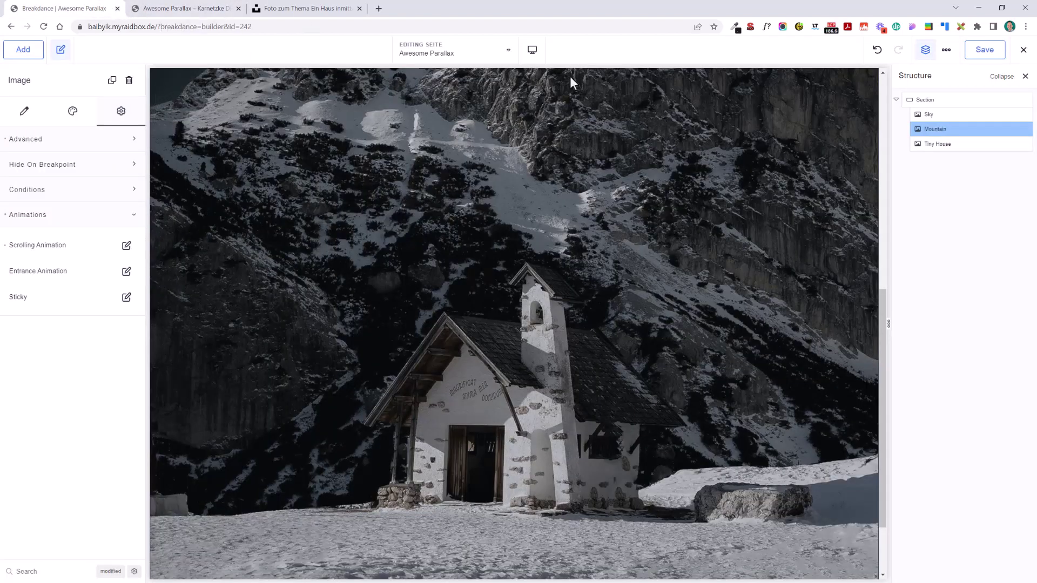
{"action": "left_click", "coordinate": [943, 99]}
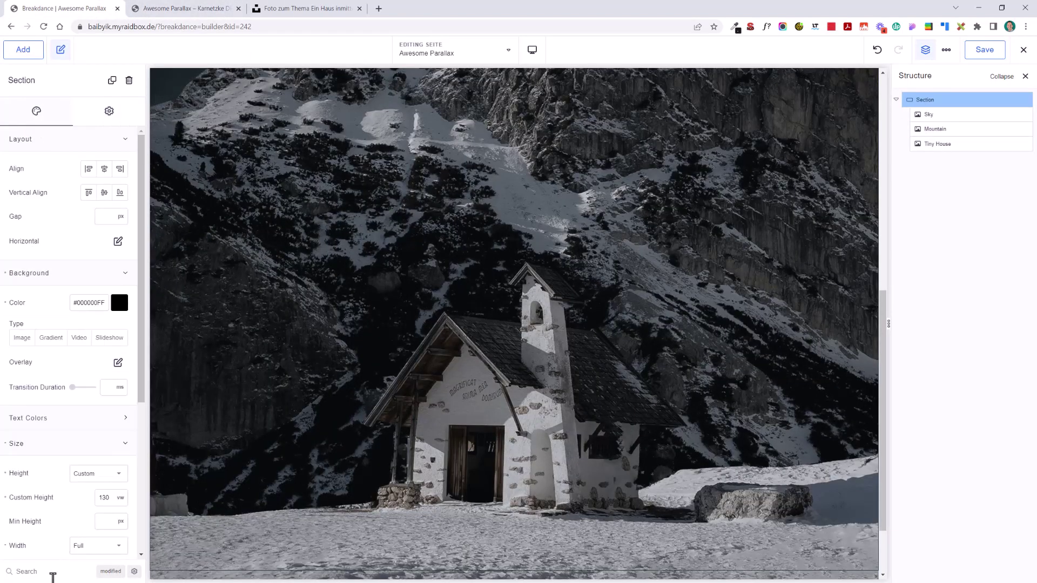
{"action": "left_click", "coordinate": [56, 573]}
{"action": "type", "text": "overflow"}
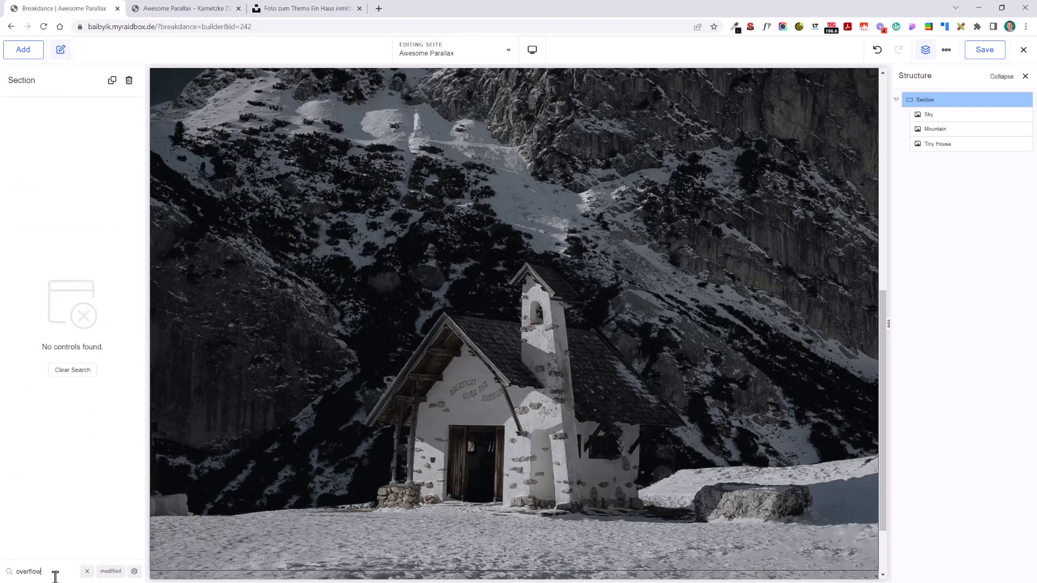
{"action": "left_click", "coordinate": [134, 571]}
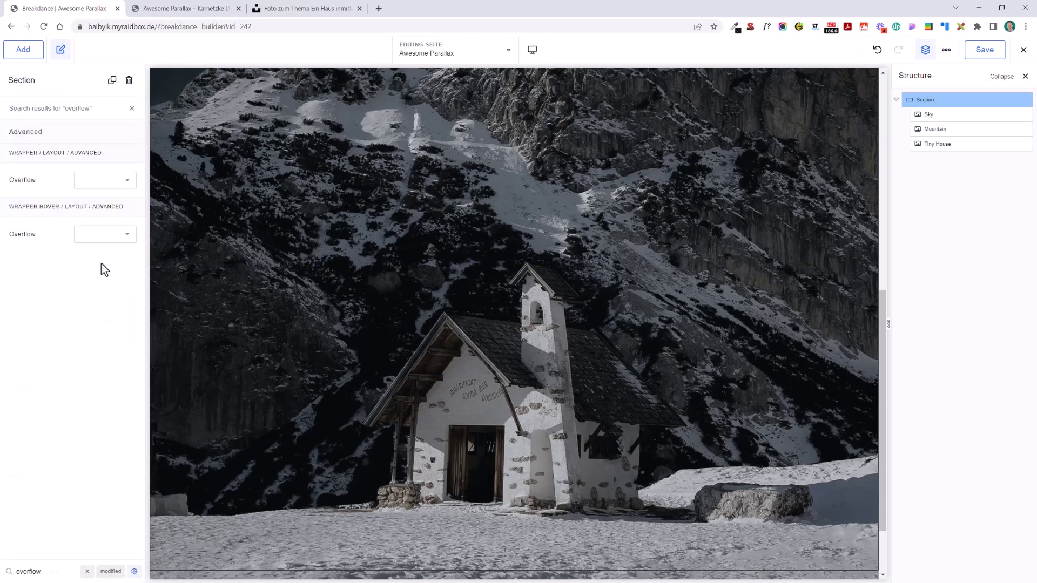
{"action": "left_click", "coordinate": [105, 190]}
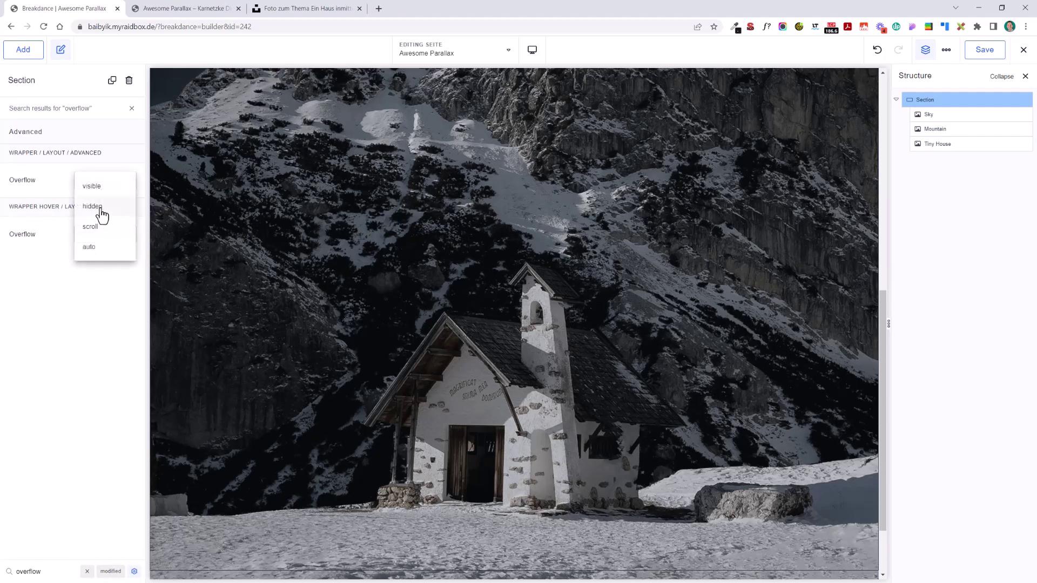
{"action": "left_click", "coordinate": [102, 216]}
{"action": "left_click", "coordinate": [115, 186]}
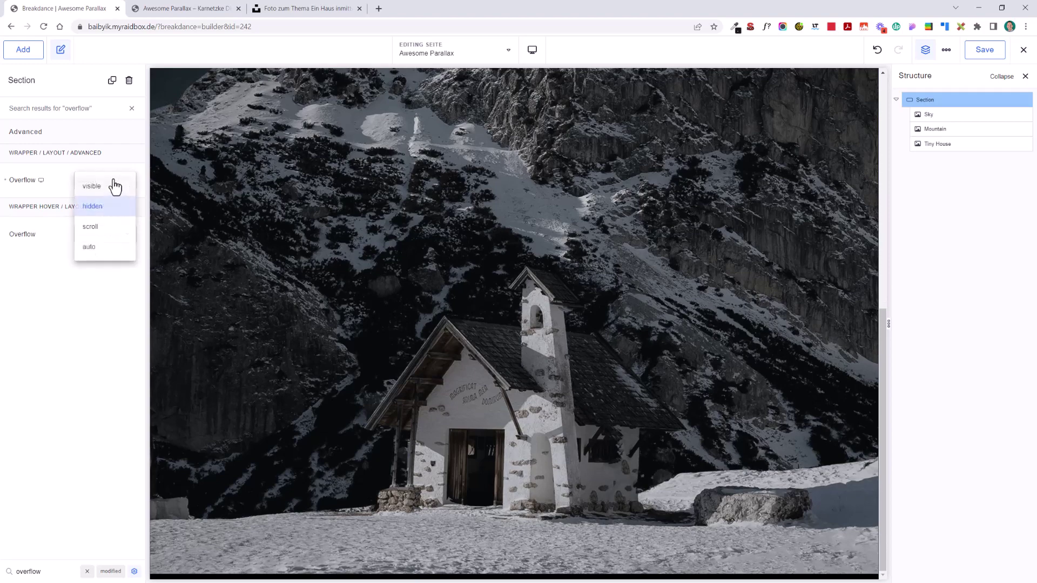
{"action": "left_click", "coordinate": [115, 186]}
{"action": "left_click", "coordinate": [116, 186]}
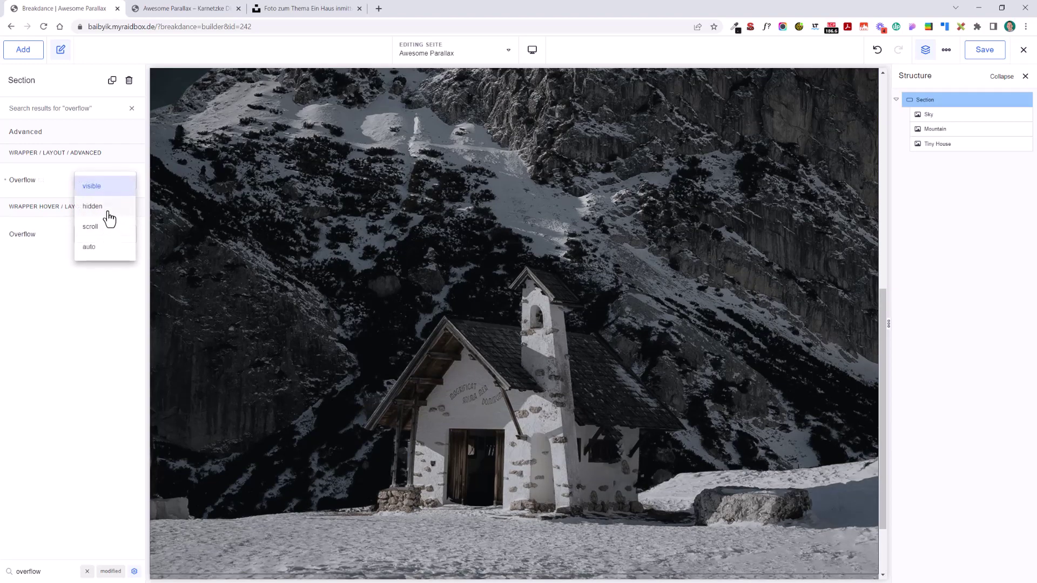
{"action": "left_click", "coordinate": [109, 214]}
Step: Save, check the parallax on the live page, and return to the builder
{"action": "left_click", "coordinate": [985, 50]}
{"action": "left_click", "coordinate": [178, 8]}
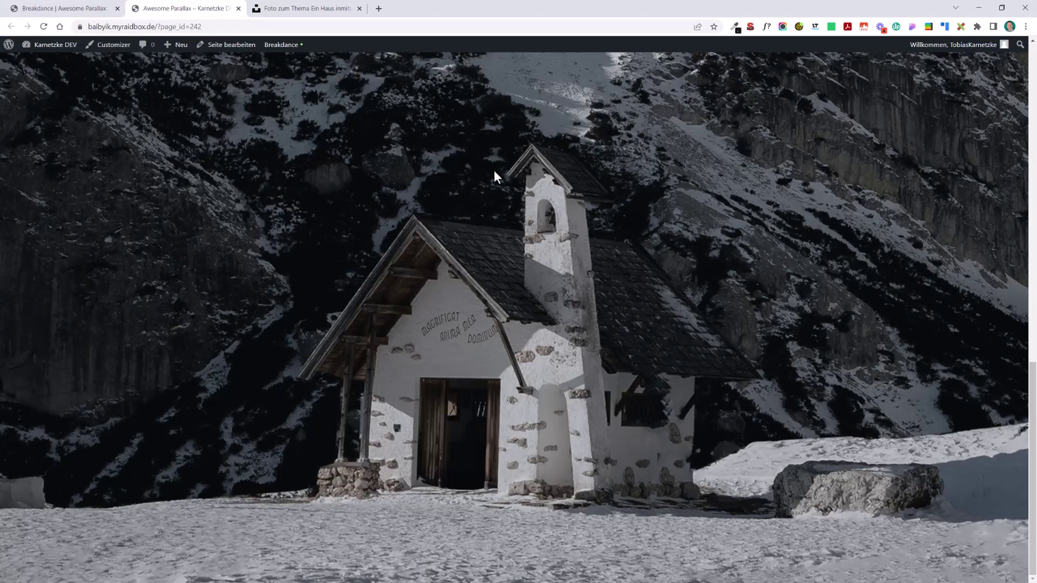
{"action": "scroll", "coordinate": [494, 170], "scroll_direction": "up", "scroll_amount": 5}
{"action": "scroll", "coordinate": [515, 179], "scroll_direction": "up", "scroll_amount": 3}
{"action": "scroll", "coordinate": [572, 227], "scroll_direction": "down", "scroll_amount": 5}
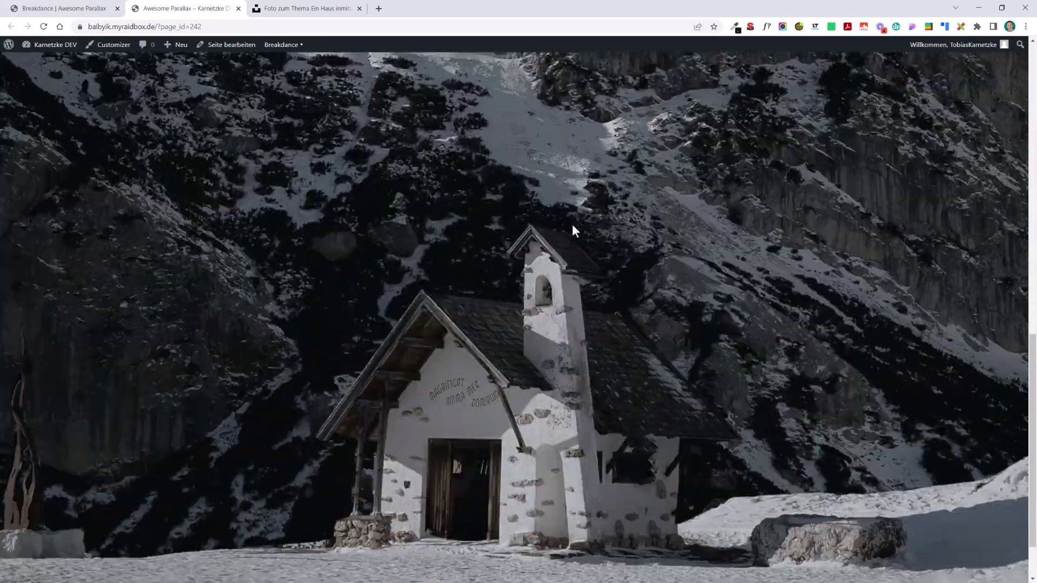
{"action": "scroll", "coordinate": [594, 229], "scroll_direction": "up", "scroll_amount": 3}
{"action": "scroll", "coordinate": [599, 233], "scroll_direction": "up", "scroll_amount": 3}
{"action": "scroll", "coordinate": [598, 235], "scroll_direction": "down", "scroll_amount": 6}
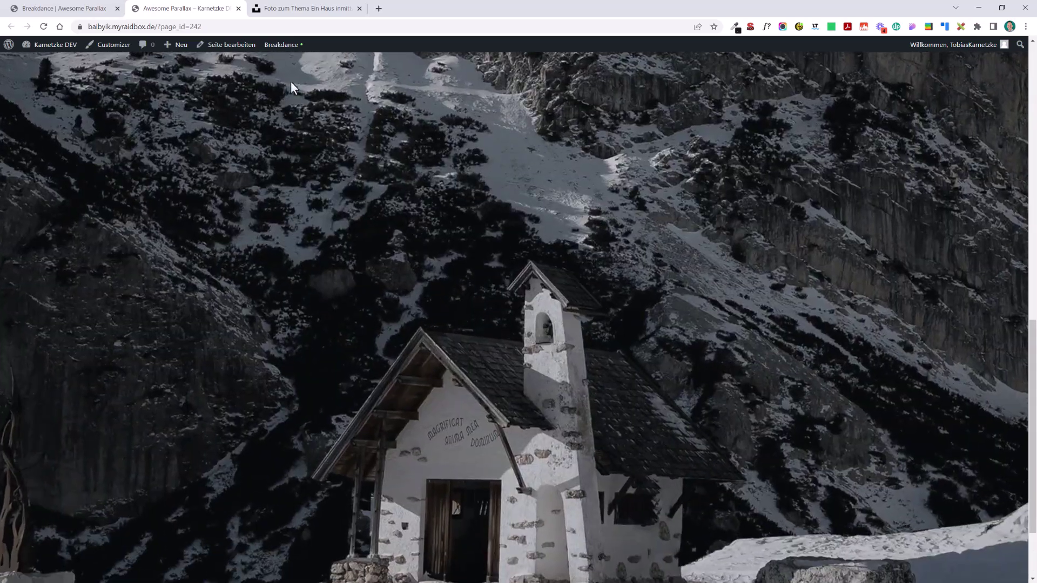
{"action": "left_click", "coordinate": [37, 6]}
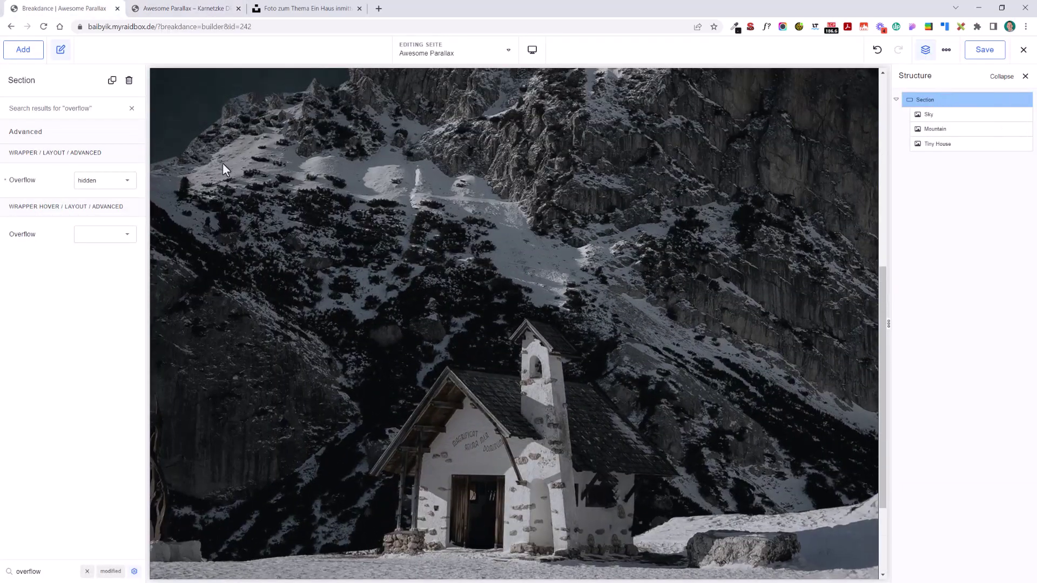
Step: Add a Heading element to the section and start typing 'Mountain' over its placeholder
{"action": "left_click", "coordinate": [24, 51]}
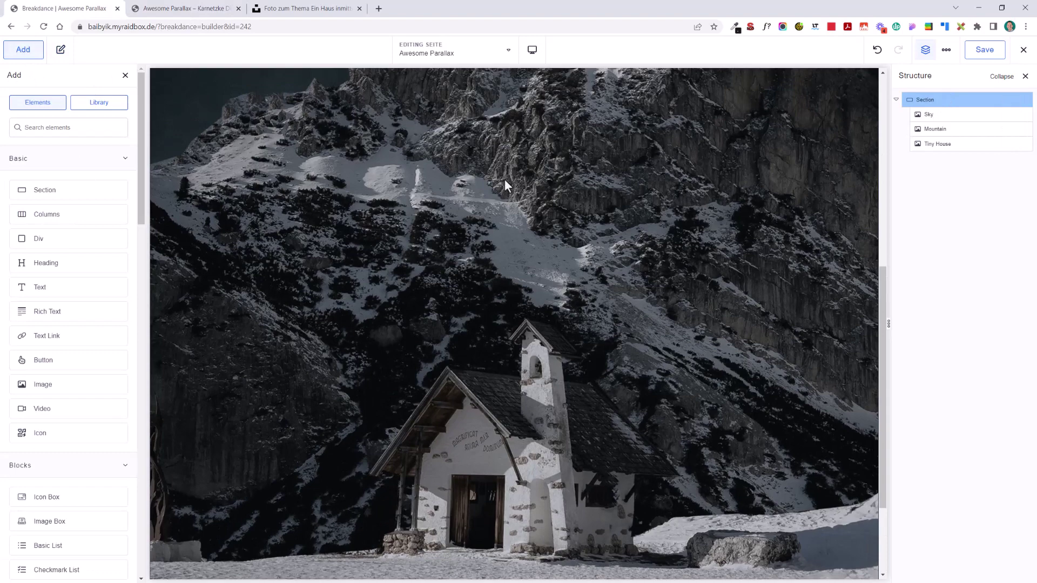
{"action": "type", "text": "headli"}
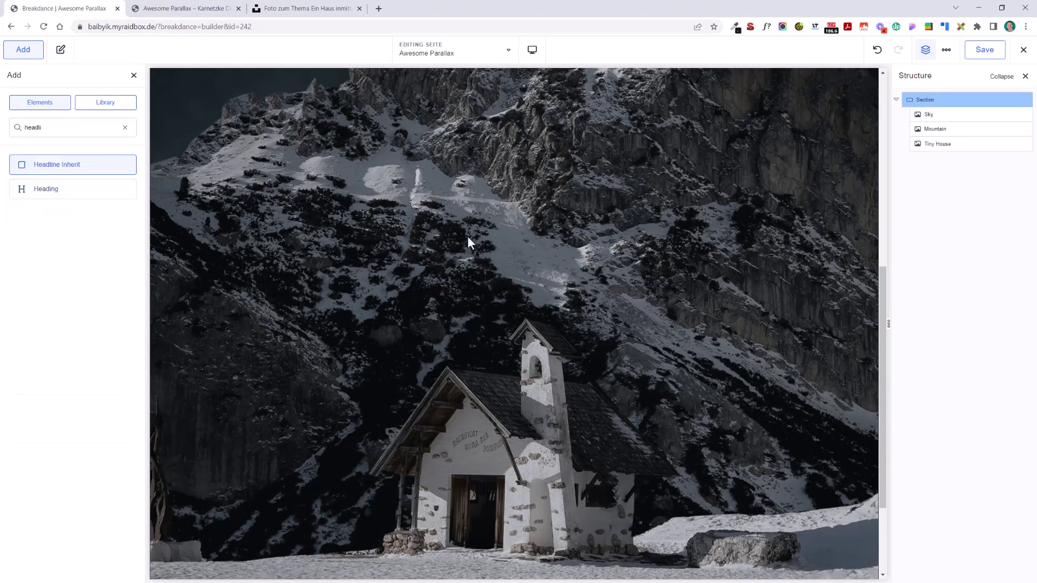
{"action": "left_click", "coordinate": [62, 189]}
{"action": "triple_click", "coordinate": [79, 164]}
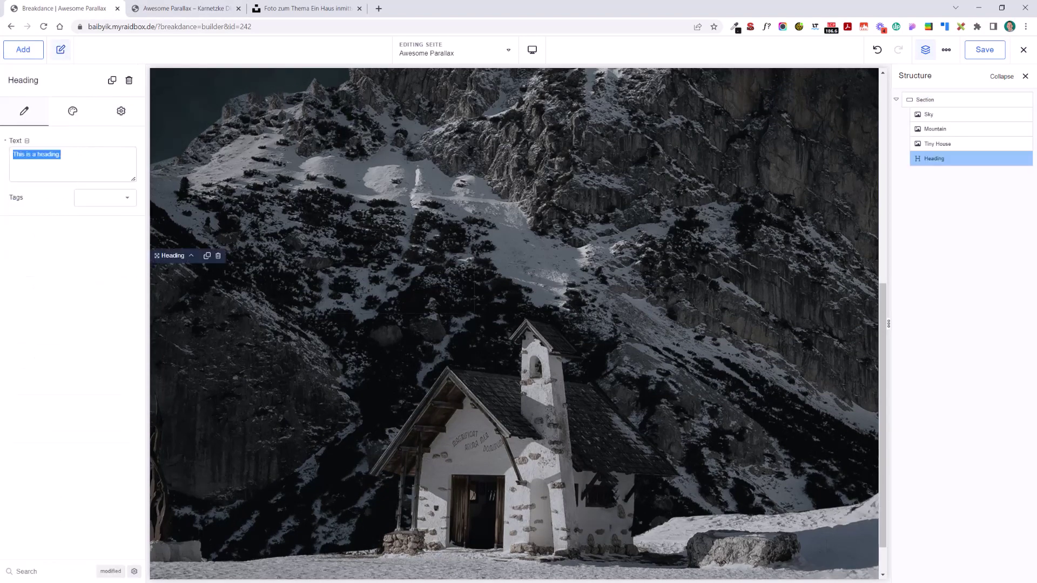
{"action": "type", "text": "Mountain"}
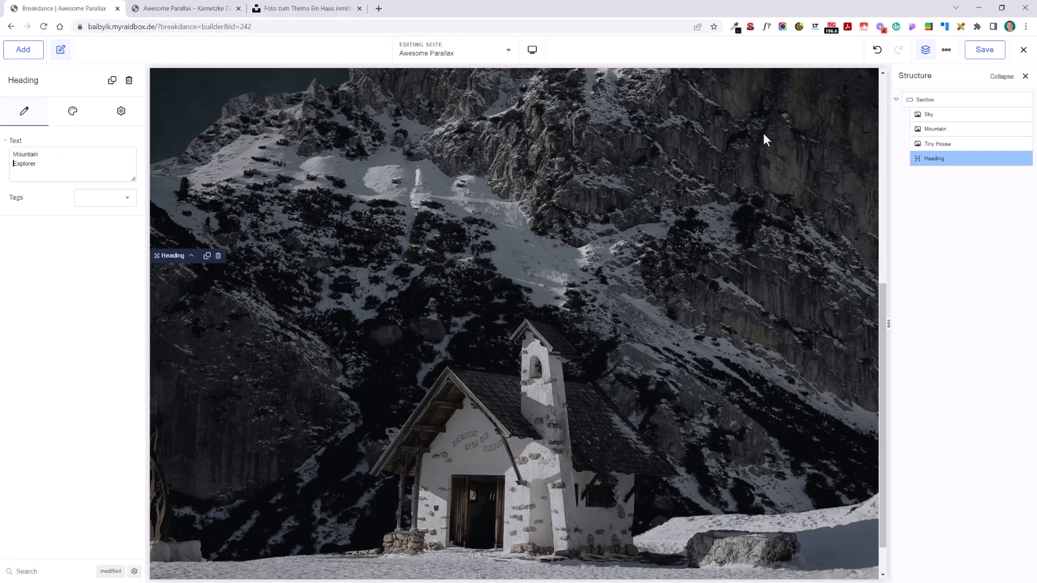
Step: Move the heading to the top of the section and set its text colour to #FFFFFF
{"action": "left_click_drag", "start_coordinate": [945, 158], "coordinate": [957, 106]}
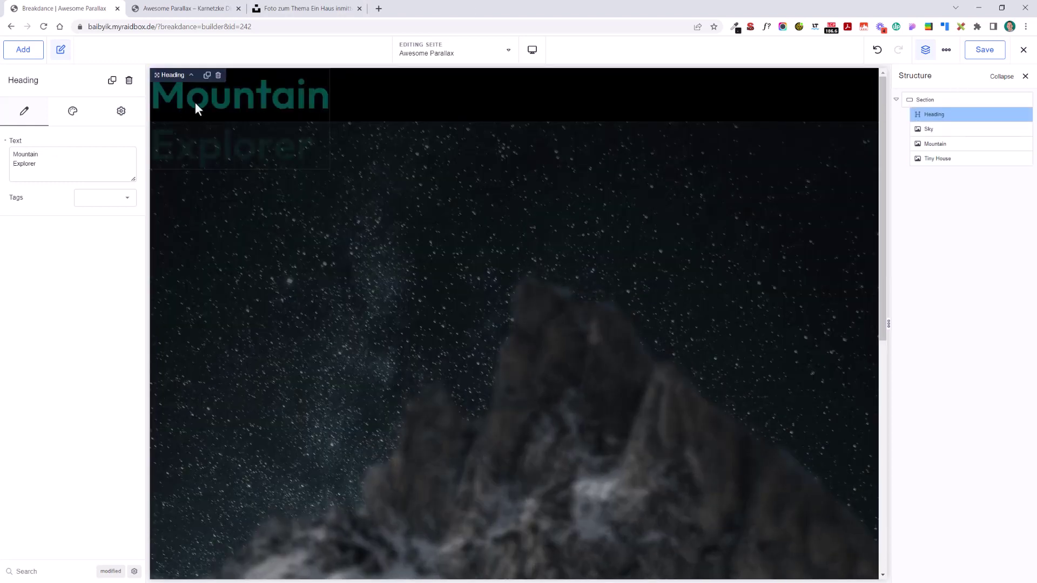
{"action": "left_click", "coordinate": [75, 112]}
{"action": "left_click", "coordinate": [41, 142]}
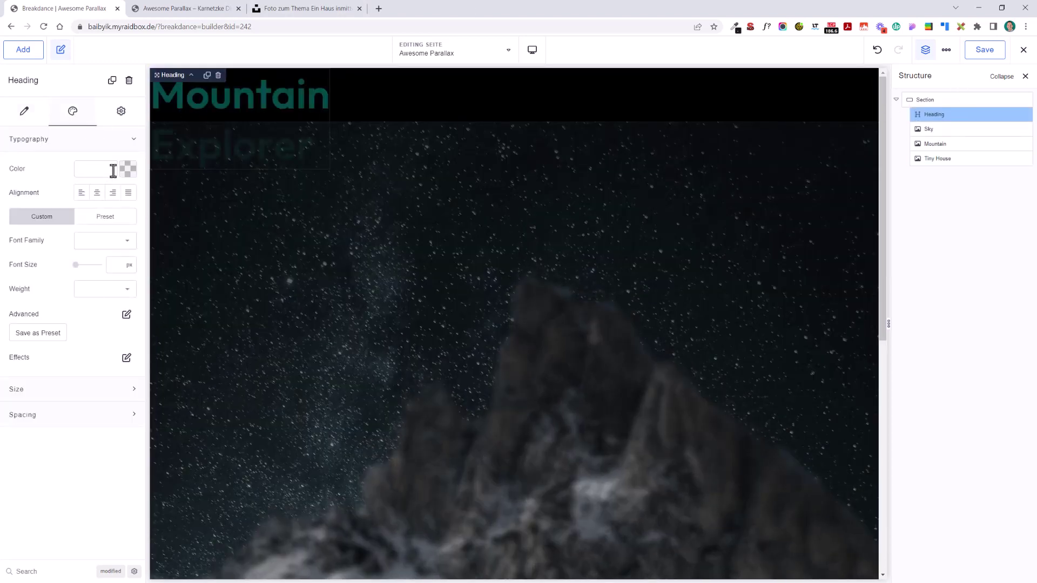
{"action": "left_click", "coordinate": [128, 168]}
{"action": "left_click", "coordinate": [83, 440]}
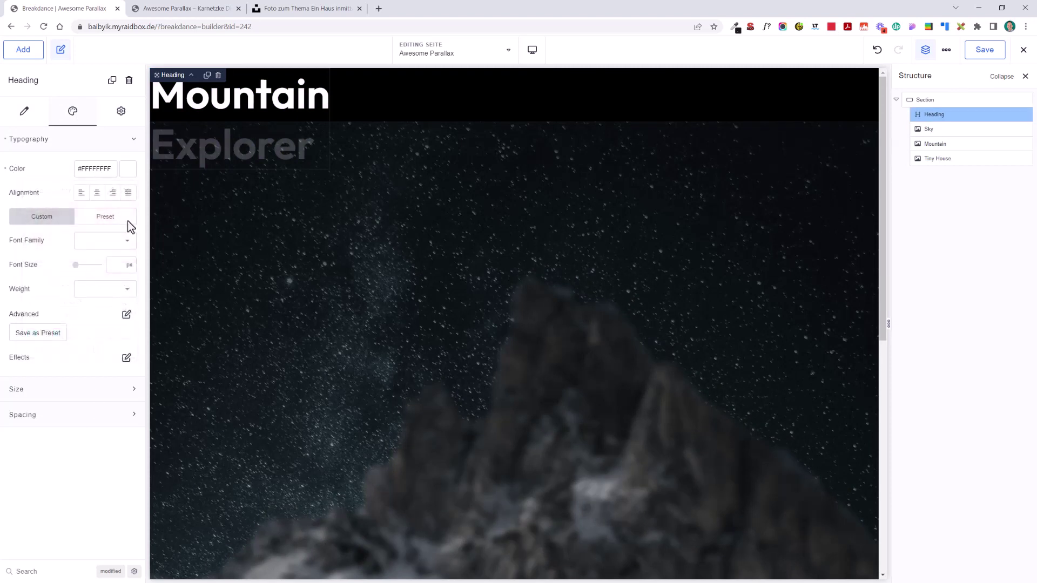
Step: Centre the Section's content horizontally, then reselect the heading
{"action": "left_click", "coordinate": [936, 99]}
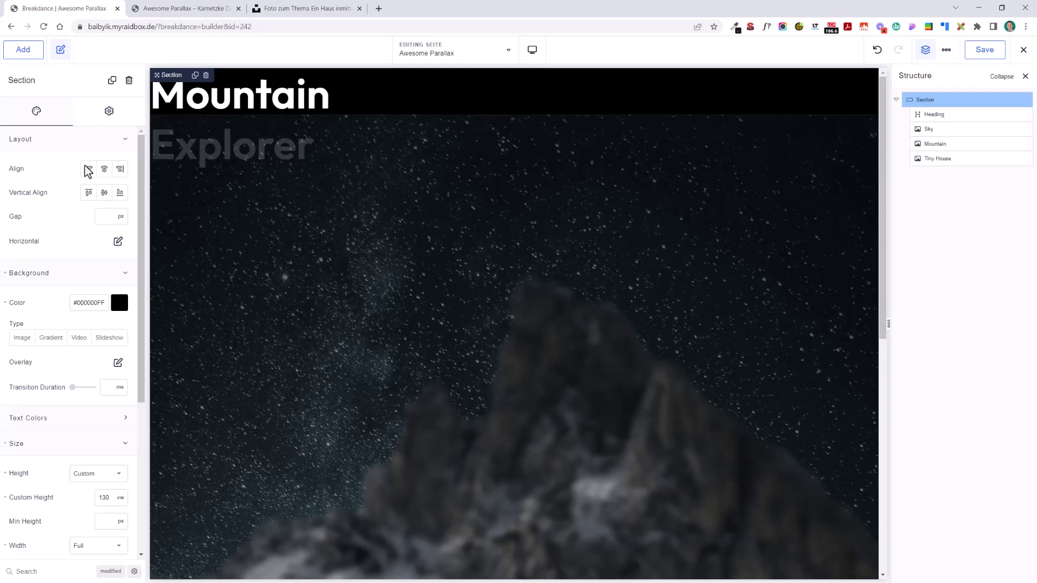
{"action": "left_click", "coordinate": [104, 169]}
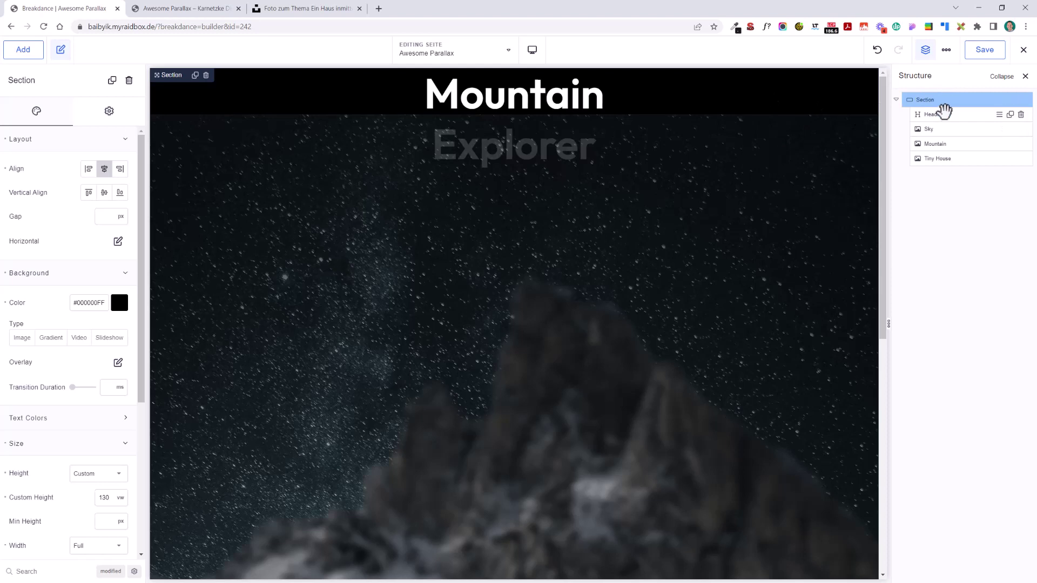
{"action": "left_click", "coordinate": [941, 113]}
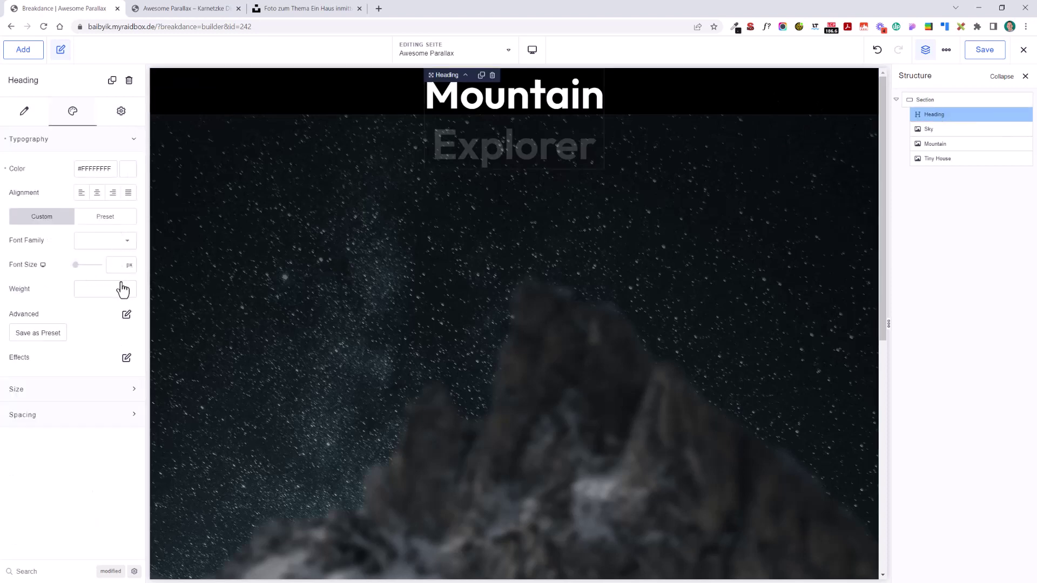
Step: Set the heading font to Anton with weight 500
{"action": "left_click", "coordinate": [105, 239]}
{"action": "type", "text": "Anton"}
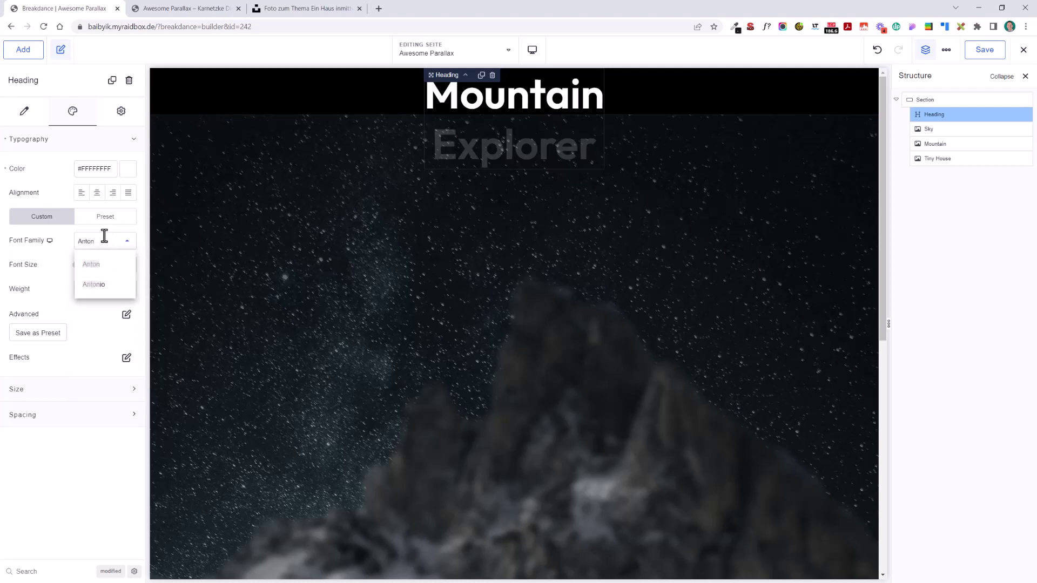
{"action": "key", "text": "ctrl+Tab"}
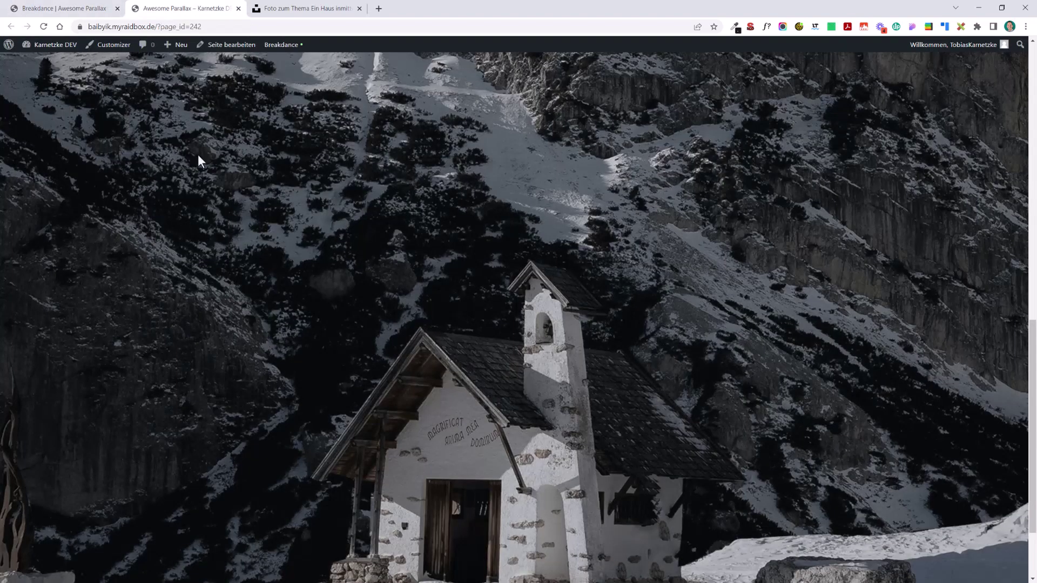
{"action": "left_click", "coordinate": [115, 3]}
{"action": "left_click", "coordinate": [91, 264]}
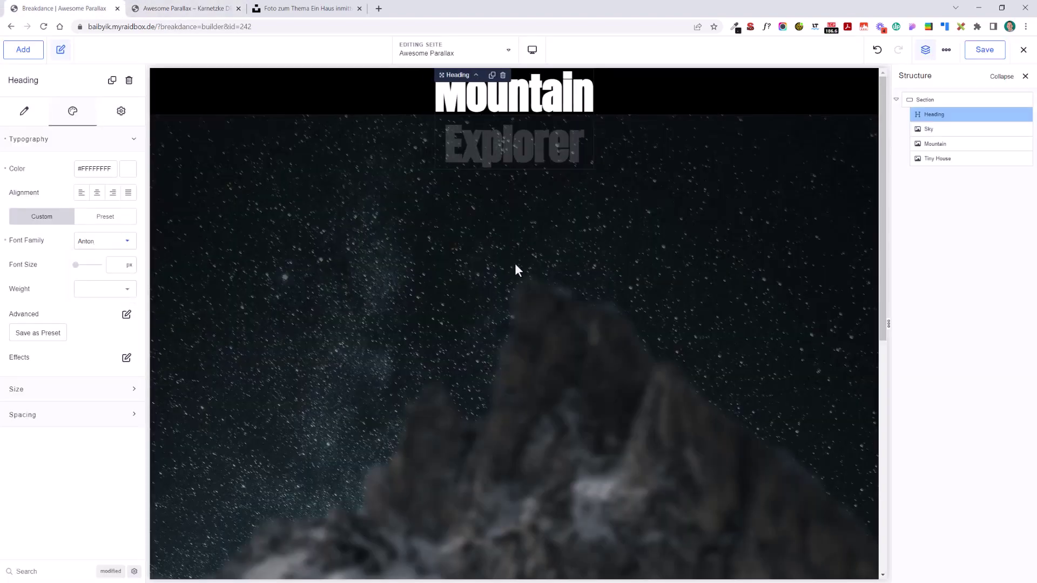
{"action": "left_click", "coordinate": [118, 292]}
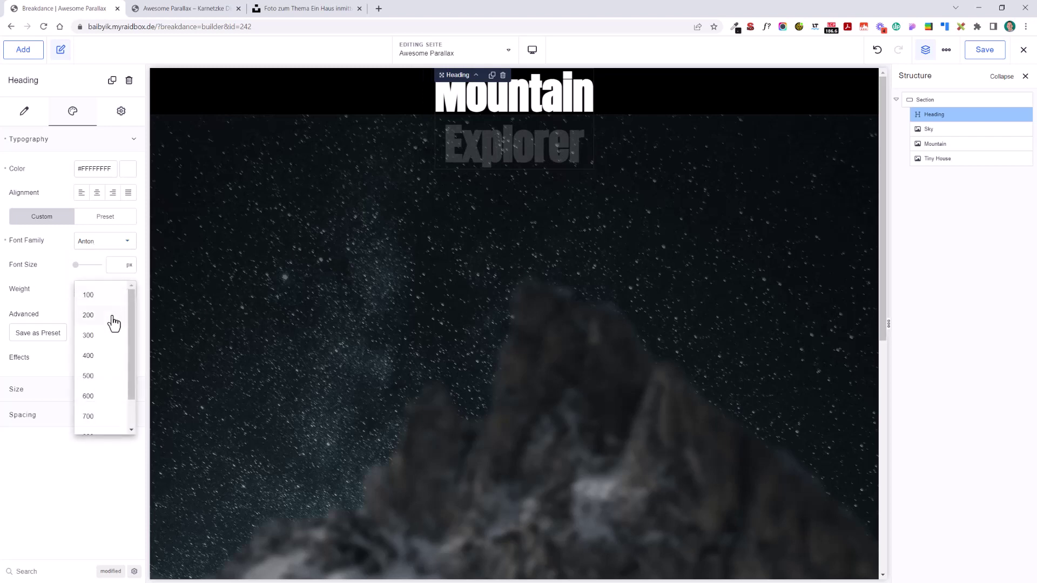
{"action": "left_click", "coordinate": [106, 379]}
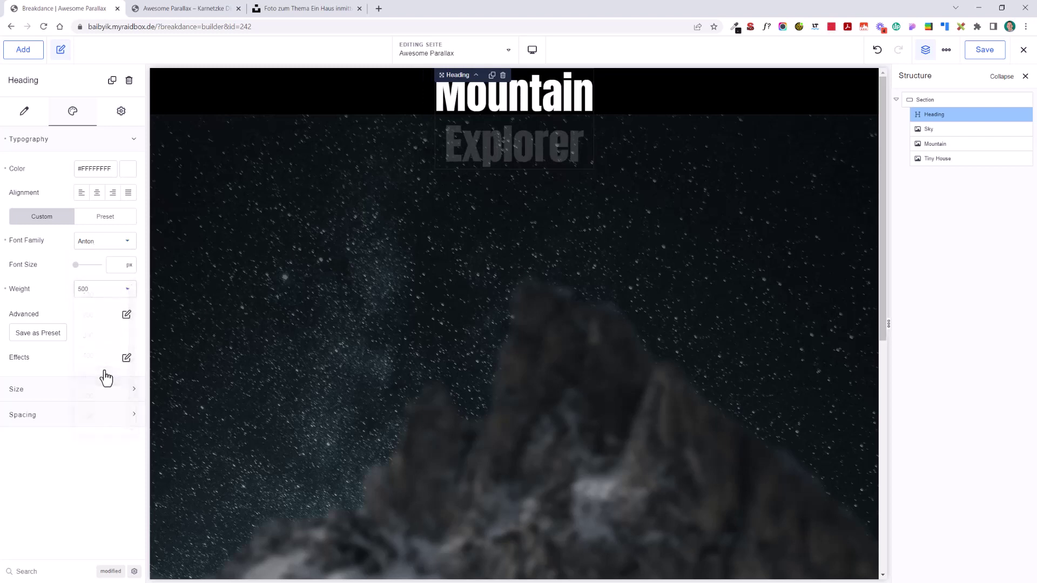
{"action": "left_click", "coordinate": [108, 292]}
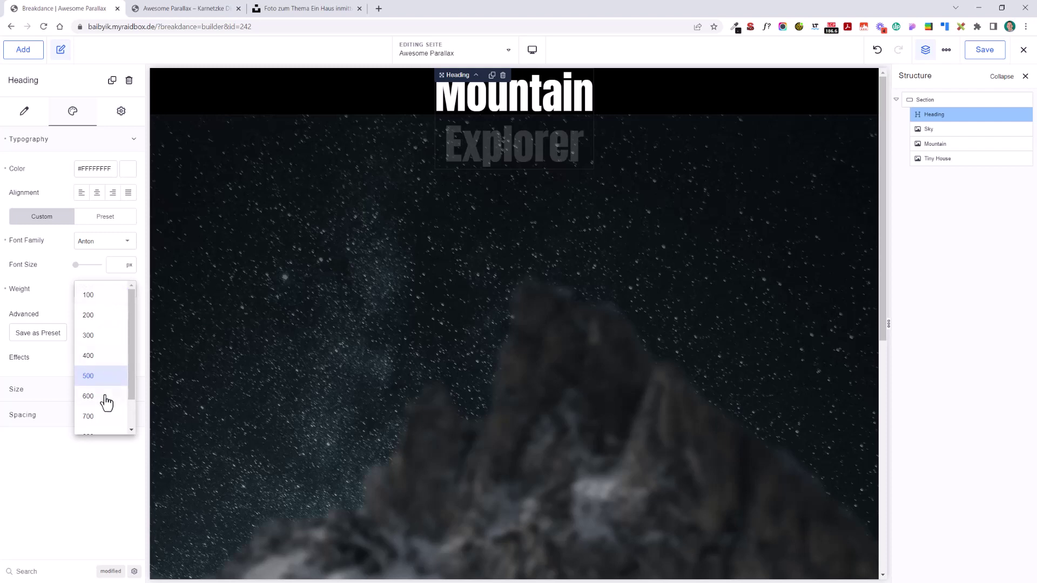
{"action": "left_click", "coordinate": [104, 395]}
{"action": "left_click", "coordinate": [111, 292]}
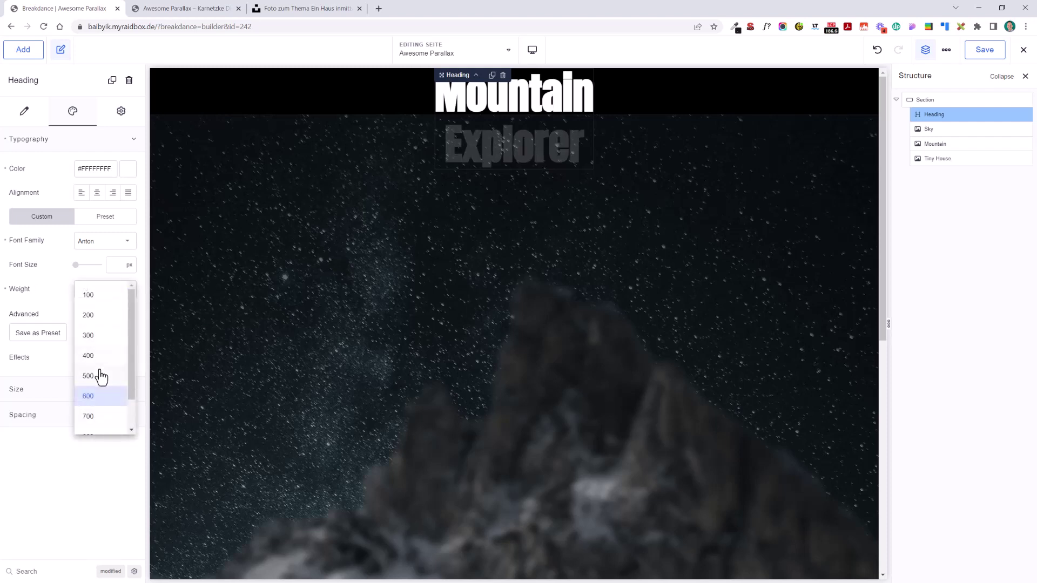
{"action": "left_click", "coordinate": [99, 376]}
Step: Make the heading all uppercase and switch its font-size unit to rem
{"action": "left_click", "coordinate": [127, 313]}
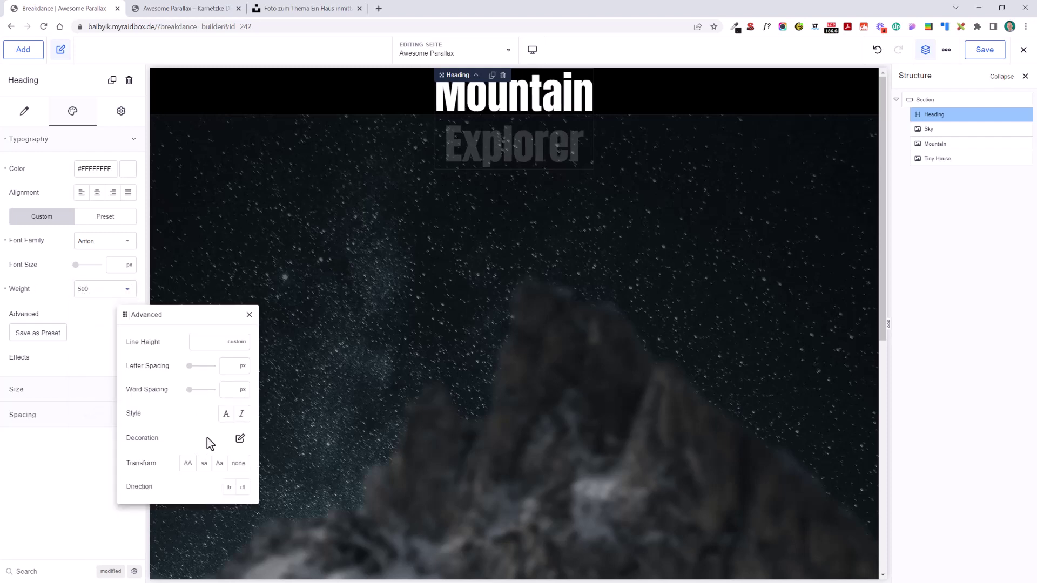
{"action": "left_click", "coordinate": [187, 464]}
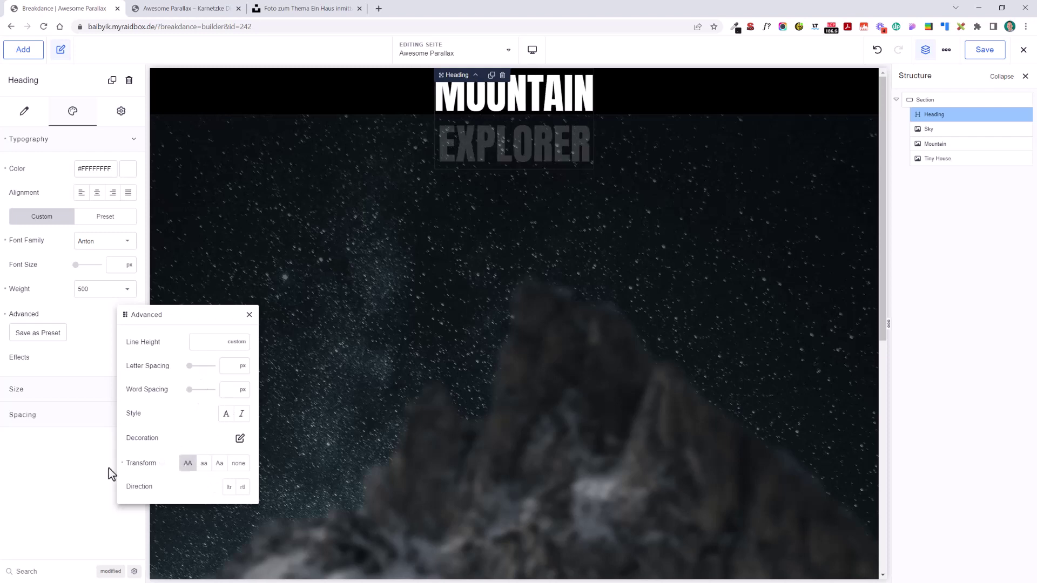
{"action": "left_click", "coordinate": [64, 483]}
{"action": "left_click", "coordinate": [129, 265]}
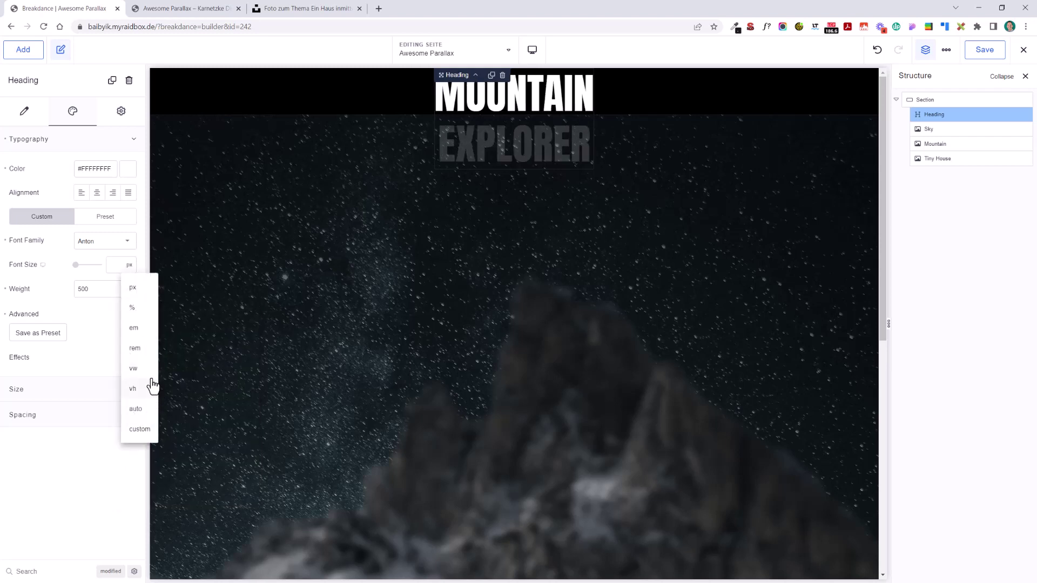
{"action": "left_click", "coordinate": [135, 349]}
Step: Give the heading font size 18 rem and line height 1
{"action": "left_click", "coordinate": [119, 264]}
{"action": "type", "text": "1"}
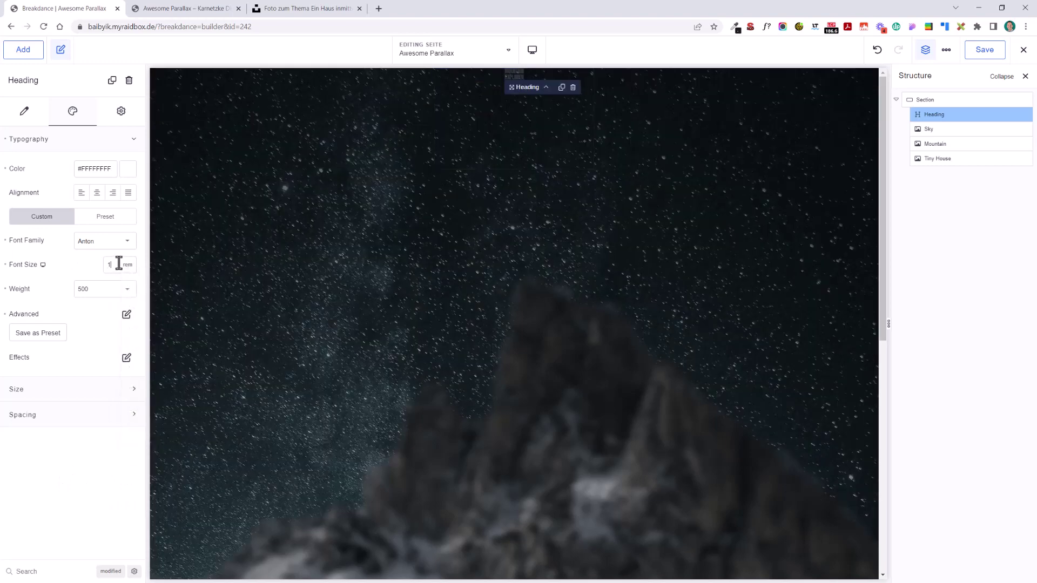
{"action": "type", "text": "8"}
{"action": "scroll", "coordinate": [567, 324], "scroll_direction": "down", "scroll_amount": 3}
{"action": "scroll", "coordinate": [632, 319], "scroll_direction": "up", "scroll_amount": 3}
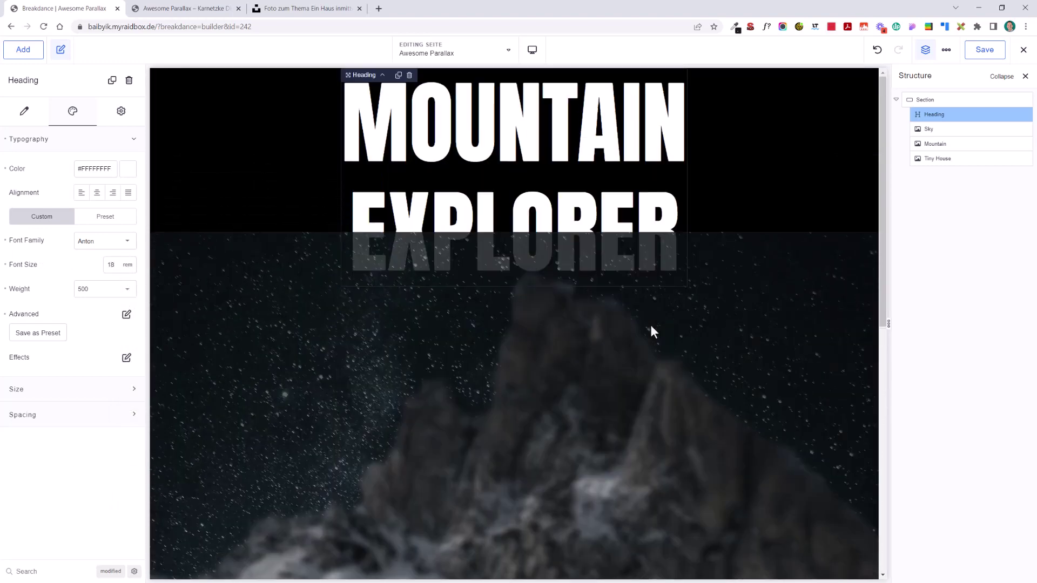
{"action": "left_click", "coordinate": [126, 315]}
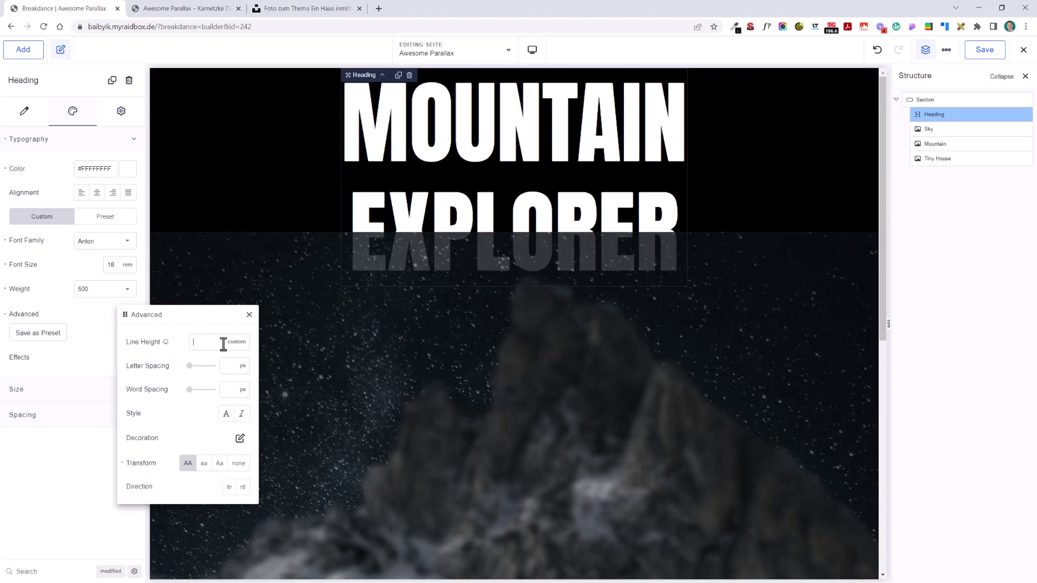
{"action": "type", "text": "1"}
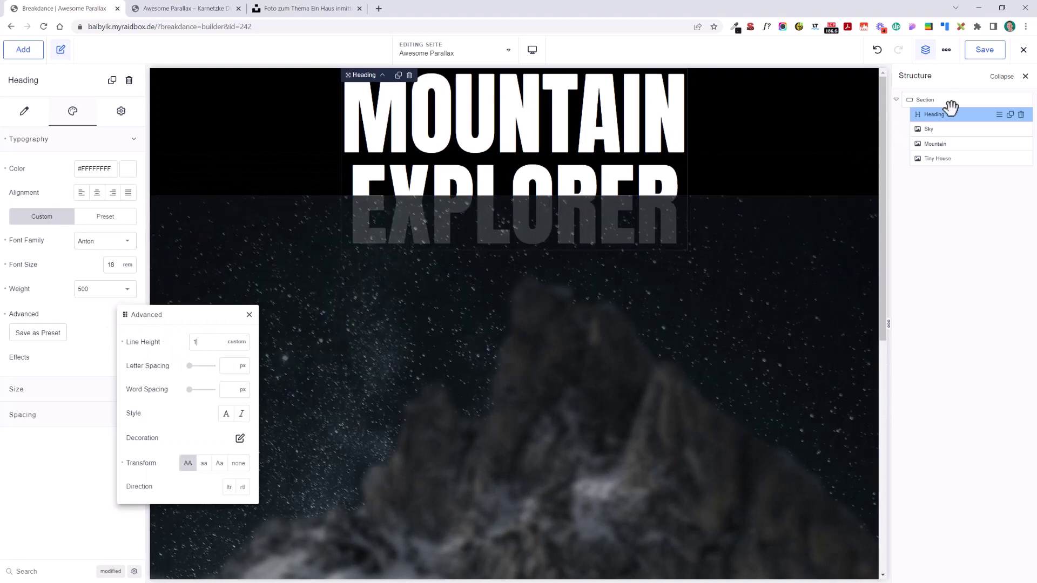
Step: Move the Heading below the Mountain layer in Structure
{"action": "left_click_drag", "start_coordinate": [951, 108], "coordinate": [950, 144]}
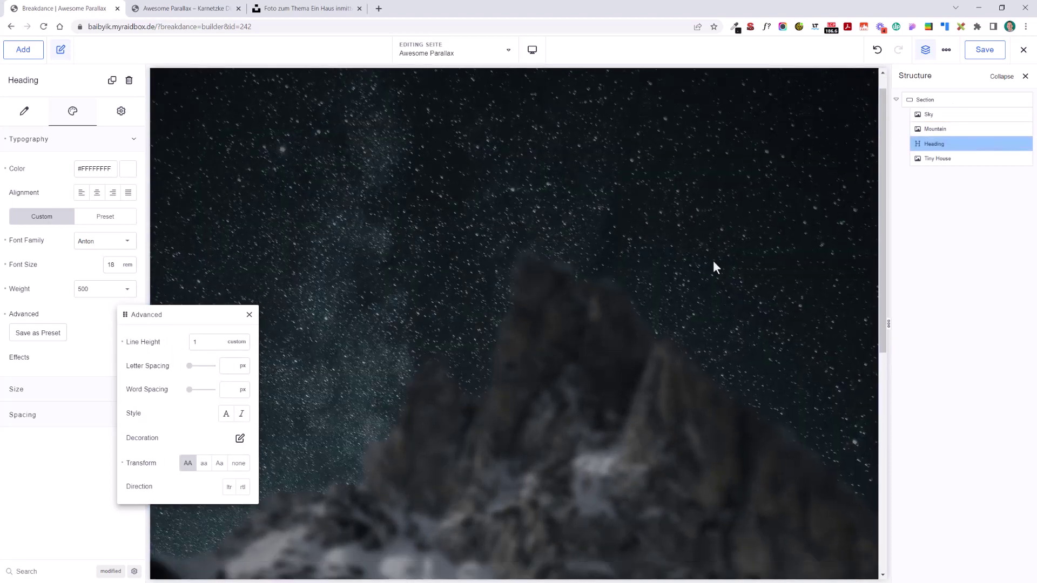
{"action": "scroll", "coordinate": [722, 258], "scroll_direction": "down", "scroll_amount": 5}
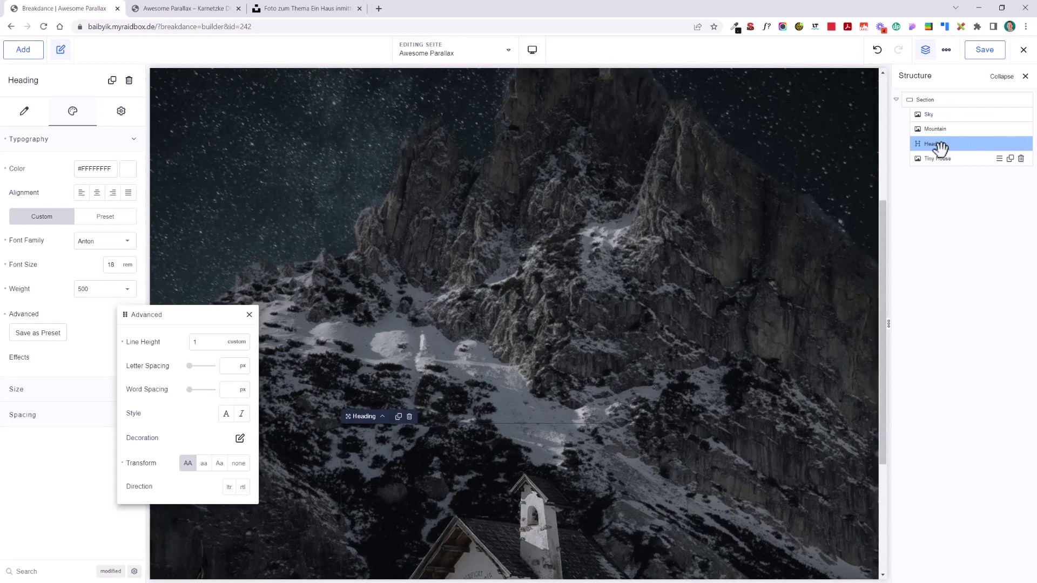
{"action": "scroll", "coordinate": [611, 314], "scroll_direction": "down", "scroll_amount": 3}
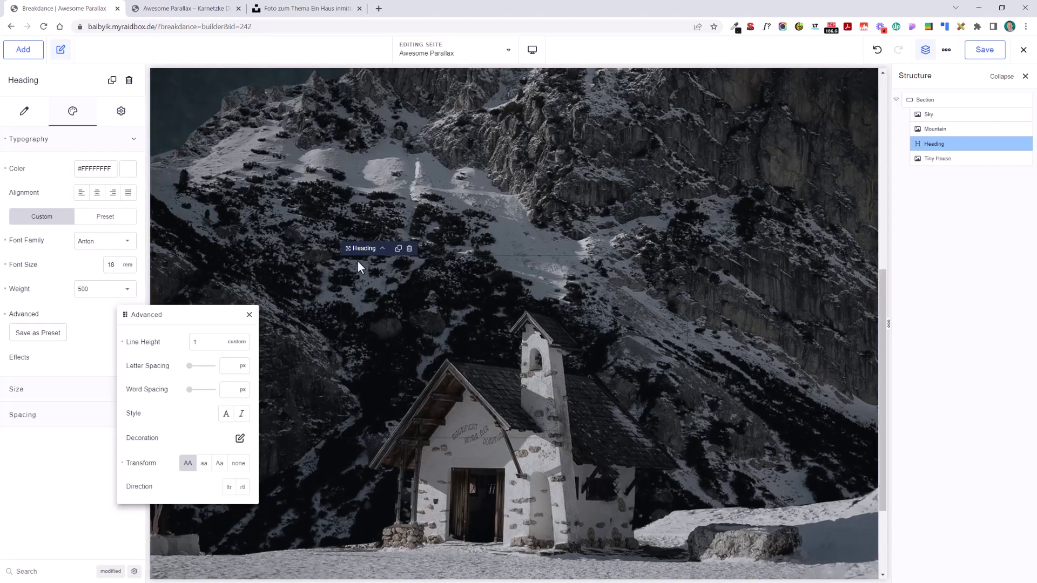
Step: Find Z-Index through the settings search and set the heading's z-index to 7
{"action": "left_click", "coordinate": [71, 573]}
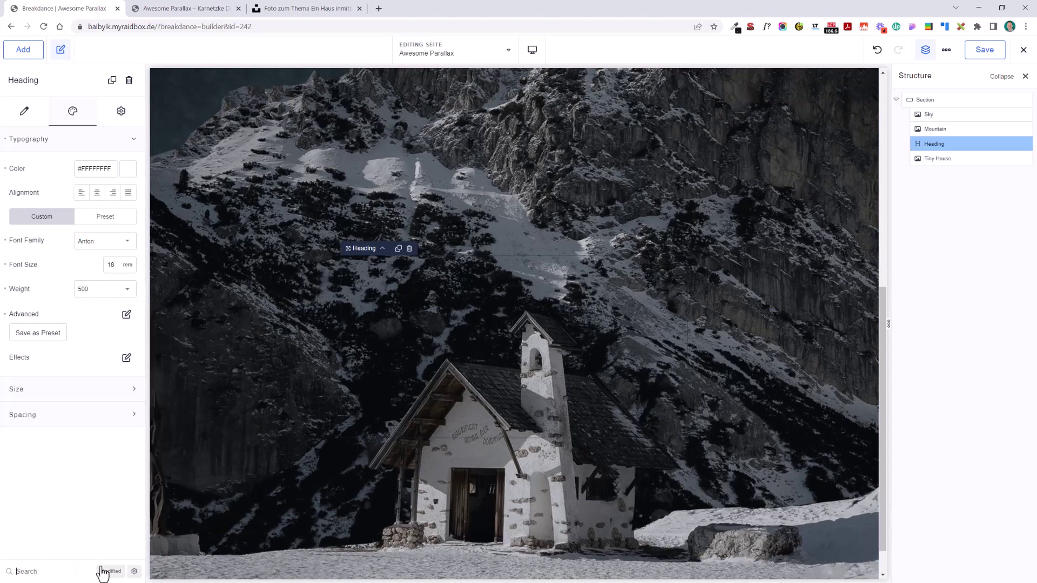
{"action": "type", "text": "position"}
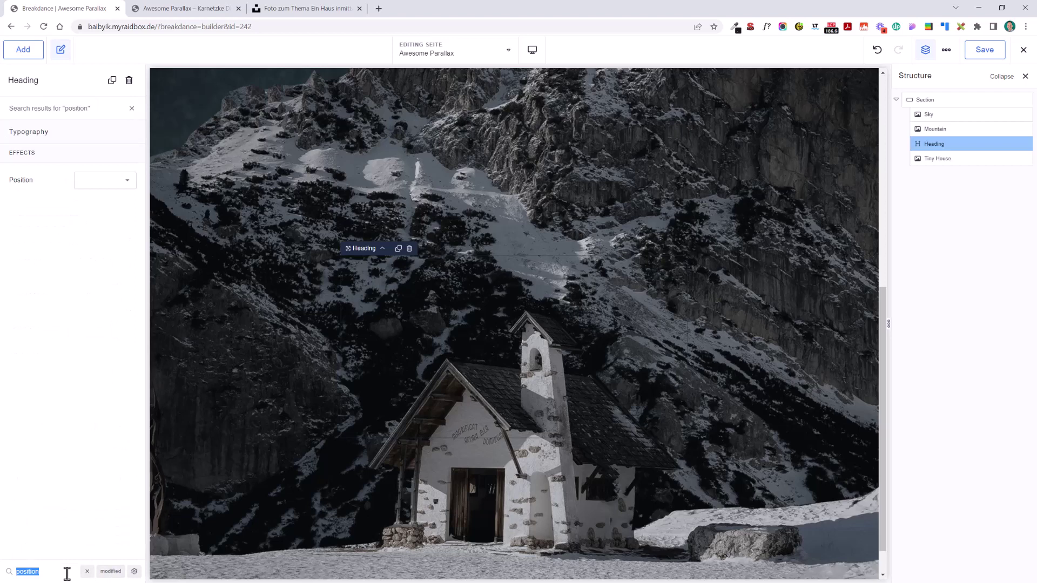
{"action": "type", "text": "z-inde"}
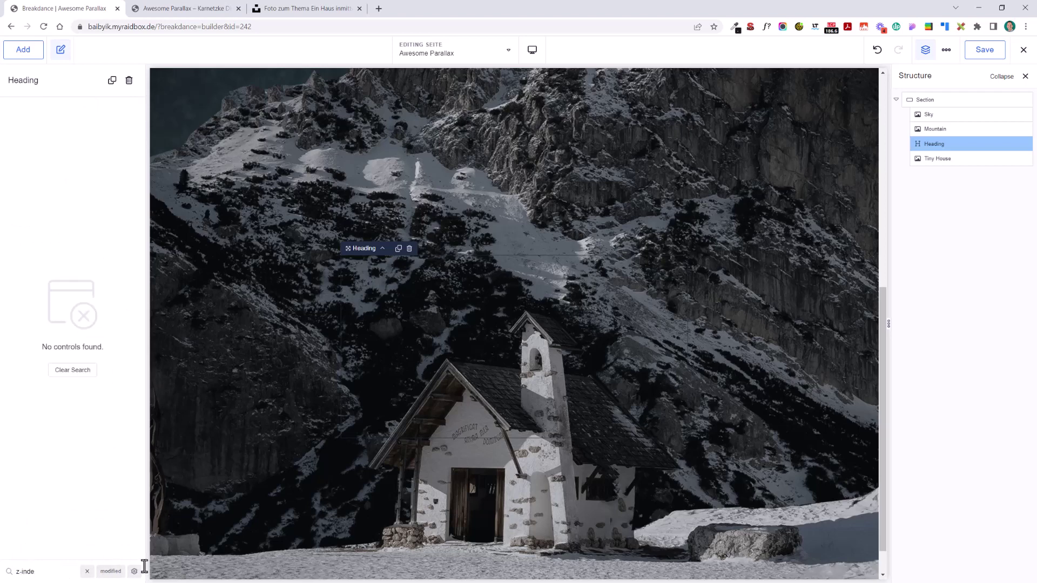
{"action": "left_click", "coordinate": [136, 572]}
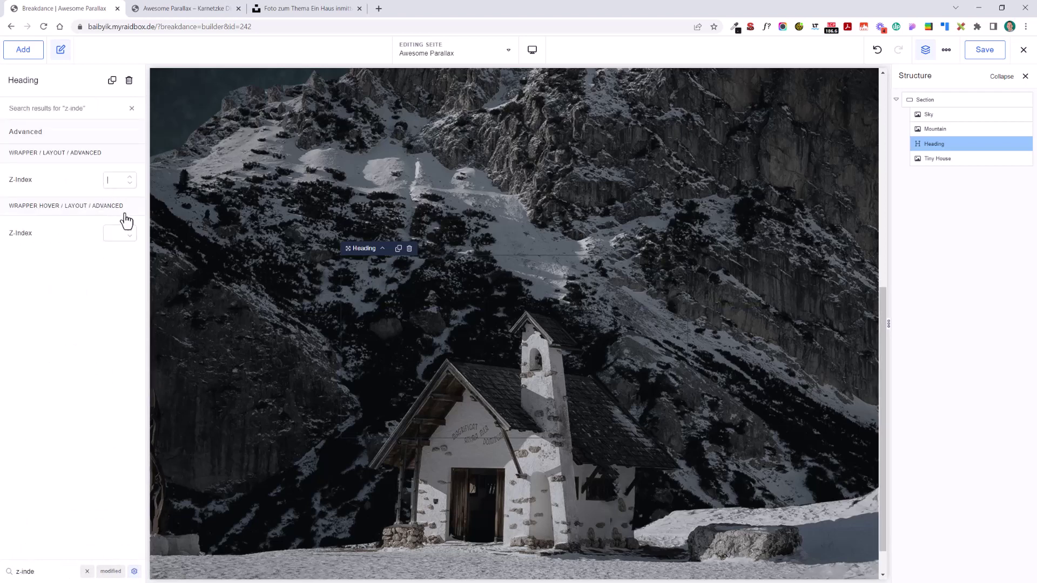
{"action": "type", "text": "7"}
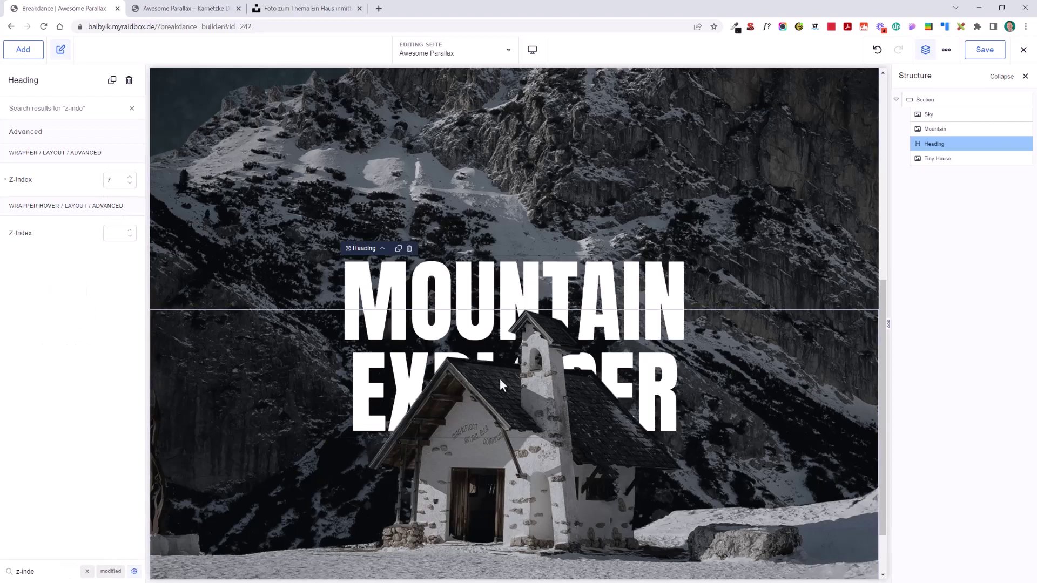
{"action": "scroll", "coordinate": [594, 360], "scroll_direction": "up", "scroll_amount": 5}
{"action": "scroll", "coordinate": [621, 371], "scroll_direction": "down", "scroll_amount": 6}
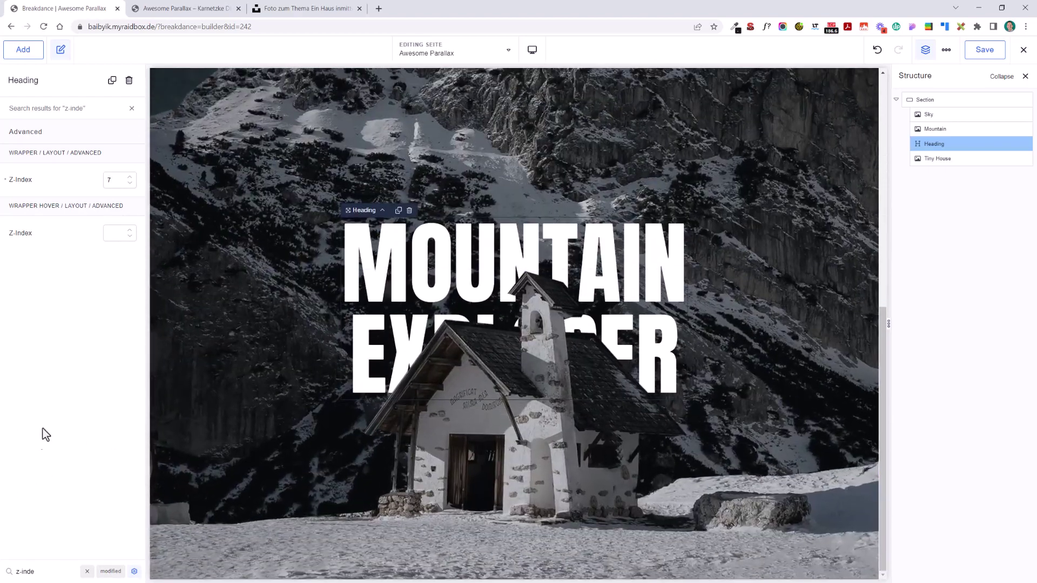
{"action": "scroll", "coordinate": [364, 335], "scroll_direction": "up", "scroll_amount": 5}
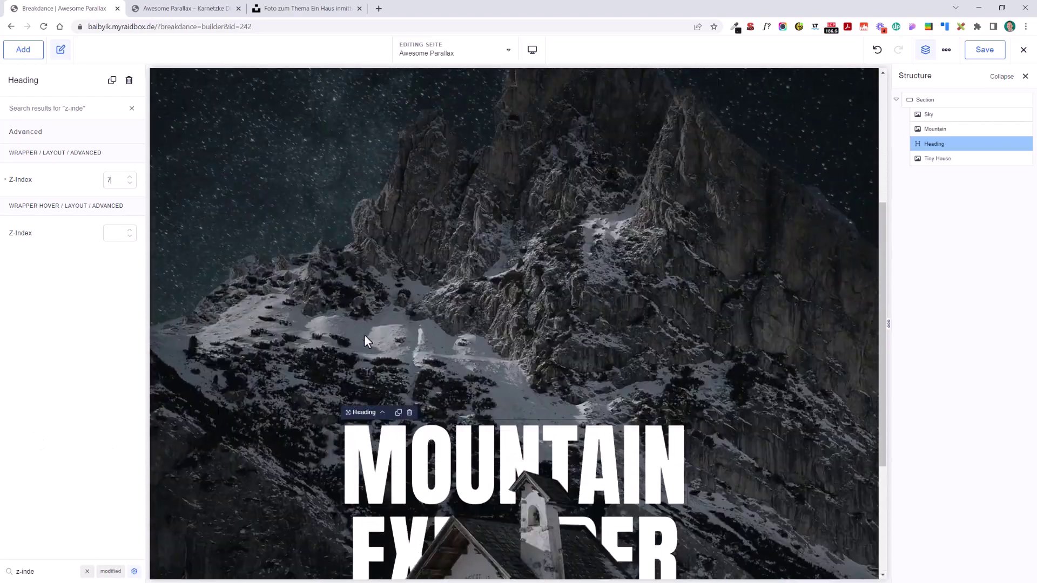
{"action": "scroll", "coordinate": [404, 349], "scroll_direction": "down", "scroll_amount": 5}
{"action": "scroll", "coordinate": [403, 349], "scroll_direction": "up", "scroll_amount": 4}
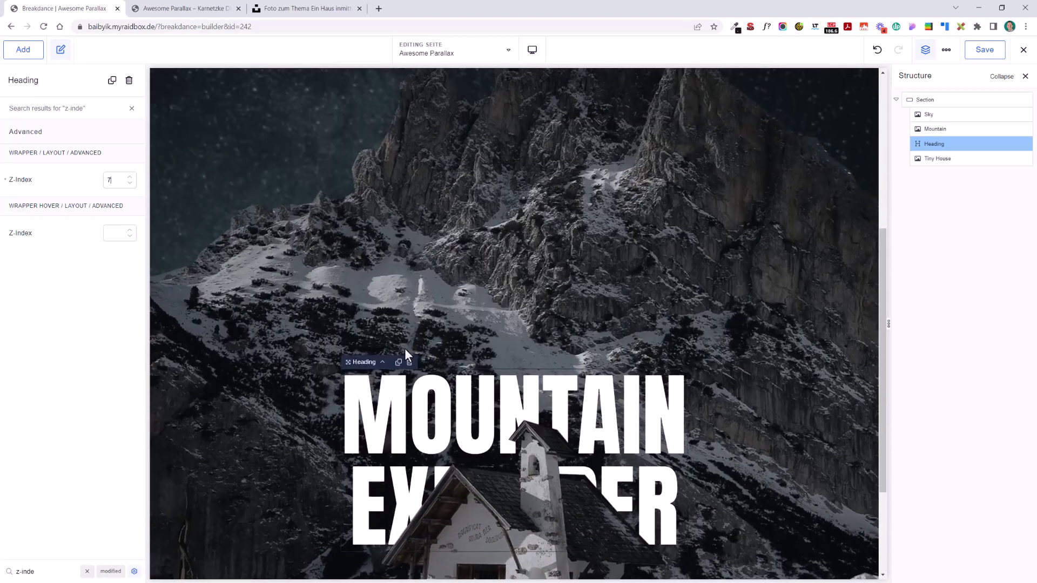
{"action": "scroll", "coordinate": [445, 299], "scroll_direction": "down", "scroll_amount": 4}
{"action": "scroll", "coordinate": [466, 299], "scroll_direction": "down", "scroll_amount": 3}
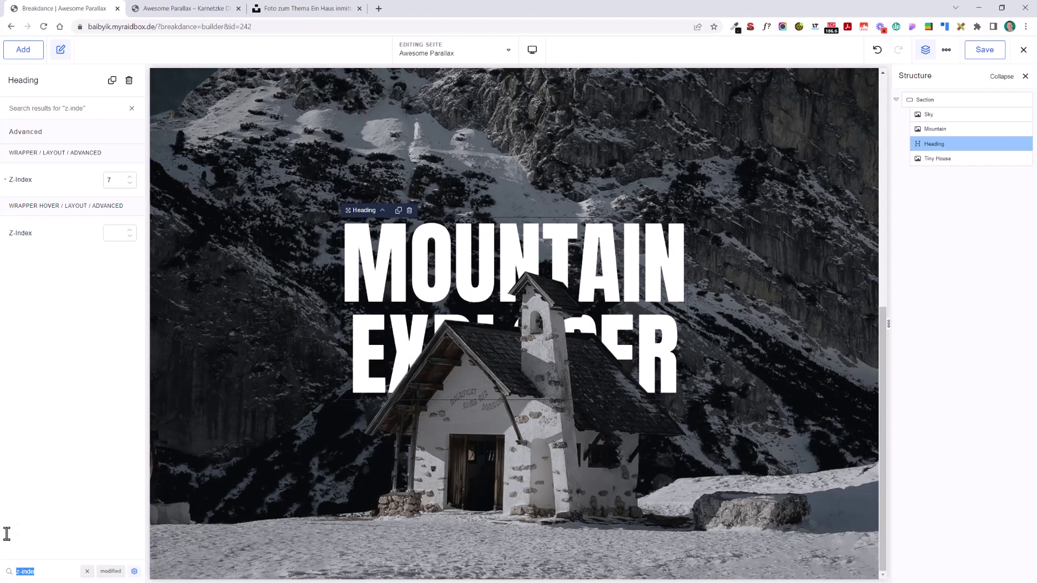
Step: Make the MOUNTAIN EXPLORER heading absolutely positioned, 25% from the bottom
{"action": "type", "text": "positio"}
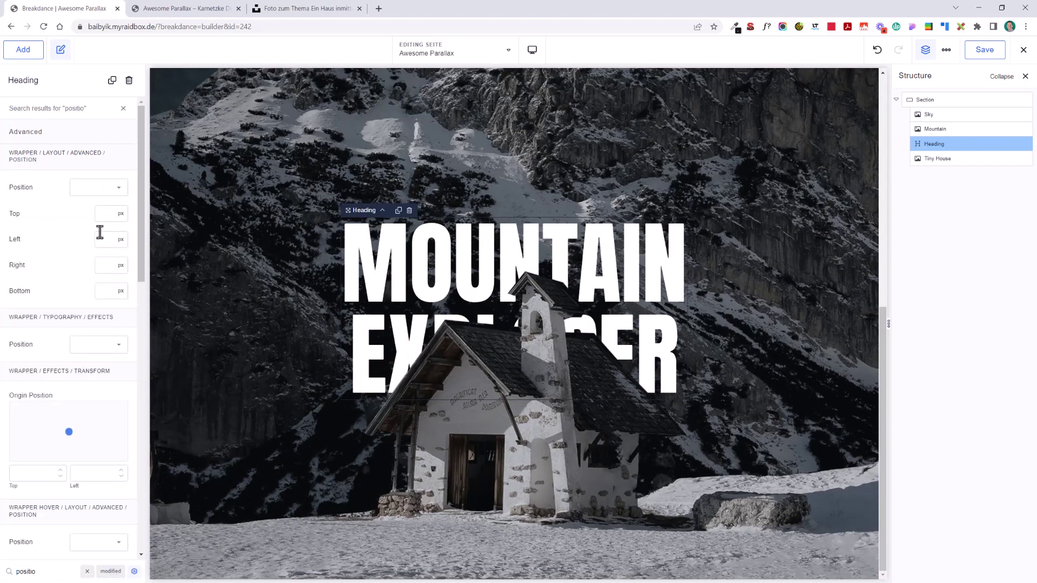
{"action": "left_click", "coordinate": [103, 187]}
{"action": "left_click", "coordinate": [104, 233]}
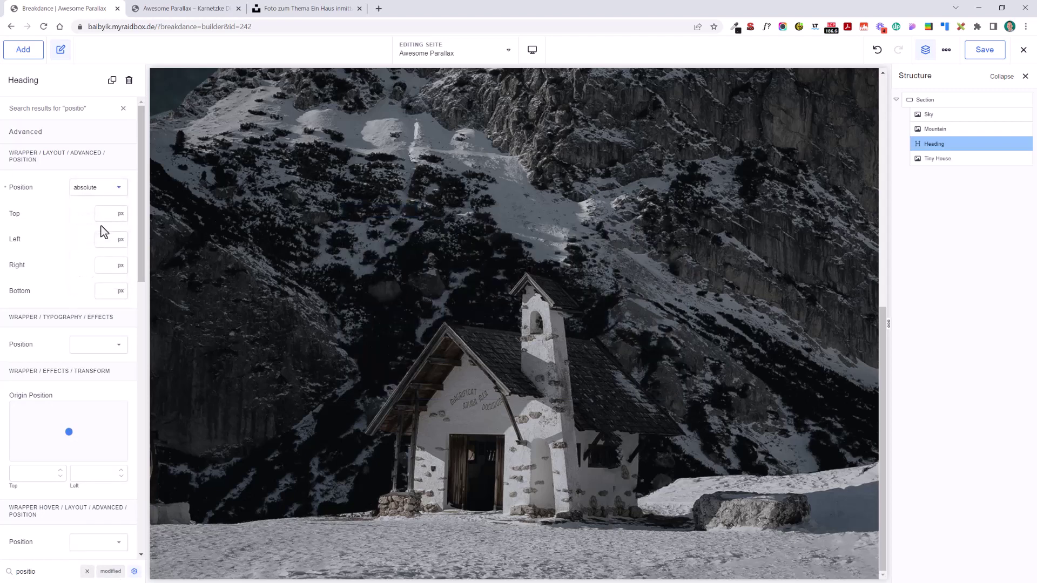
{"action": "left_click", "coordinate": [119, 297]}
{"action": "left_click", "coordinate": [126, 342]}
{"action": "left_click", "coordinate": [115, 297]}
{"action": "type", "text": "25"}
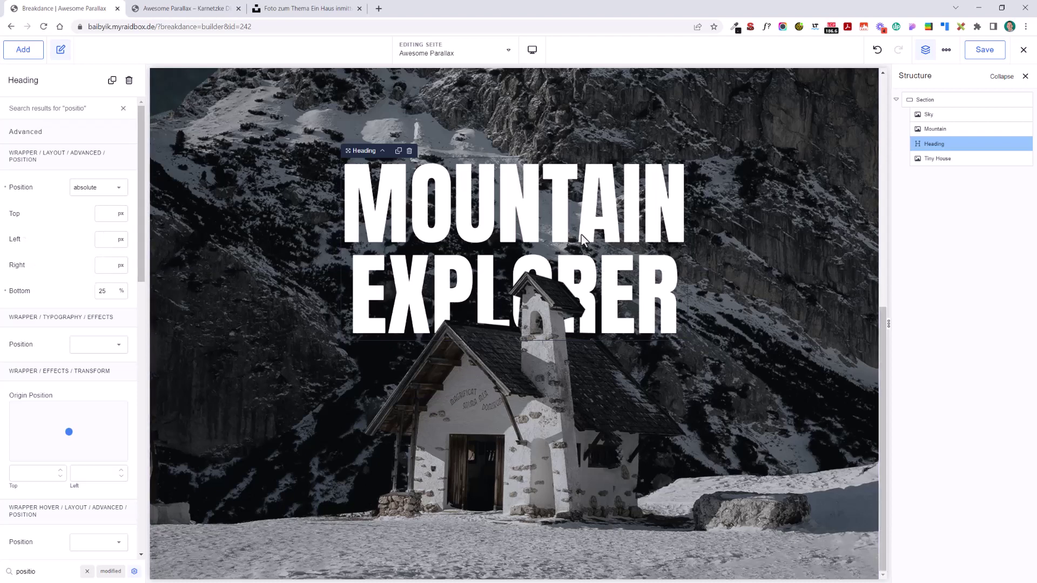
Step: Limit the settings search to basic controls and save the page
{"action": "scroll", "coordinate": [102, 540], "scroll_direction": "down", "scroll_amount": 3}
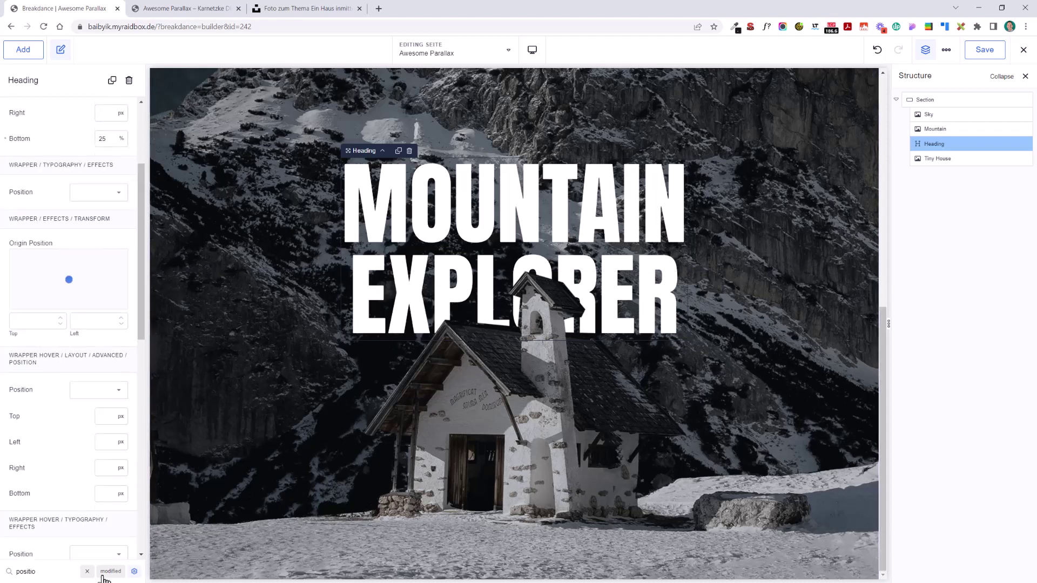
{"action": "left_click", "coordinate": [134, 571]}
{"action": "scroll", "coordinate": [238, 507], "scroll_direction": "up", "scroll_amount": 6}
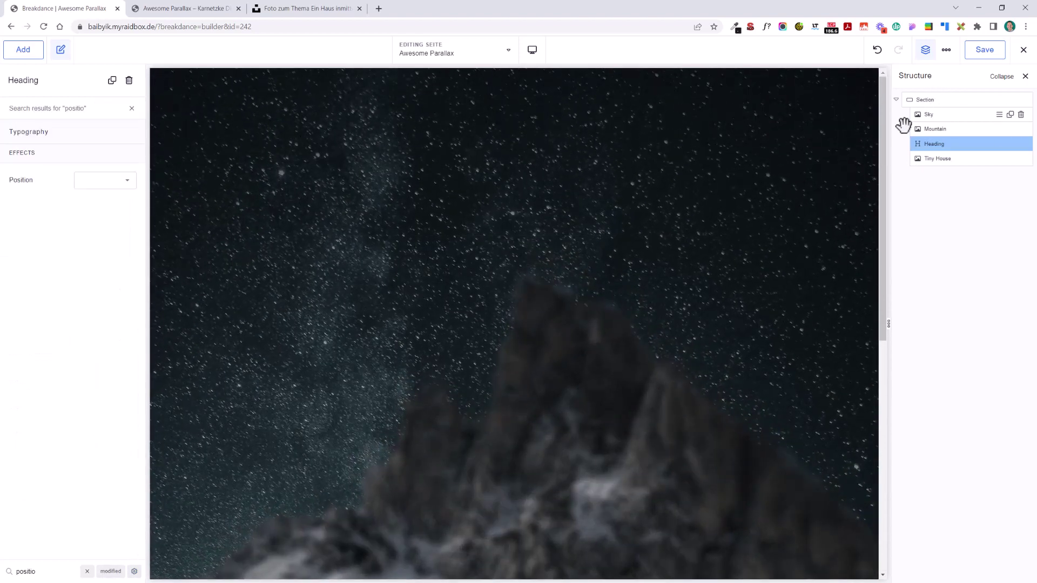
{"action": "scroll", "coordinate": [523, 306], "scroll_direction": "down", "scroll_amount": 5}
{"action": "scroll", "coordinate": [594, 324], "scroll_direction": "down", "scroll_amount": 2}
{"action": "scroll", "coordinate": [638, 340], "scroll_direction": "up", "scroll_amount": 3}
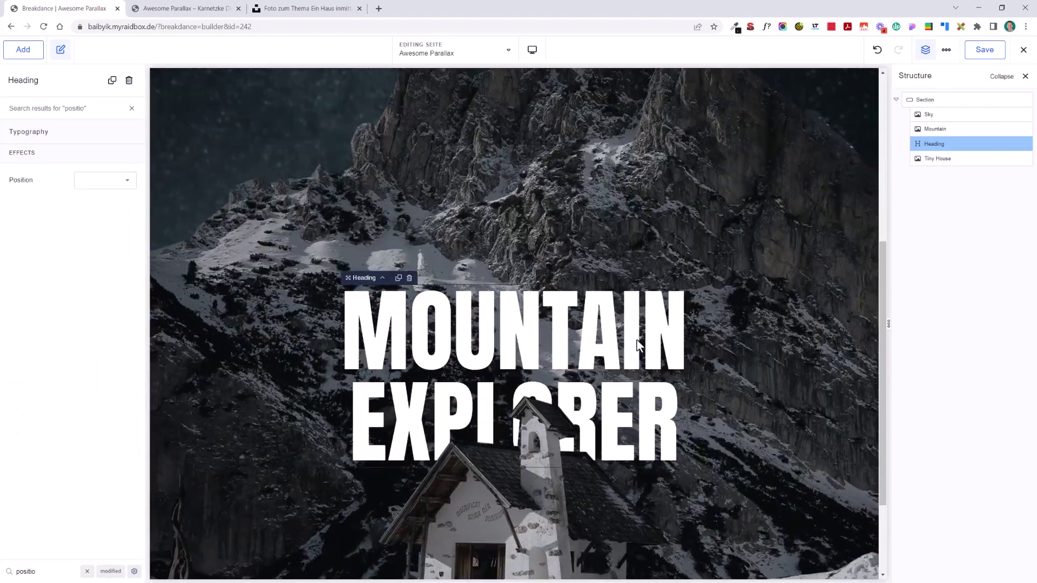
{"action": "scroll", "coordinate": [640, 355], "scroll_direction": "down", "scroll_amount": 3}
{"action": "scroll", "coordinate": [648, 364], "scroll_direction": "up", "scroll_amount": 5}
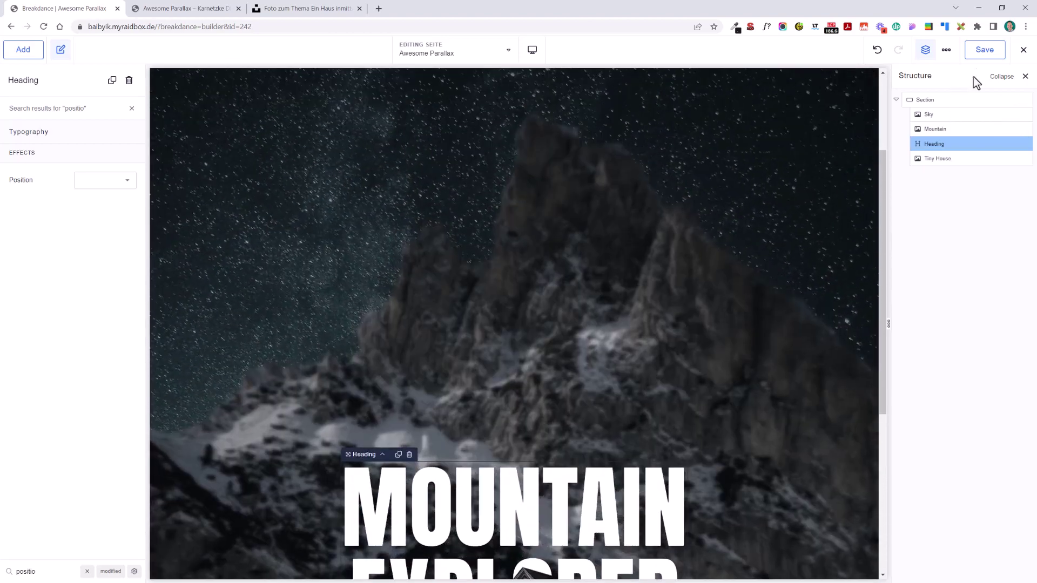
{"action": "left_click", "coordinate": [984, 50]}
{"action": "left_click", "coordinate": [183, 8]}
{"action": "key", "text": "F5"}
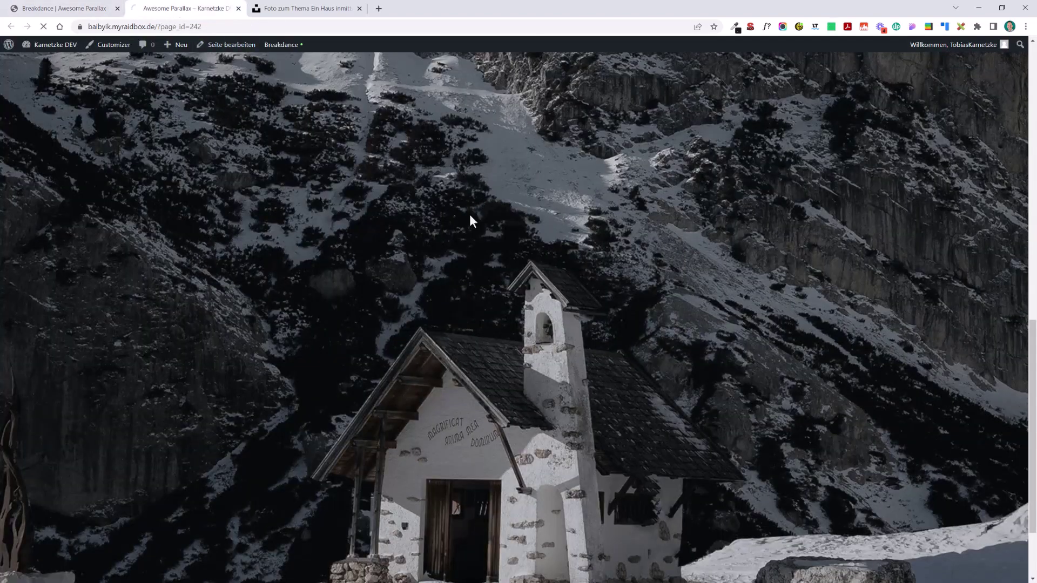
{"action": "scroll", "coordinate": [639, 258], "scroll_direction": "up", "scroll_amount": 6}
{"action": "scroll", "coordinate": [640, 274], "scroll_direction": "down", "scroll_amount": 6}
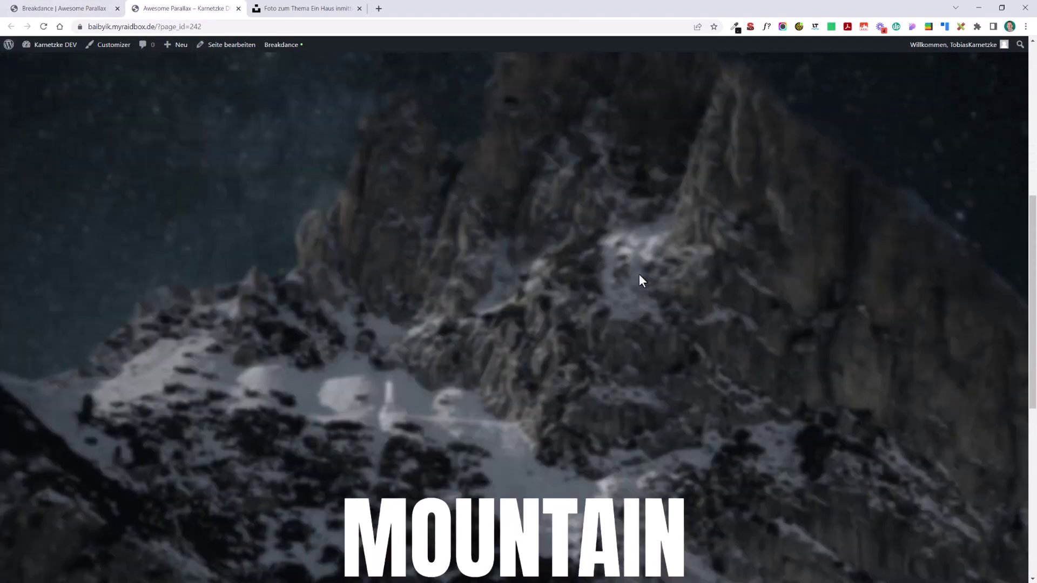
{"action": "scroll", "coordinate": [661, 286], "scroll_direction": "down", "scroll_amount": 2}
{"action": "scroll", "coordinate": [660, 286], "scroll_direction": "up", "scroll_amount": 6}
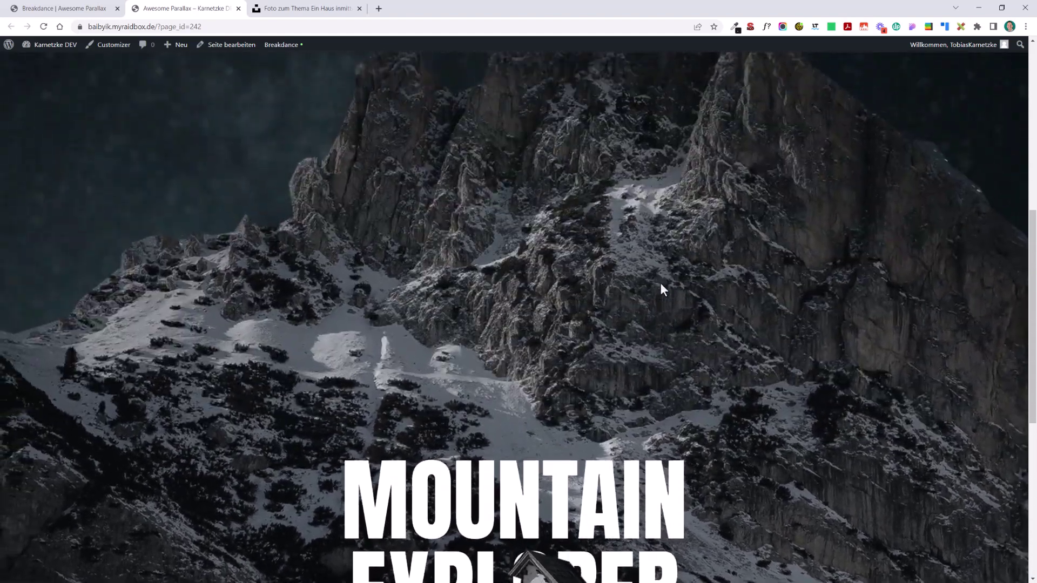
{"action": "scroll", "coordinate": [660, 287], "scroll_direction": "down", "scroll_amount": 4}
{"action": "scroll", "coordinate": [665, 287], "scroll_direction": "up", "scroll_amount": 5}
{"action": "scroll", "coordinate": [667, 300], "scroll_direction": "down", "scroll_amount": 6}
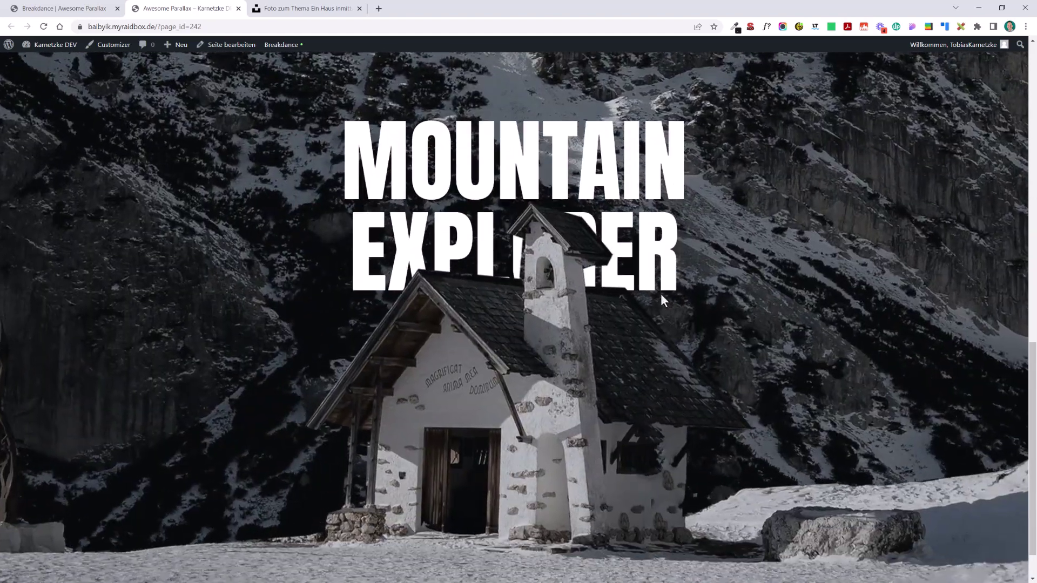
{"action": "left_click", "coordinate": [79, 7]}
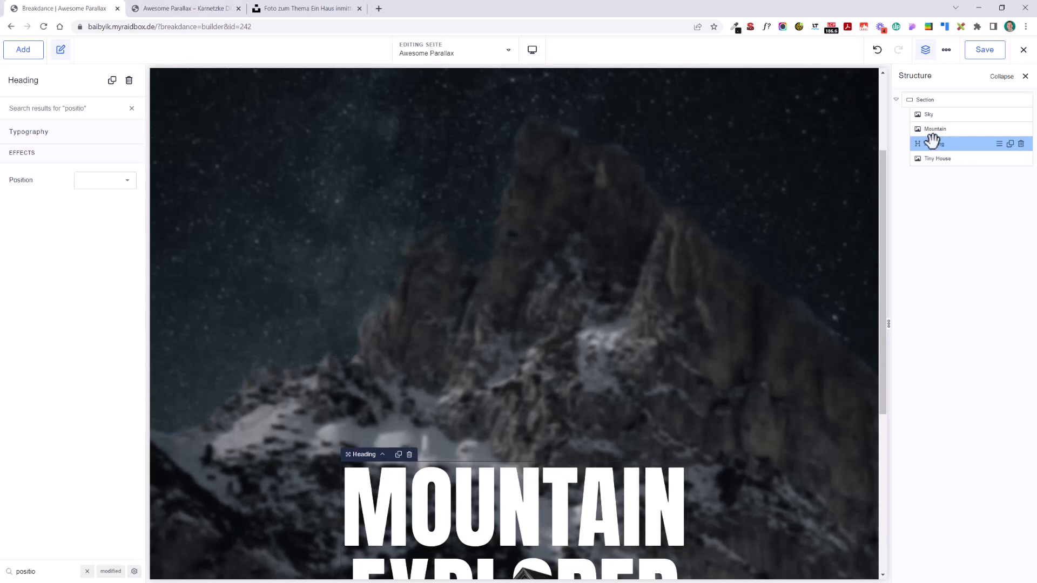
Step: Clear the search and enable the heading's Scrolling Animation
{"action": "left_click", "coordinate": [132, 109]}
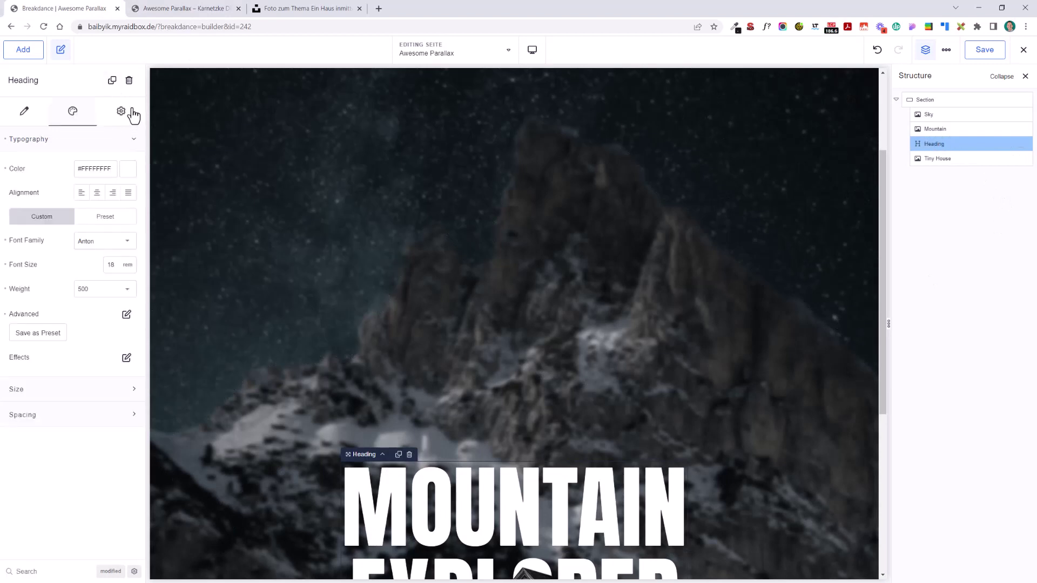
{"action": "left_click", "coordinate": [122, 111]}
{"action": "left_click", "coordinate": [60, 216]}
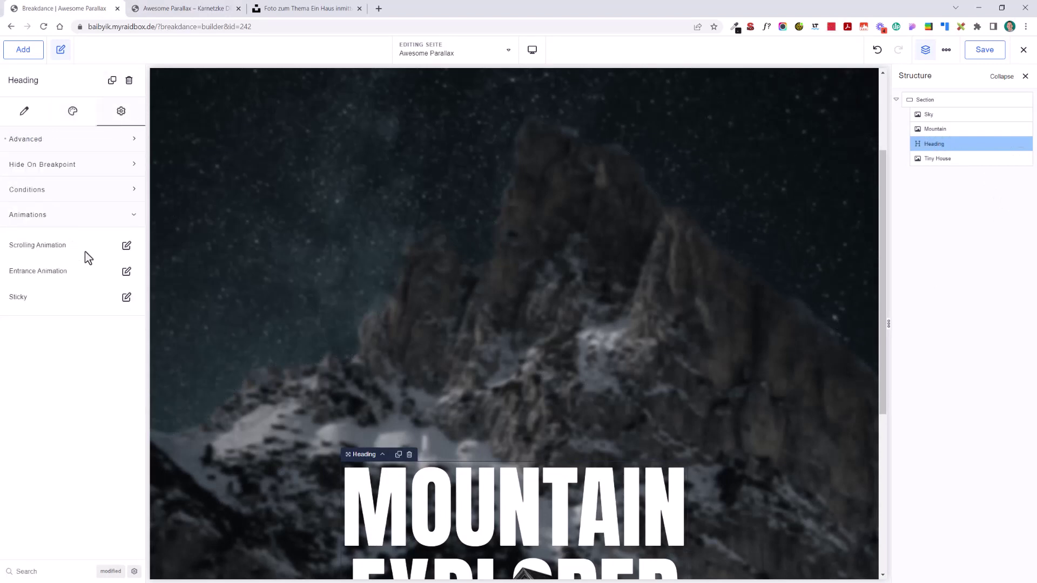
{"action": "left_click", "coordinate": [125, 247]}
{"action": "left_click", "coordinate": [121, 292]}
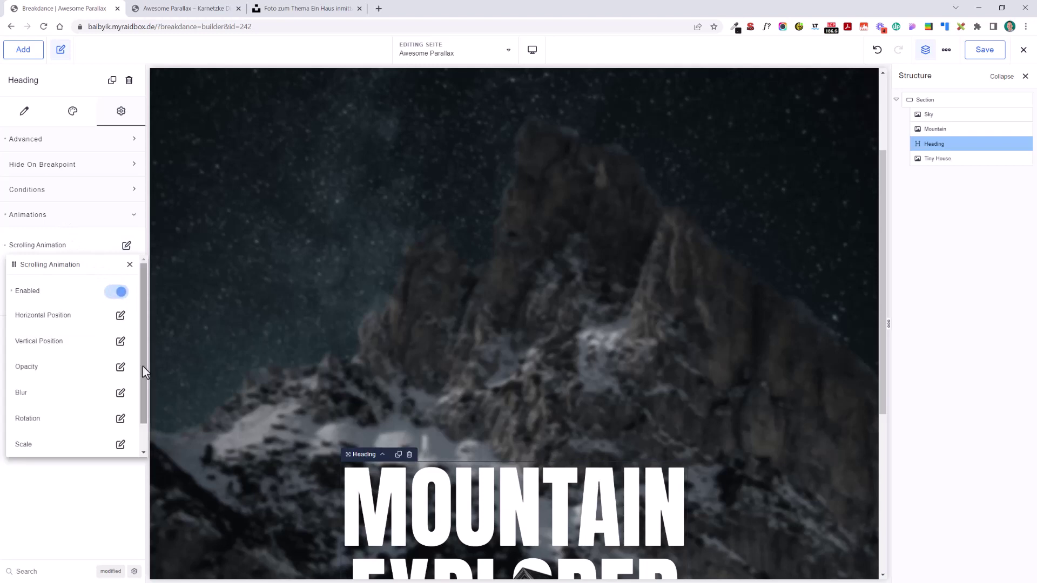
{"action": "scroll", "coordinate": [142, 378], "scroll_direction": "down", "scroll_amount": 3}
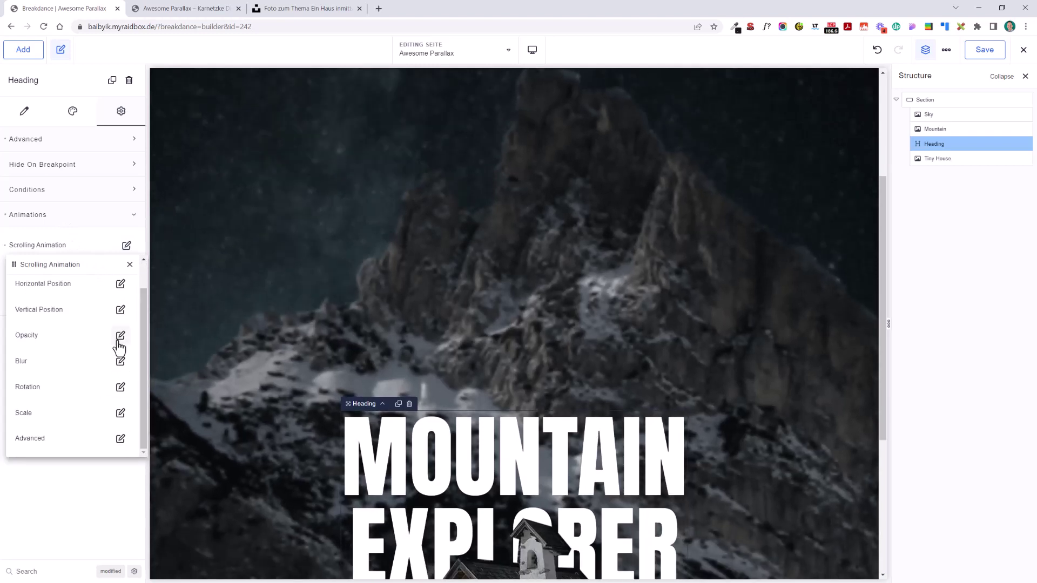
Step: Animate the vertical position from 20vh to 0vh with a 15–83 trigger
{"action": "left_click", "coordinate": [119, 311]}
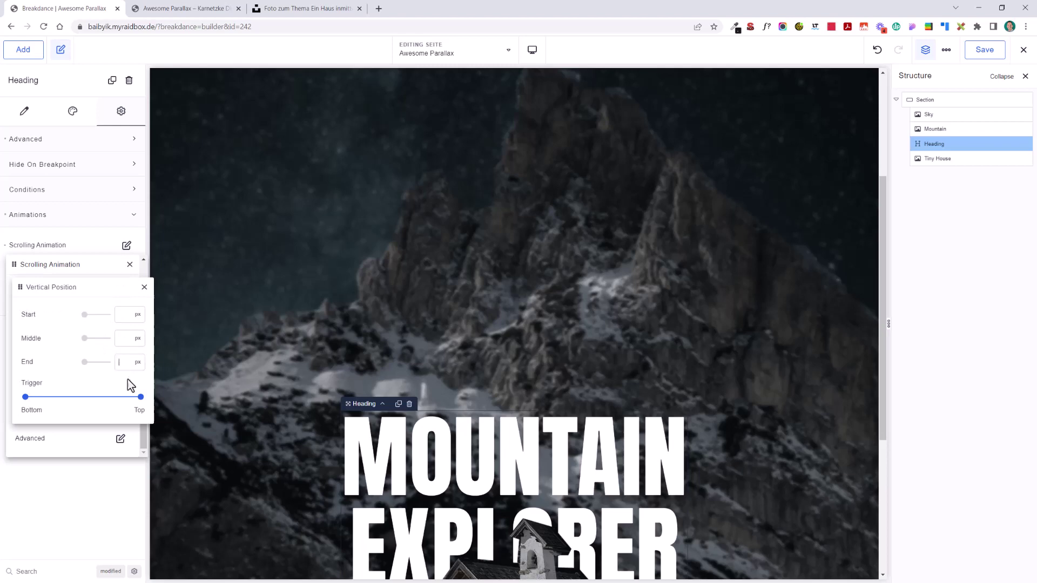
{"action": "type", "text": "2"}
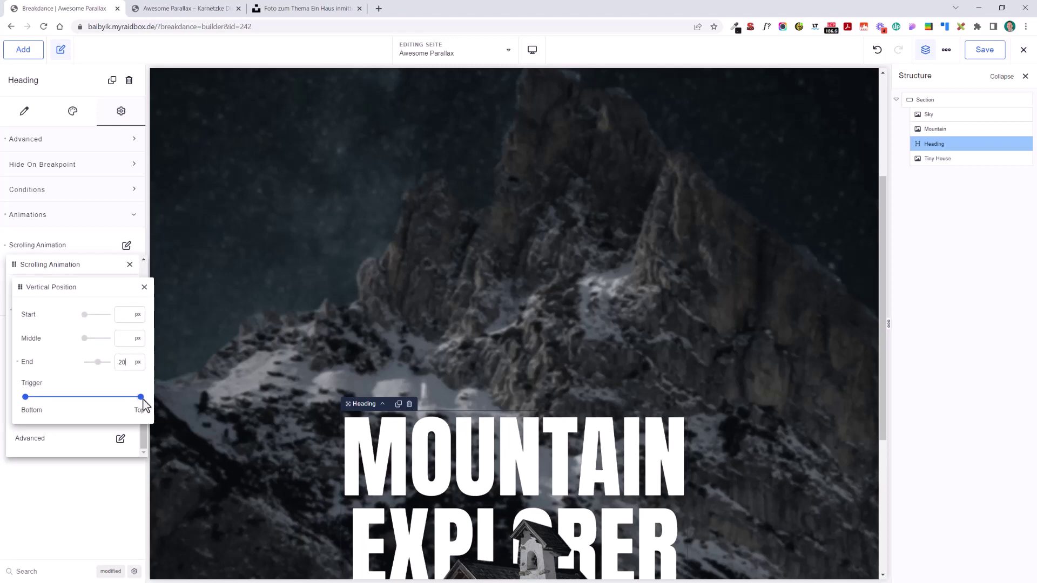
{"action": "type", "text": "0"}
{"action": "left_click", "coordinate": [139, 363]}
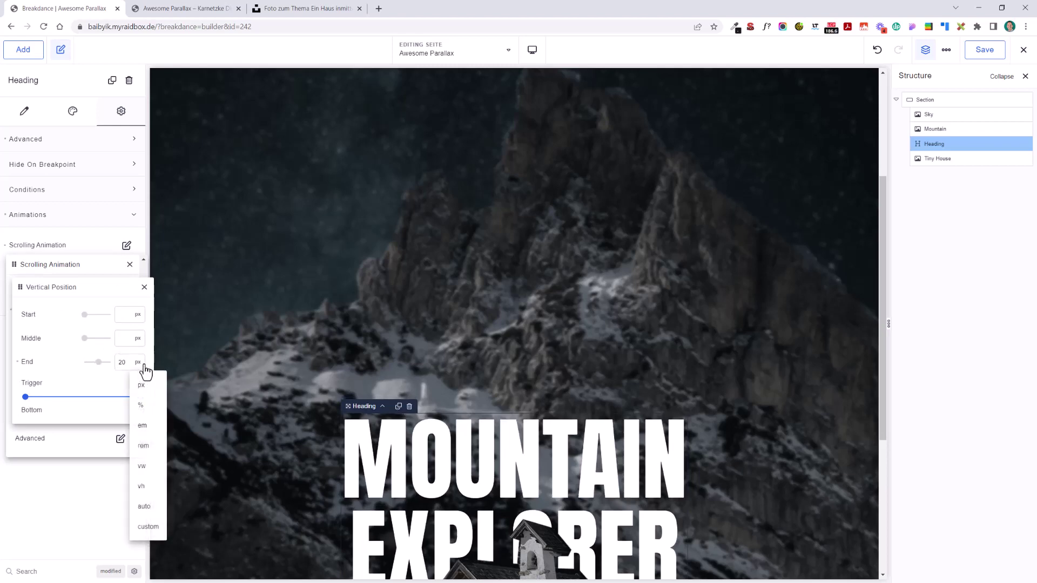
{"action": "left_click", "coordinate": [144, 486]}
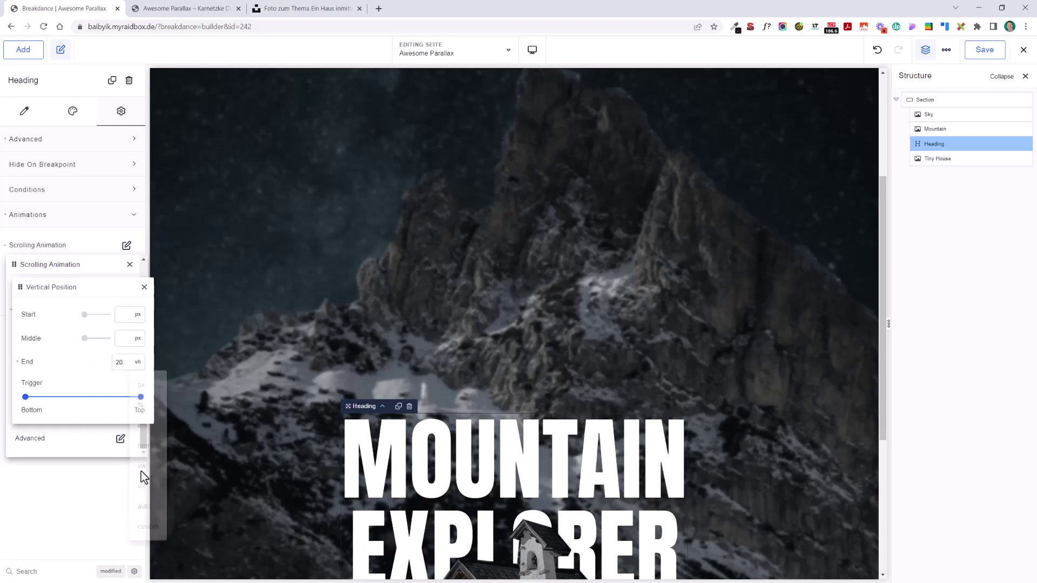
{"action": "double_click", "coordinate": [125, 365]}
{"action": "key", "text": "ctrl+c"}
{"action": "left_click", "coordinate": [122, 319]}
{"action": "key", "text": "ctrl+v"}
{"action": "left_click", "coordinate": [138, 315]}
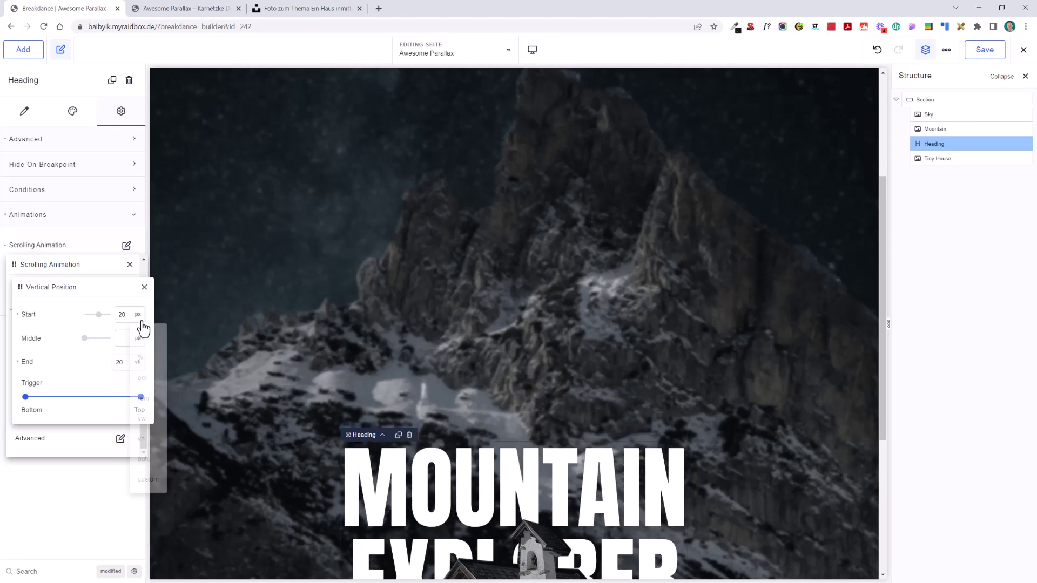
{"action": "left_click", "coordinate": [145, 438]}
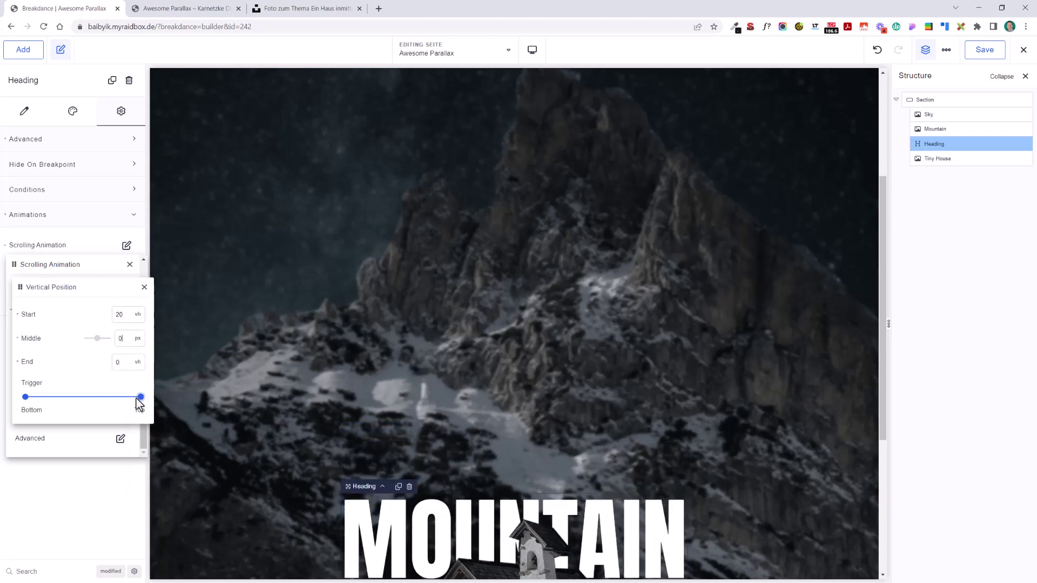
{"action": "left_click_drag", "start_coordinate": [138, 397], "coordinate": [121, 397]}
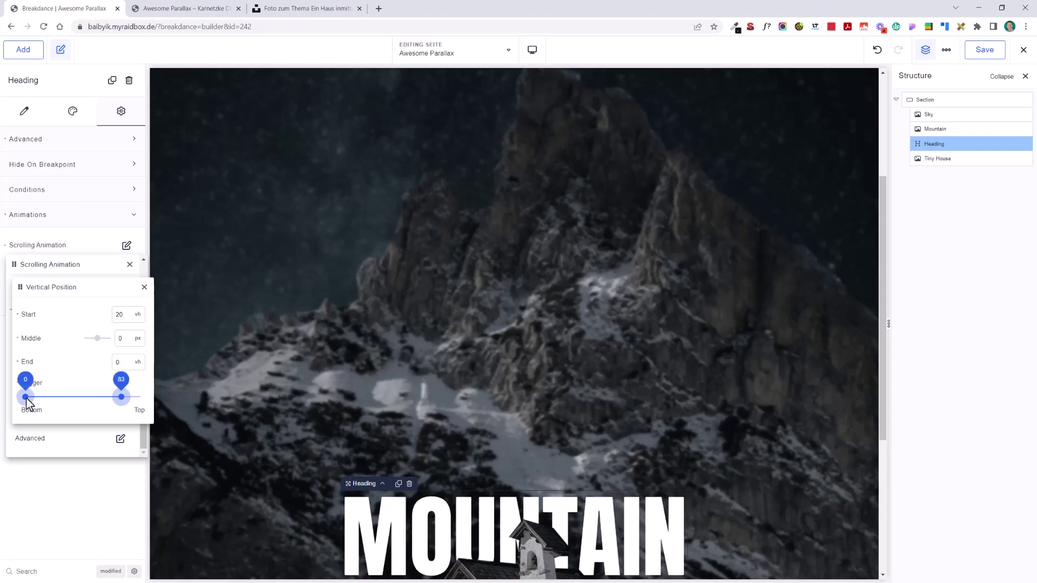
{"action": "left_click_drag", "start_coordinate": [26, 398], "coordinate": [43, 397]}
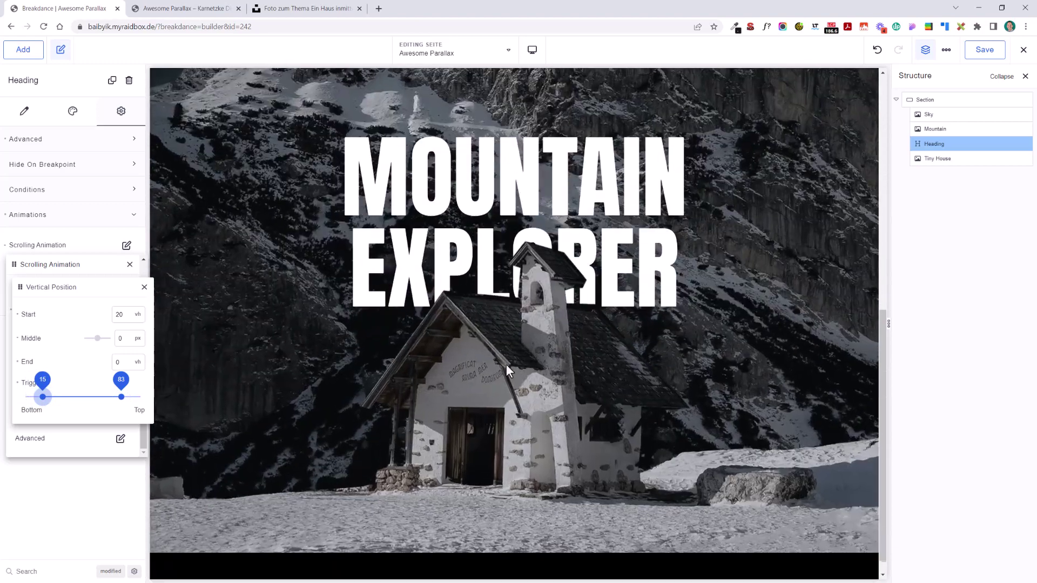
{"action": "left_click", "coordinate": [144, 287]}
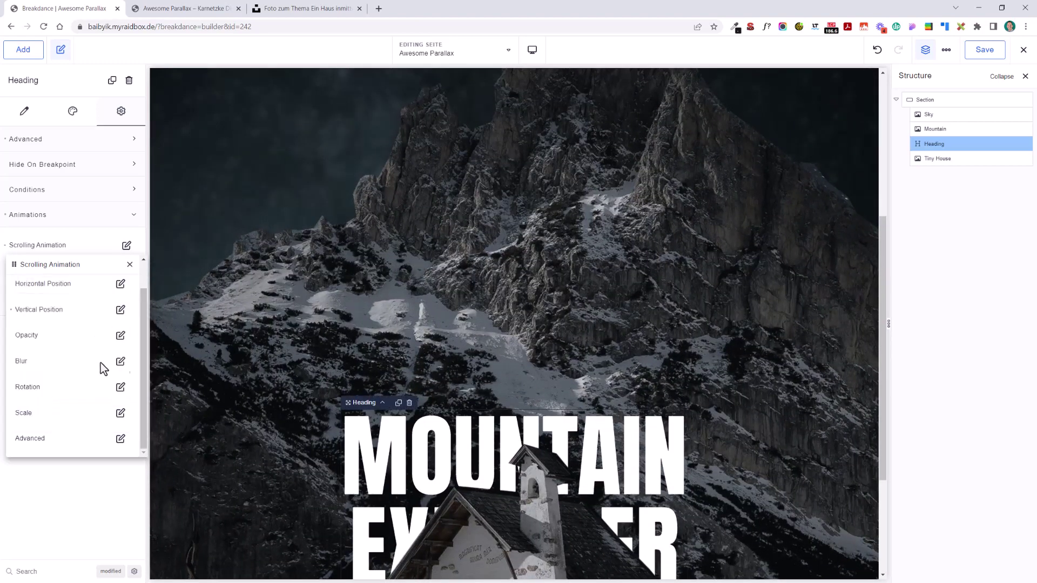
Step: Fade opacity from 0 to 1 over a 0–77 trigger and save the page
{"action": "left_click", "coordinate": [122, 336]}
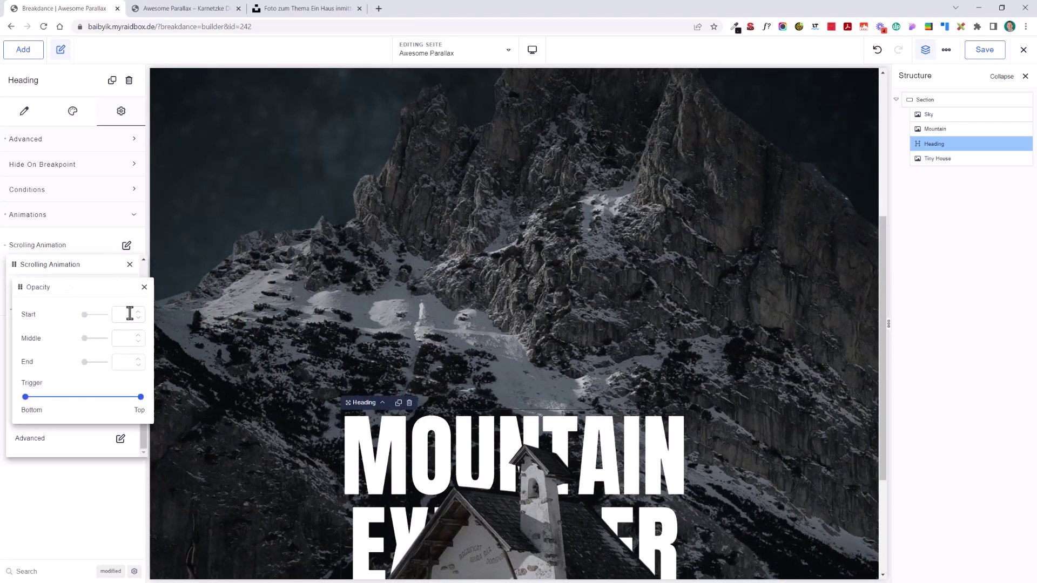
{"action": "type", "text": "0"}
{"action": "left_click", "coordinate": [120, 341]}
{"action": "type", "text": "1"}
{"action": "left_click_drag", "start_coordinate": [140, 397], "coordinate": [114, 397]}
{"action": "scroll", "coordinate": [422, 370], "scroll_direction": "down", "scroll_amount": 3}
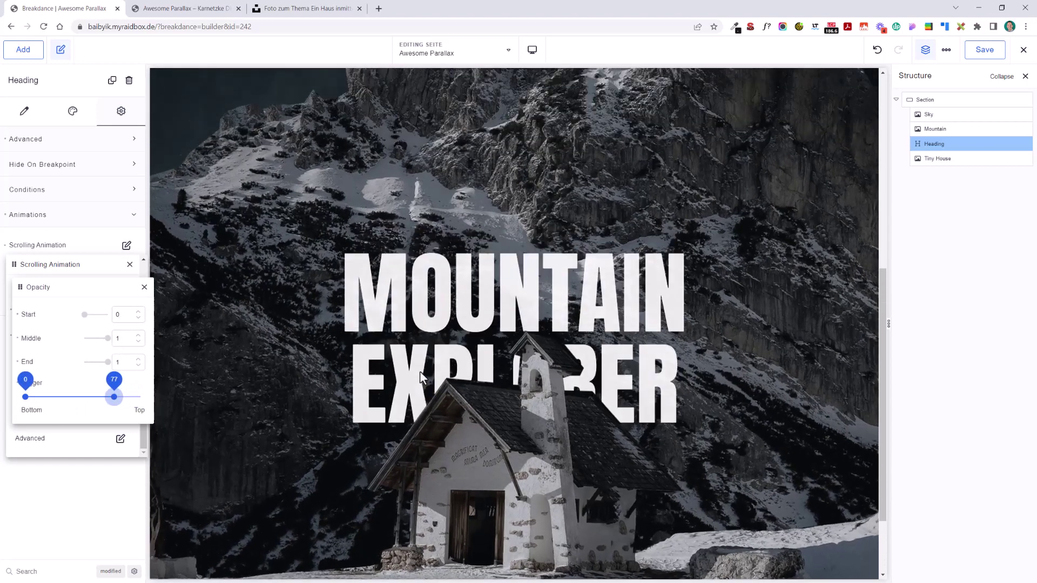
{"action": "scroll", "coordinate": [419, 373], "scroll_direction": "up", "scroll_amount": 5}
{"action": "scroll", "coordinate": [459, 367], "scroll_direction": "down", "scroll_amount": 4}
{"action": "left_click", "coordinate": [985, 50]}
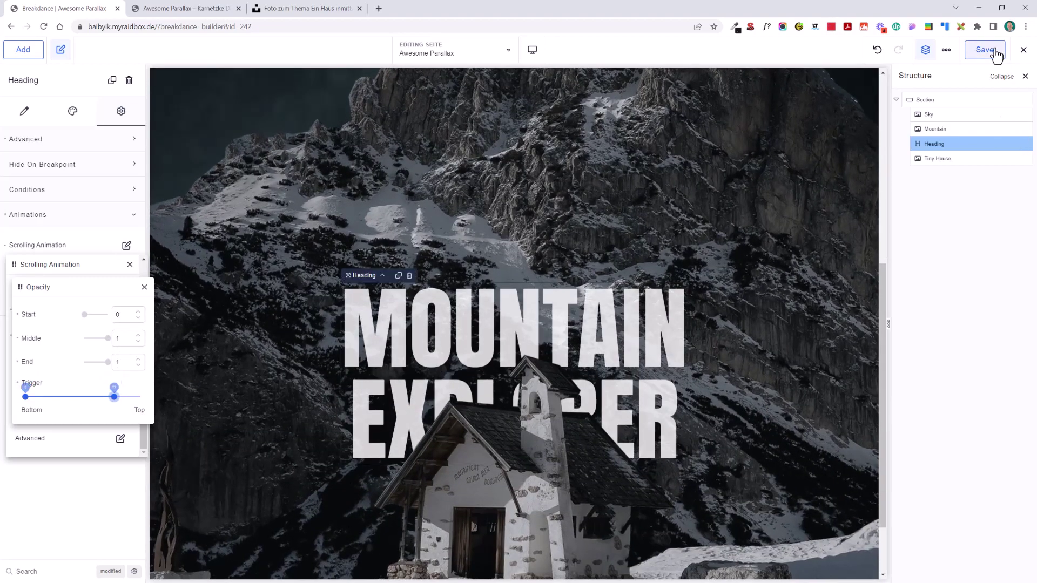
{"action": "left_click", "coordinate": [219, 8]}
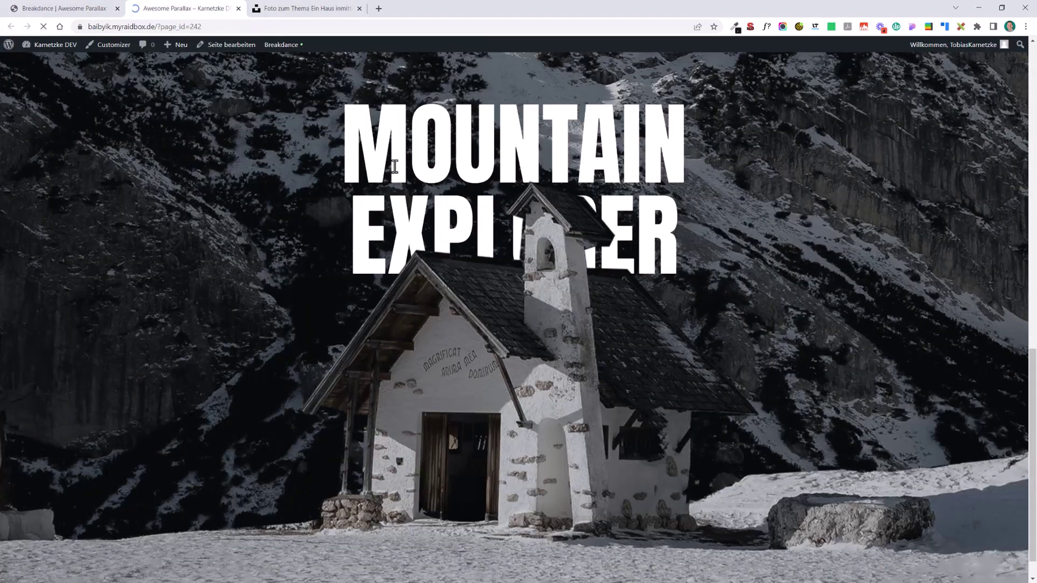
{"action": "scroll", "coordinate": [422, 189], "scroll_direction": "up", "scroll_amount": 12}
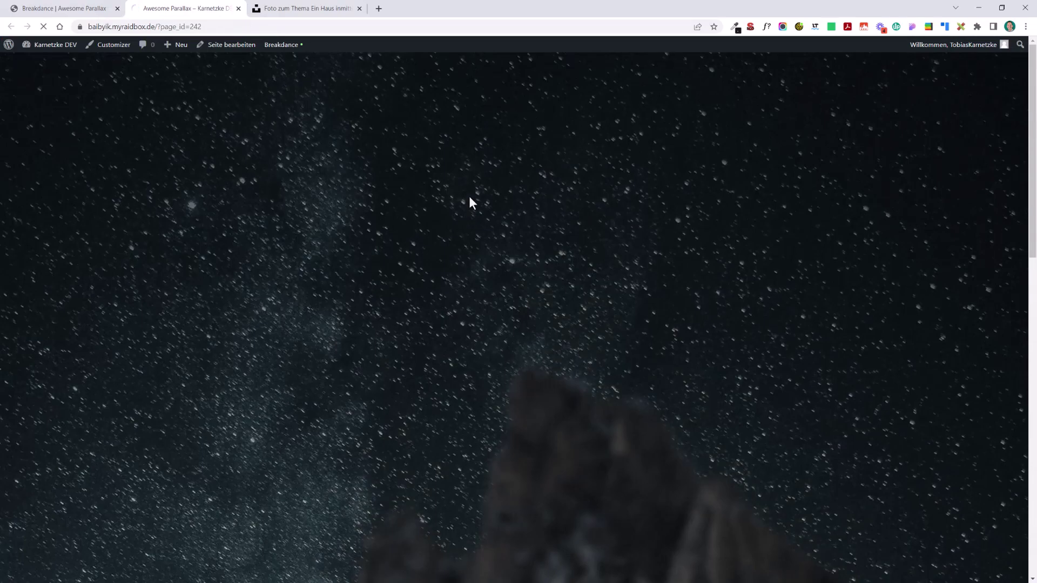
{"action": "scroll", "coordinate": [476, 190], "scroll_direction": "down", "scroll_amount": 3}
{"action": "scroll", "coordinate": [477, 191], "scroll_direction": "down", "scroll_amount": 6}
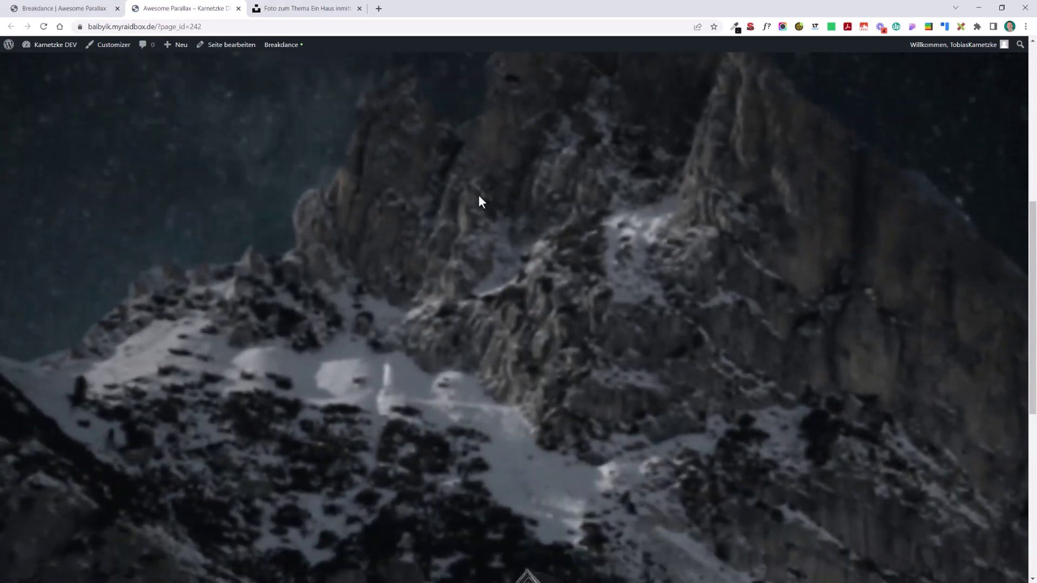
{"action": "scroll", "coordinate": [591, 271], "scroll_direction": "up", "scroll_amount": 5}
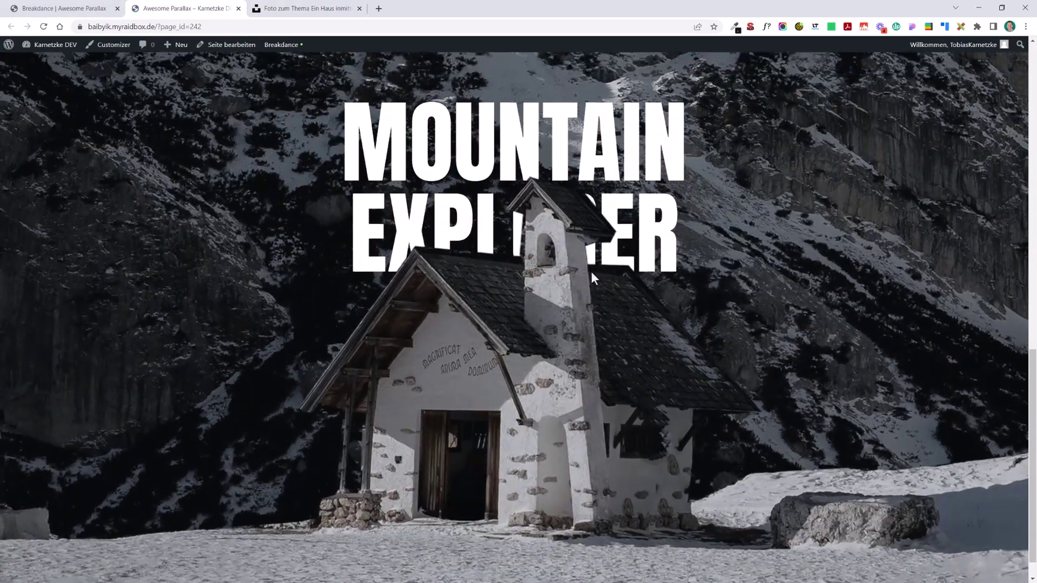
{"action": "scroll", "coordinate": [592, 271], "scroll_direction": "down", "scroll_amount": 3}
{"action": "scroll", "coordinate": [592, 278], "scroll_direction": "down", "scroll_amount": 3}
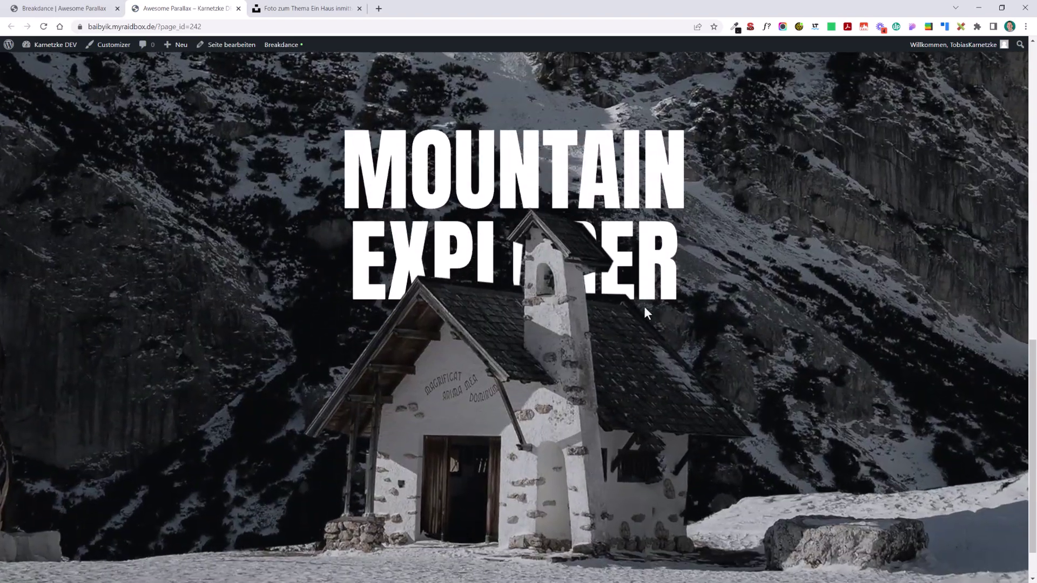
{"action": "scroll", "coordinate": [644, 307], "scroll_direction": "up", "scroll_amount": 5}
{"action": "key", "text": "ctrl+1"}
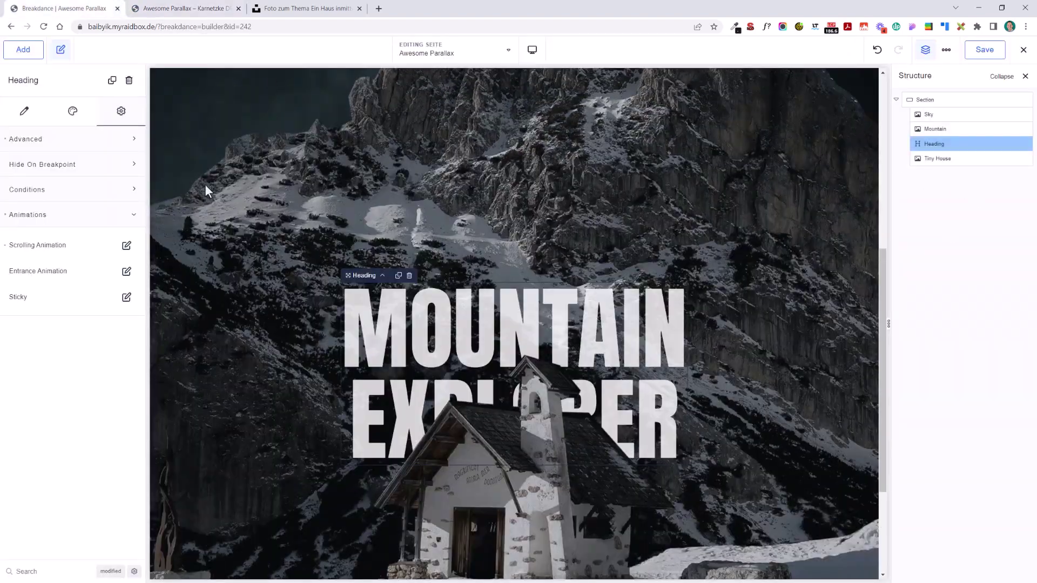
Step: Set the scroll animation's smoothing to 400 and save the page
{"action": "left_click", "coordinate": [126, 245]}
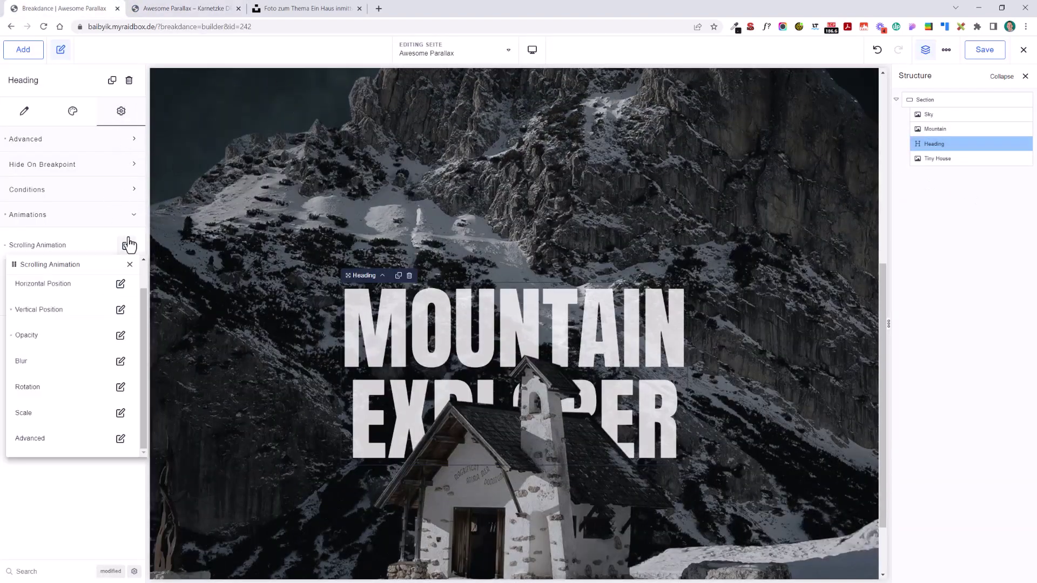
{"action": "left_click", "coordinate": [119, 437]}
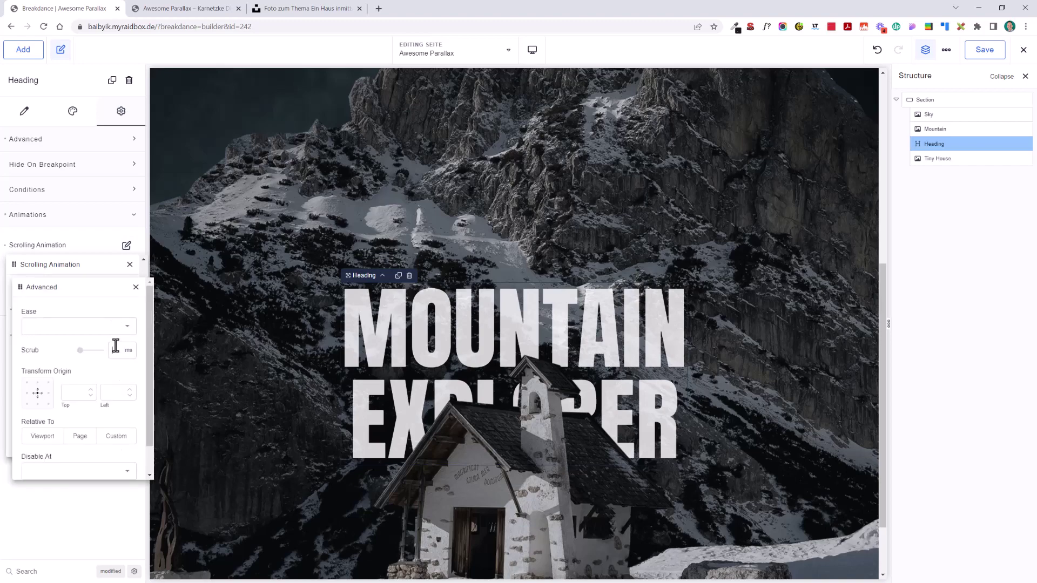
{"action": "type", "text": "400"}
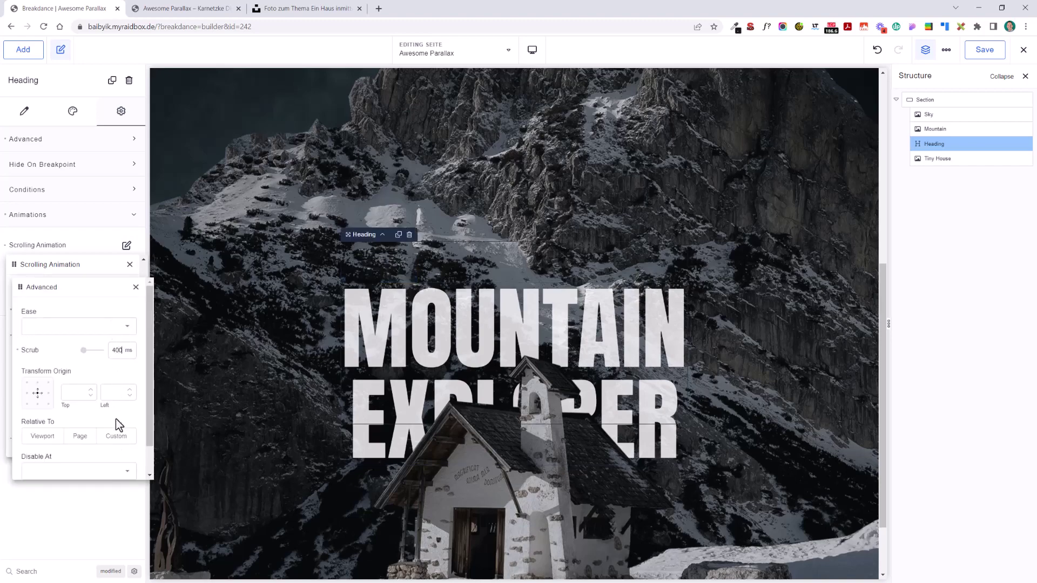
{"action": "scroll", "coordinate": [509, 322], "scroll_direction": "down", "scroll_amount": 2}
{"action": "scroll", "coordinate": [509, 322], "scroll_direction": "up", "scroll_amount": 2}
{"action": "scroll", "coordinate": [513, 328], "scroll_direction": "down", "scroll_amount": 2}
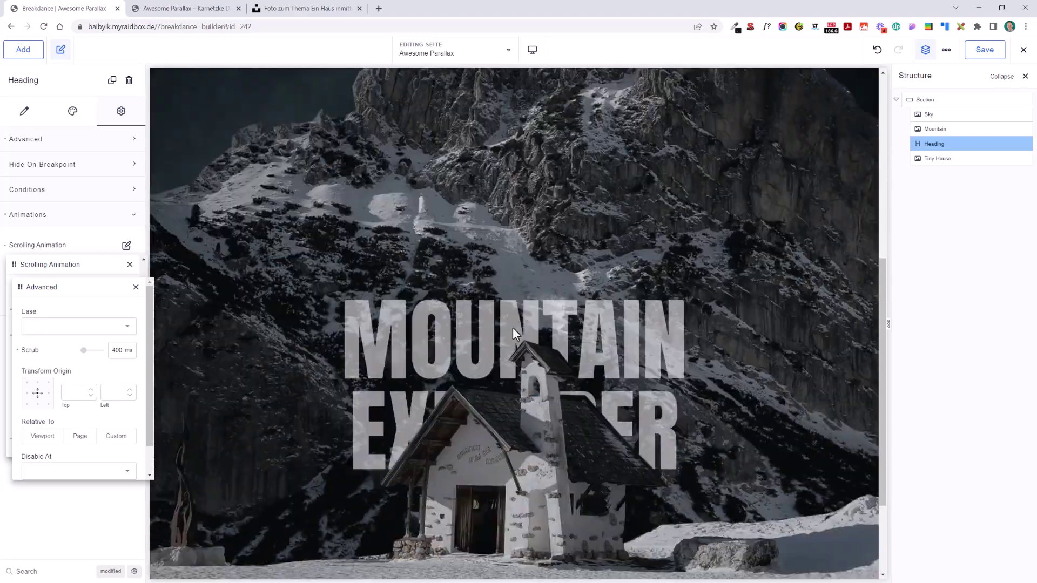
{"action": "scroll", "coordinate": [572, 281], "scroll_direction": "up", "scroll_amount": 2}
{"action": "left_click", "coordinate": [984, 49]}
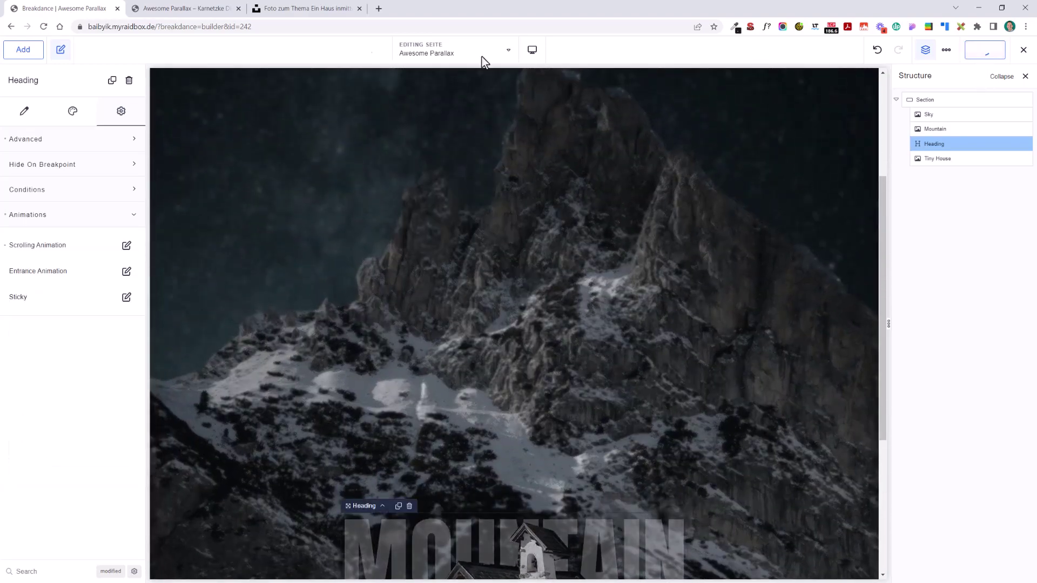
Step: Scroll through the live page to check the animation, then return to the builder
{"action": "left_click", "coordinate": [227, 9]}
{"action": "scroll", "coordinate": [427, 168], "scroll_direction": "up", "scroll_amount": 10}
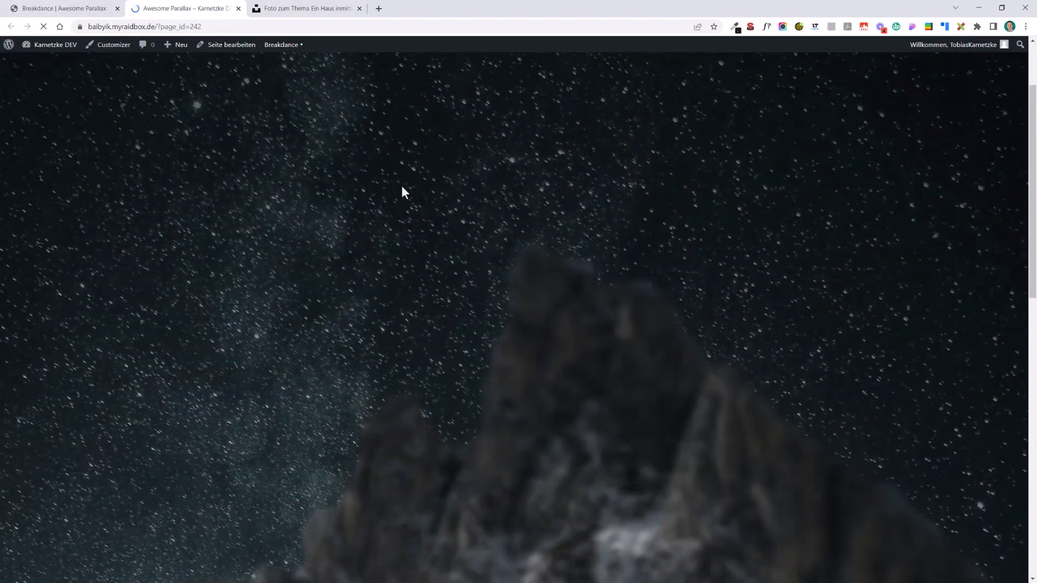
{"action": "scroll", "coordinate": [1034, 225], "scroll_direction": "down", "scroll_amount": 5}
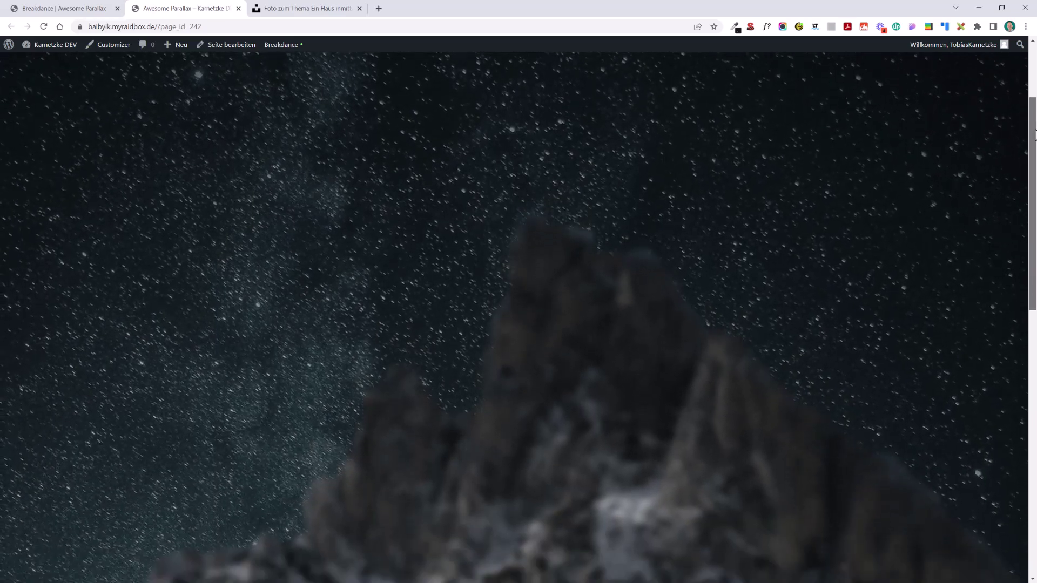
{"action": "scroll", "coordinate": [1034, 225], "scroll_direction": "down", "scroll_amount": 5}
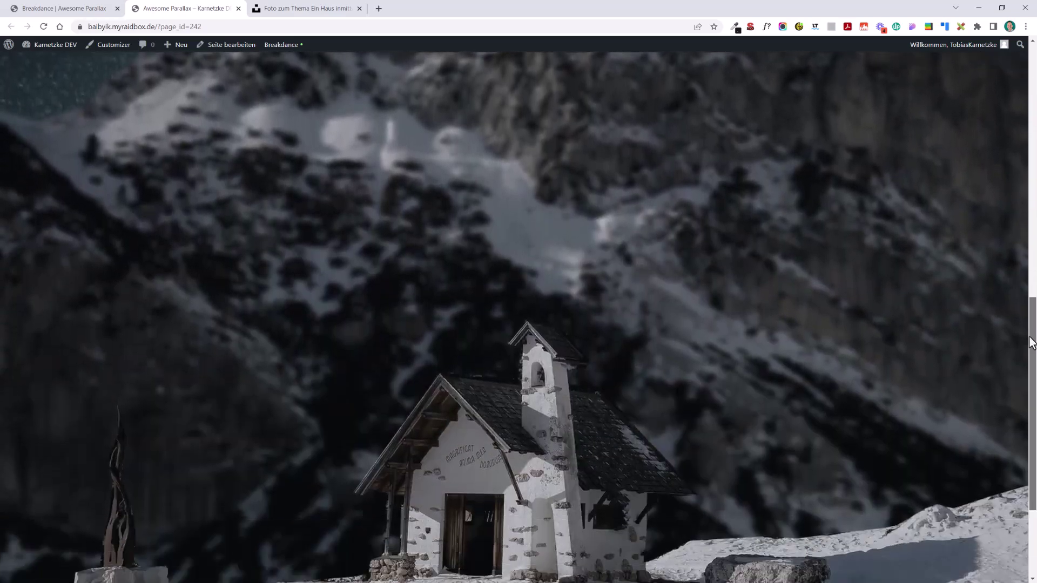
{"action": "scroll", "coordinate": [880, 362], "scroll_direction": "up", "scroll_amount": 3}
{"action": "scroll", "coordinate": [870, 355], "scroll_direction": "down", "scroll_amount": 3}
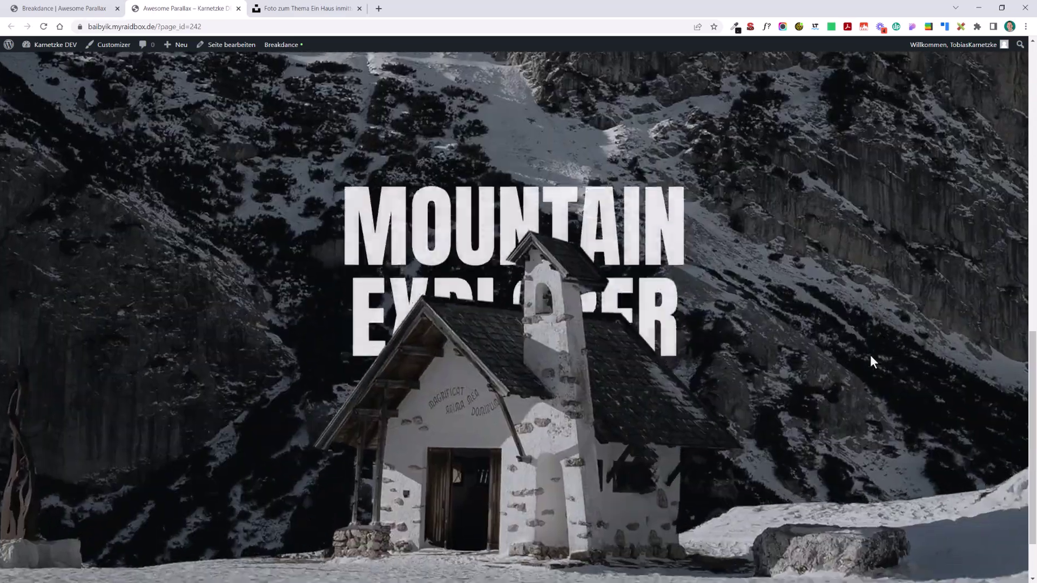
{"action": "scroll", "coordinate": [838, 383], "scroll_direction": "up", "scroll_amount": 6}
{"action": "scroll", "coordinate": [803, 383], "scroll_direction": "down", "scroll_amount": 5}
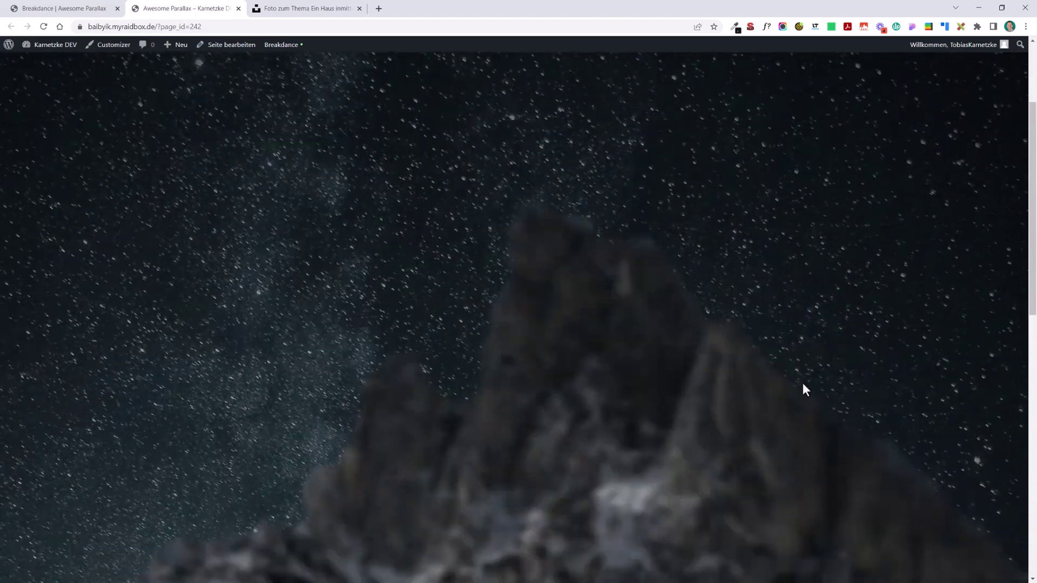
{"action": "scroll", "coordinate": [803, 385], "scroll_direction": "down", "scroll_amount": 3}
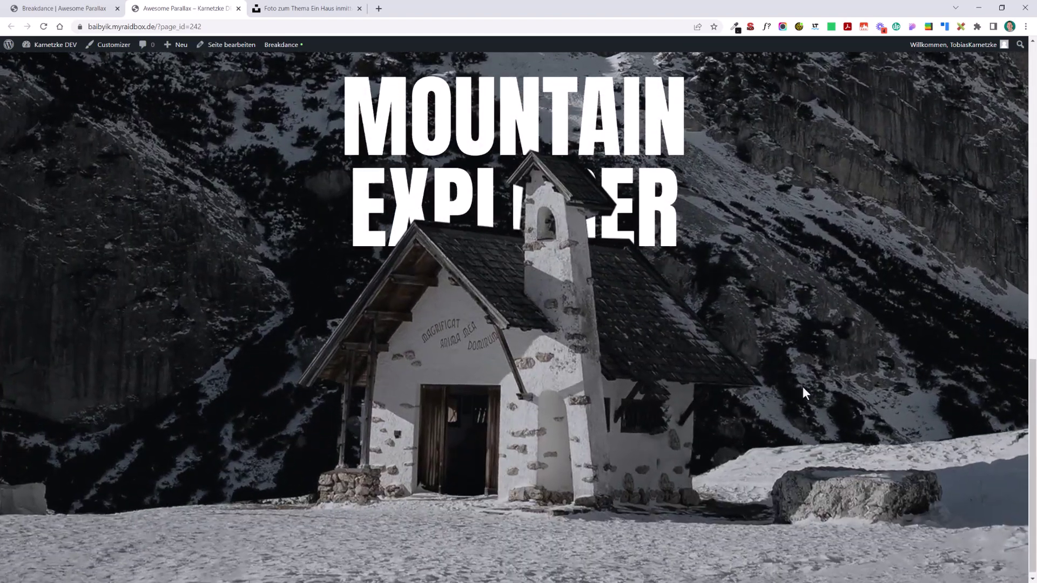
{"action": "scroll", "coordinate": [802, 386], "scroll_direction": "up", "scroll_amount": 5}
{"action": "scroll", "coordinate": [803, 388], "scroll_direction": "down", "scroll_amount": 4}
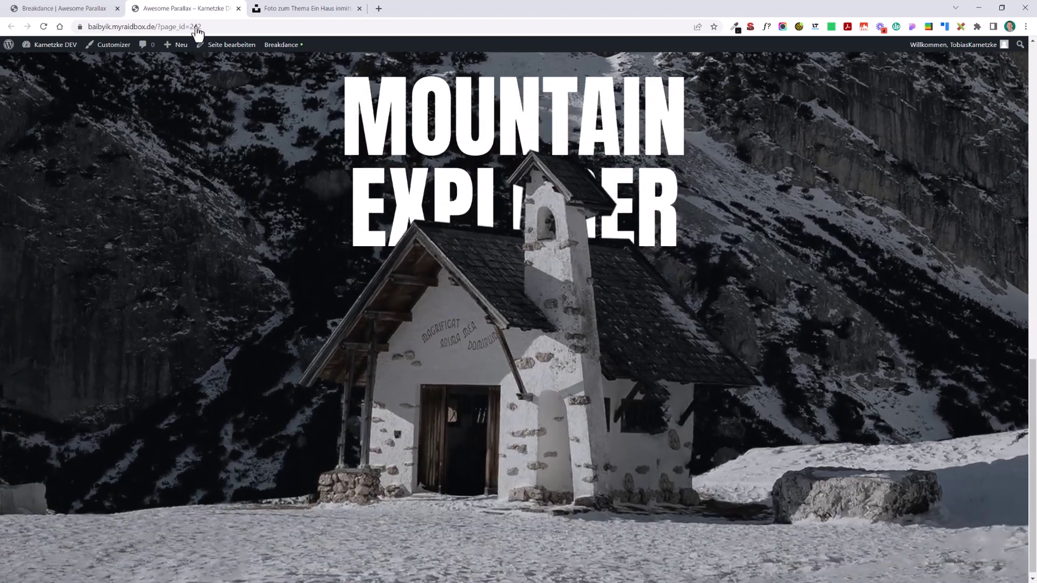
{"action": "left_click", "coordinate": [46, 8]}
Step: At tablet portrait width, set the heading font size to 12 rem
{"action": "left_click", "coordinate": [533, 50]}
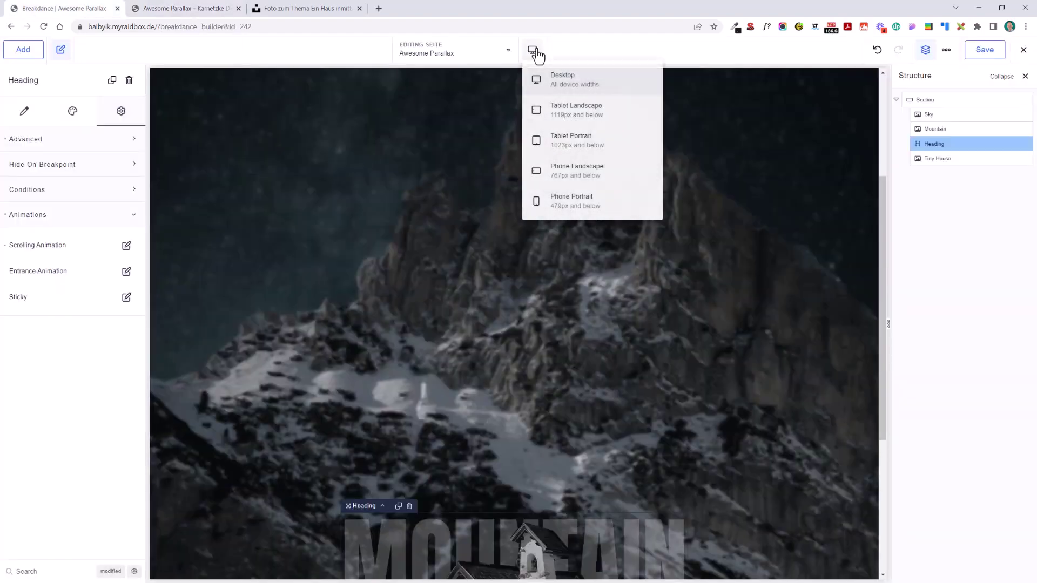
{"action": "left_click", "coordinate": [608, 113]}
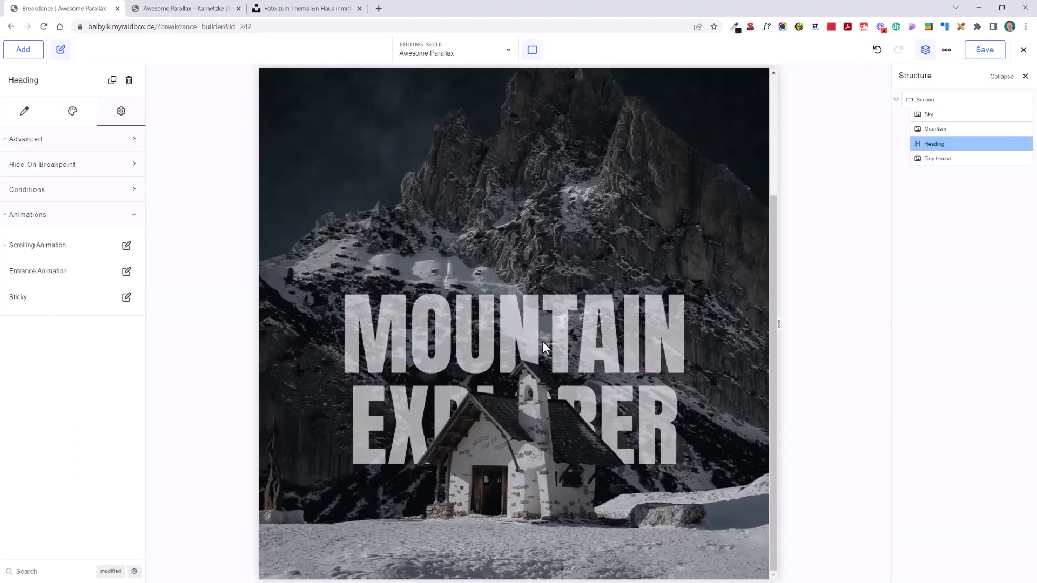
{"action": "left_click", "coordinate": [531, 52]}
{"action": "left_click", "coordinate": [572, 141]}
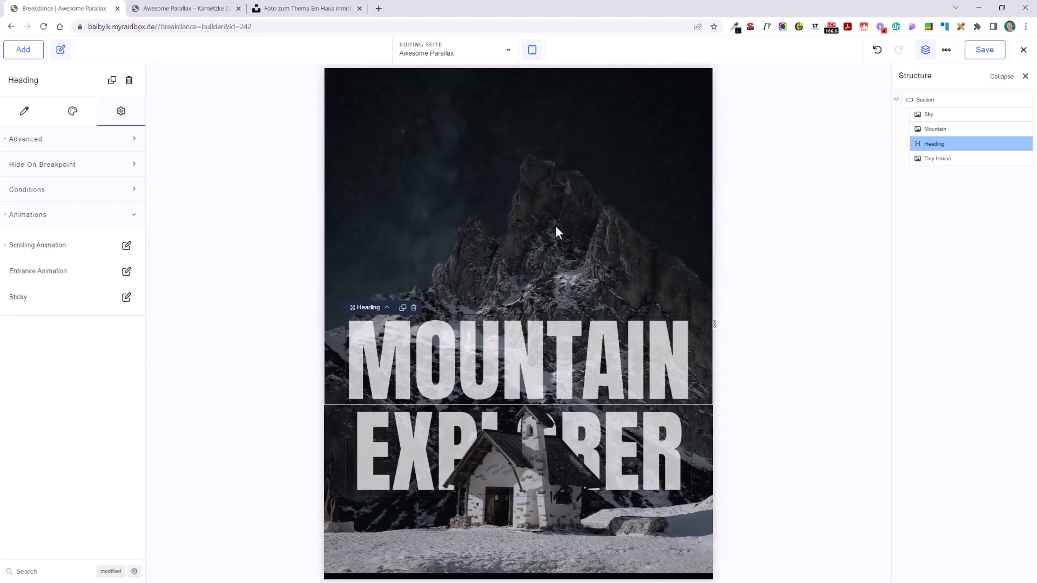
{"action": "left_click", "coordinate": [64, 112]}
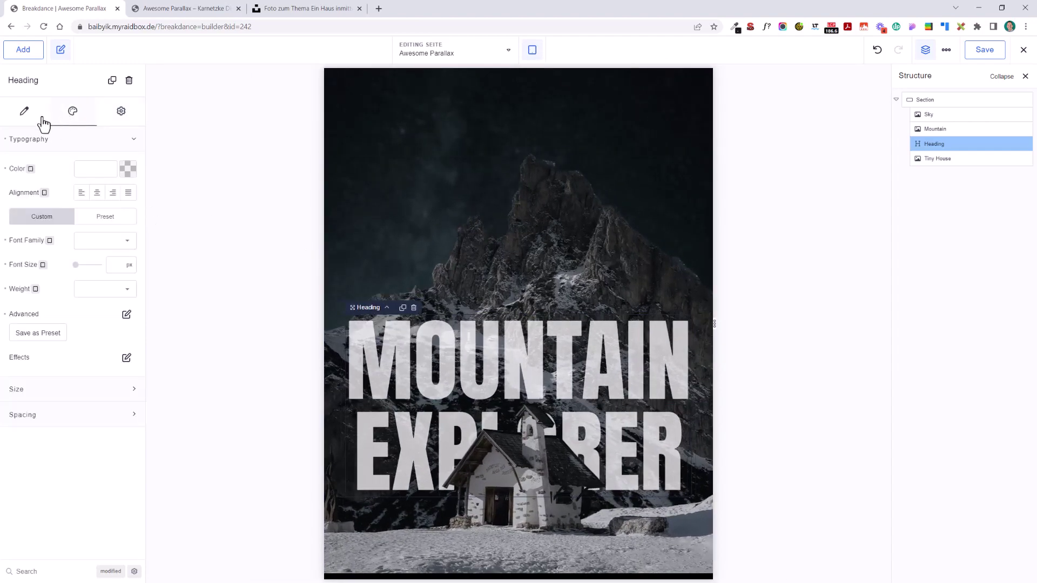
{"action": "left_click", "coordinate": [128, 266]}
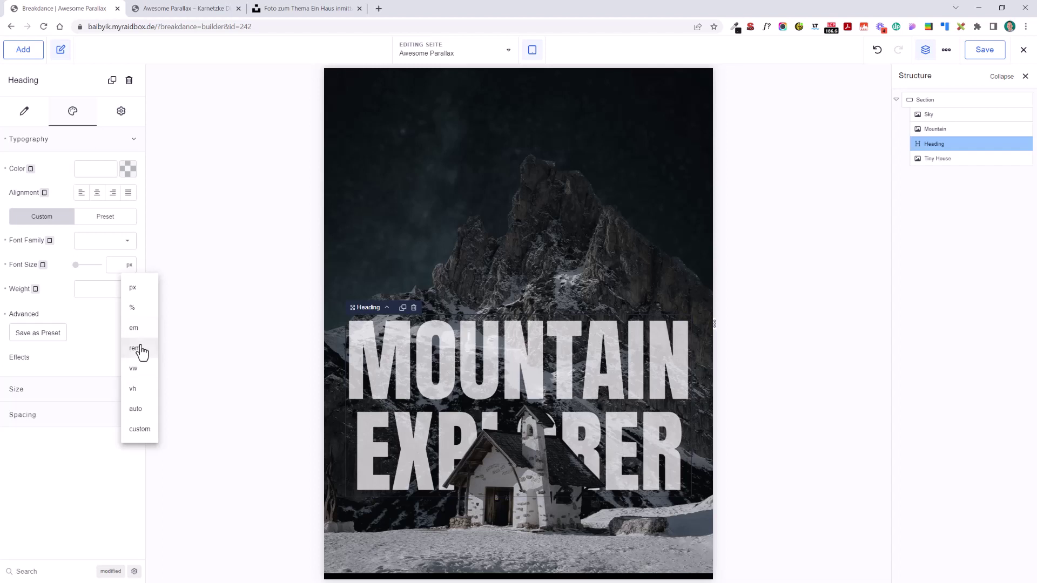
{"action": "left_click", "coordinate": [137, 348]}
{"action": "left_click", "coordinate": [123, 267]}
{"action": "type", "text": "8"}
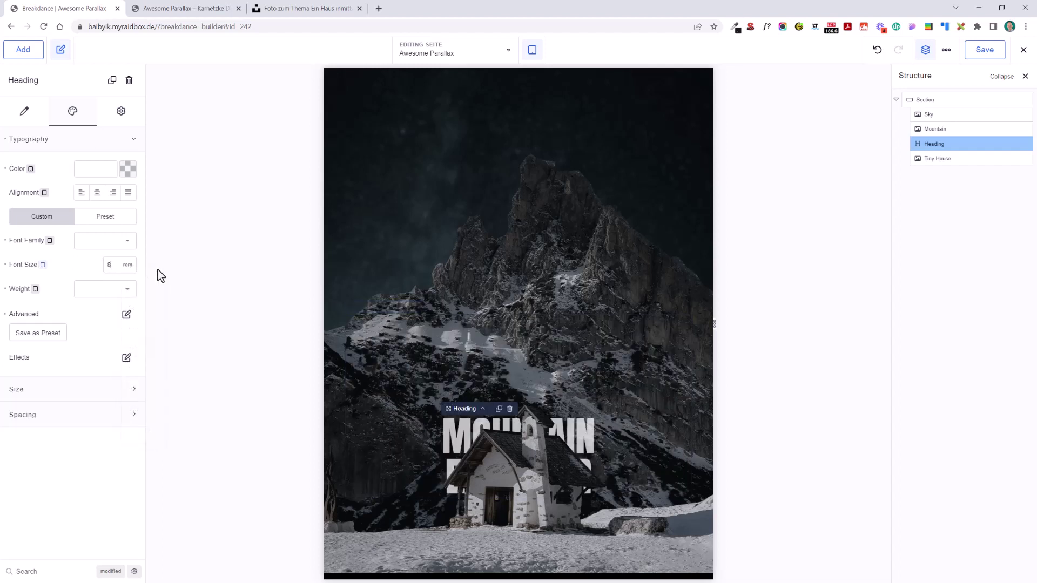
{"action": "key", "text": "BackSpace"}
{"action": "type", "text": "12"}
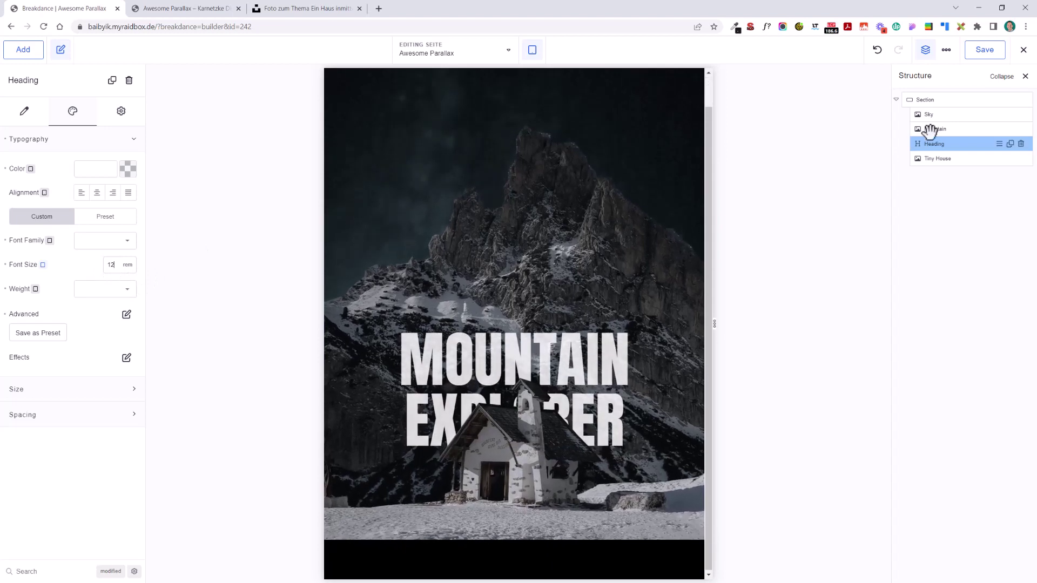
Step: At phone portrait width, set the heading font size to 8 rem
{"action": "left_click", "coordinate": [535, 51]}
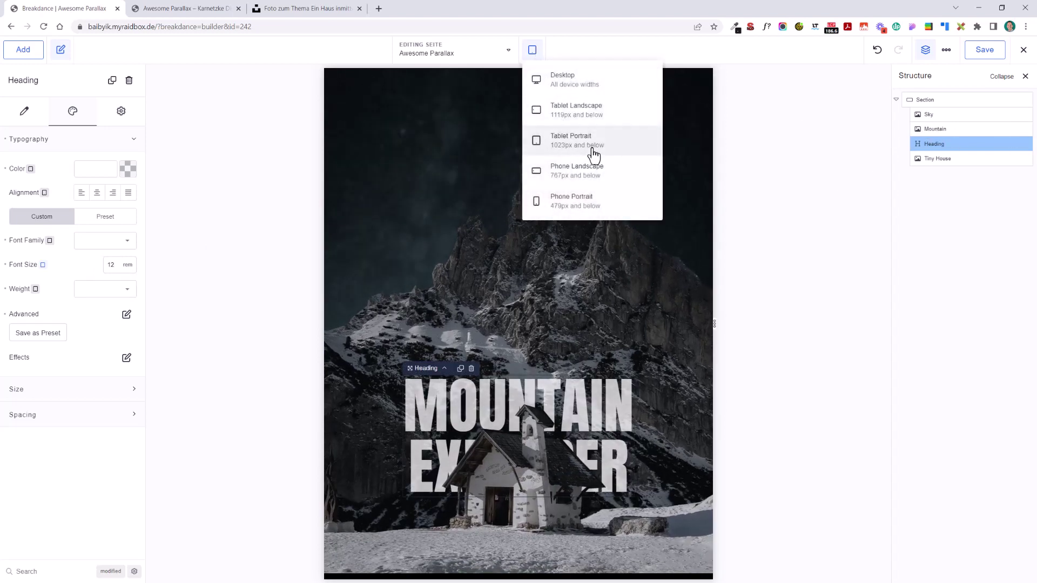
{"action": "left_click", "coordinate": [593, 203]}
{"action": "left_click", "coordinate": [130, 269]}
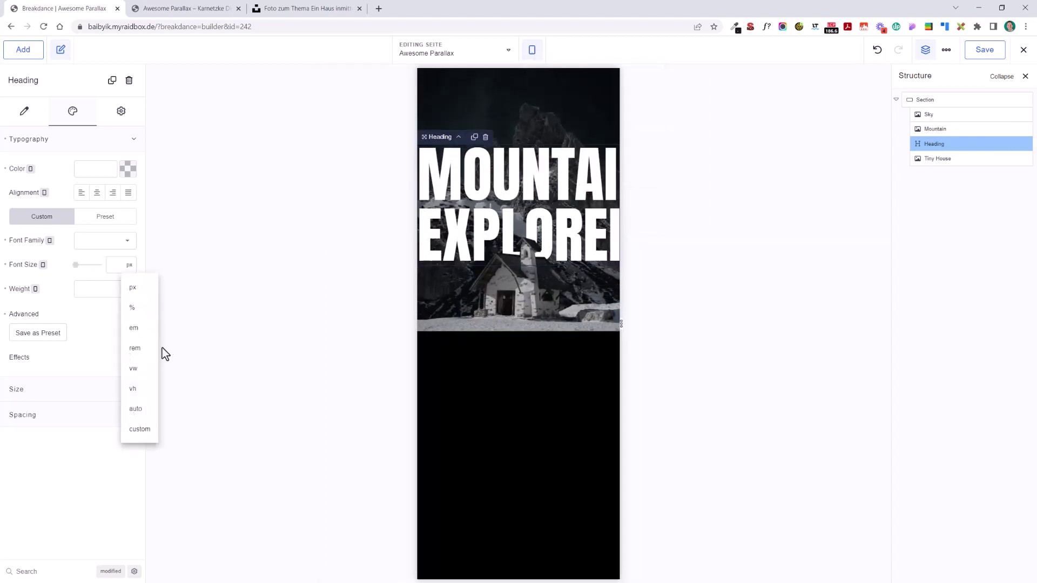
{"action": "left_click", "coordinate": [122, 288]}
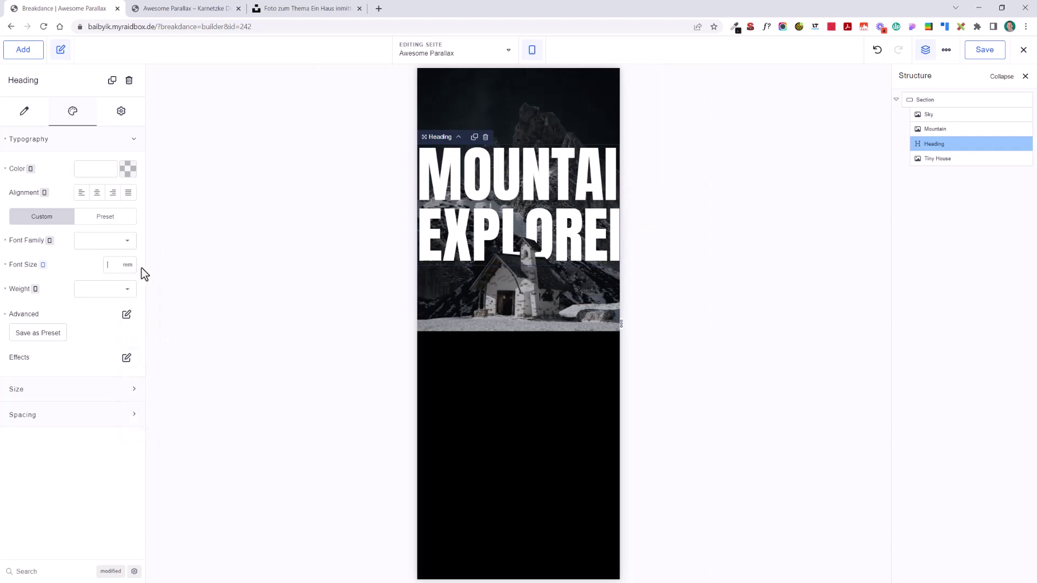
{"action": "type", "text": "788"}
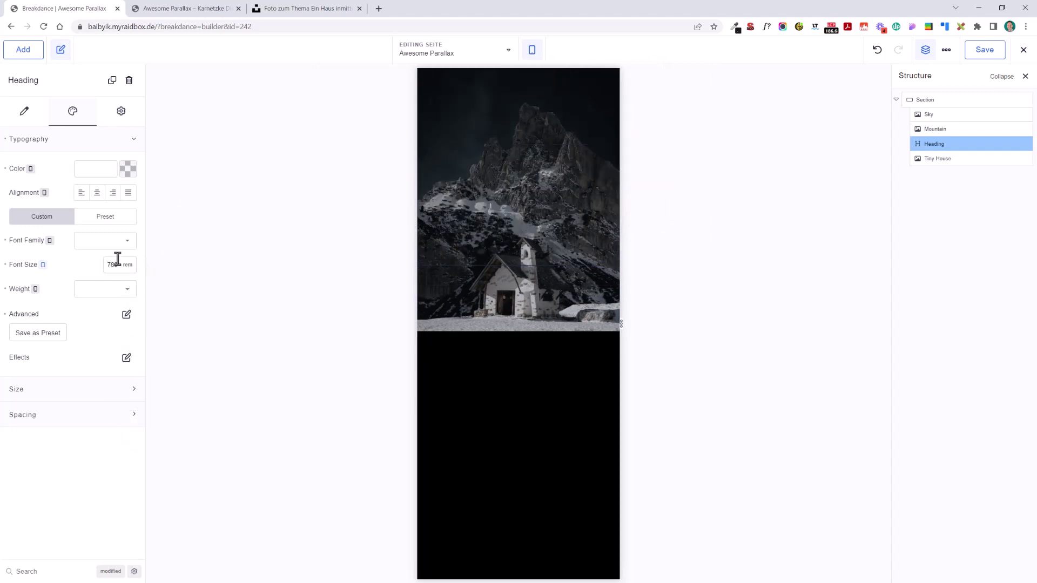
{"action": "left_click", "coordinate": [117, 259]}
{"action": "key", "text": "BackSpace"}
{"action": "key", "text": "BackSpace"}
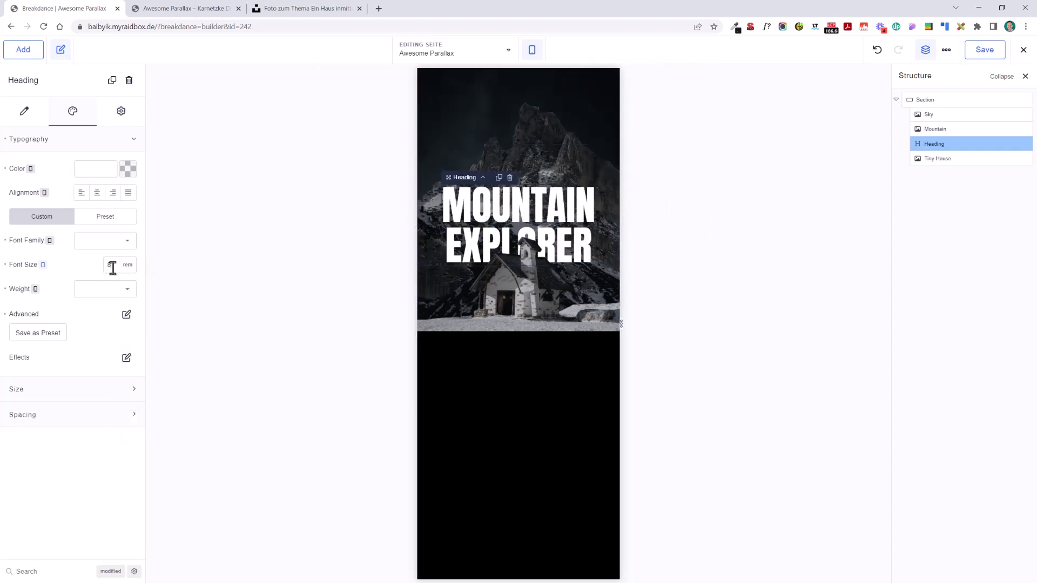
Step: At phone landscape width, switch the heading font size unit to rem
{"action": "left_click", "coordinate": [533, 50]}
{"action": "left_click", "coordinate": [590, 171]}
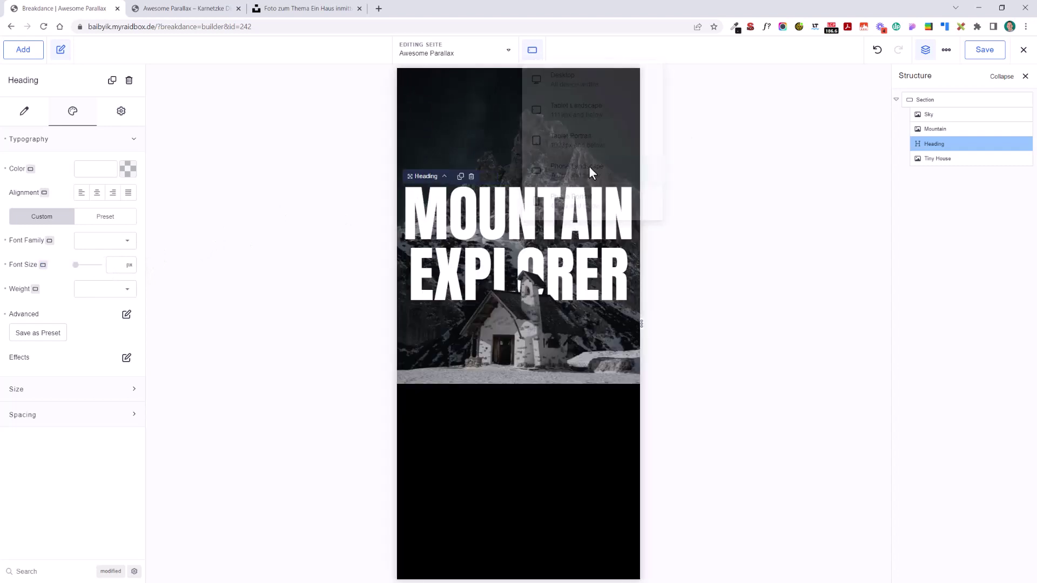
{"action": "left_click", "coordinate": [131, 266]}
{"action": "left_click", "coordinate": [145, 351]}
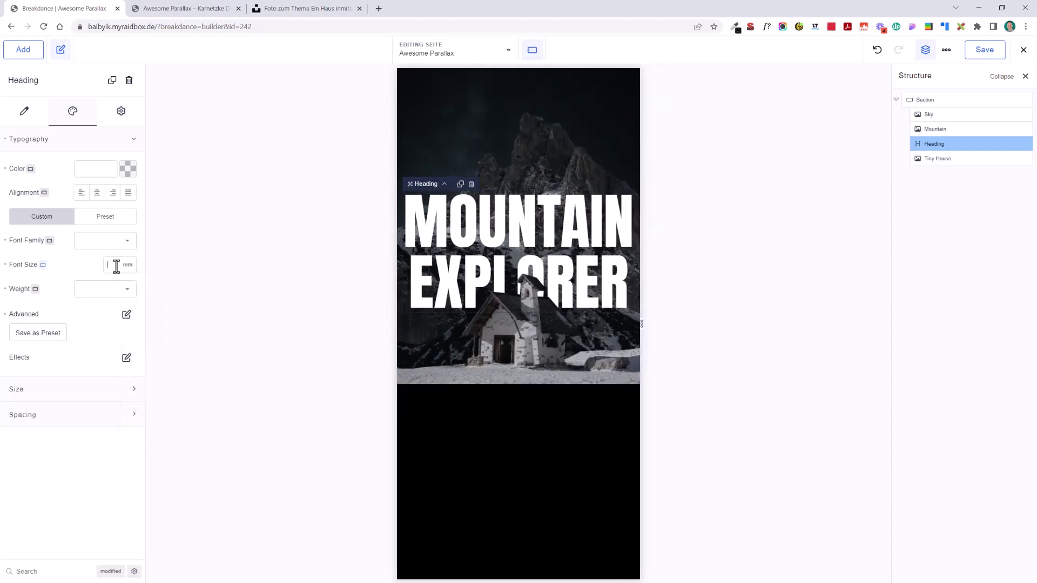
{"action": "left_click", "coordinate": [116, 265]}
Step: Enter 10 rem for phone landscape, save, and preview the live page as iPhone SE
{"action": "type", "text": "10"}
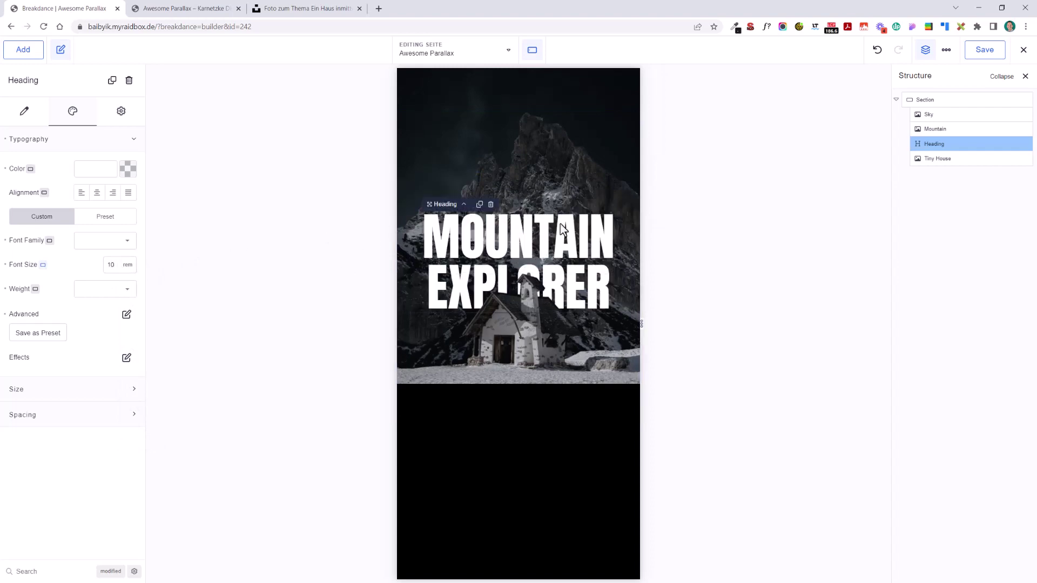
{"action": "left_click", "coordinate": [989, 50]}
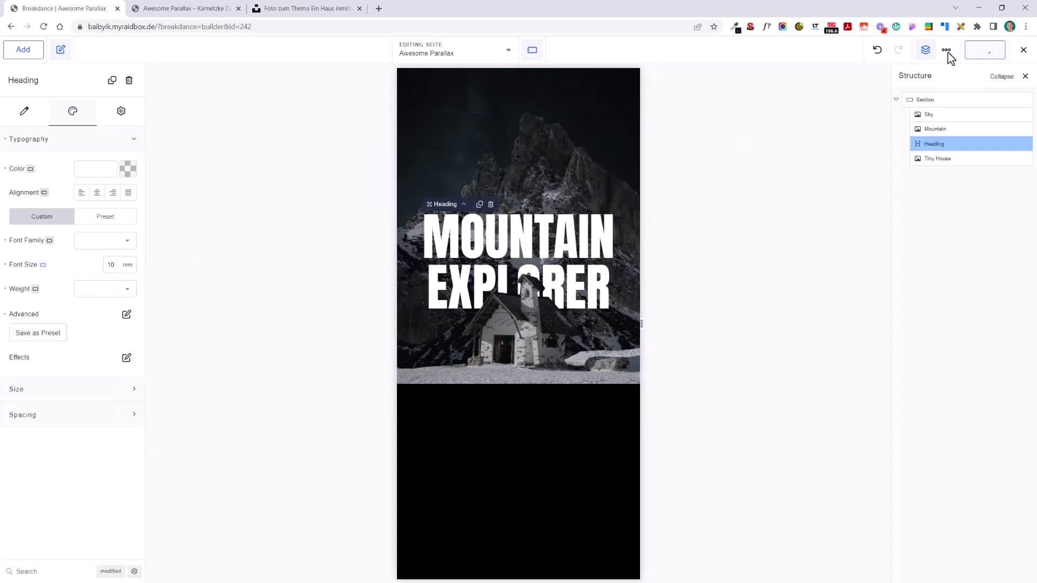
{"action": "left_click", "coordinate": [246, 4]}
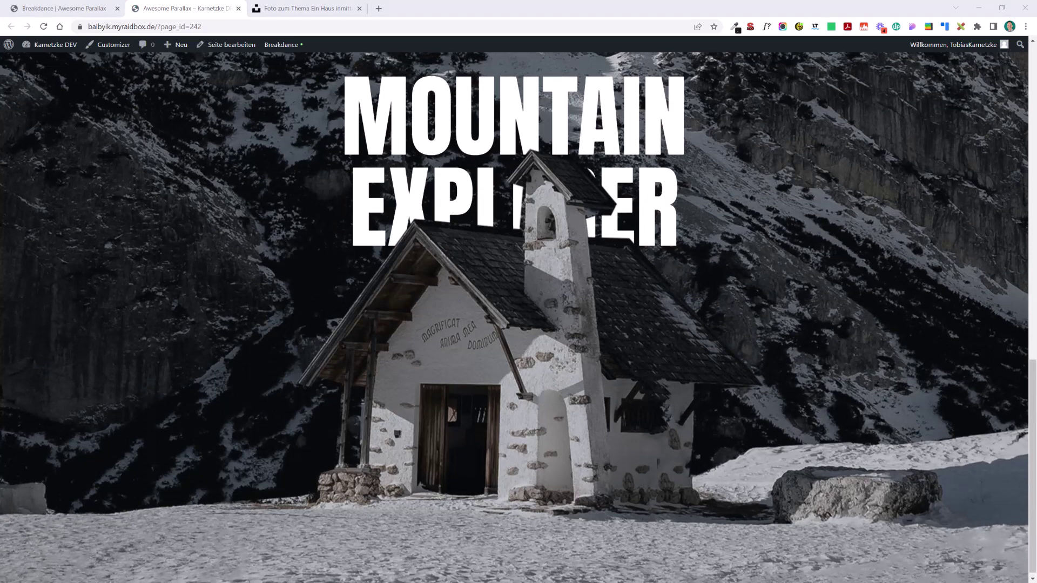
{"action": "key", "text": "ctrl+shift+m"}
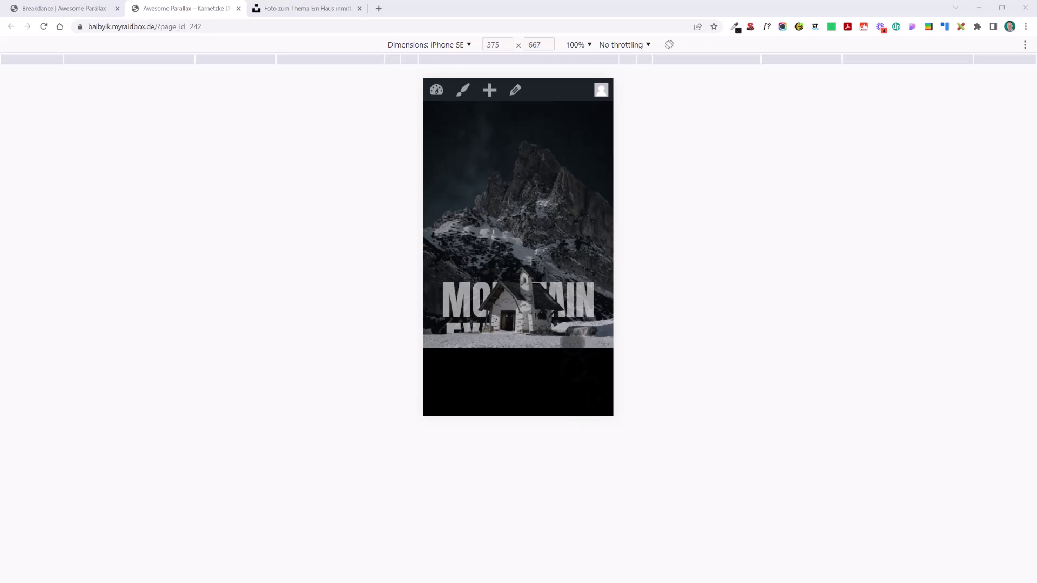
Step: Add a new section below the hero with a heading inside it
{"action": "left_click", "coordinate": [75, 8]}
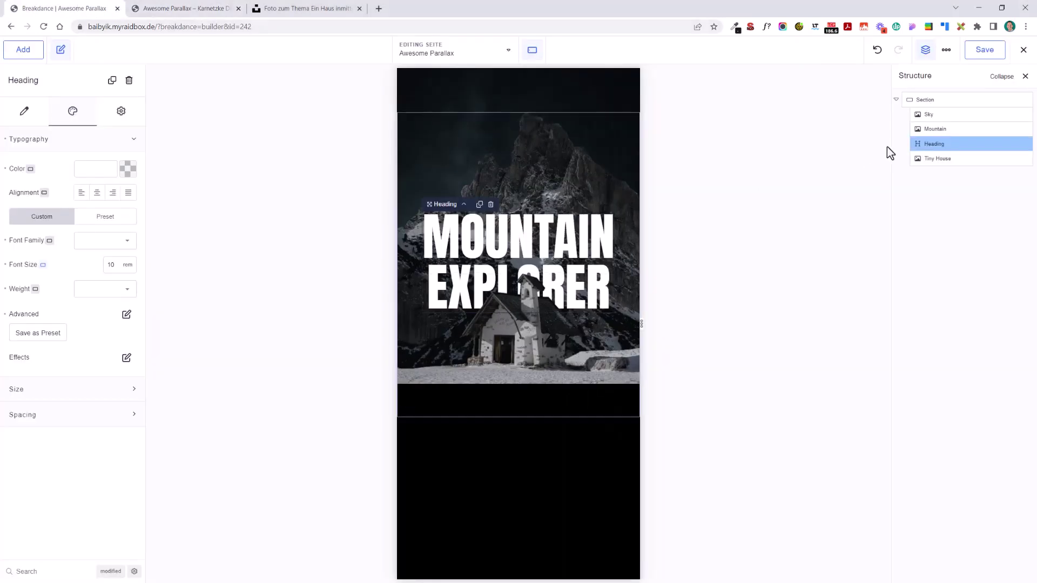
{"action": "left_click", "coordinate": [919, 101]}
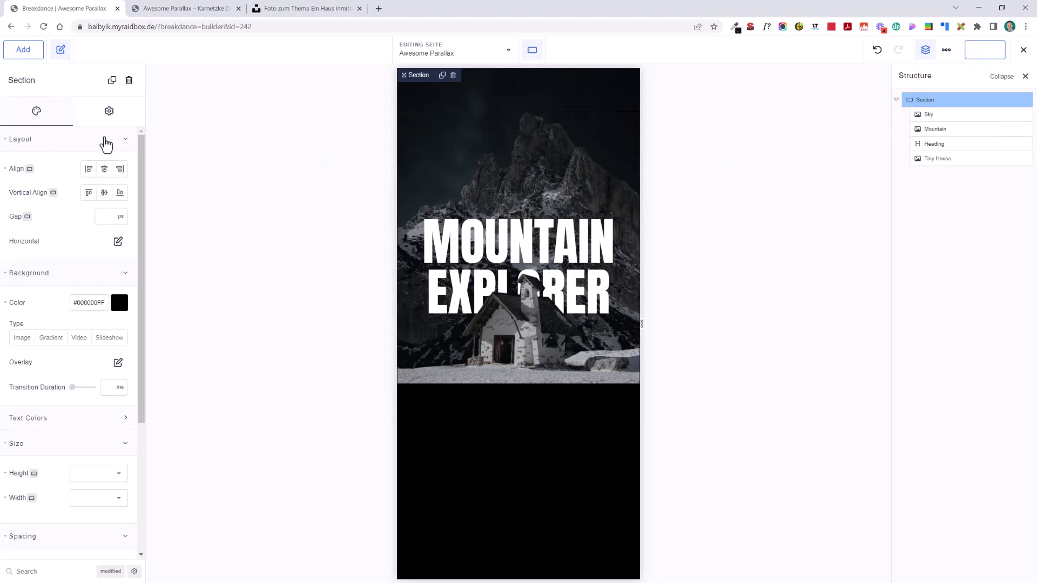
{"action": "type", "text": "a"}
{"action": "type", "text": "sect"}
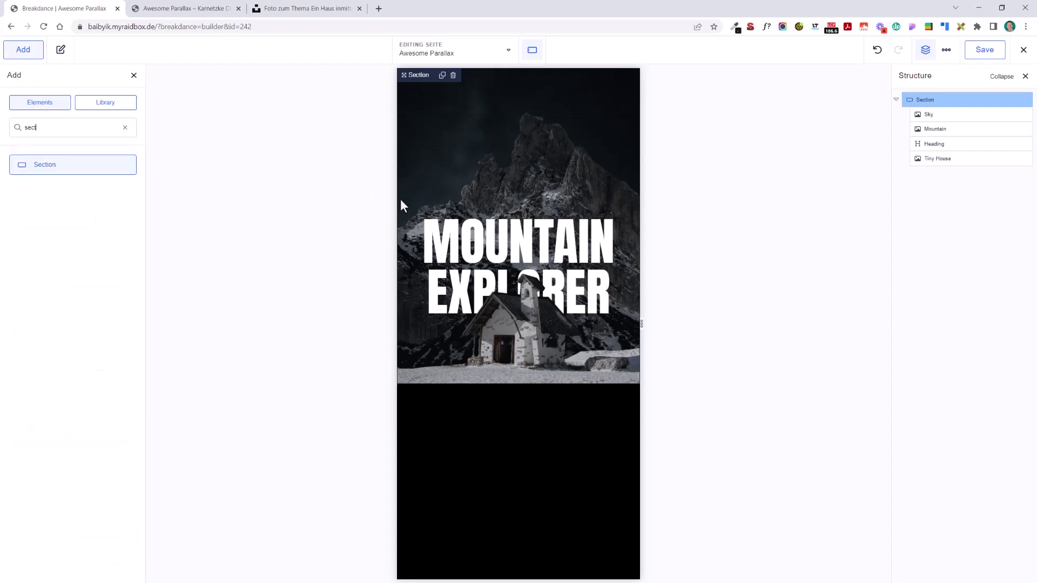
{"action": "type", "text": "ion"}
{"action": "key", "text": "Return"}
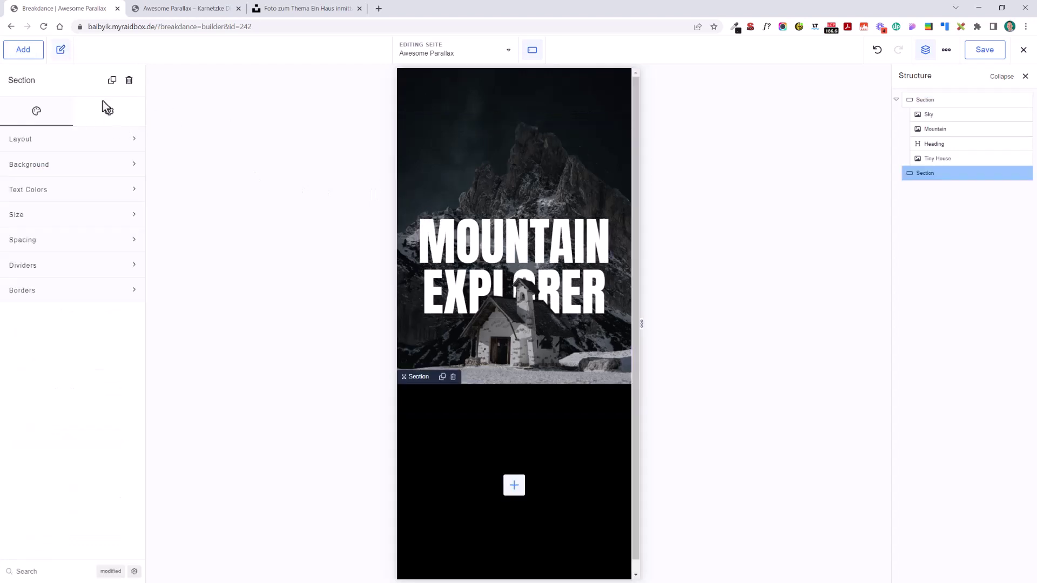
{"action": "type", "text": "ahead"}
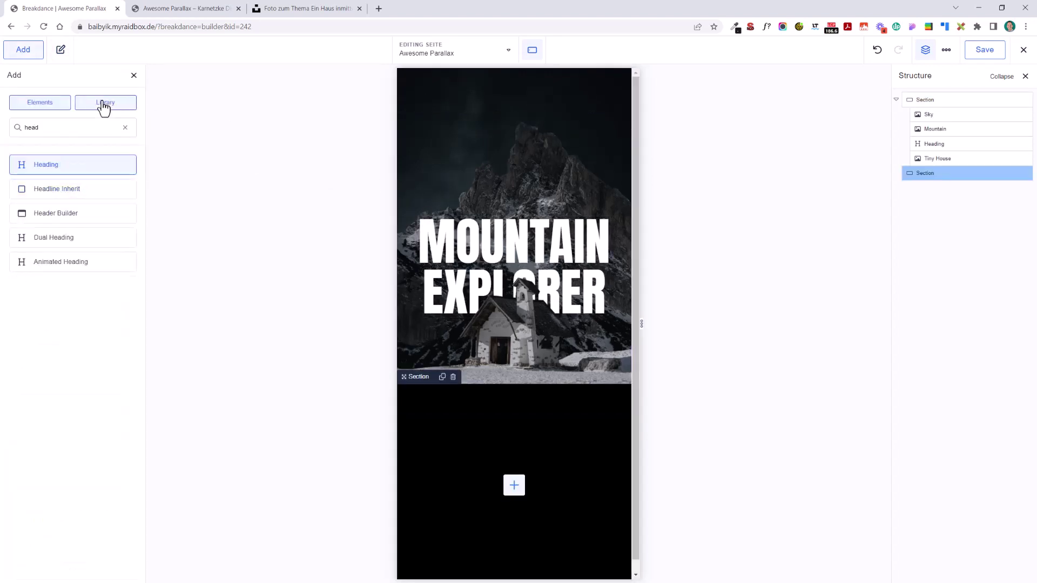
{"action": "key", "text": "Return"}
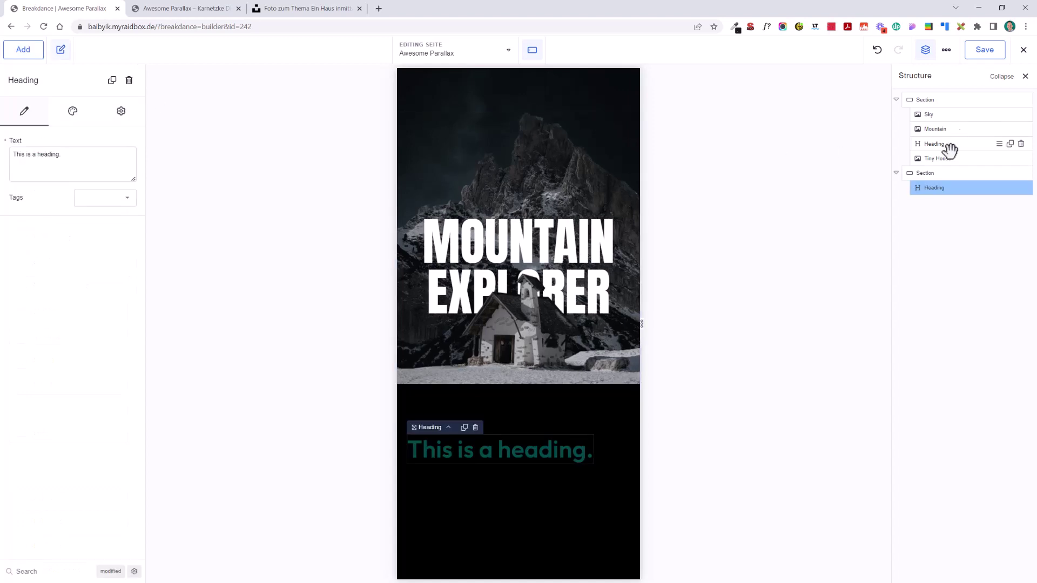
Step: Make the new heading's text colour white
{"action": "left_click", "coordinate": [924, 174]}
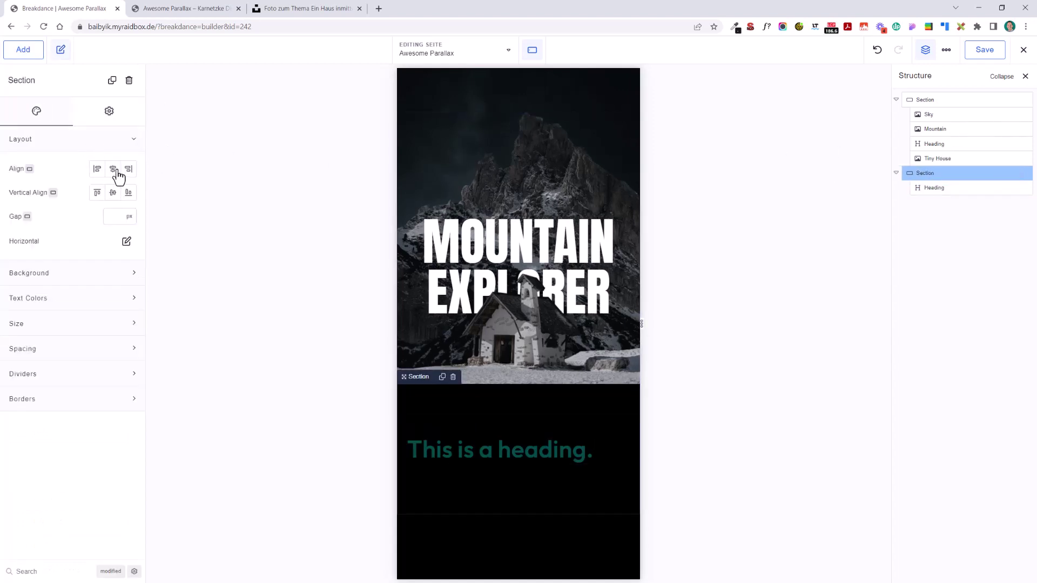
{"action": "left_click", "coordinate": [501, 453]}
{"action": "left_click", "coordinate": [66, 120]}
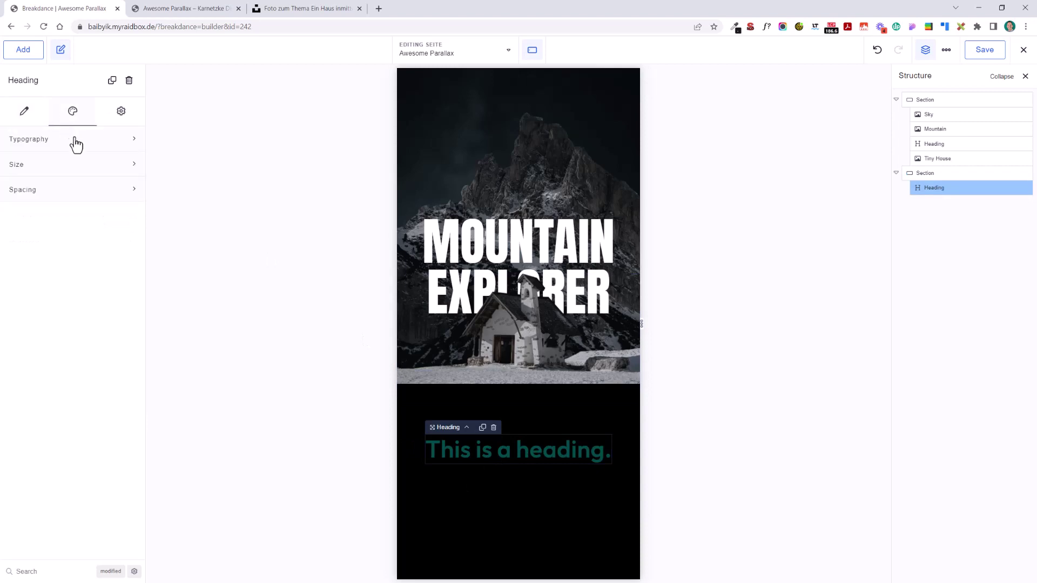
{"action": "left_click", "coordinate": [67, 139]}
{"action": "left_click", "coordinate": [128, 168]}
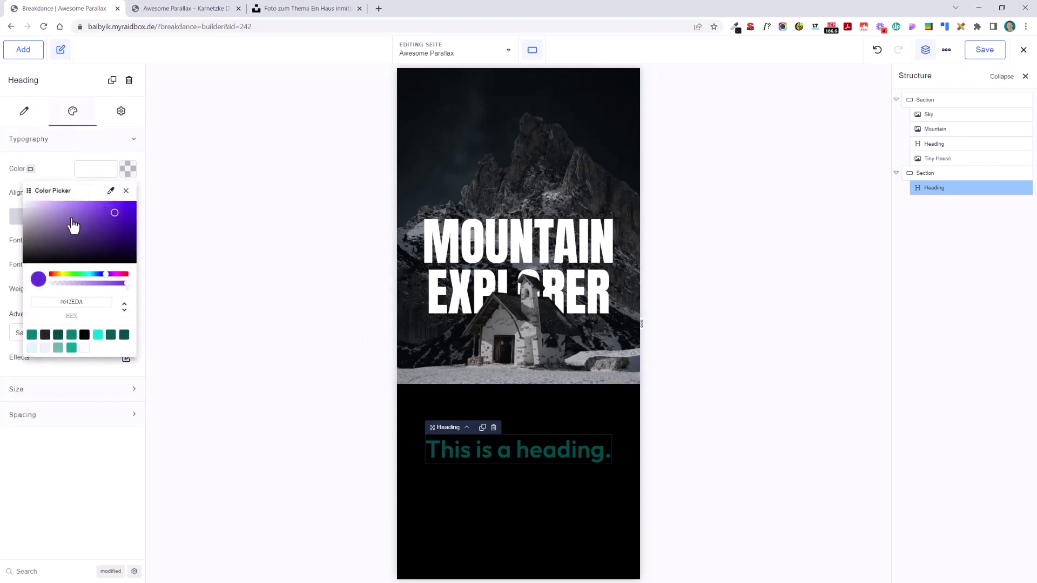
{"action": "left_click", "coordinate": [97, 447]}
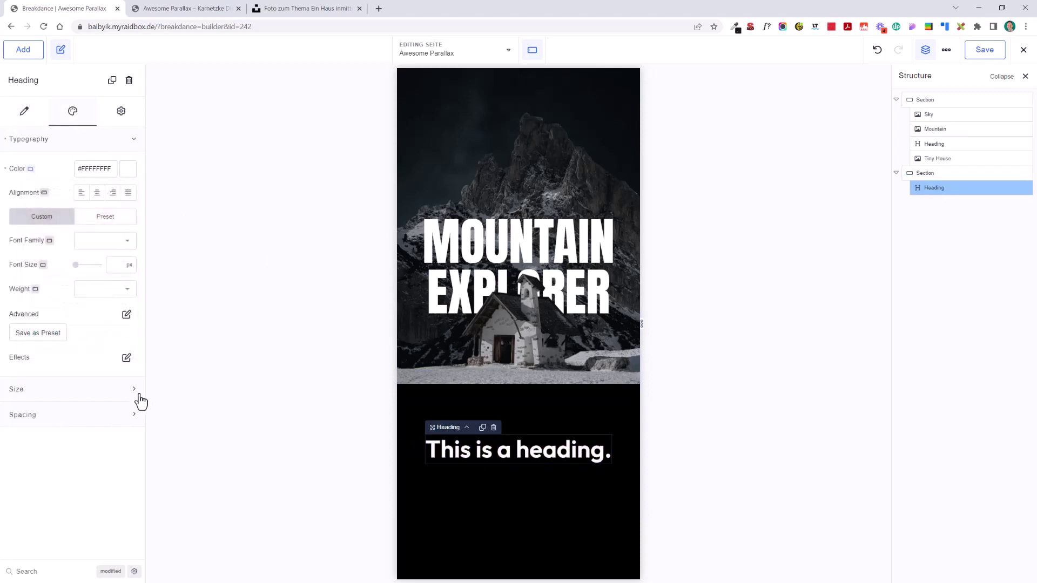
Step: Set the new heading's font size to 4 rem
{"action": "left_click", "coordinate": [129, 265]}
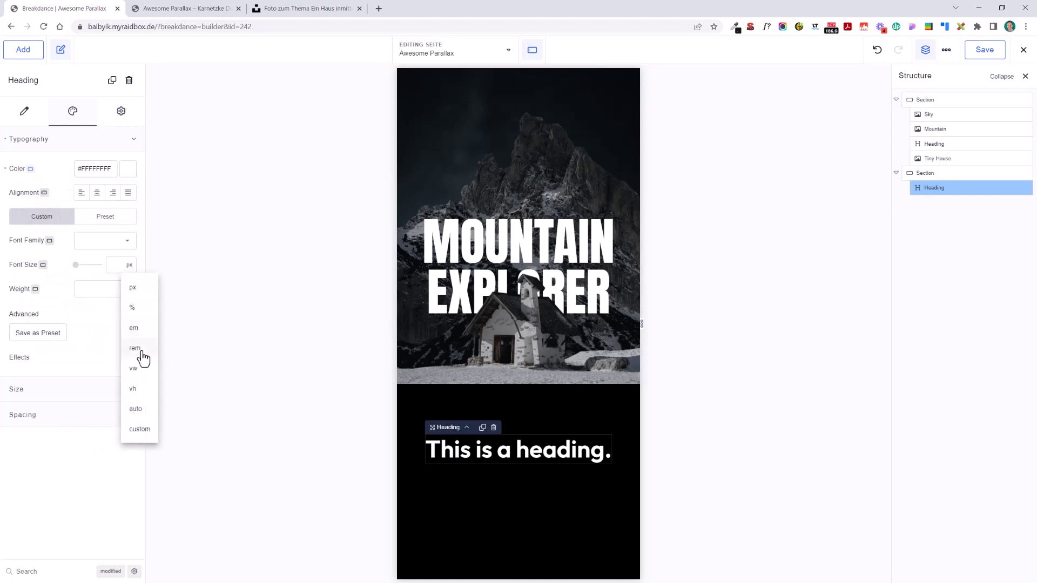
{"action": "left_click", "coordinate": [135, 349]}
{"action": "type", "text": "6"}
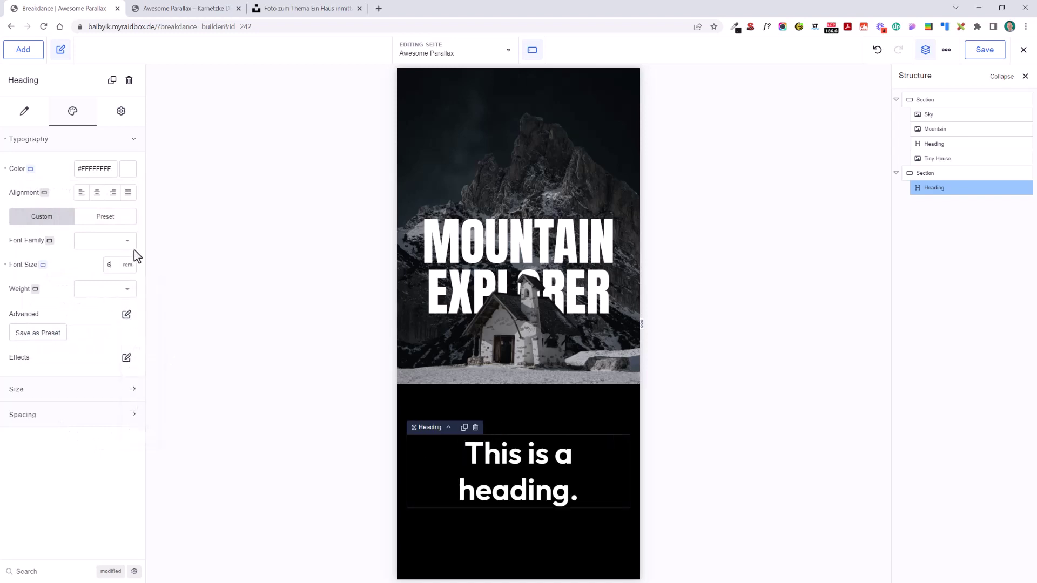
{"action": "key", "text": "BackSpace"}
{"action": "type", "text": "4"}
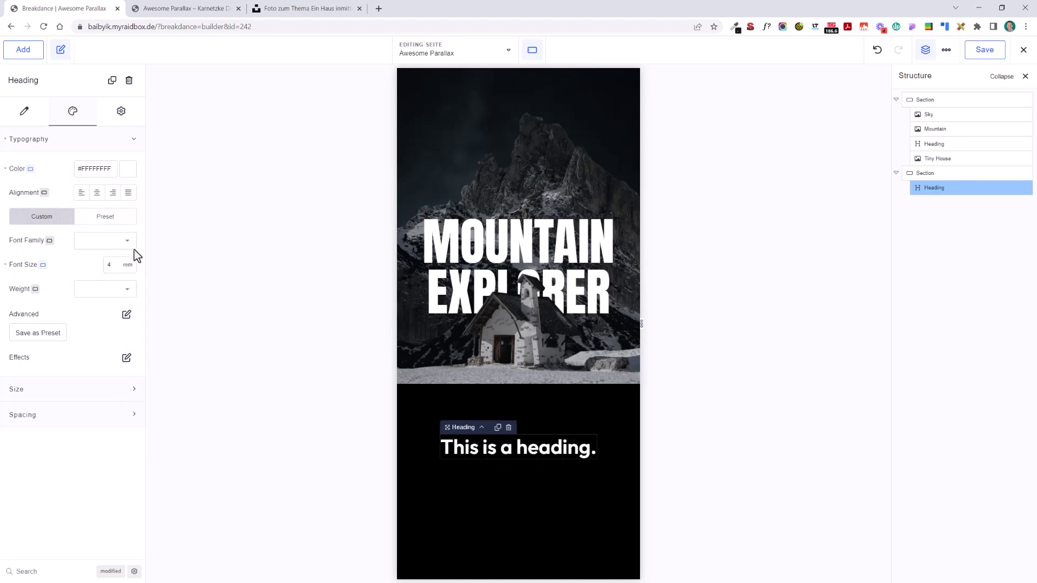
{"action": "key", "text": "BackSpace"}
{"action": "type", "text": "4"}
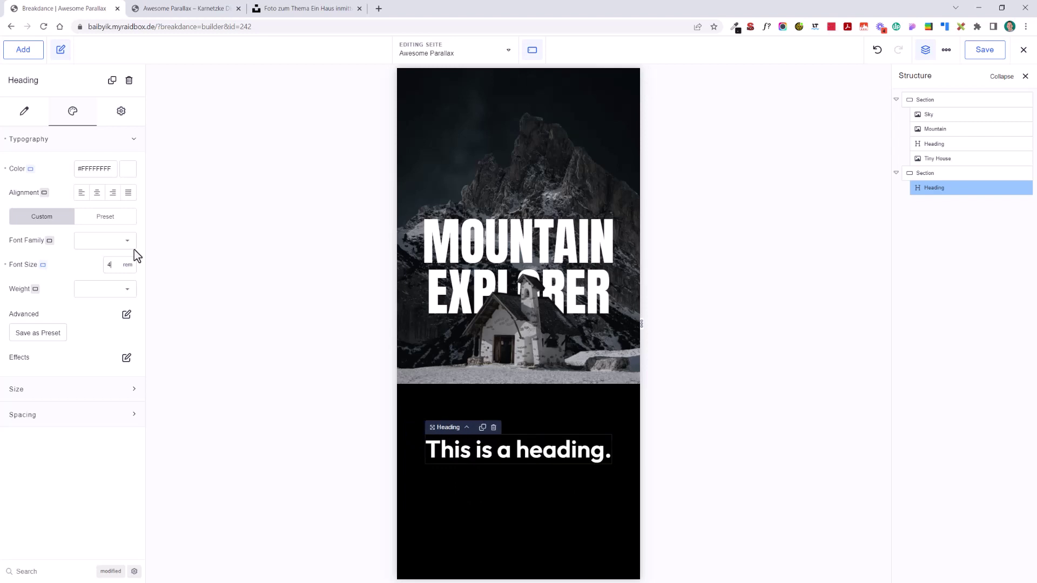
{"action": "double_click", "coordinate": [563, 452]}
{"action": "key", "text": "Escape"}
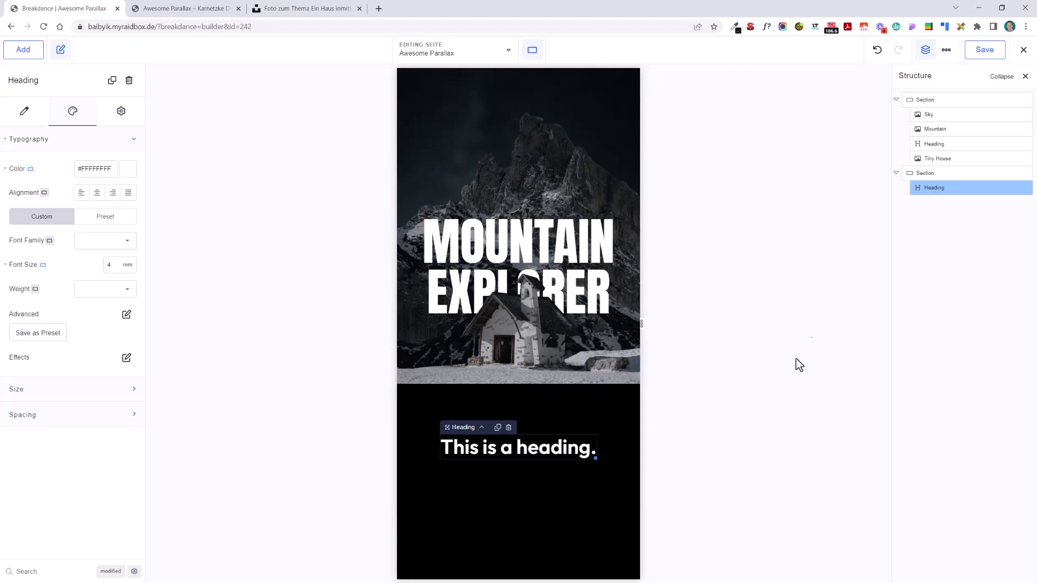
Step: Add a Text element with the pasted "Space, the final frontier…" paragraph, removing the stray slash
{"action": "type", "text": "a"}
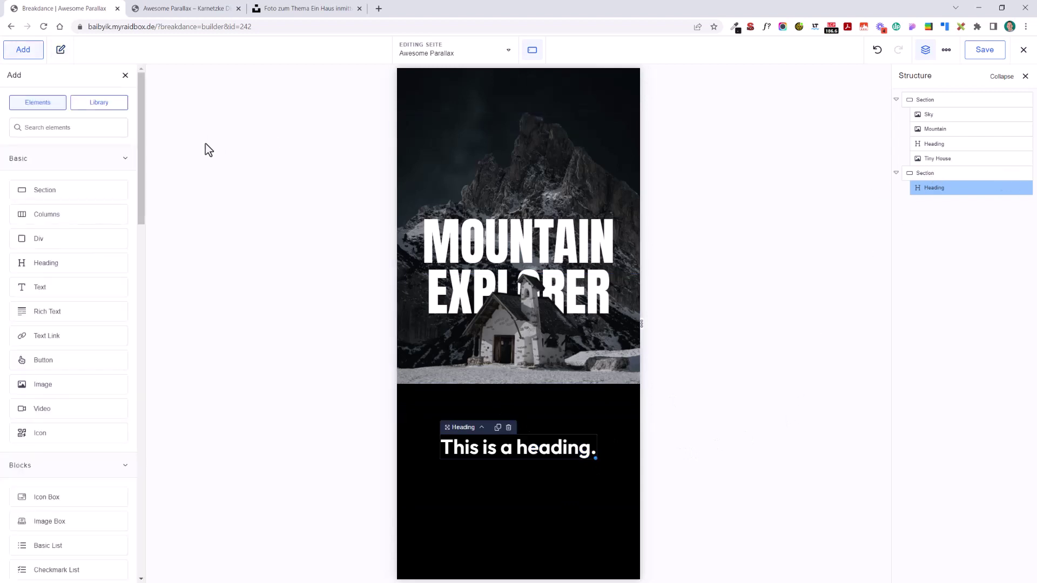
{"action": "type", "text": "text"}
{"action": "key", "text": "Return"}
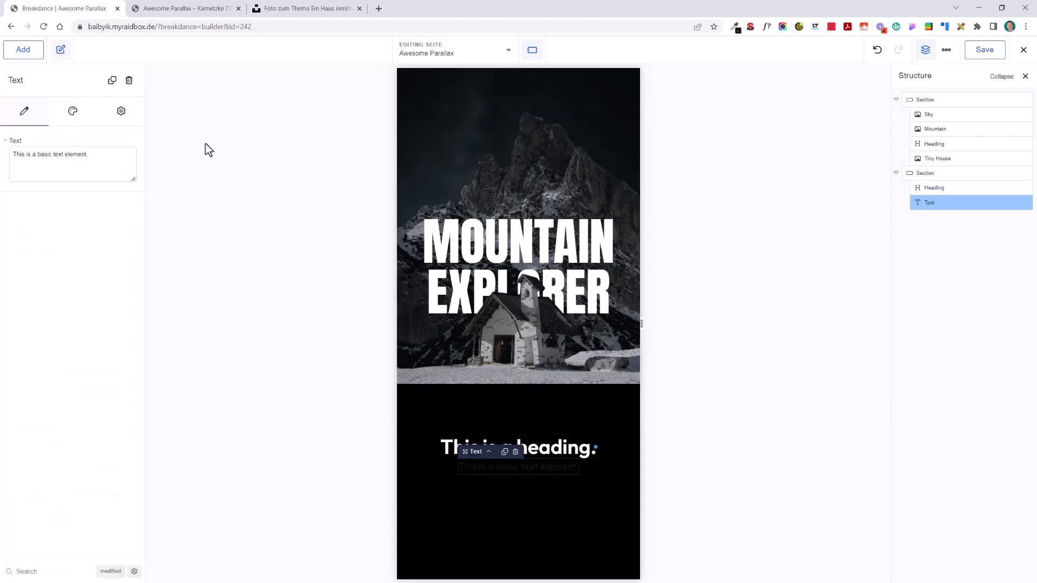
{"action": "left_click_drag", "start_coordinate": [129, 155], "coordinate": [15, 155]}
{"action": "key", "text": "BackSpace"}
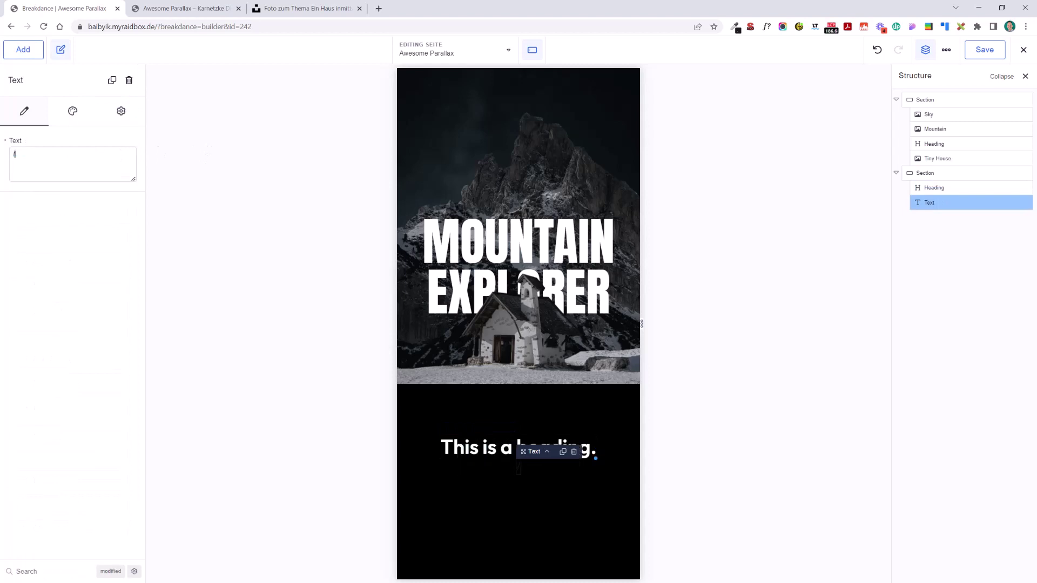
{"action": "type", "text": "Space, the final frontier. These are the voyages of the Starship Enterprise. Its five-year mission: to explore strange new worlds, to seek out new life and new civilizations, to boldly go where no man has gone before. Many say exploration is part of our destiny, but it's actually our duty to future generations and their quest to ensure the survival of the human species."}
{"action": "key", "text": "Up"}
{"action": "key", "text": "Up"}
{"action": "key", "text": "Up"}
{"action": "key", "text": "Up"}
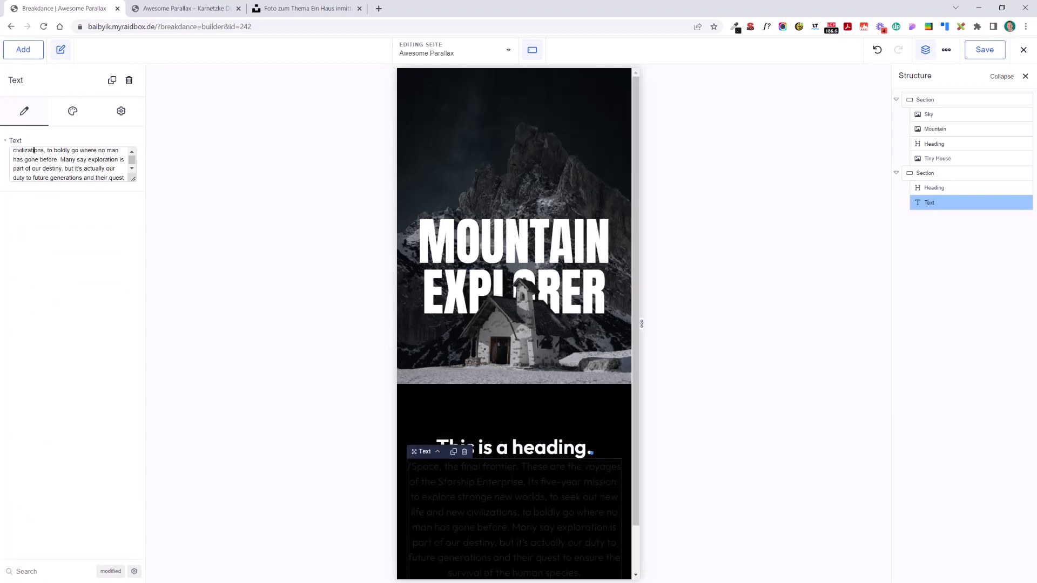
{"action": "key", "text": "Up"}
{"action": "key", "text": "Up"}
{"action": "key", "text": "Up"}
{"action": "key", "text": "Up"}
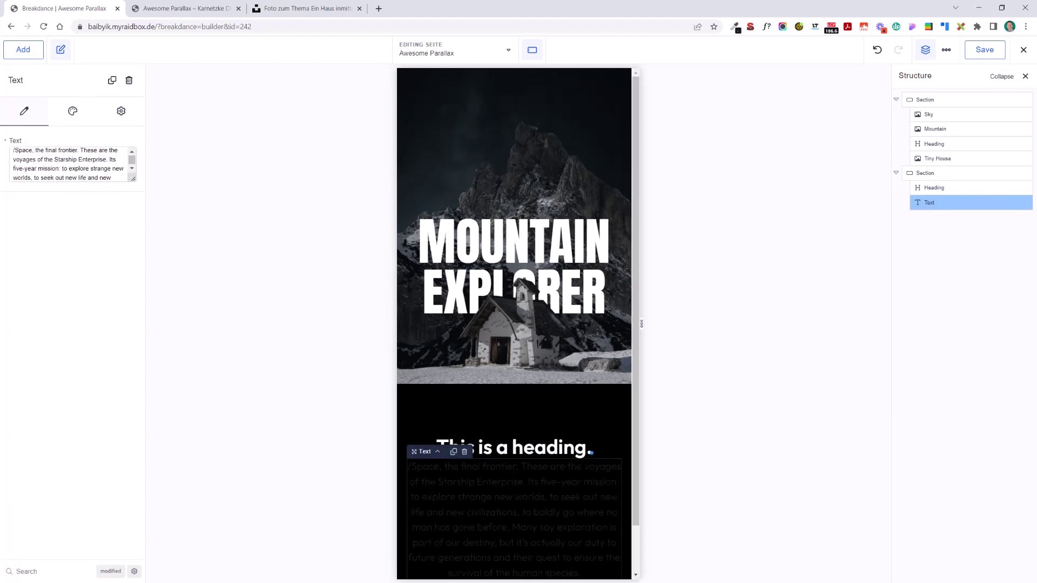
{"action": "key", "text": "BackSpace"}
Step: Review the paragraph's style settings and bring up the preview device list
{"action": "left_click", "coordinate": [92, 123]}
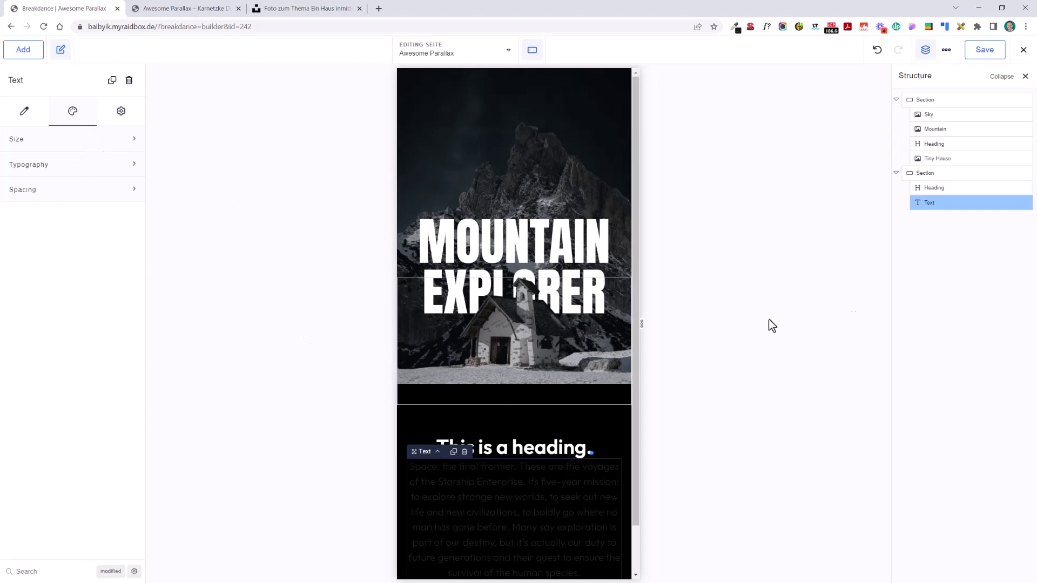
{"action": "scroll", "coordinate": [559, 416], "scroll_direction": "down", "scroll_amount": 1}
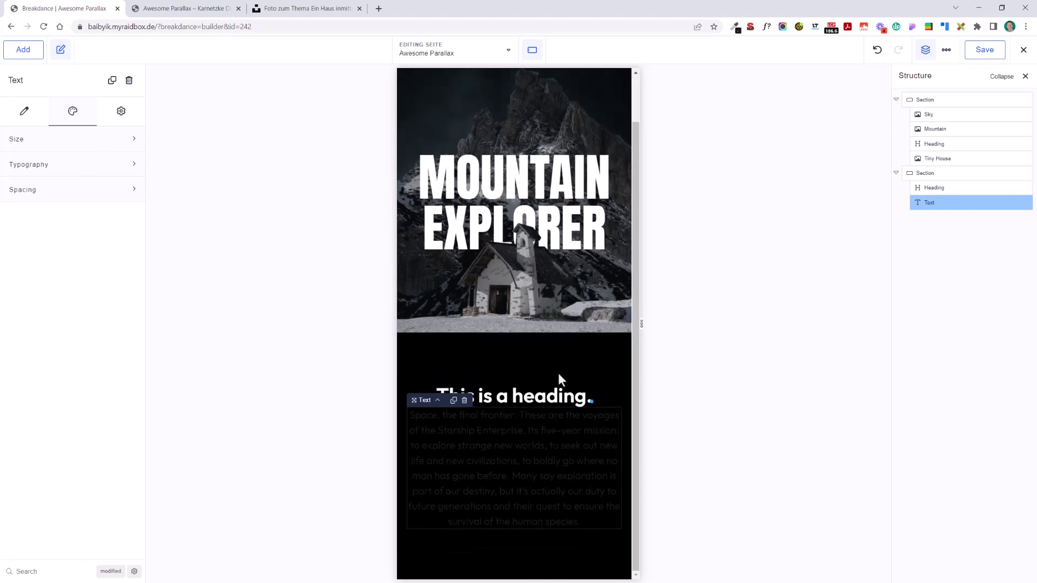
{"action": "scroll", "coordinate": [545, 243], "scroll_direction": "up", "scroll_amount": 1}
{"action": "left_click", "coordinate": [533, 51]}
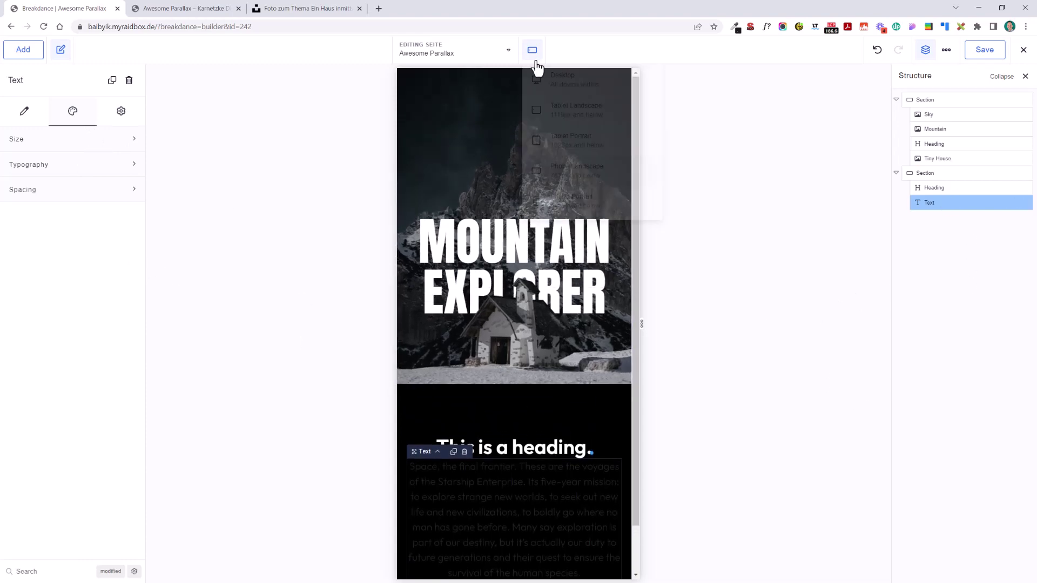
Step: At desktop width, centre the black section's content and make its heading white
{"action": "left_click", "coordinate": [568, 81]}
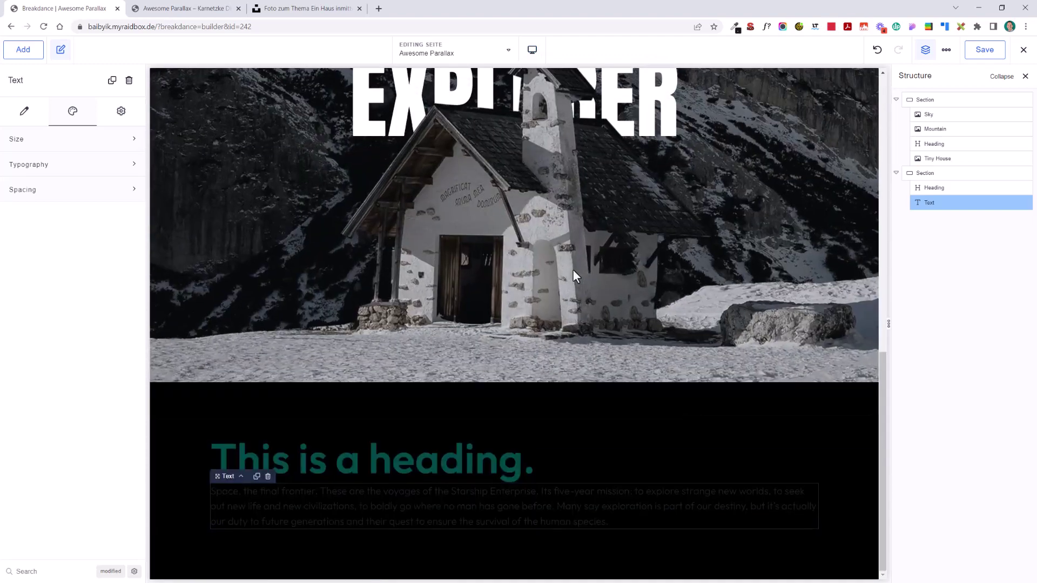
{"action": "left_click", "coordinate": [405, 474]}
{"action": "left_click", "coordinate": [929, 174]}
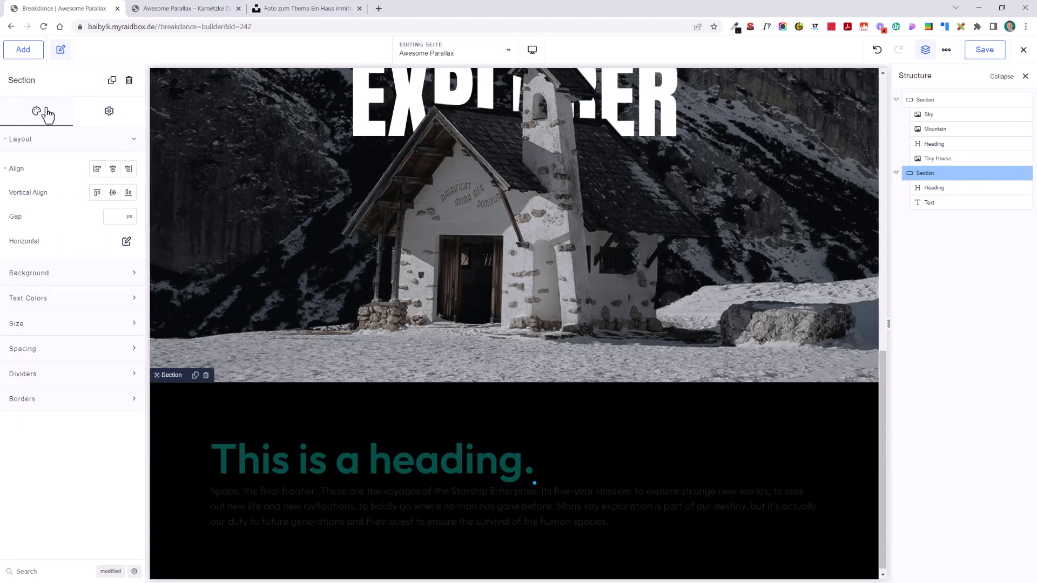
{"action": "left_click", "coordinate": [115, 171]}
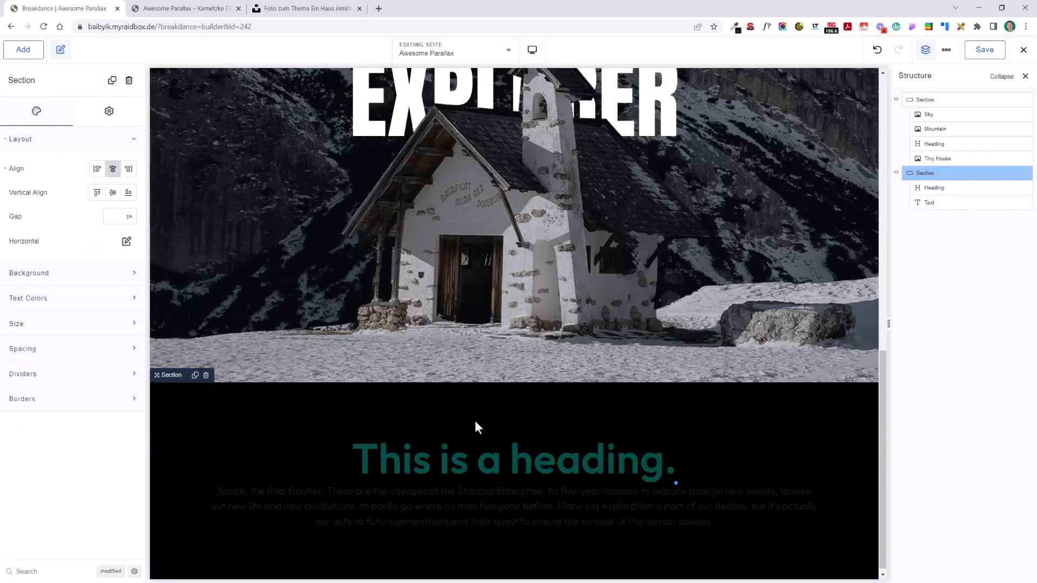
{"action": "left_click", "coordinate": [477, 447]}
{"action": "left_click", "coordinate": [124, 181]}
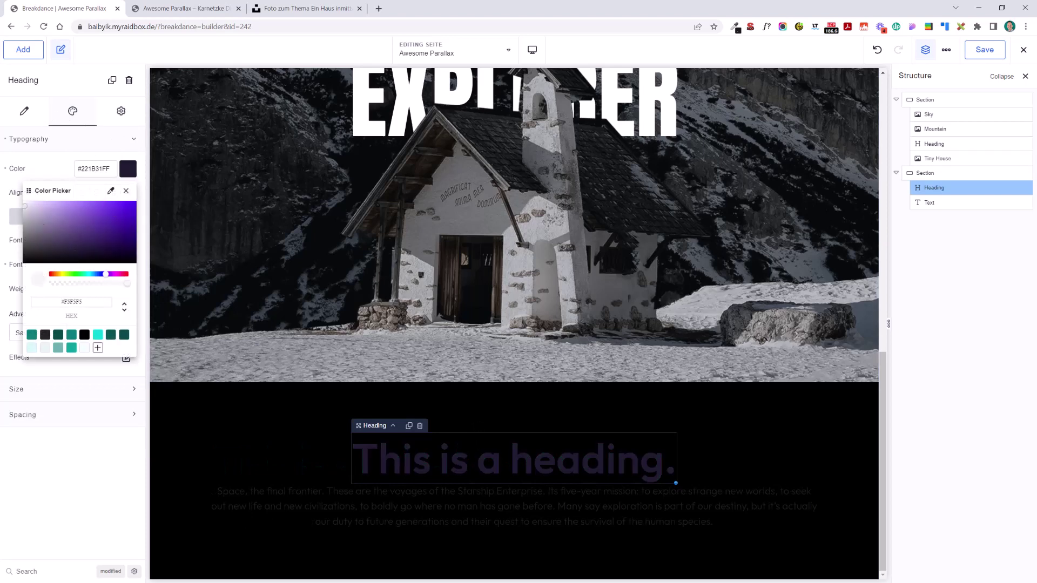
{"action": "left_click", "coordinate": [26, 204]}
Step: Colour the paragraph light grey #E8E8E8 and add 18px of space below the heading
{"action": "left_click", "coordinate": [484, 522]}
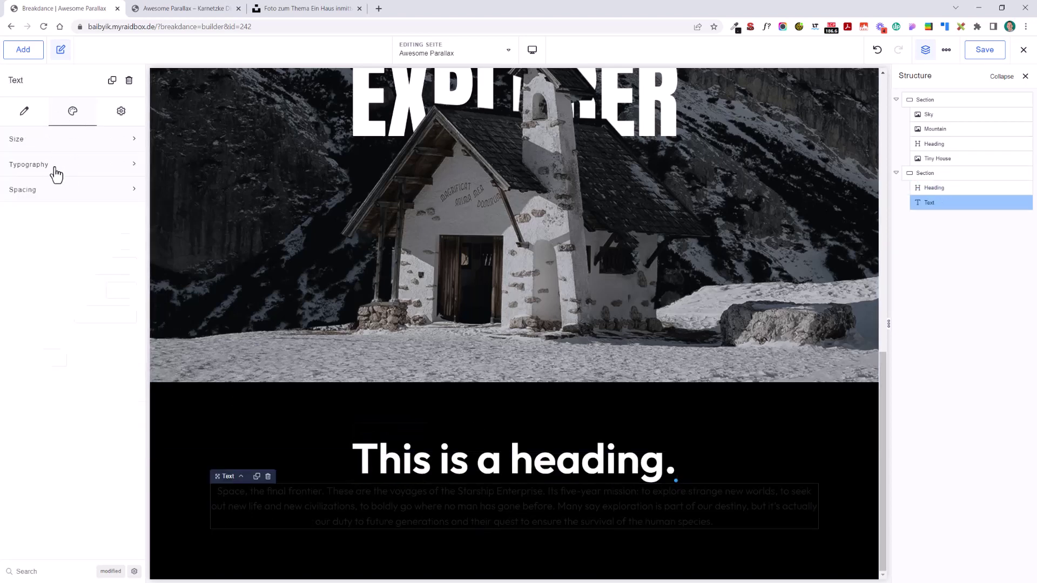
{"action": "left_click", "coordinate": [56, 164]}
{"action": "left_click", "coordinate": [128, 194]}
{"action": "left_click", "coordinate": [33, 234]}
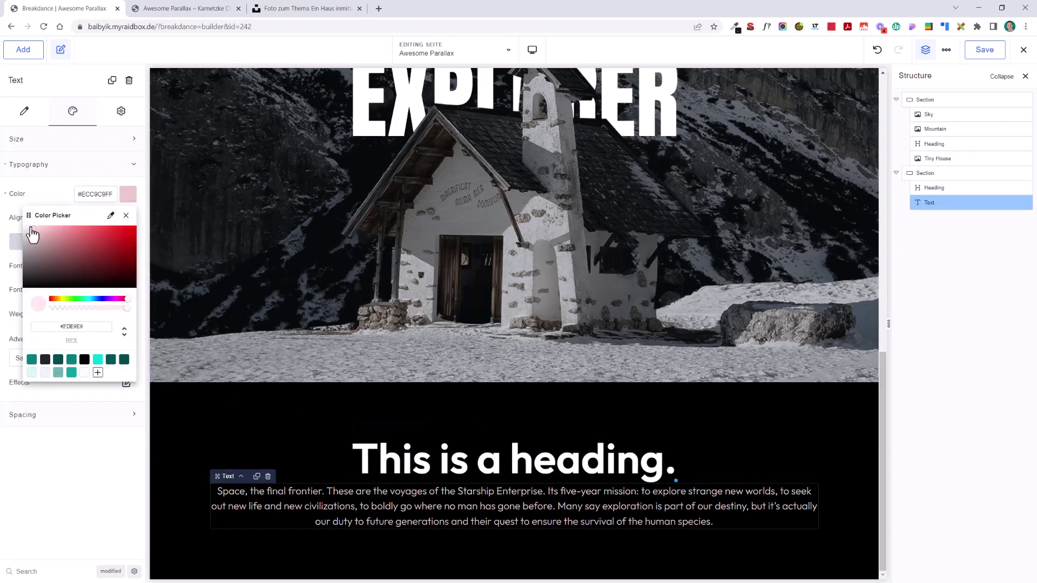
{"action": "left_click_drag", "start_coordinate": [32, 234], "coordinate": [21, 232]}
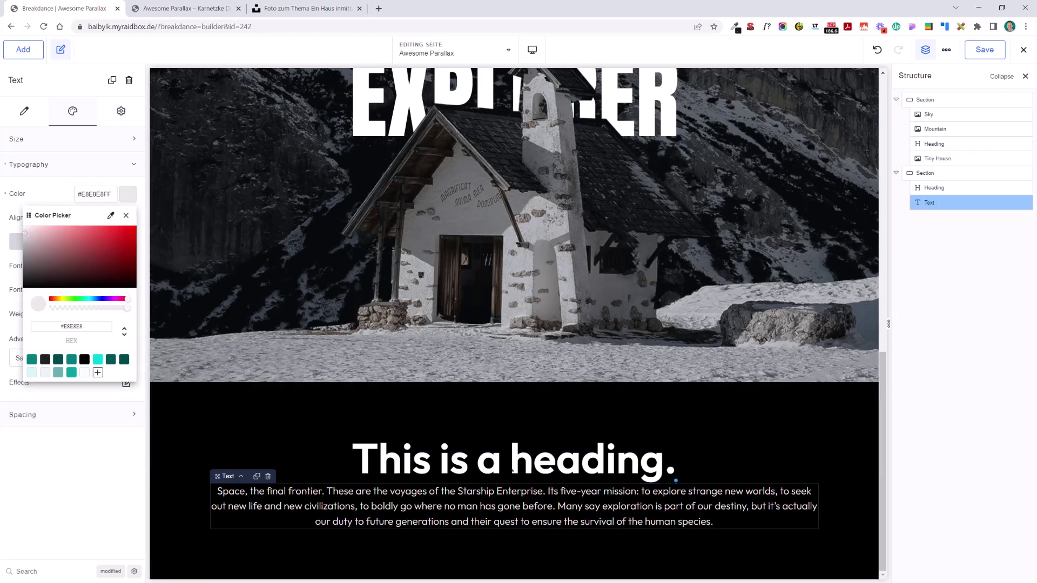
{"action": "left_click", "coordinate": [523, 467]}
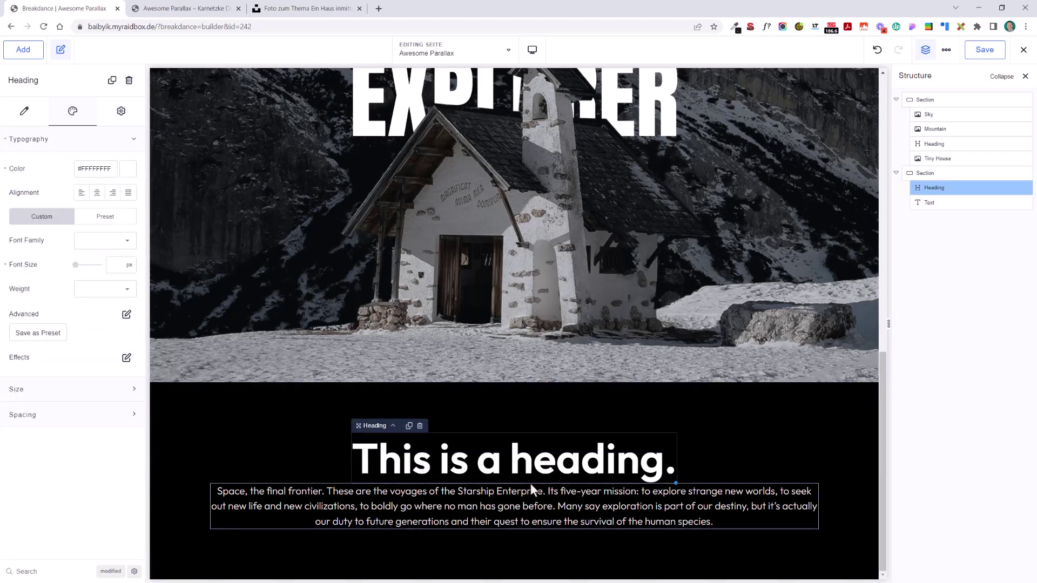
{"action": "left_click_drag", "start_coordinate": [528, 489], "coordinate": [658, 530]}
Step: Limit the paragraph's width to 900 px
{"action": "left_click", "coordinate": [657, 531]}
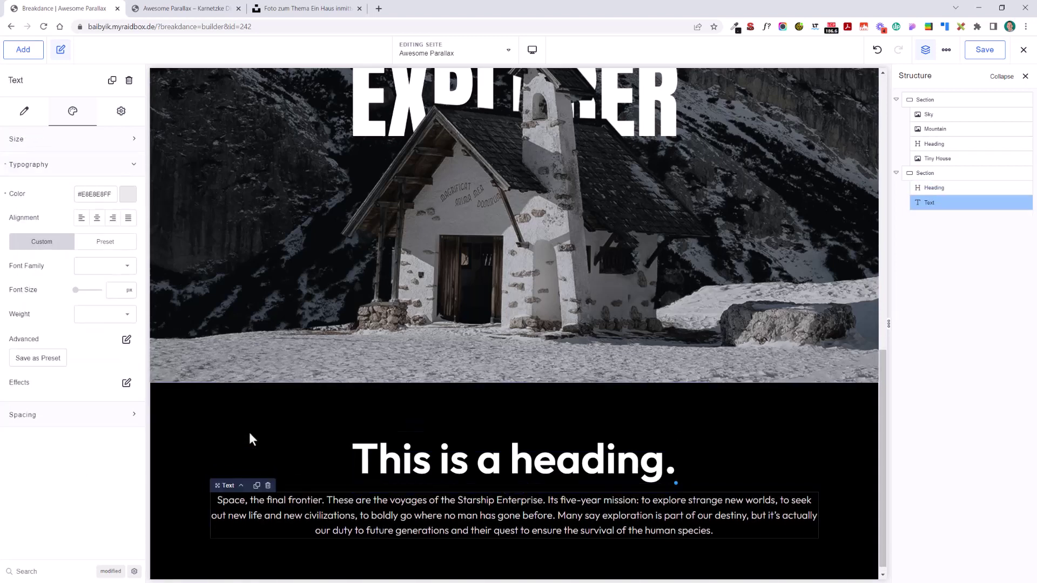
{"action": "left_click", "coordinate": [42, 115]}
{"action": "left_click", "coordinate": [73, 114]}
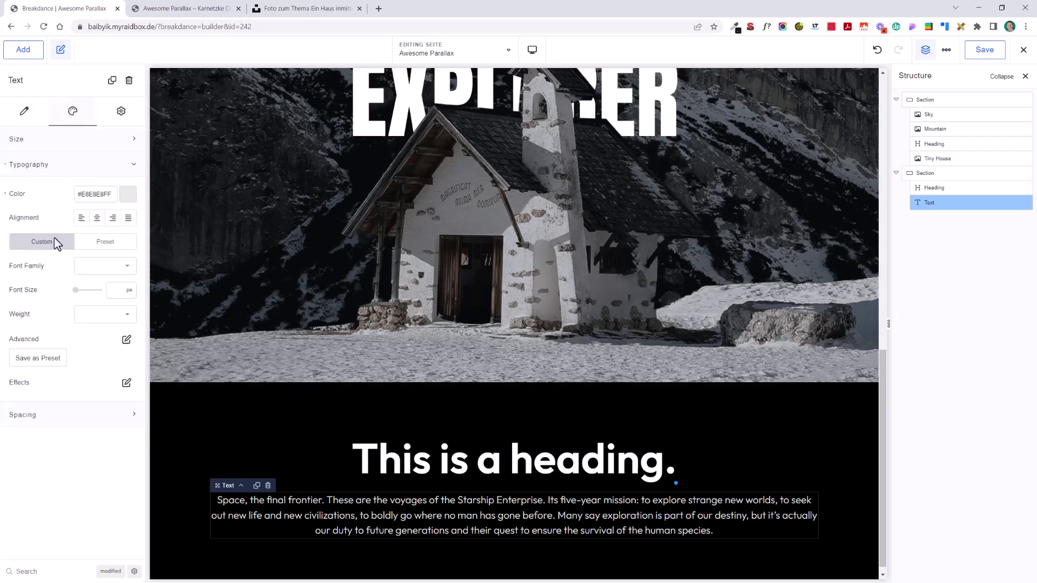
{"action": "left_click", "coordinate": [29, 114]}
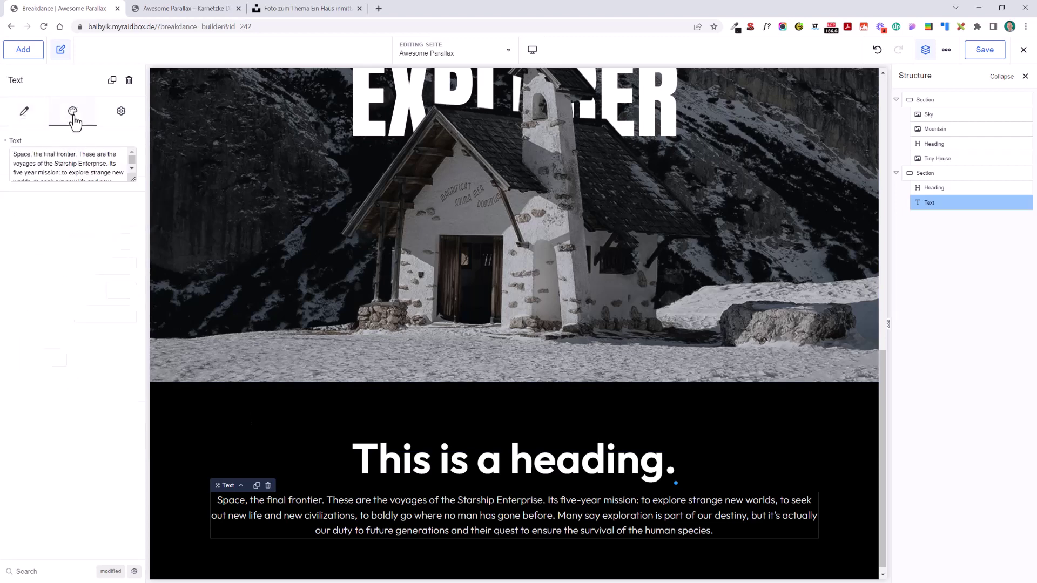
{"action": "left_click_drag", "start_coordinate": [79, 168], "coordinate": [95, 173]}
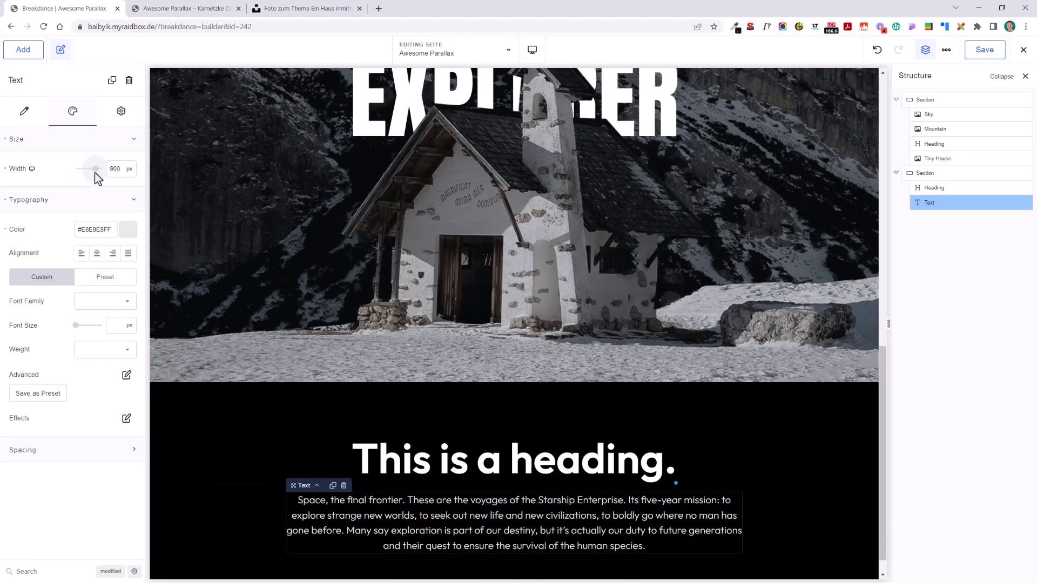
Step: Give the black section about 188 px top and 180 px bottom padding
{"action": "left_click", "coordinate": [672, 409]}
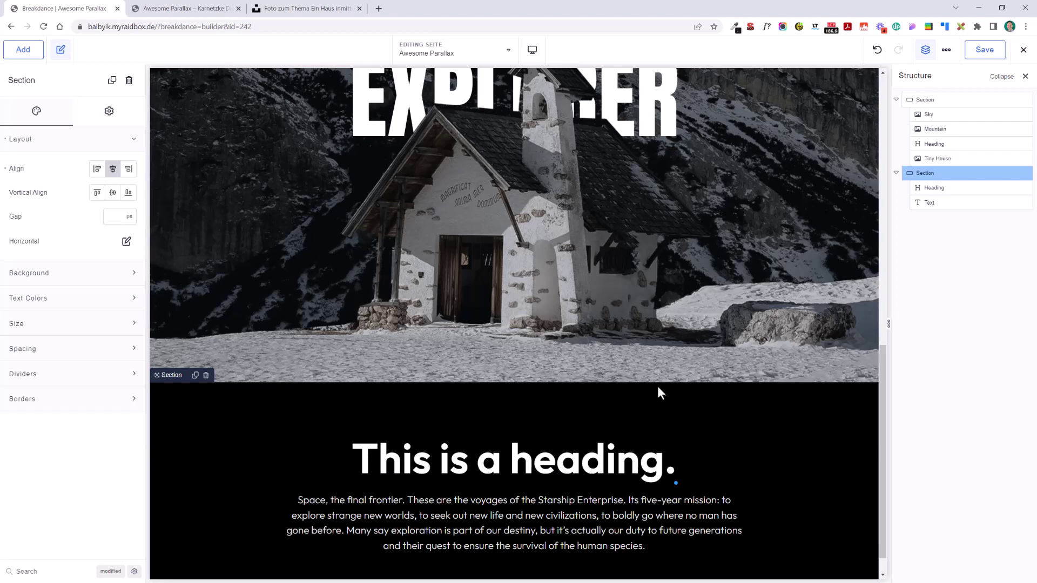
{"action": "left_click_drag", "start_coordinate": [659, 391], "coordinate": [675, 517]}
{"action": "scroll", "coordinate": [676, 517], "scroll_direction": "down", "scroll_amount": 3}
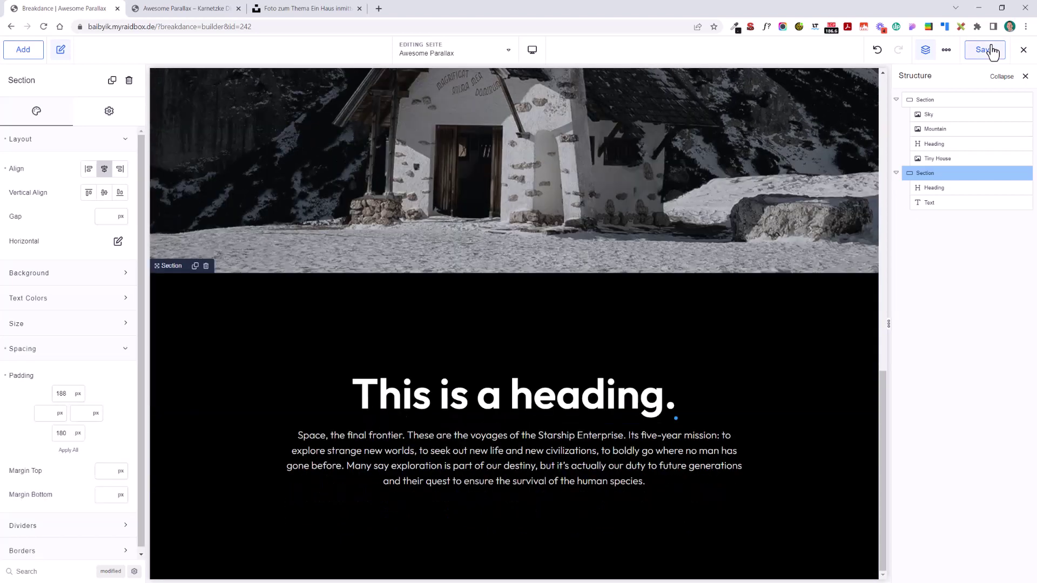